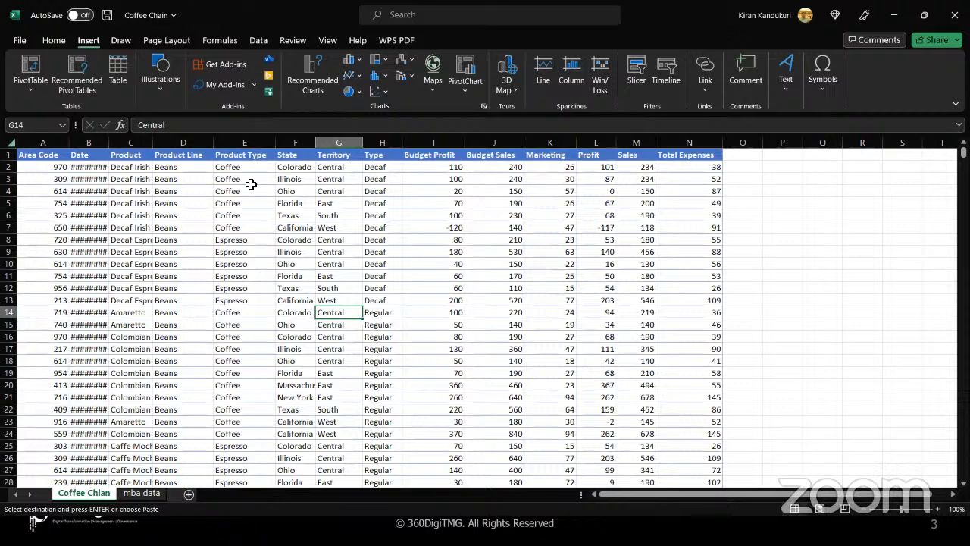
# - Format the Date column B as Short Date so values read like 01-01-2012
pyautogui.click(89, 143)
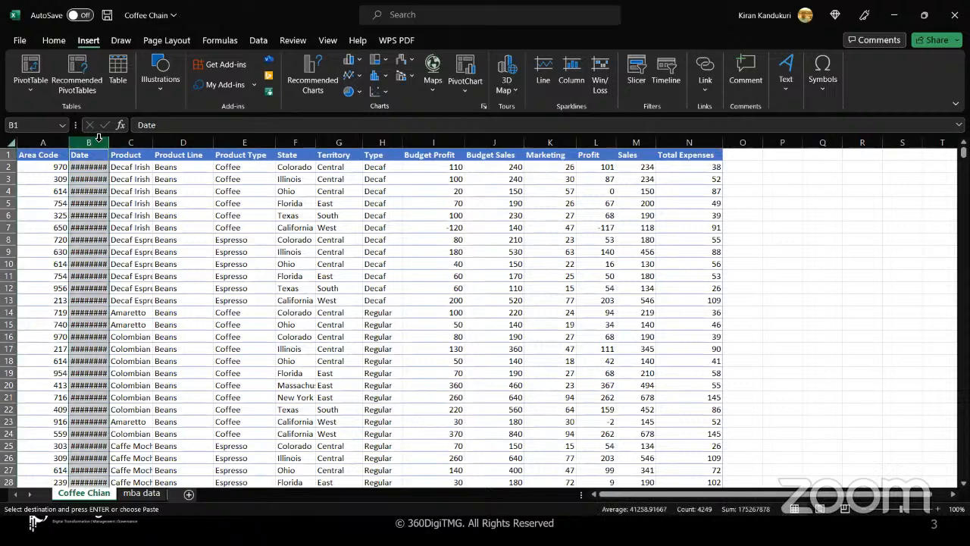
pyautogui.click(47, 41)
pyautogui.click(548, 64)
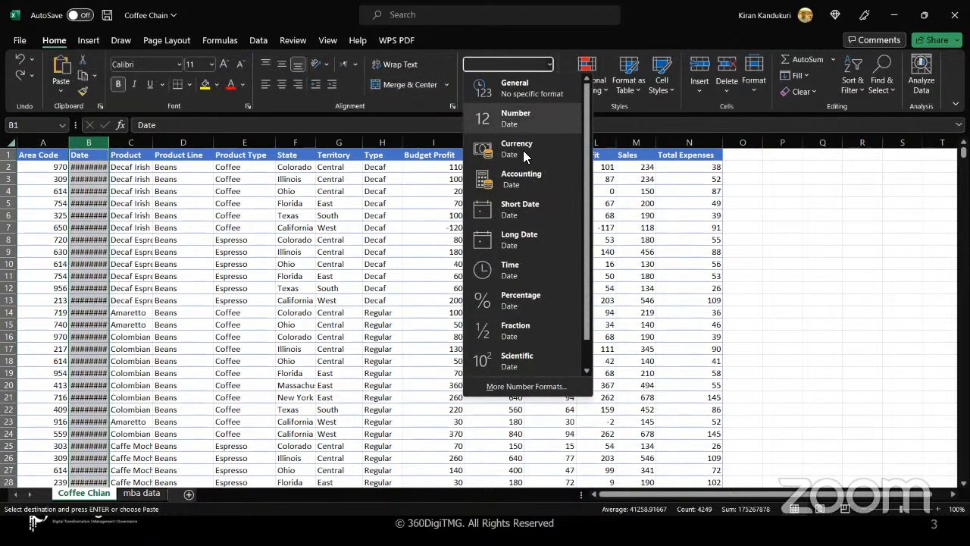
pyautogui.click(518, 204)
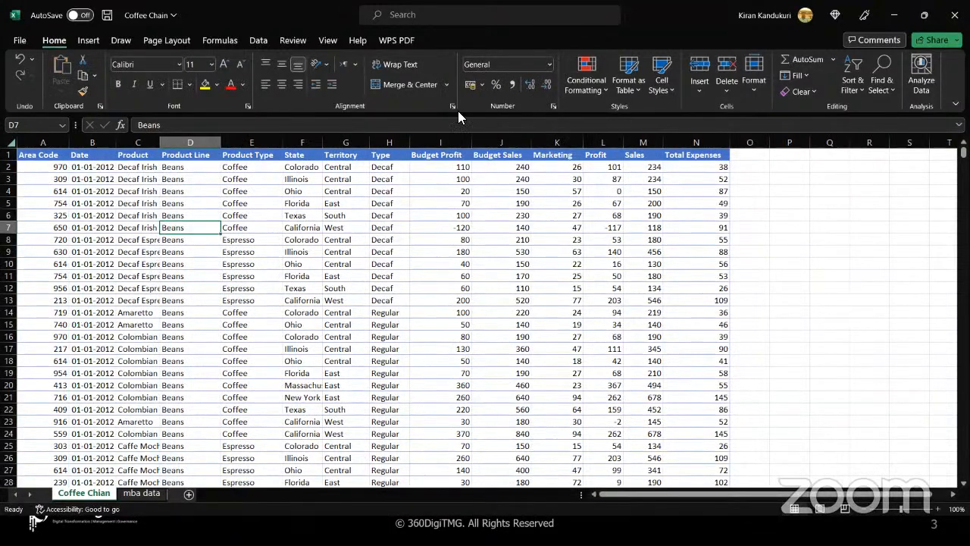
pyautogui.click(491, 275)
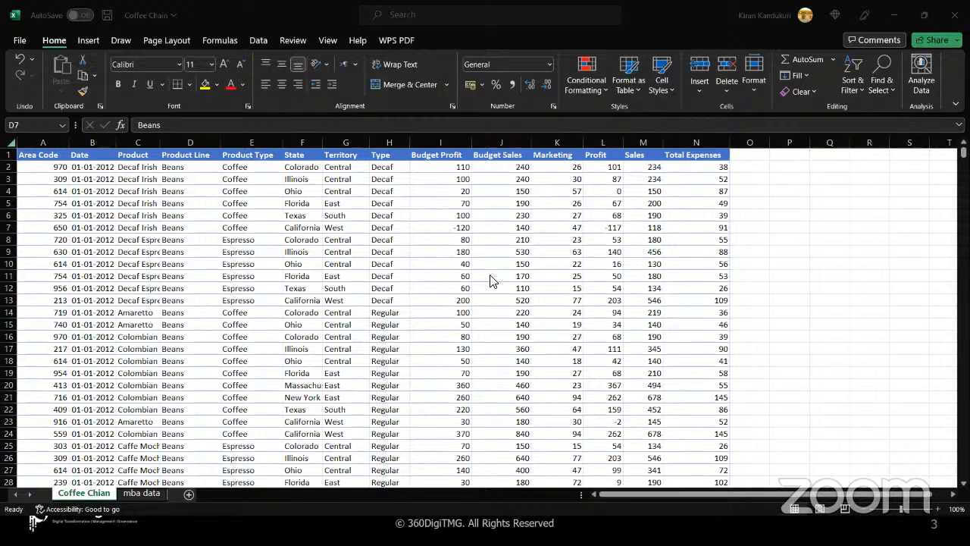
# - Select the Territory column G together with the Profit column L as chart data
pyautogui.click(390, 260)
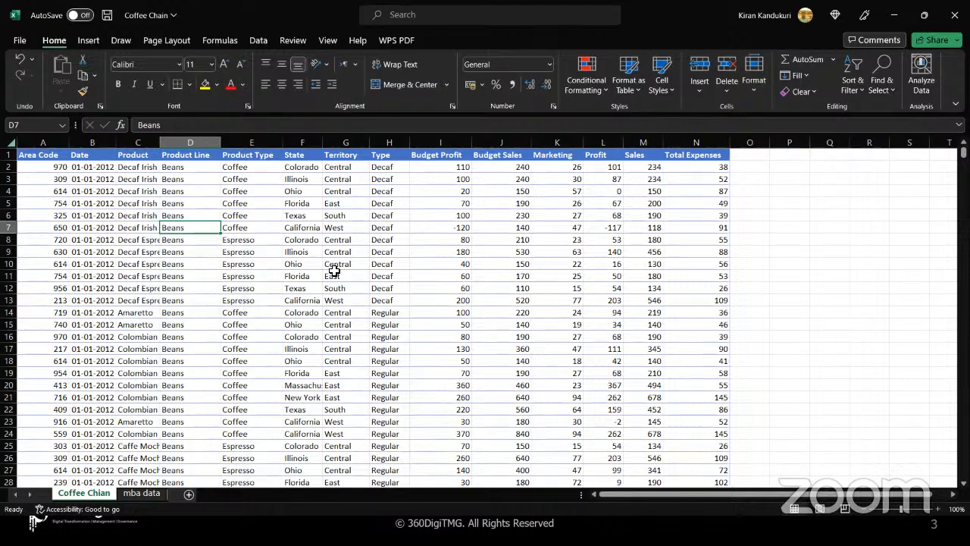
pyautogui.scroll(-4, 334, 271)
pyautogui.scroll(-20, 334, 270)
pyautogui.scroll(20, 335, 270)
pyautogui.click(353, 141)
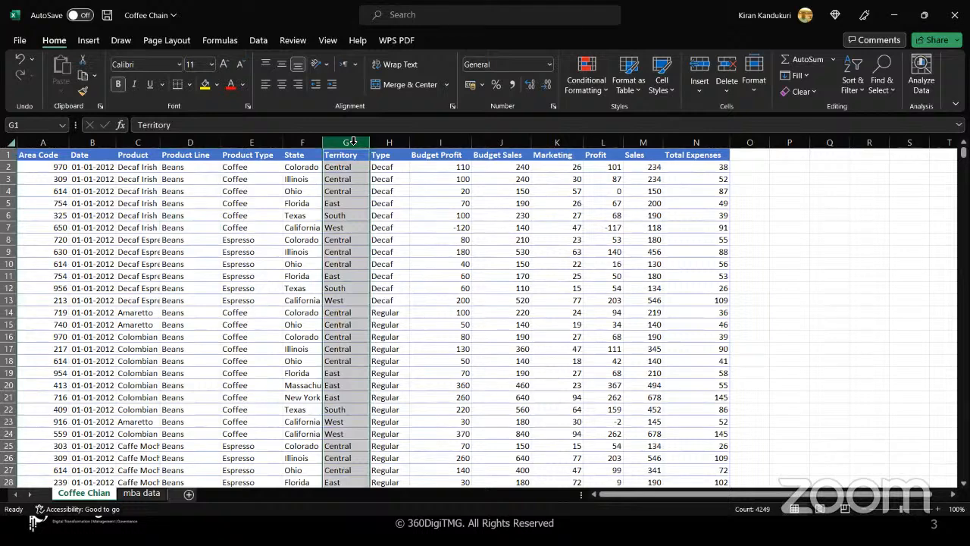
pyautogui.keyDown('ctrl'); pyautogui.click(596, 142); pyautogui.keyUp('ctrl')
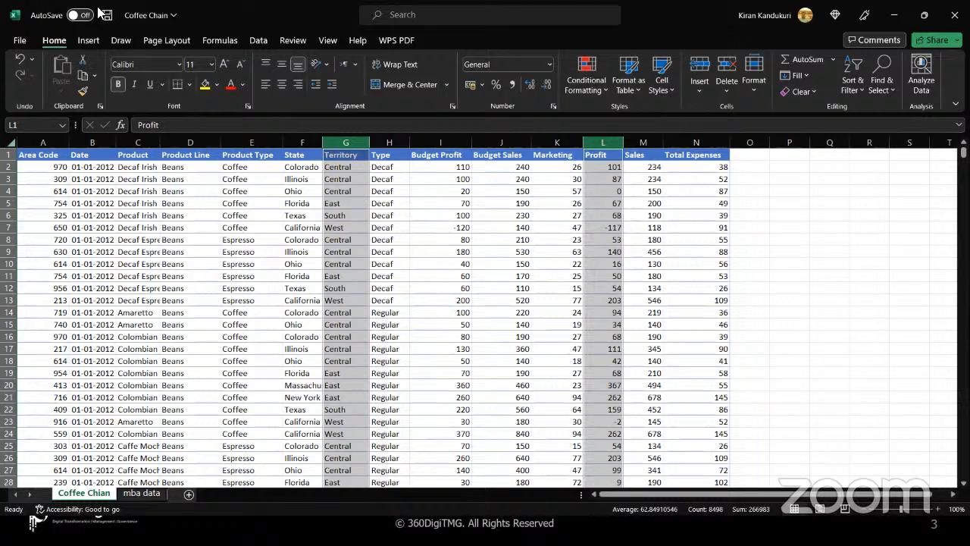
pyautogui.click(90, 40)
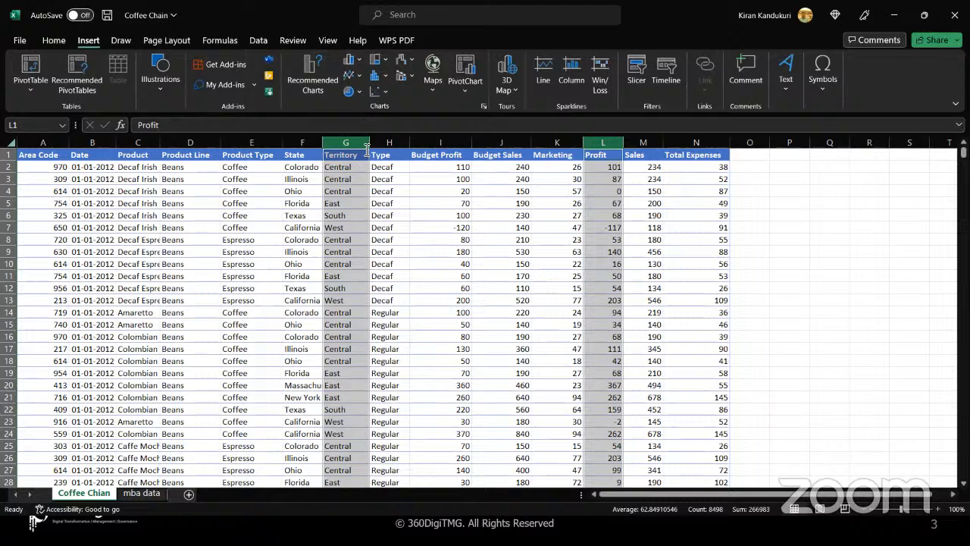
pyautogui.click(359, 61)
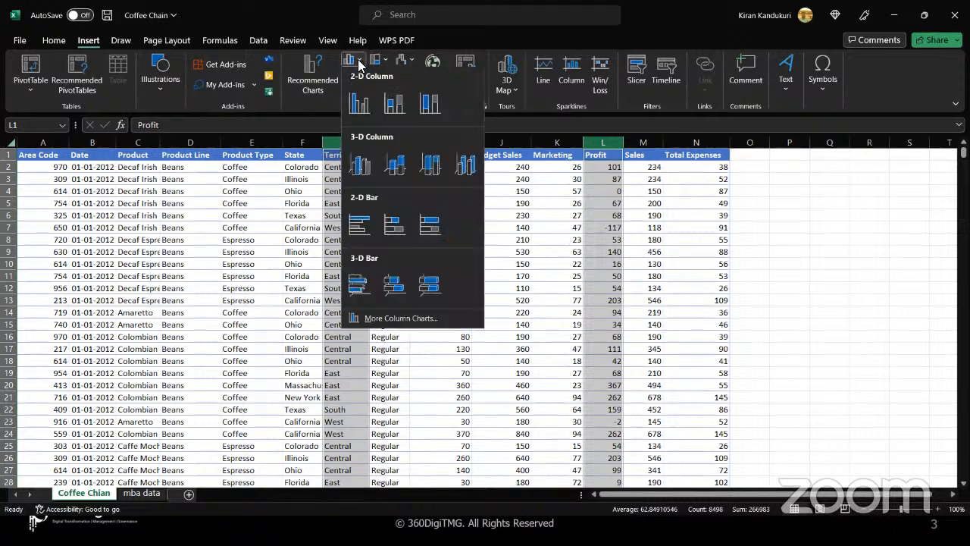
pyautogui.click(360, 112)
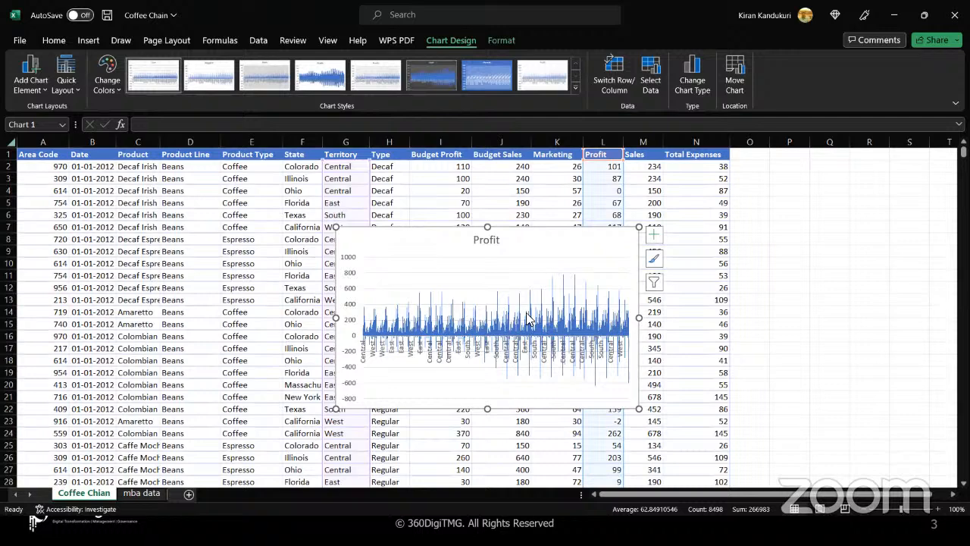
pyautogui.moveTo(639, 317); pyautogui.dragTo(819, 317)
pyautogui.moveTo(340, 325); pyautogui.dragTo(141, 278)
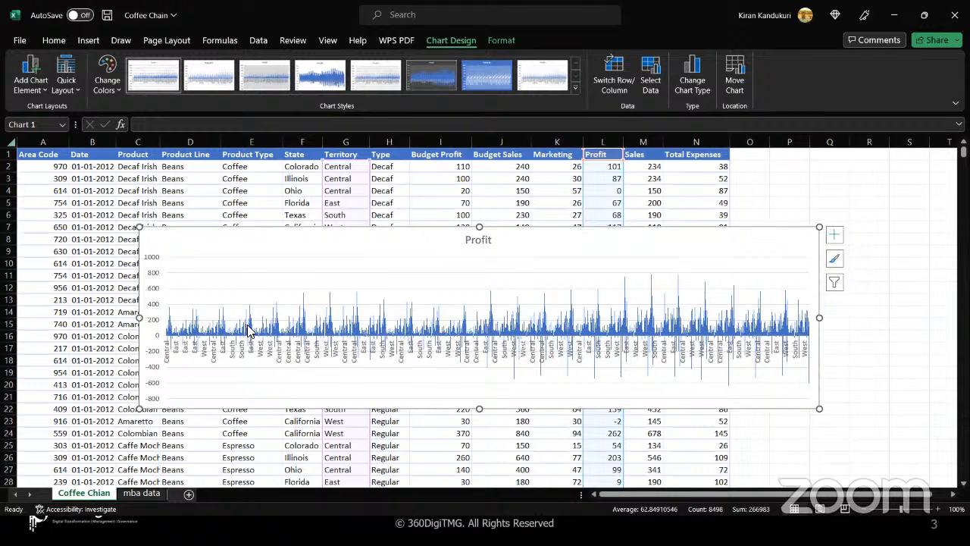
pyautogui.click(483, 66)
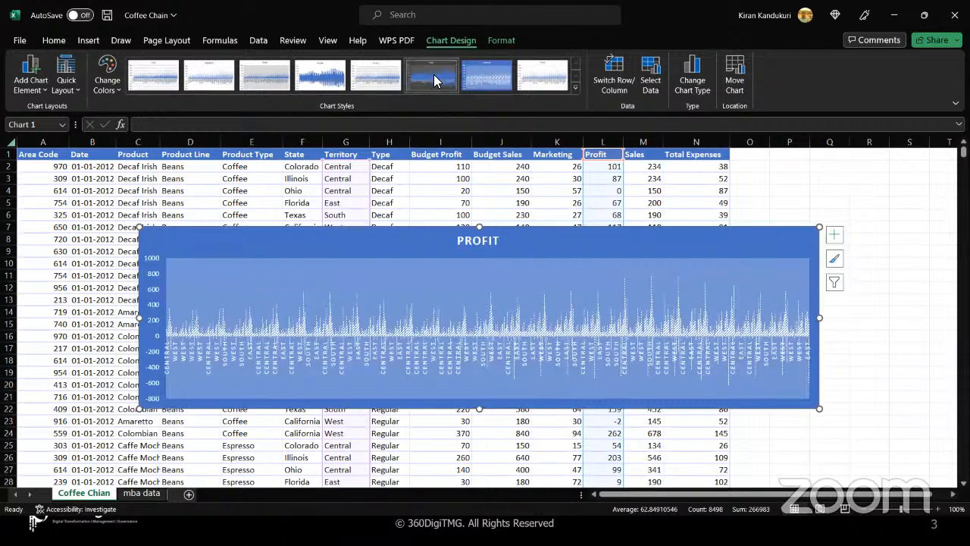
pyautogui.click(322, 83)
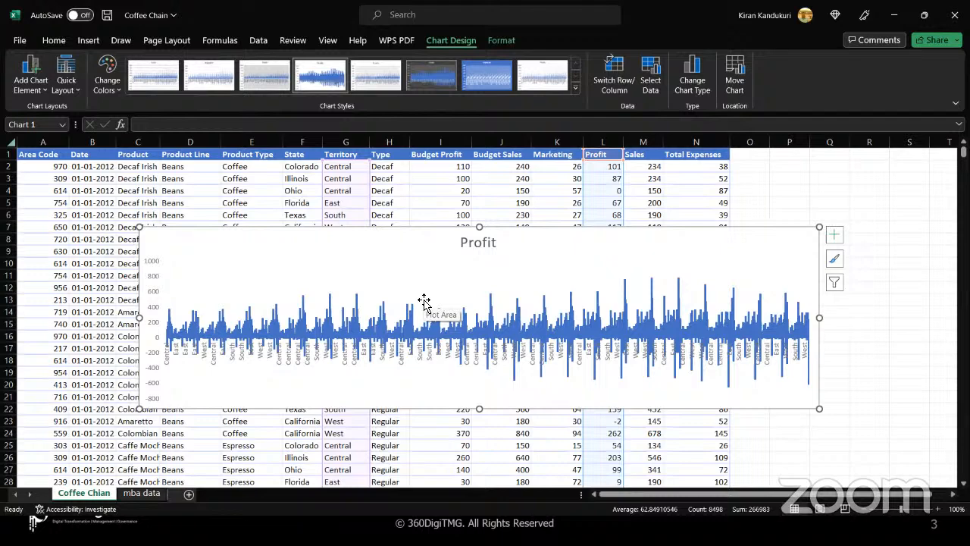
pyautogui.click(378, 284)
pyautogui.click(373, 251)
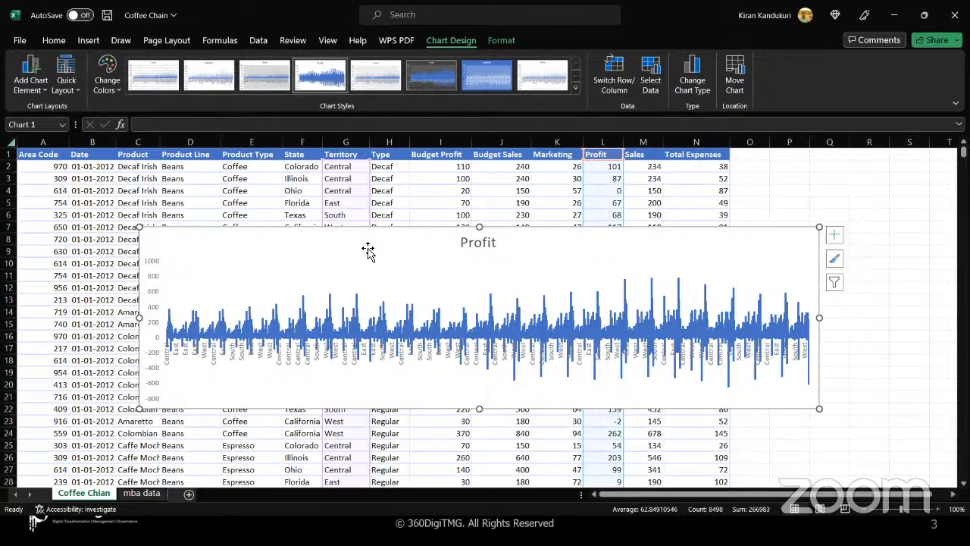
pyautogui.press('Delete')
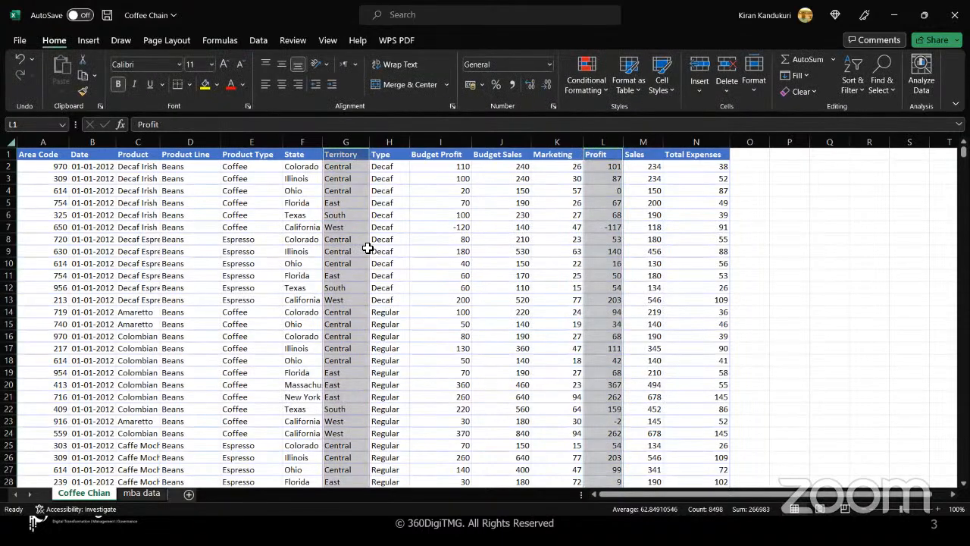
pyautogui.click(87, 44)
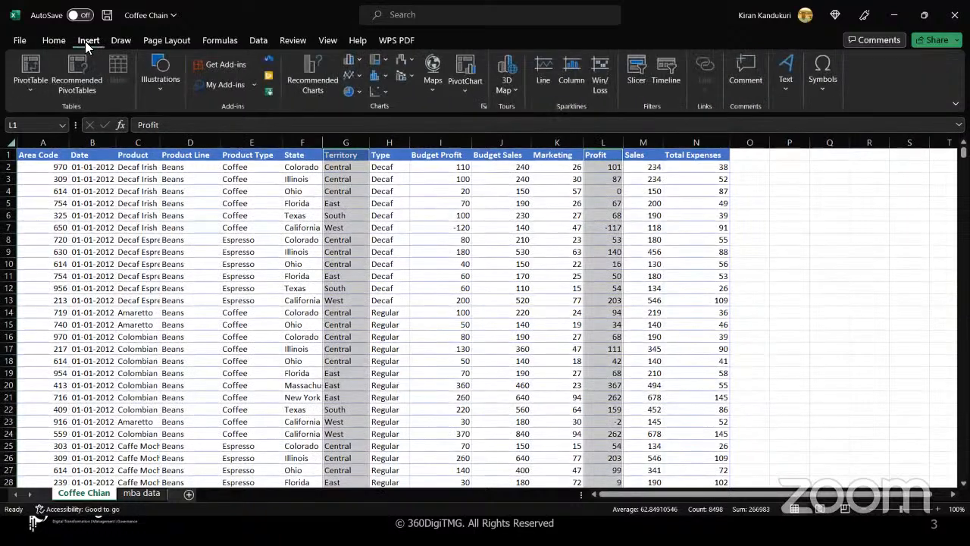
pyautogui.click(464, 91)
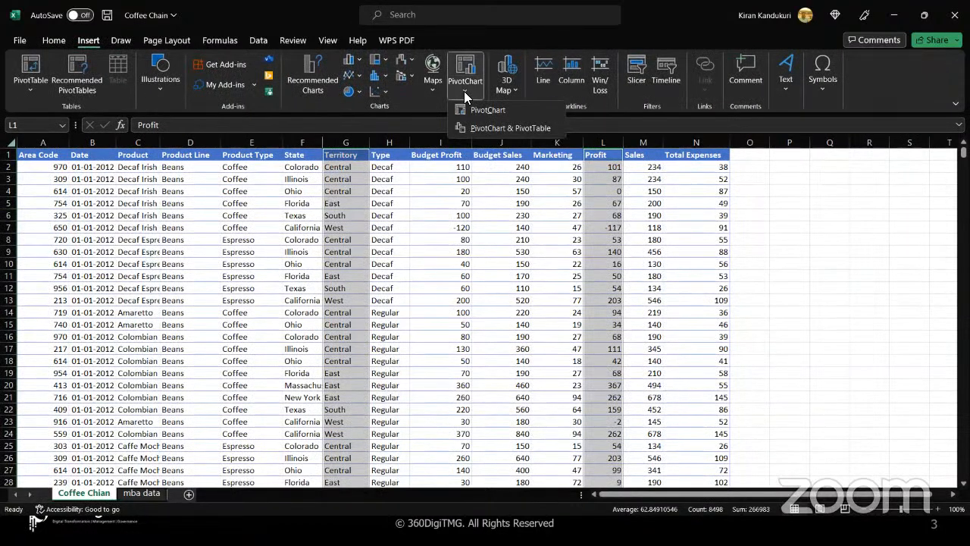
pyautogui.click(489, 128)
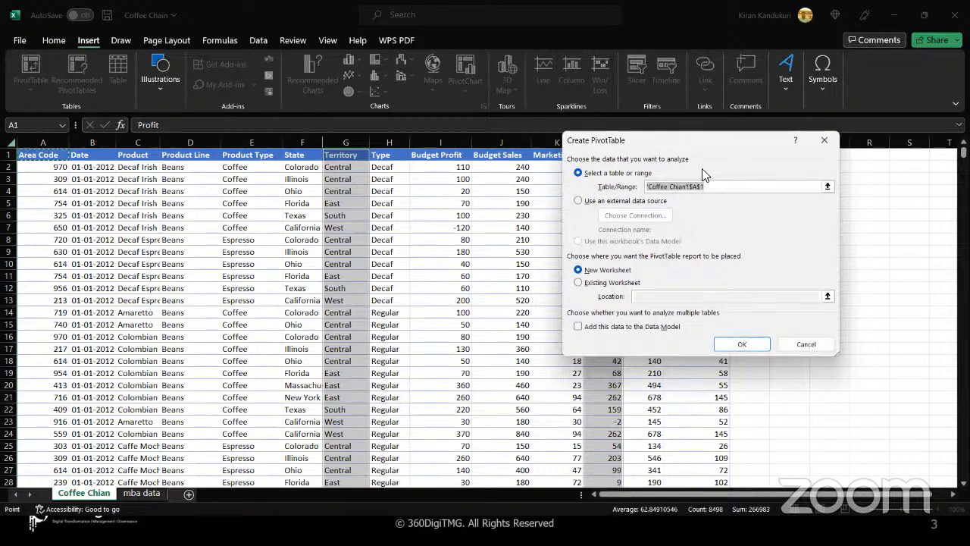
pyautogui.click(827, 187)
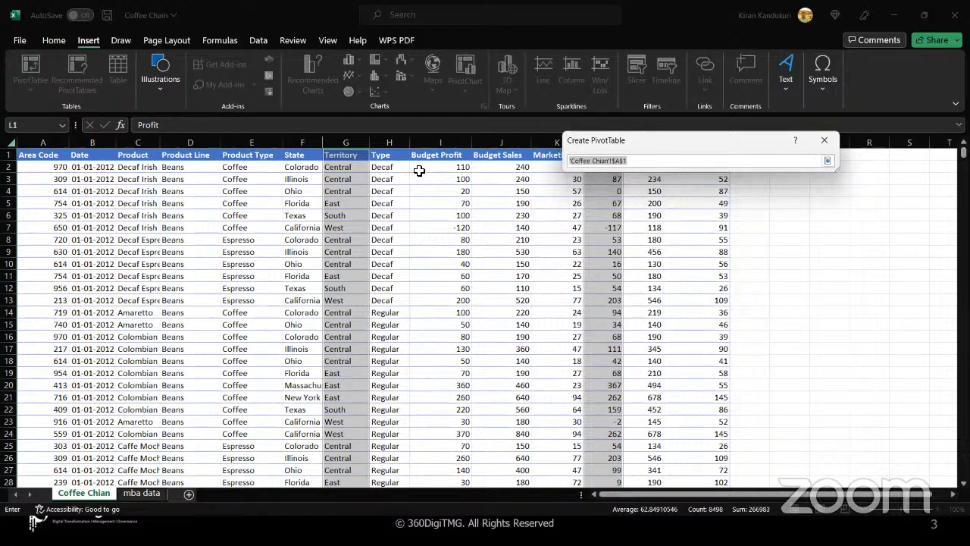
pyautogui.click(357, 143)
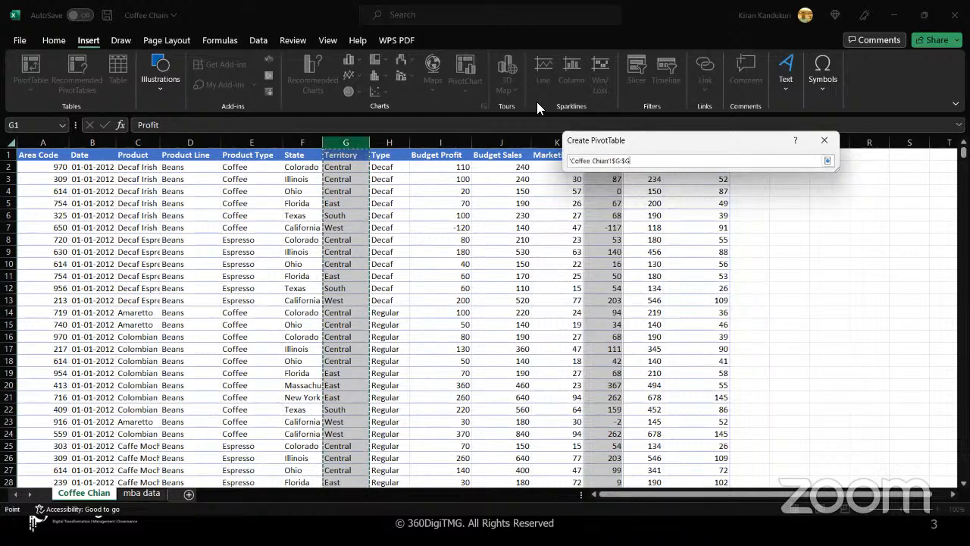
pyautogui.moveTo(637, 141); pyautogui.dragTo(732, 220)
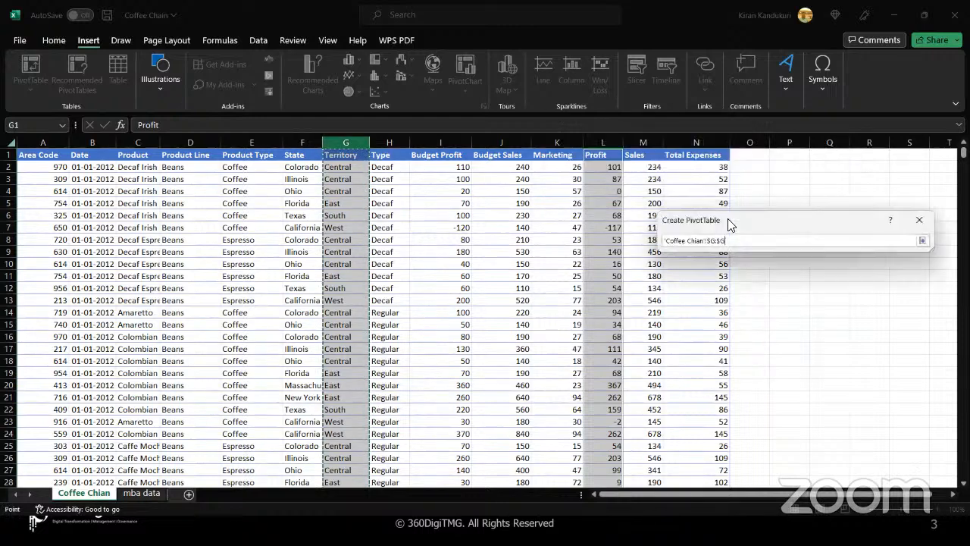
pyautogui.keyDown('ctrl'); pyautogui.click(598, 142); pyautogui.keyUp('ctrl')
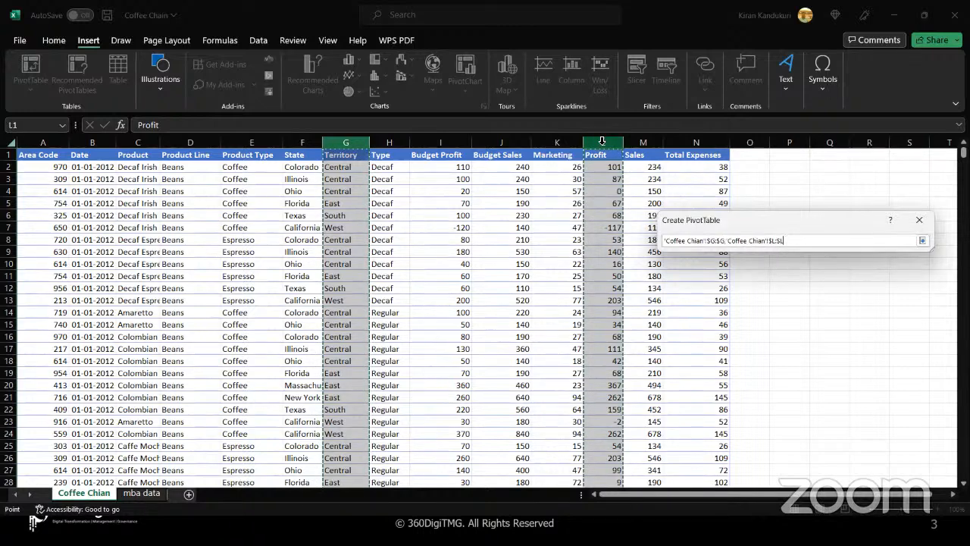
pyautogui.moveTo(775, 214); pyautogui.dragTo(714, 193)
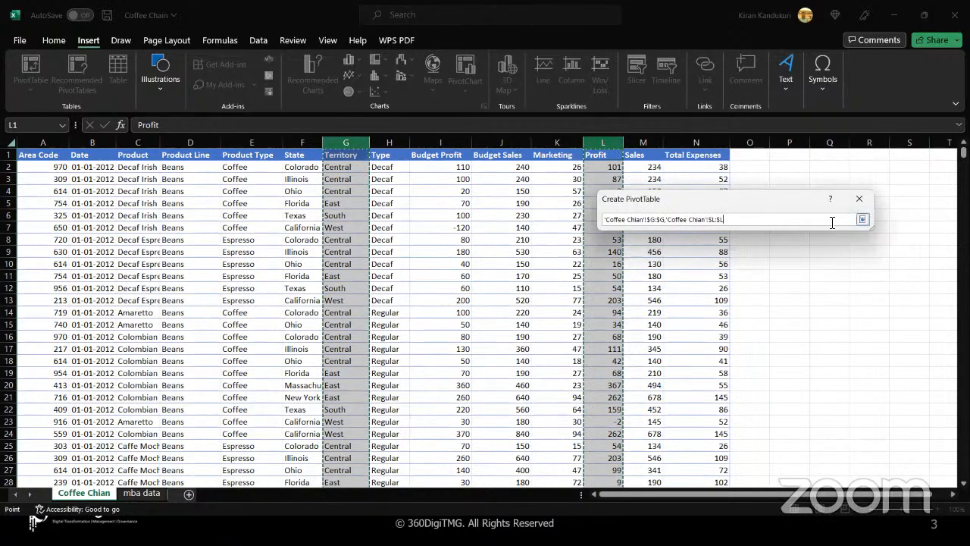
pyautogui.click(863, 219)
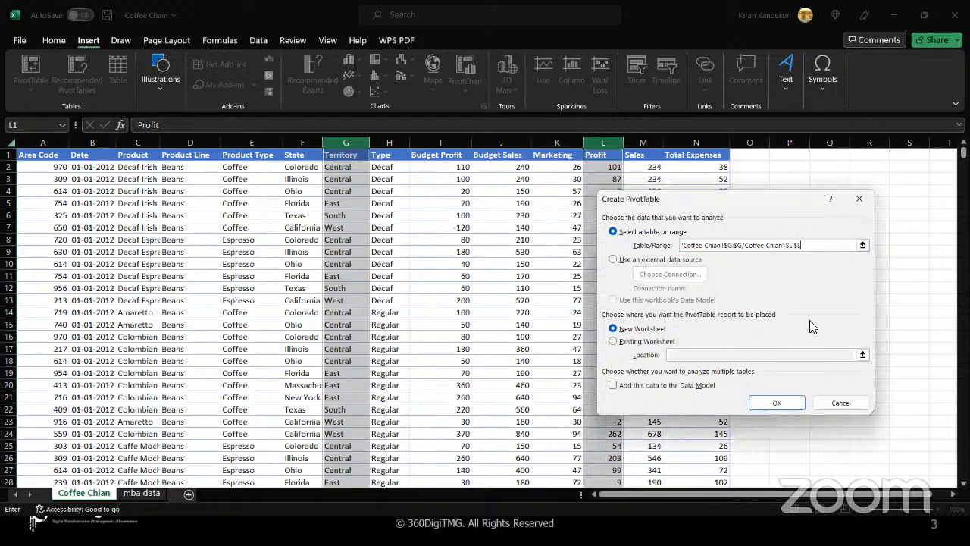
pyautogui.click(788, 404)
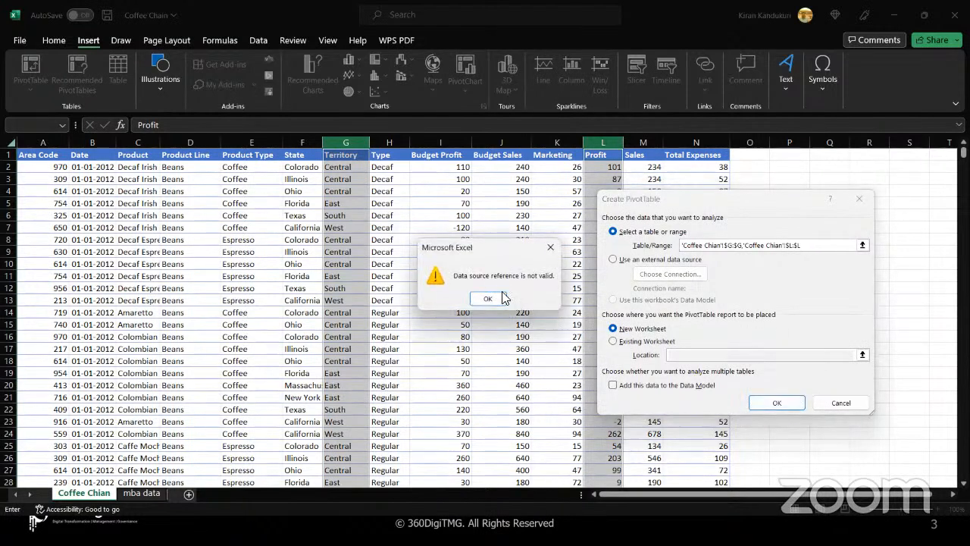
pyautogui.click(486, 300)
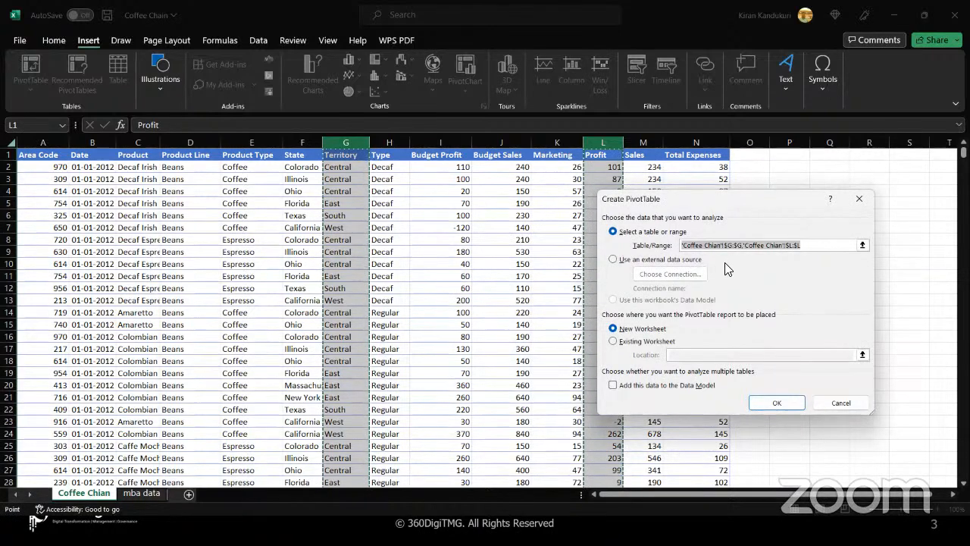
pyautogui.click(858, 201)
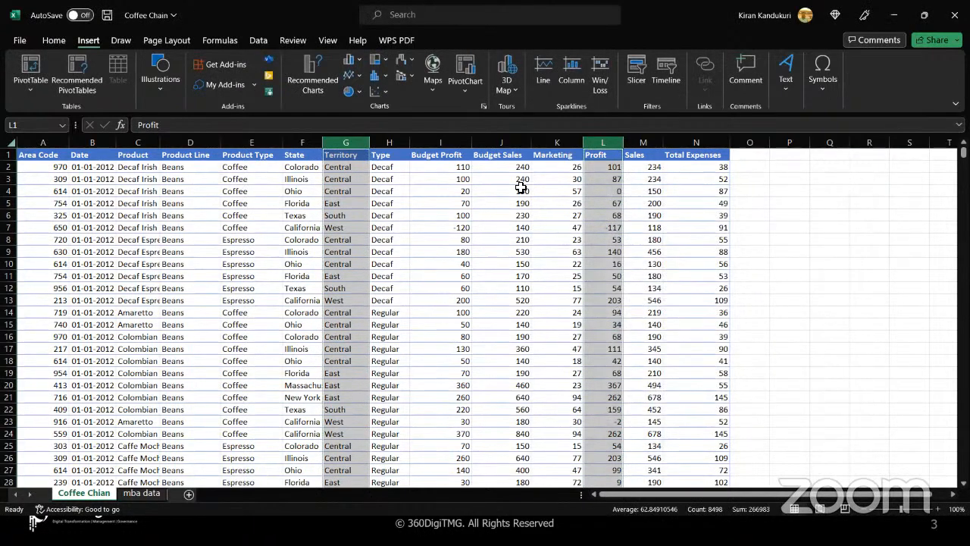
# - Convert the coffee sales data range into an Excel table with headers using Ctrl+T
pyautogui.moveTo(350, 142); pyautogui.dragTo(605, 138)
pyautogui.click(606, 138)
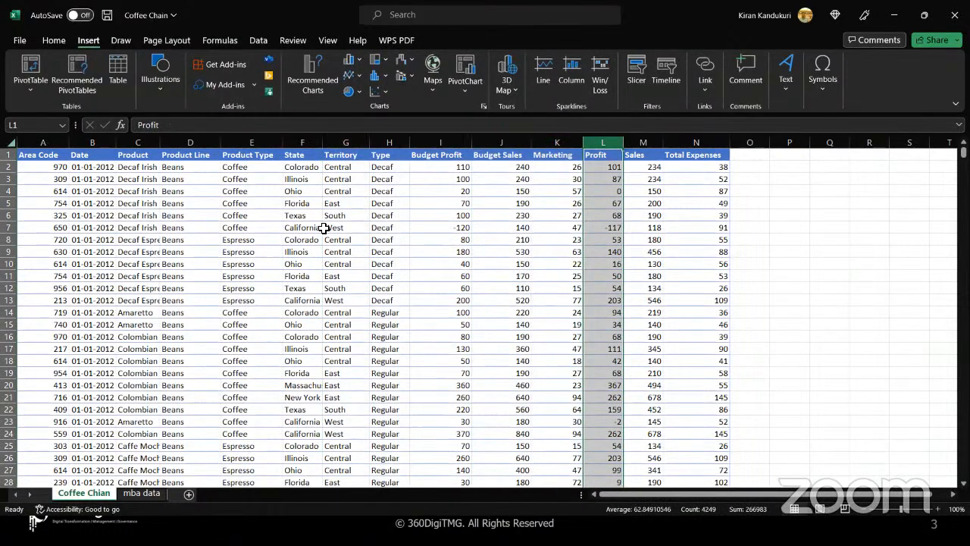
pyautogui.click(364, 225)
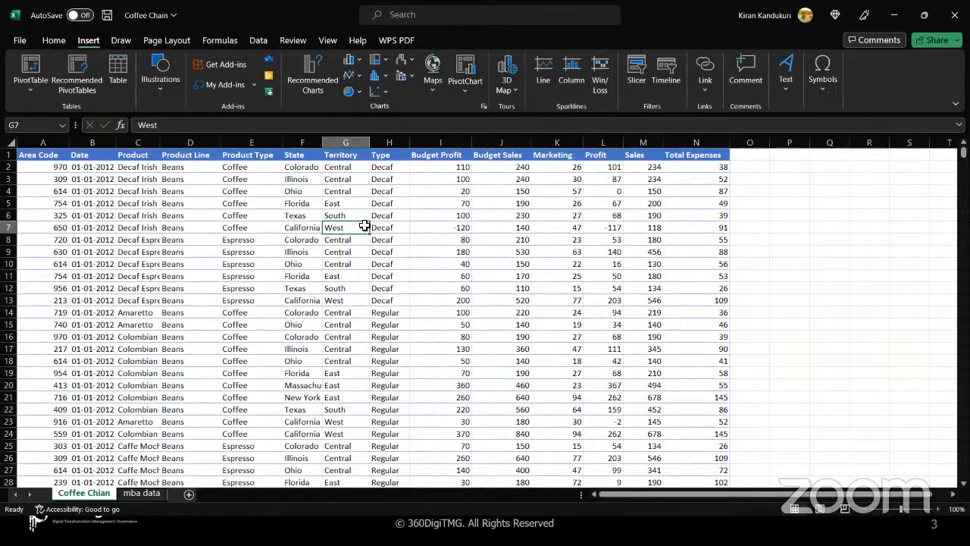
pyautogui.click(194, 213)
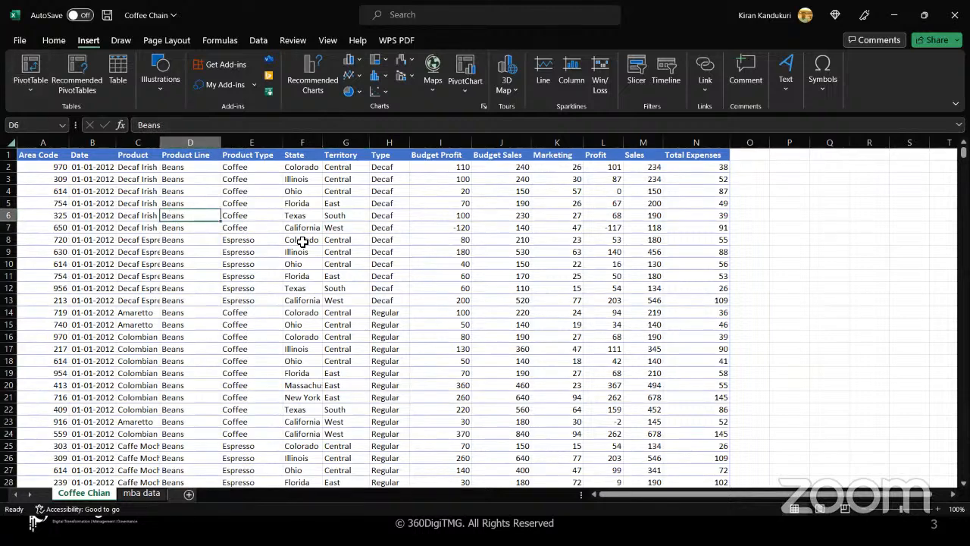
pyautogui.hotkey('ctrl', 't')
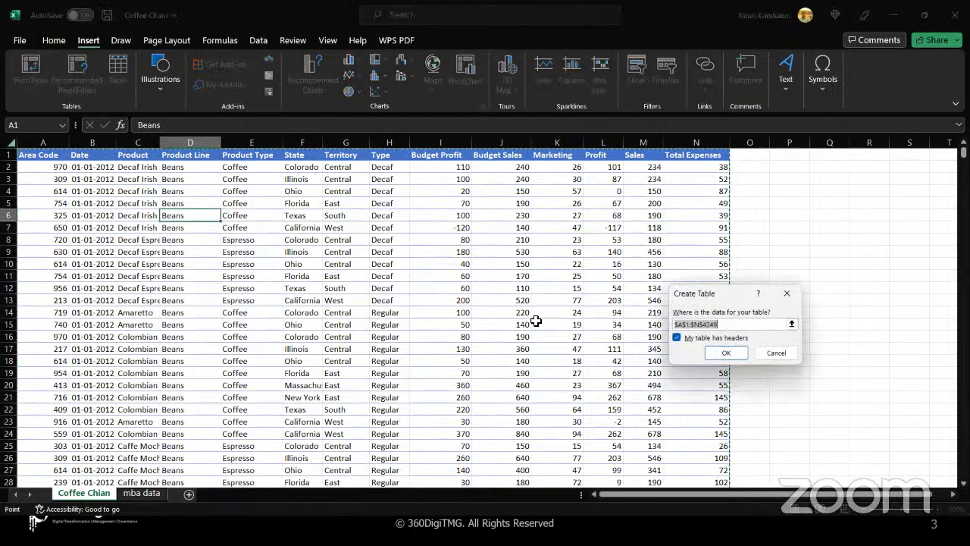
pyautogui.click(729, 353)
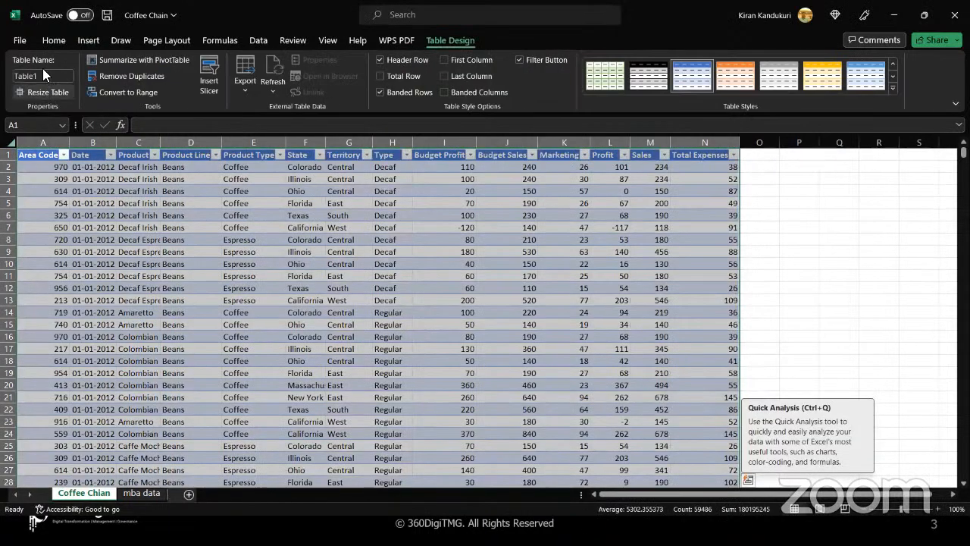
# - Rename the table from Table1 to CoffeeChain
pyautogui.click(43, 74)
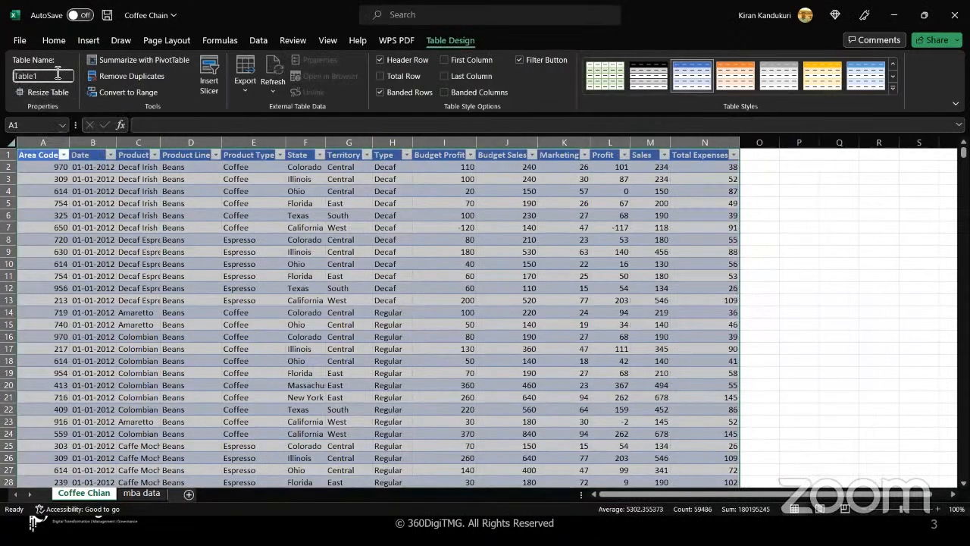
pyautogui.moveTo(58, 74); pyautogui.dragTo(2, 84)
pyautogui.write('Coffww')
pyautogui.press('BackSpace')
pyautogui.press('BackSpace')
pyautogui.write('ee Chain')
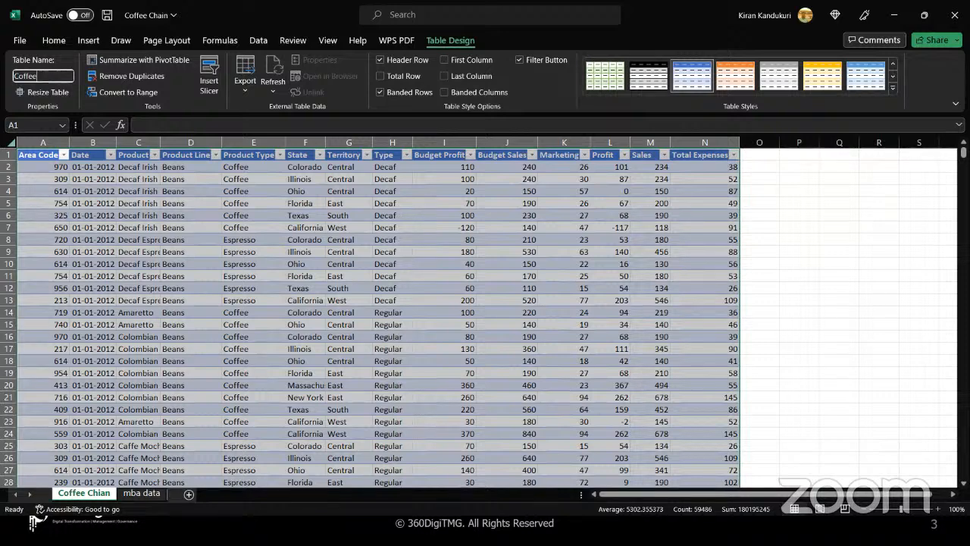
pyautogui.write('CHainh')
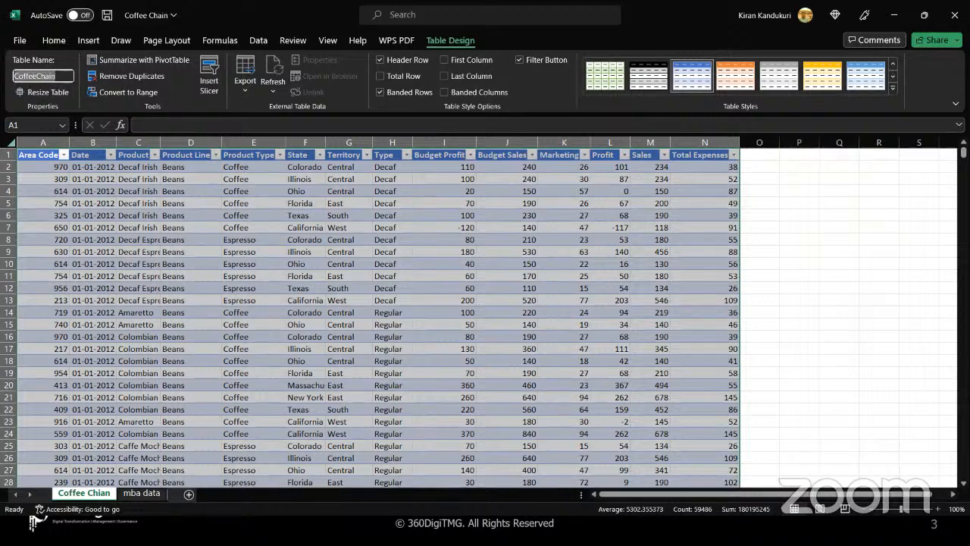
pyautogui.press('Return')
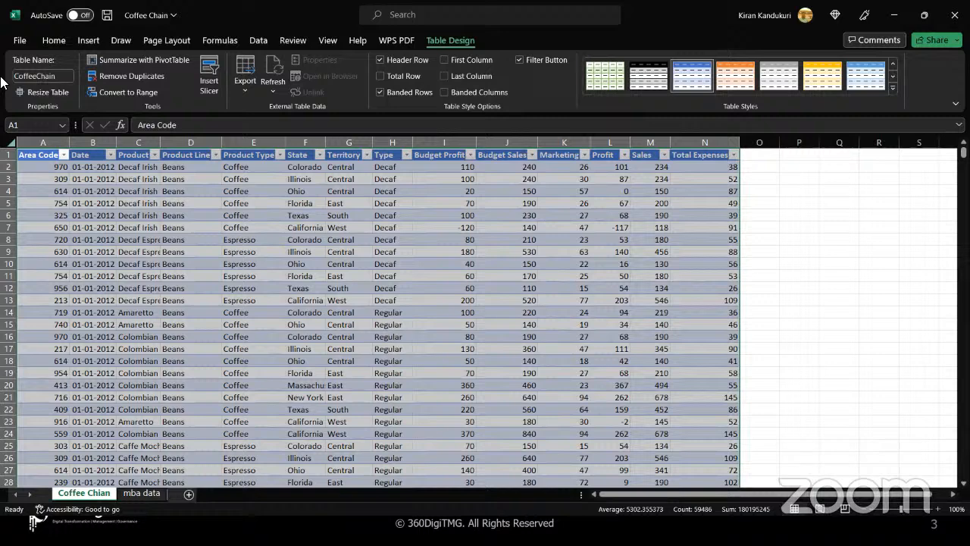
pyautogui.click(123, 191)
# - Add a PivotTable from CoffeeChain on a new sheet, with 14-point font and wider columns sheet-wide
pyautogui.click(150, 60)
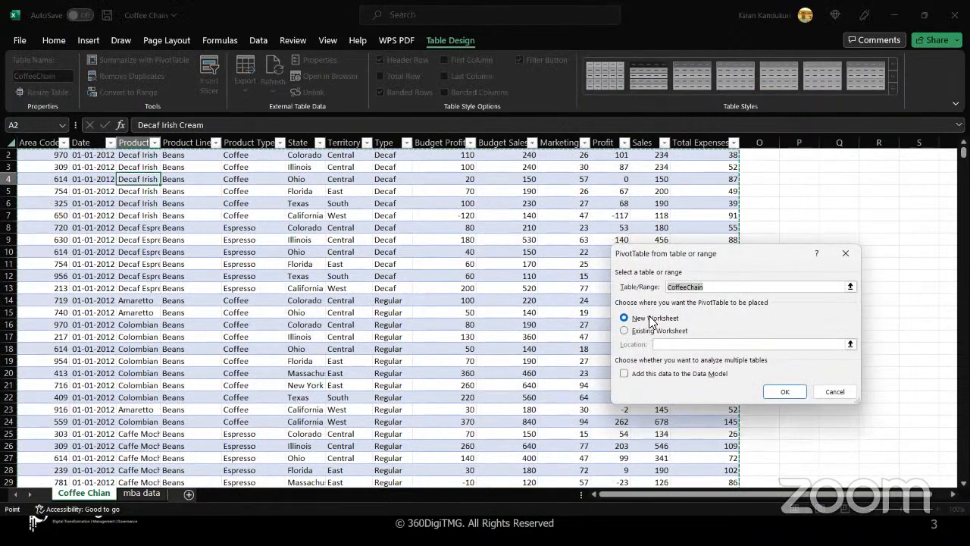
pyautogui.click(785, 392)
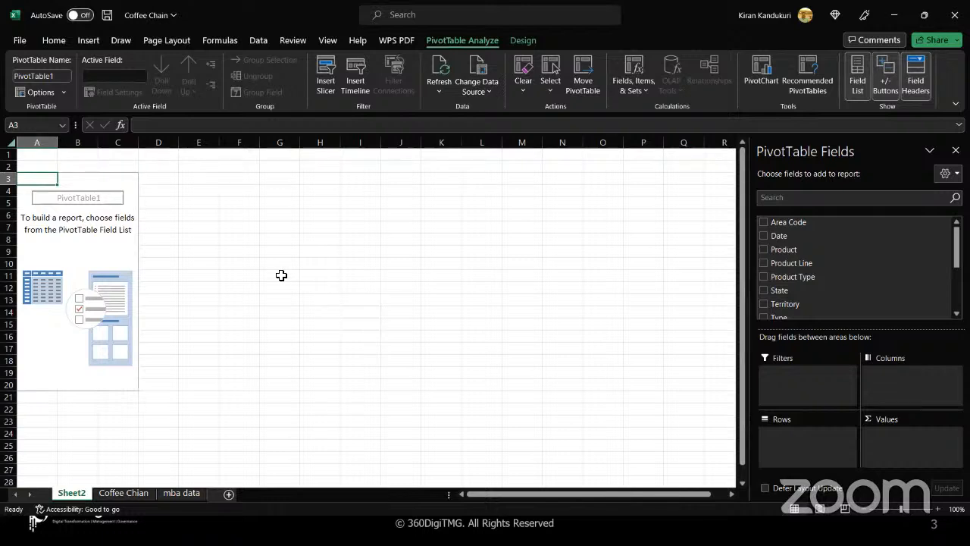
pyautogui.hotkey('ctrl', 'a')
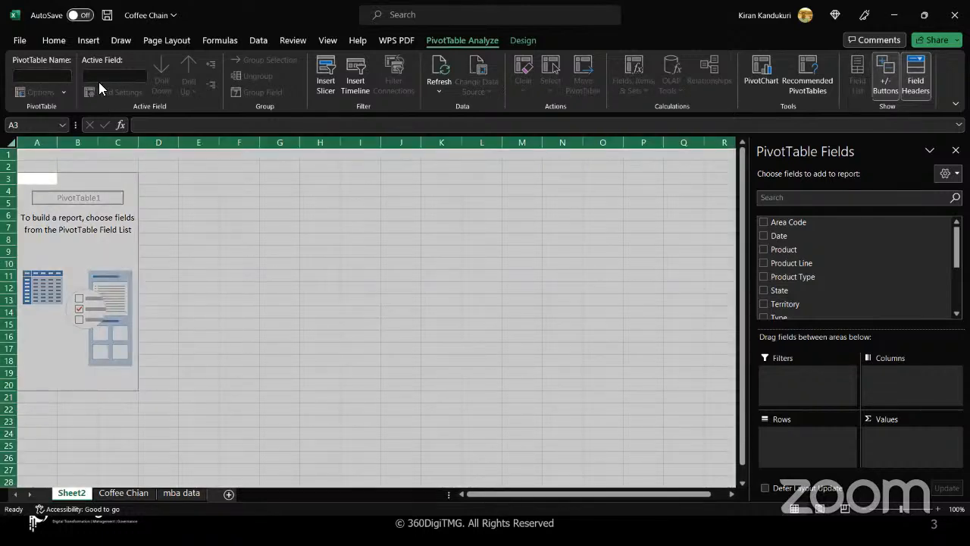
pyautogui.click(53, 43)
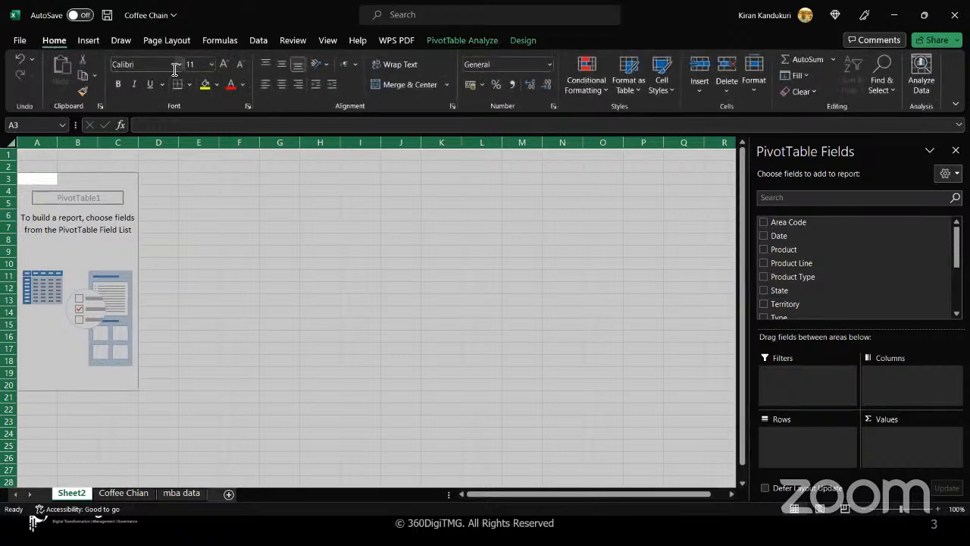
pyautogui.click(212, 65)
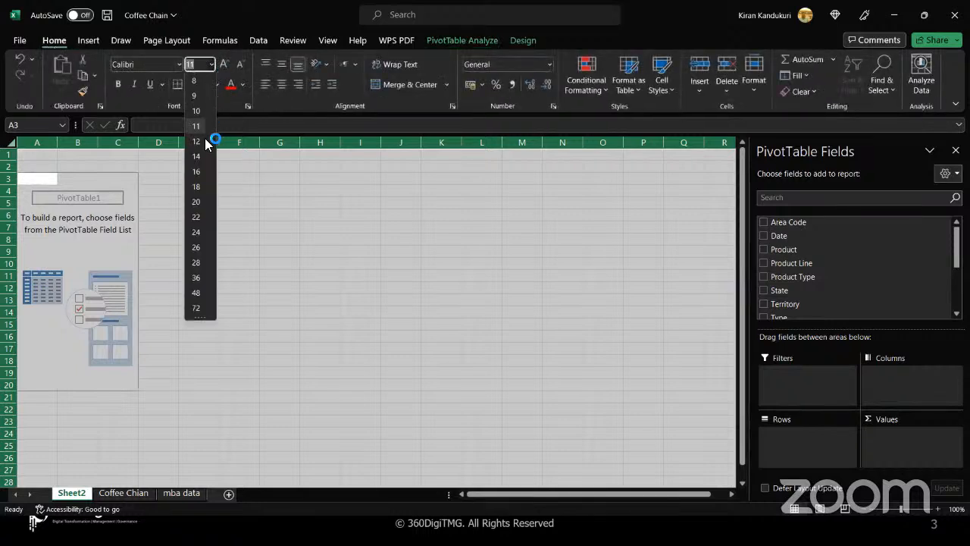
pyautogui.click(196, 156)
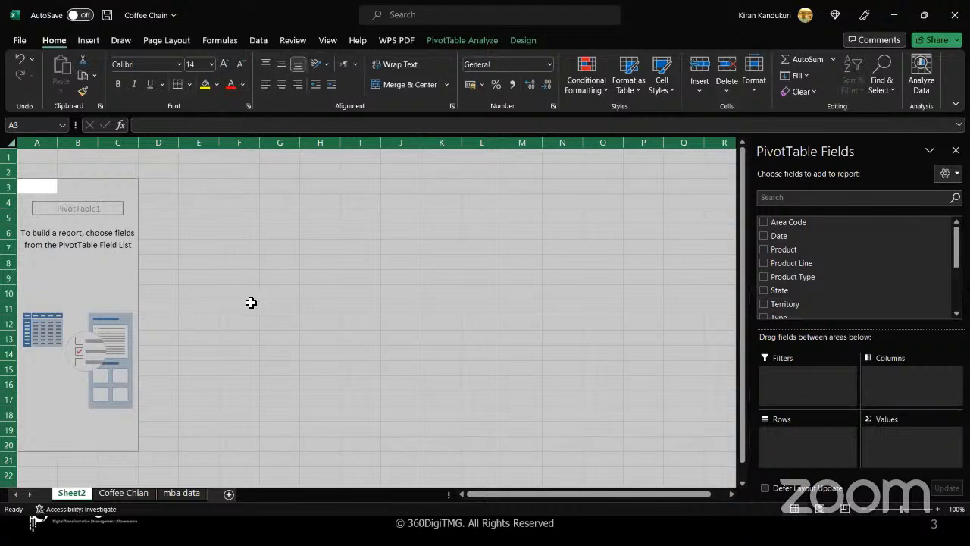
pyautogui.moveTo(140, 143); pyautogui.dragTo(157, 144)
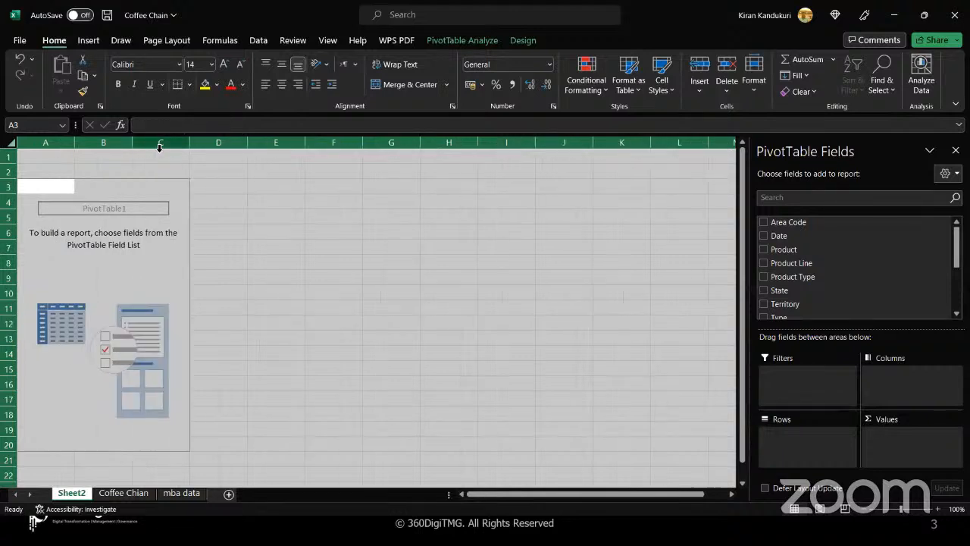
# - Put Territory in Rows and Profit in Values, giving a Grand Total of 266983
pyautogui.click(518, 251)
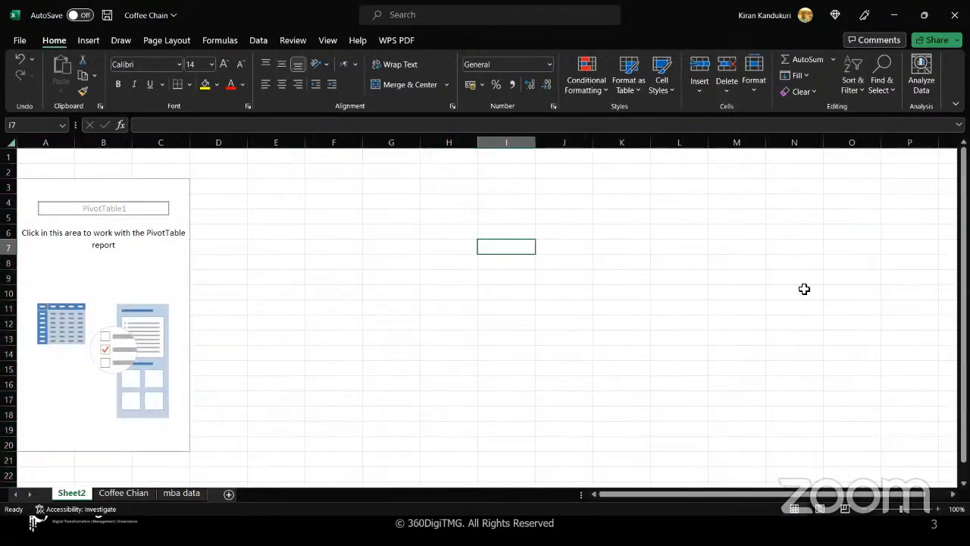
pyautogui.click(169, 260)
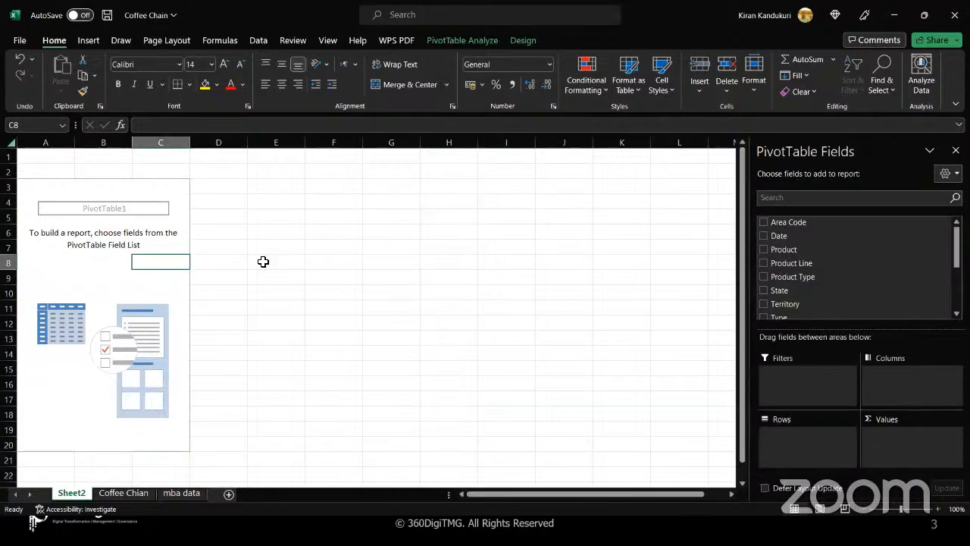
pyautogui.moveTo(786, 254); pyautogui.dragTo(796, 271)
pyautogui.moveTo(789, 304); pyautogui.dragTo(804, 436)
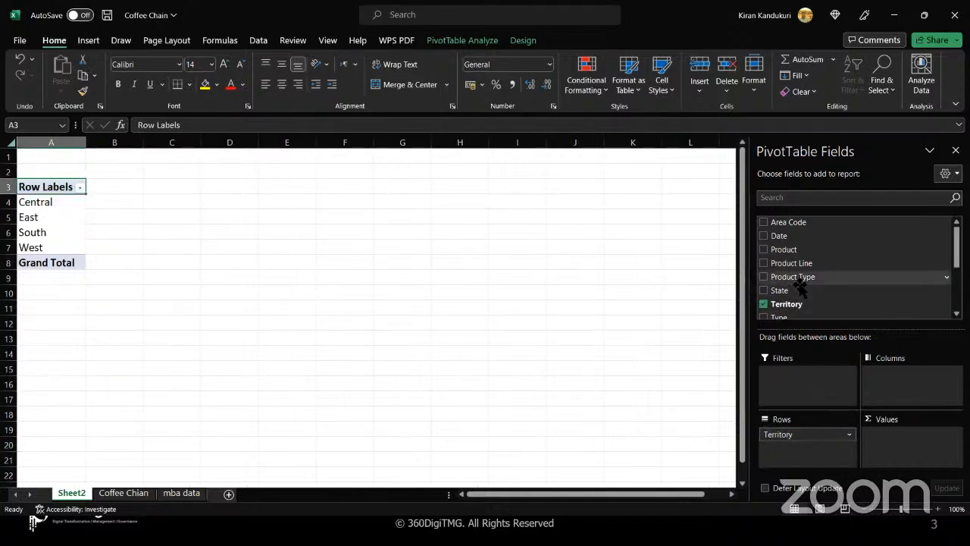
pyautogui.scroll(-3, 799, 286)
pyautogui.moveTo(797, 282); pyautogui.dragTo(902, 445)
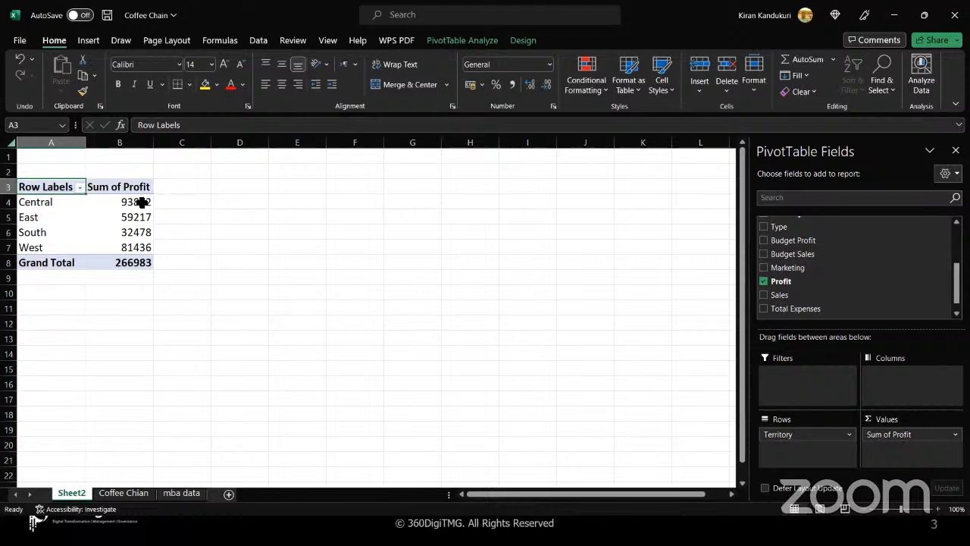
pyautogui.click(112, 239)
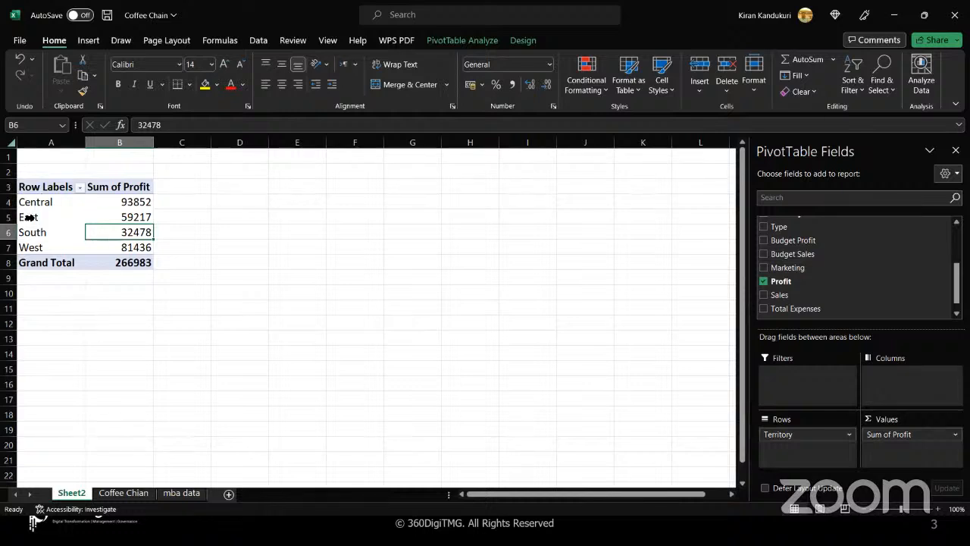
pyautogui.moveTo(105, 212)
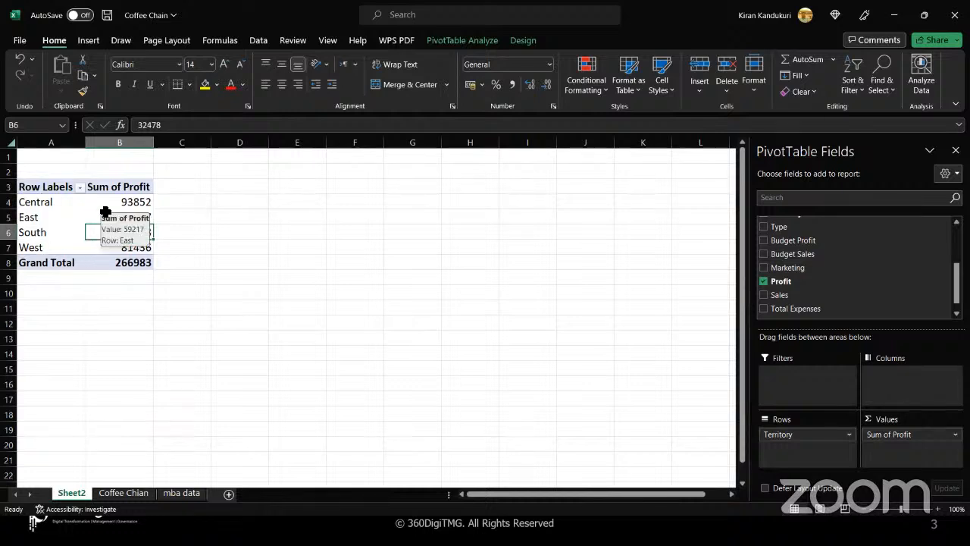
pyautogui.click(88, 41)
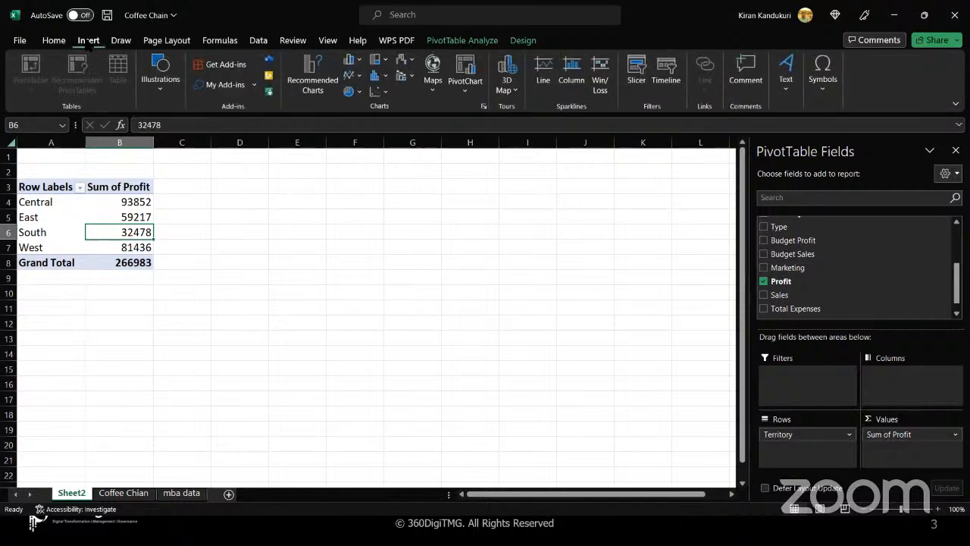
# - Insert a 2-D Clustered Column PivotChart of Sum of Profit by territory
pyautogui.click(364, 65)
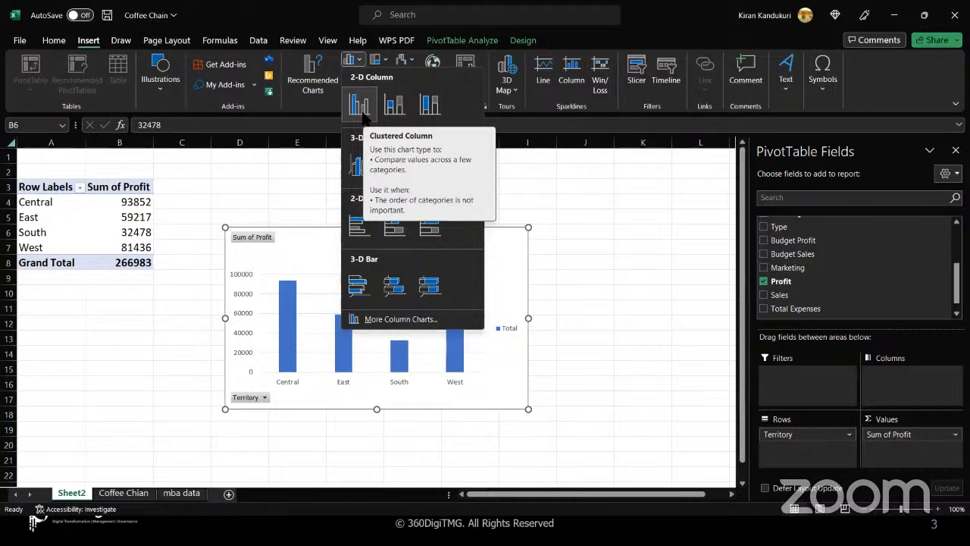
pyautogui.click(362, 111)
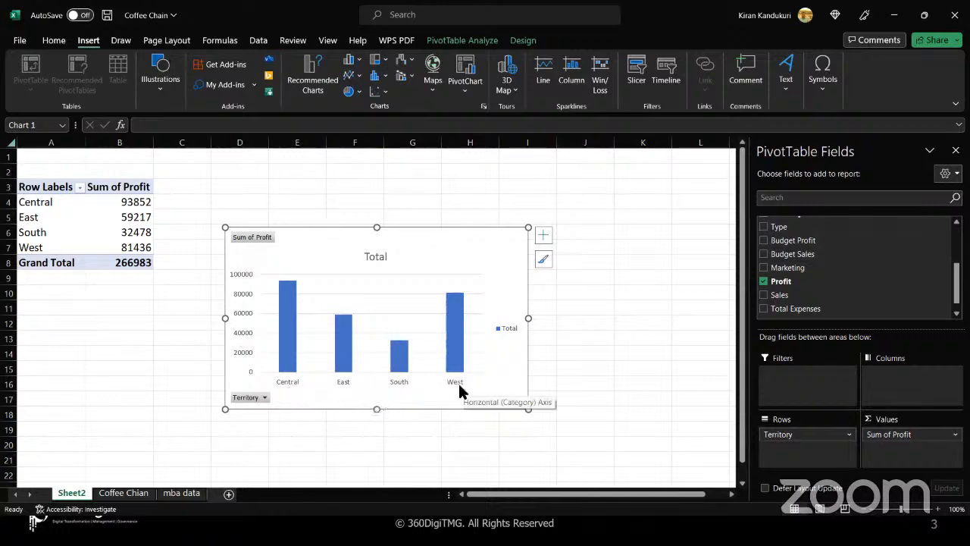
pyautogui.moveTo(283, 282)
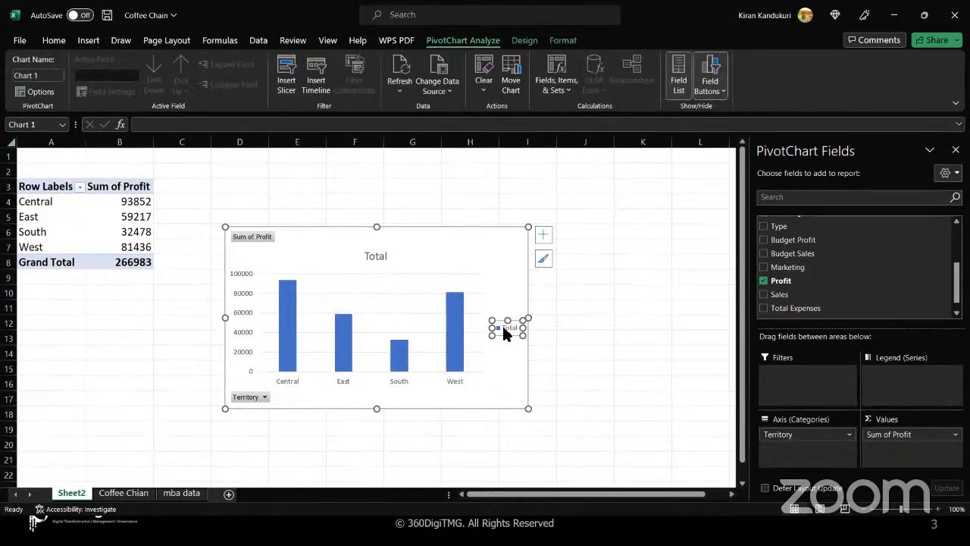
# - Delete the chart legend and enlarge the chart up and to the left
pyautogui.rightClick(503, 333)
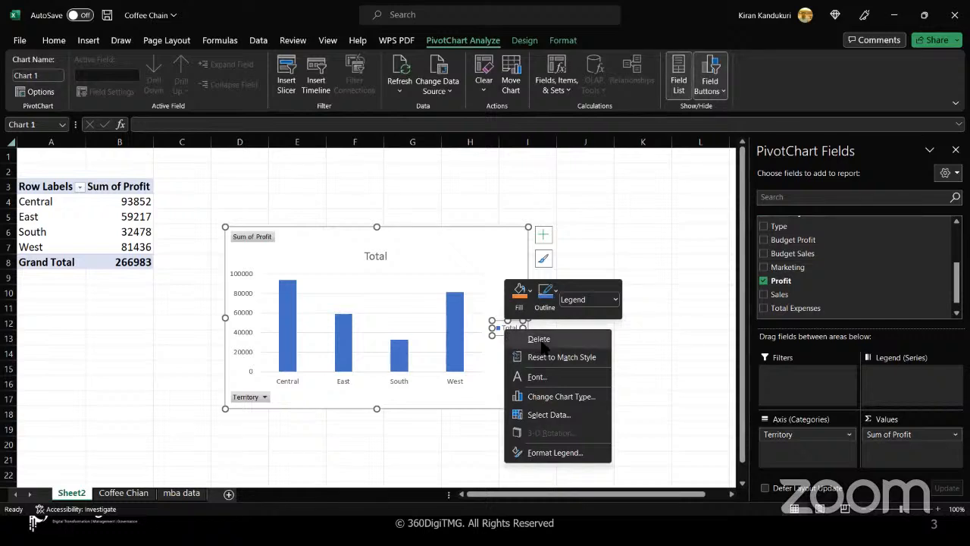
pyautogui.click(539, 340)
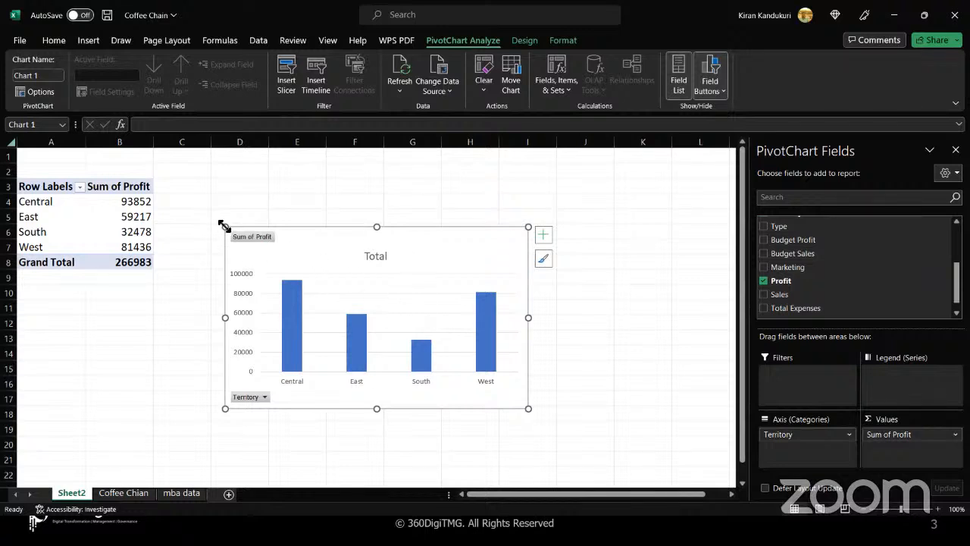
pyautogui.moveTo(226, 226); pyautogui.dragTo(210, 168)
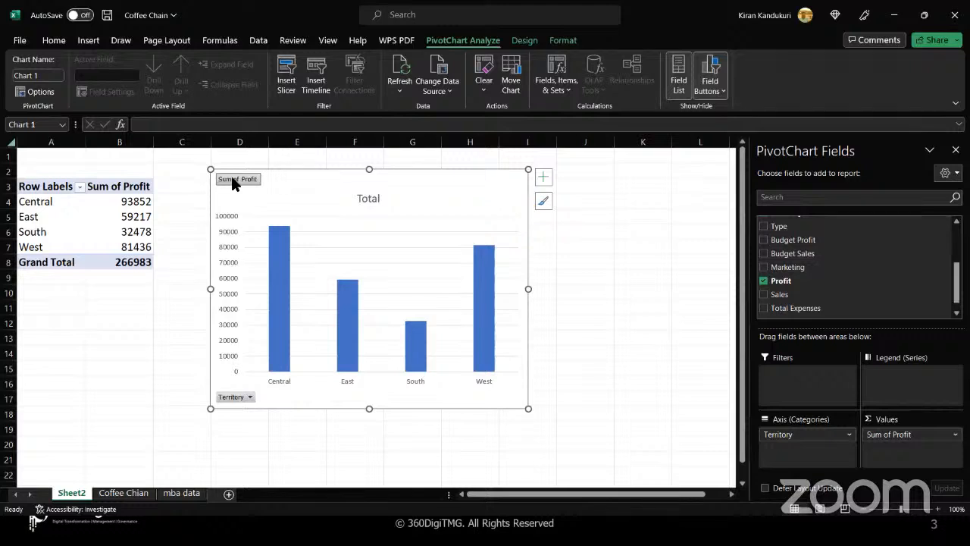
# - Filter Central out of Territory (total 173131), then reopen the filter and re-tick Central
pyautogui.click(247, 397)
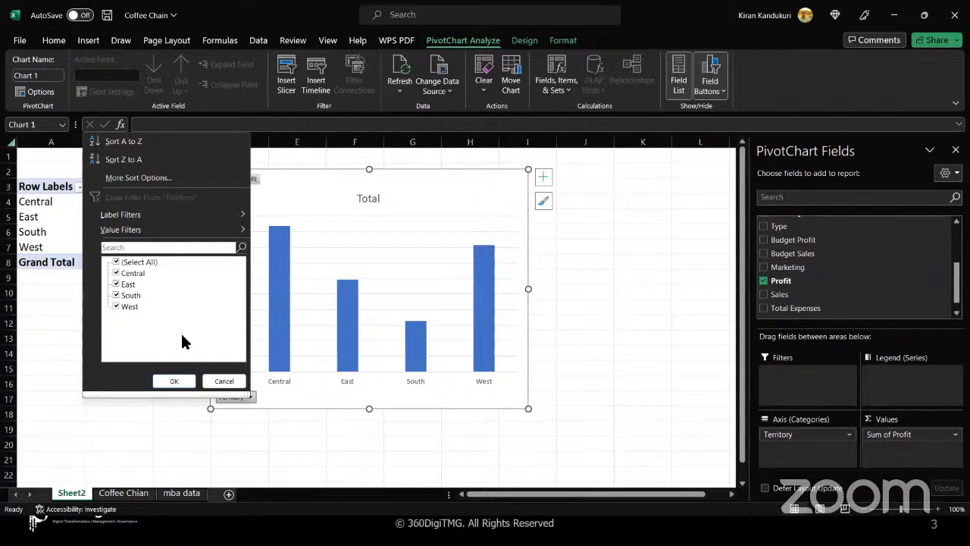
pyautogui.click(116, 274)
pyautogui.click(173, 381)
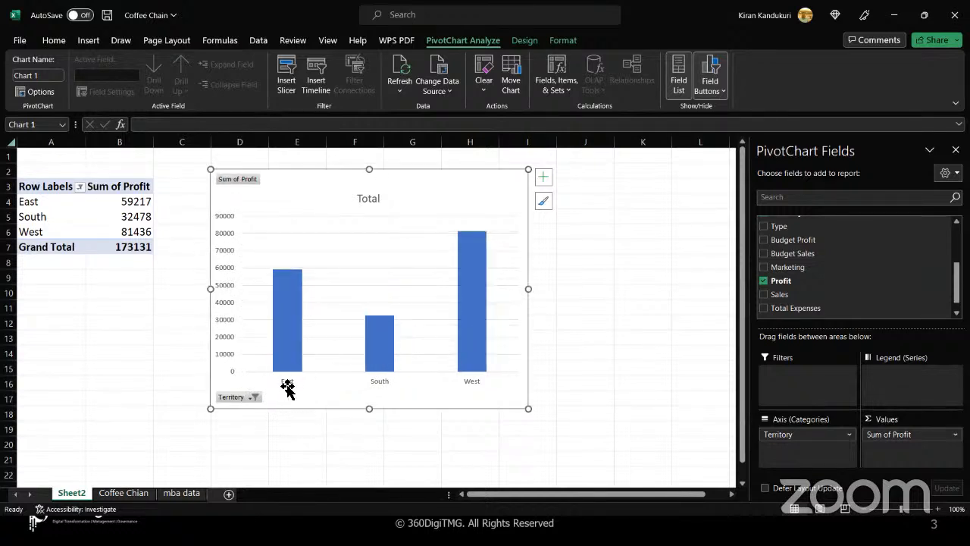
pyautogui.click(254, 397)
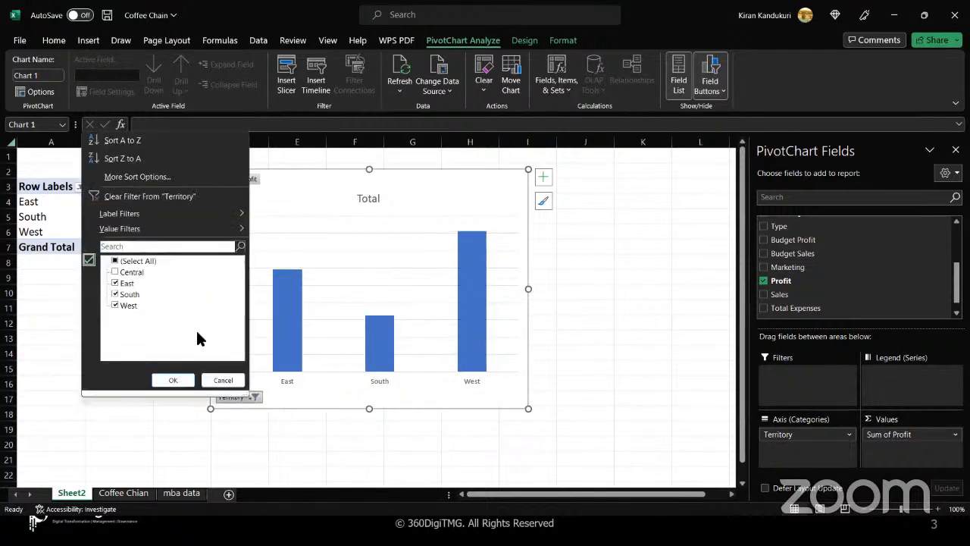
pyautogui.click(114, 272)
# - Sort the territories ascending by Sum of Profit
pyautogui.click(148, 178)
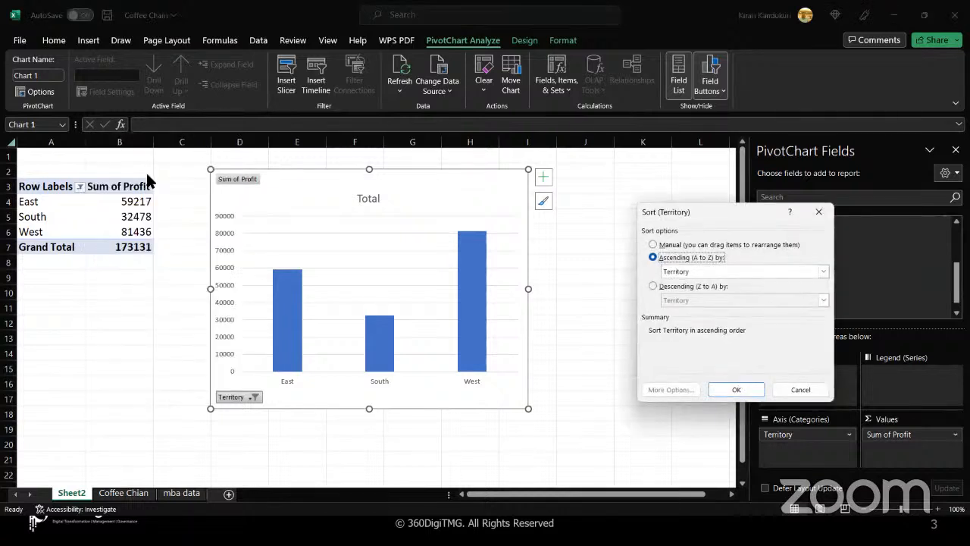
pyautogui.click(686, 272)
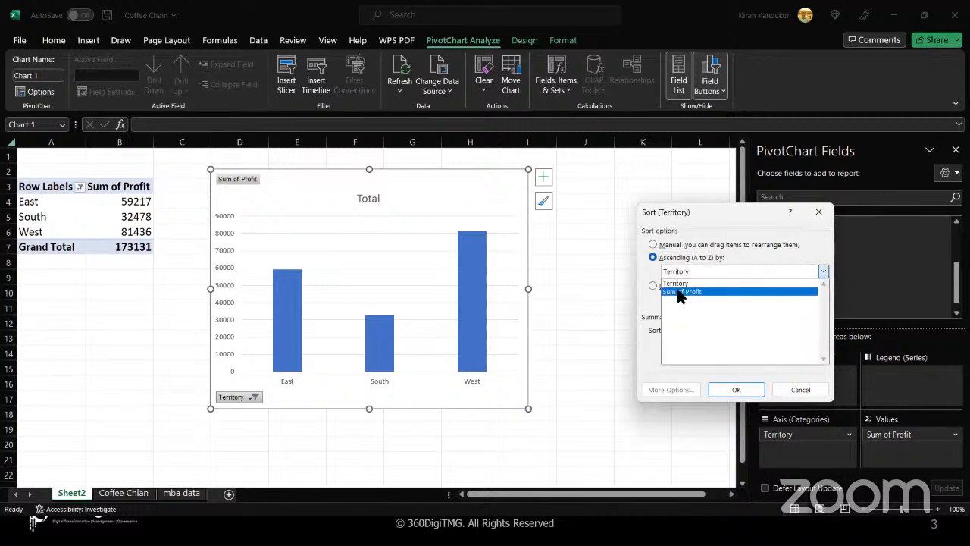
pyautogui.click(680, 291)
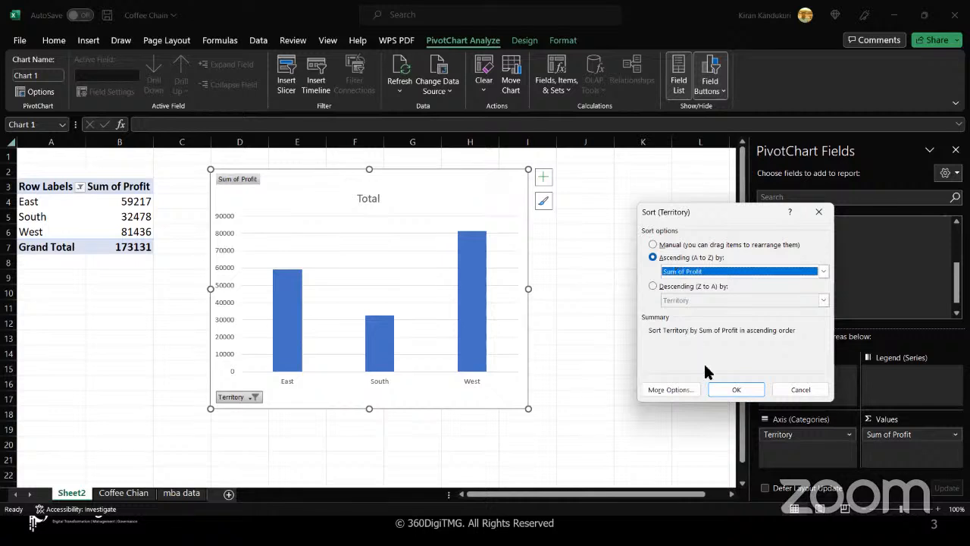
pyautogui.click(721, 388)
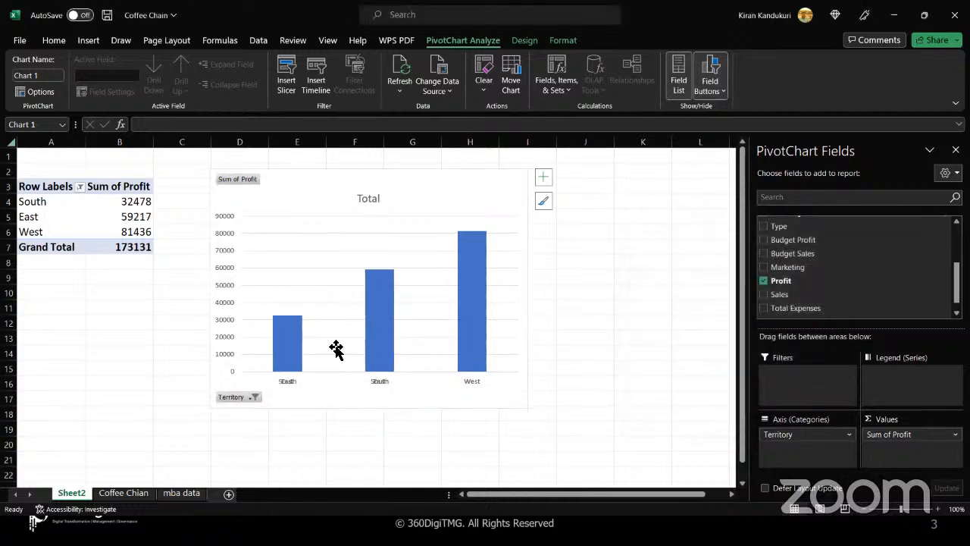
# - Include Central again in the Territory filter, restoring the 266983 total
pyautogui.click(252, 398)
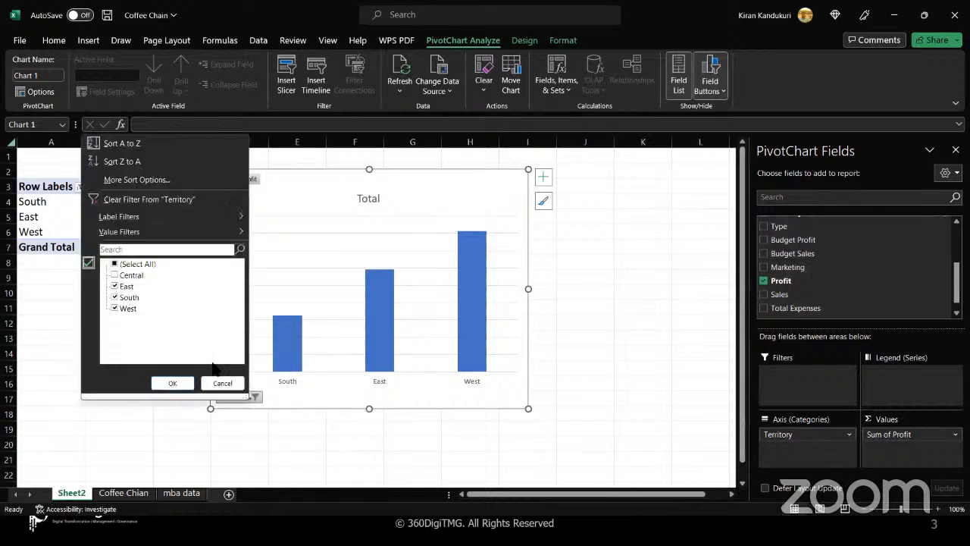
pyautogui.click(114, 276)
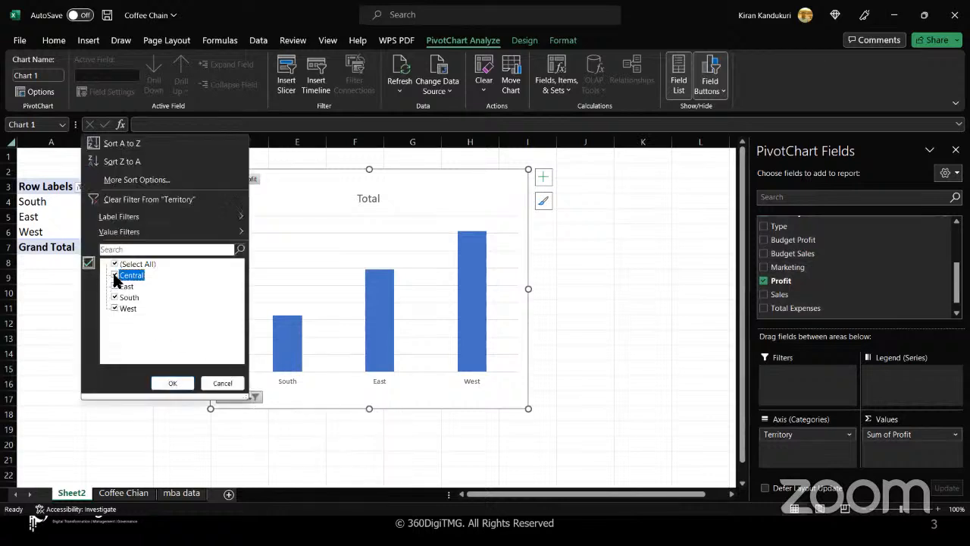
pyautogui.click(176, 385)
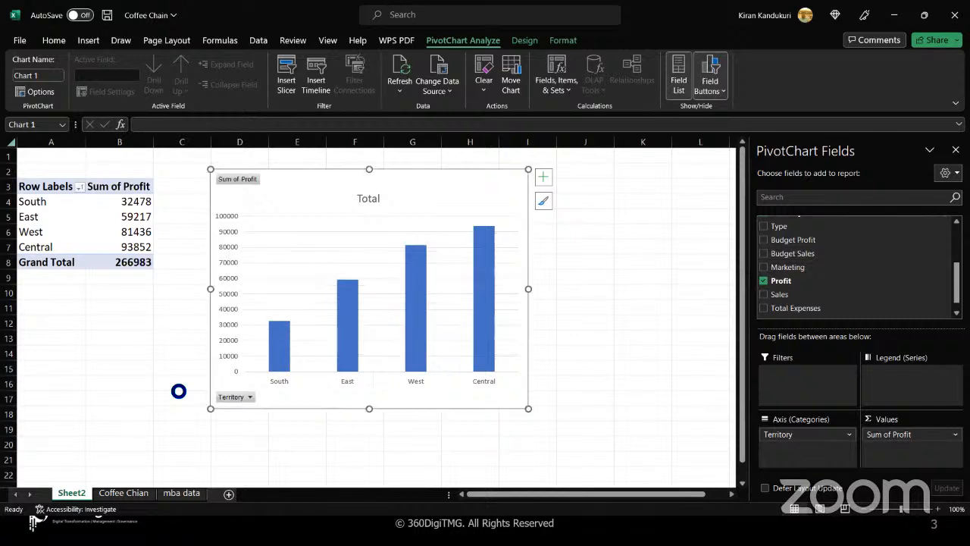
pyautogui.moveTo(288, 354)
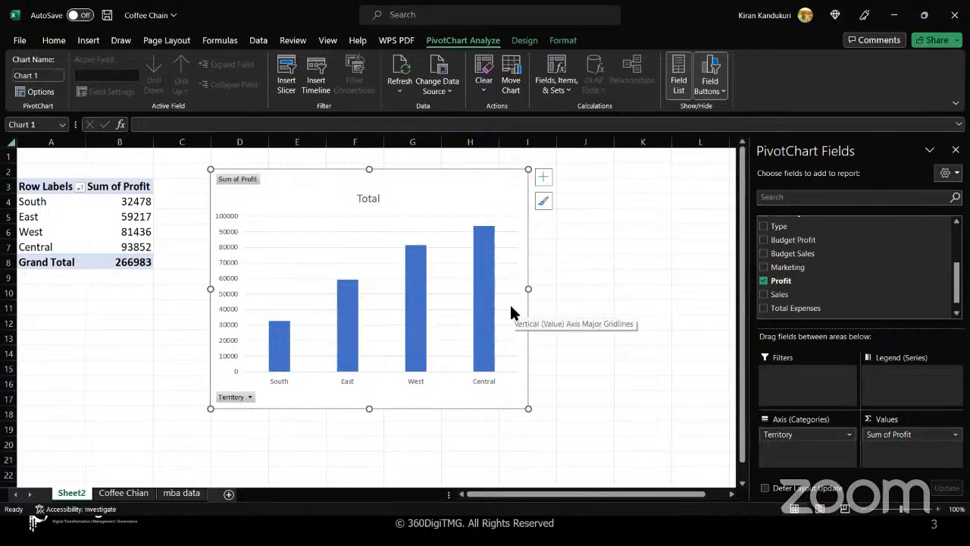
# - Sort territories descending by Sum of Profit: Central 93852 first, South 32478 last
pyautogui.click(250, 395)
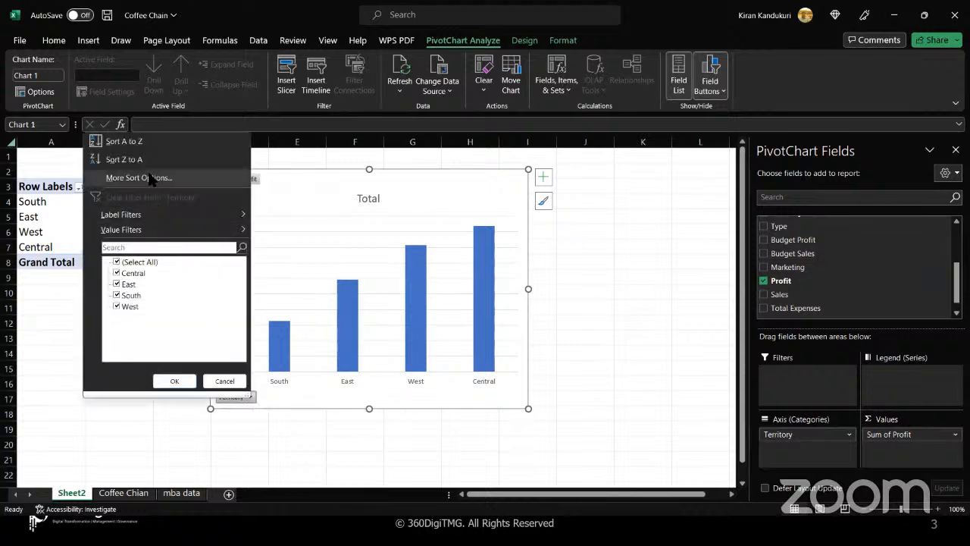
pyautogui.click(173, 178)
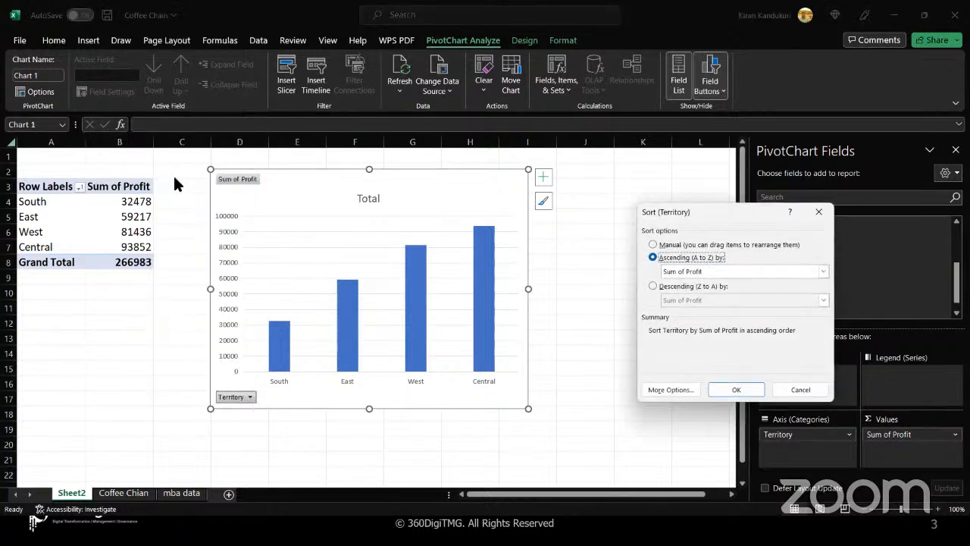
pyautogui.click(652, 286)
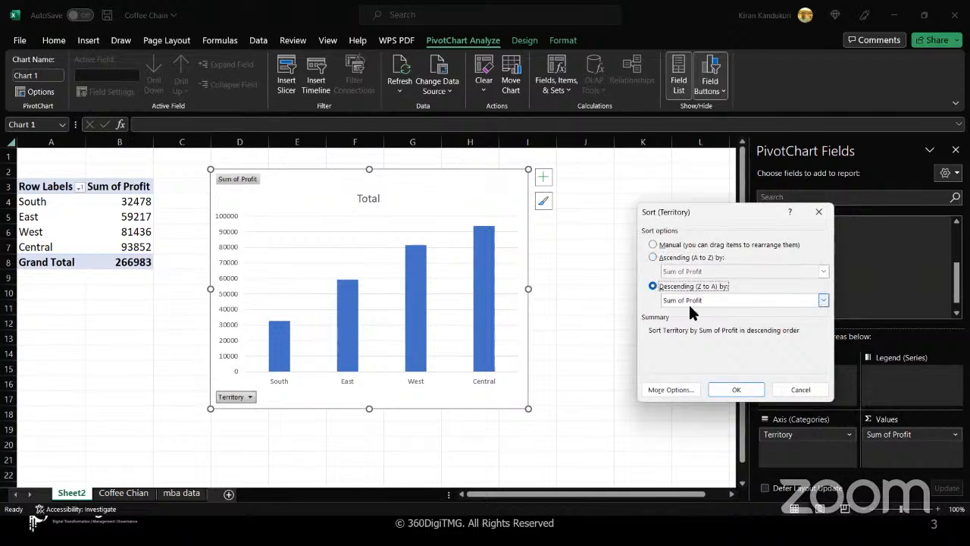
pyautogui.click(691, 300)
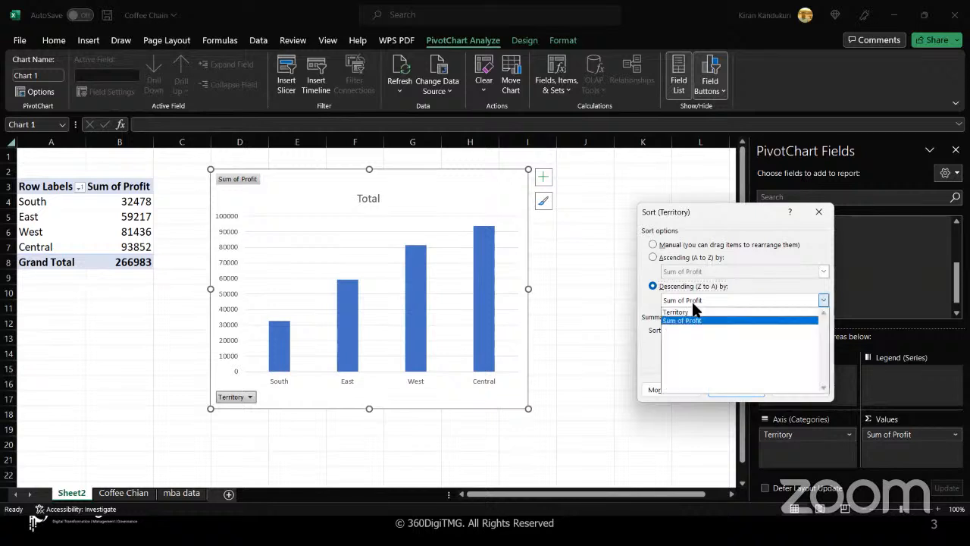
pyautogui.click(691, 320)
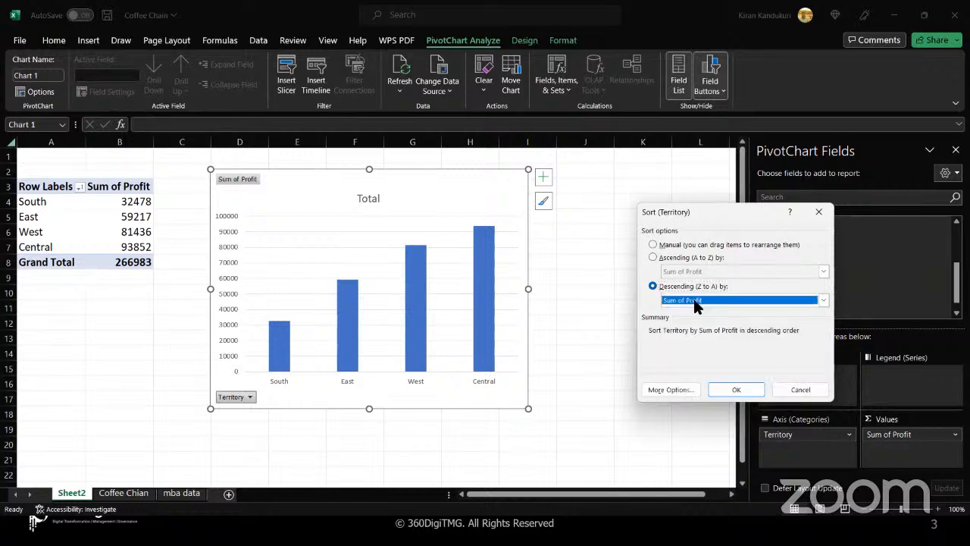
pyautogui.click(732, 388)
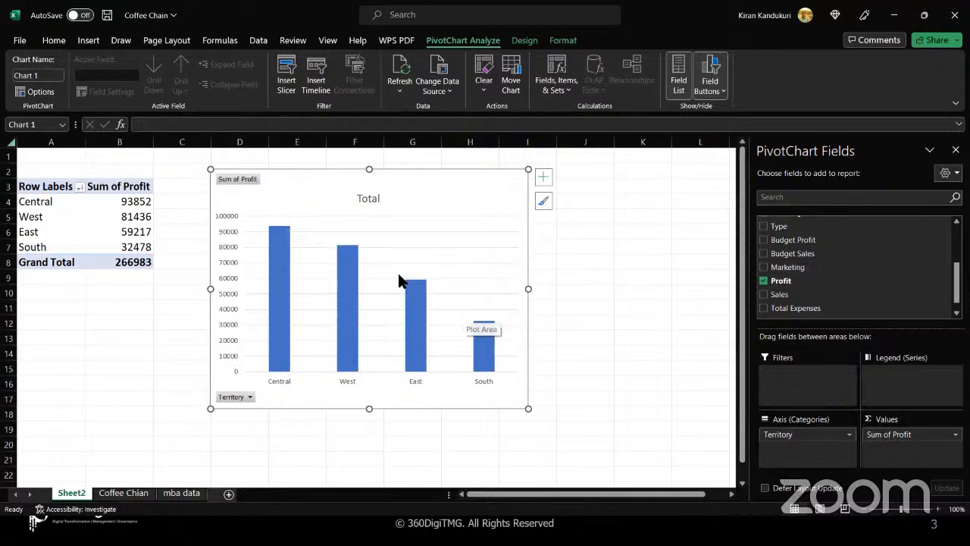
pyautogui.moveTo(276, 236)
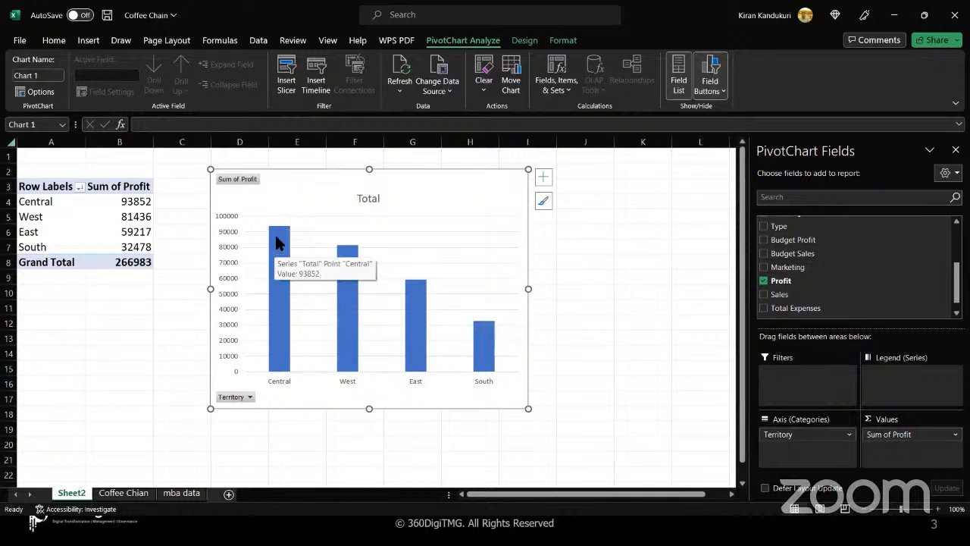
# - Rename the profit PivotChart from Chart 1 to 'ColumnChart'
pyautogui.click(380, 247)
pyautogui.click(329, 185)
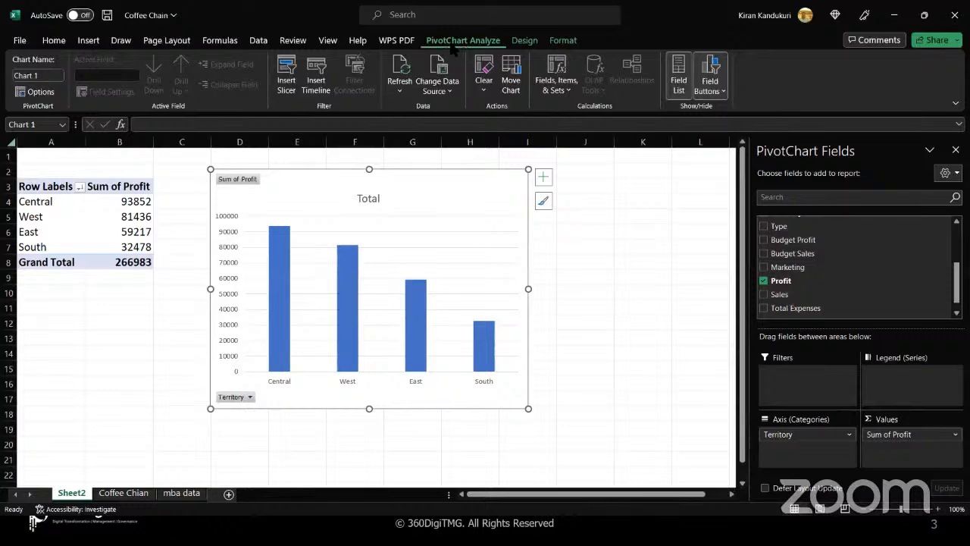
pyautogui.click(523, 42)
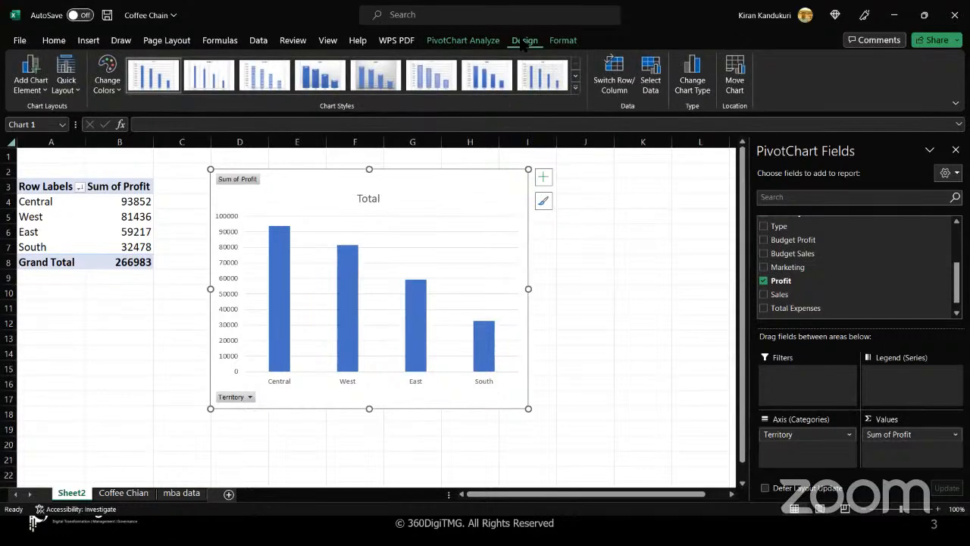
pyautogui.click(559, 43)
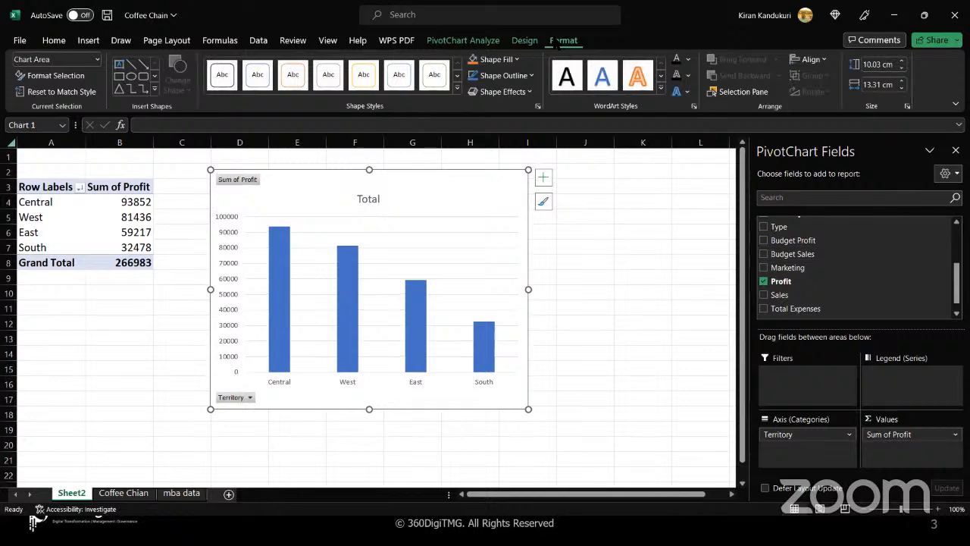
pyautogui.click(478, 44)
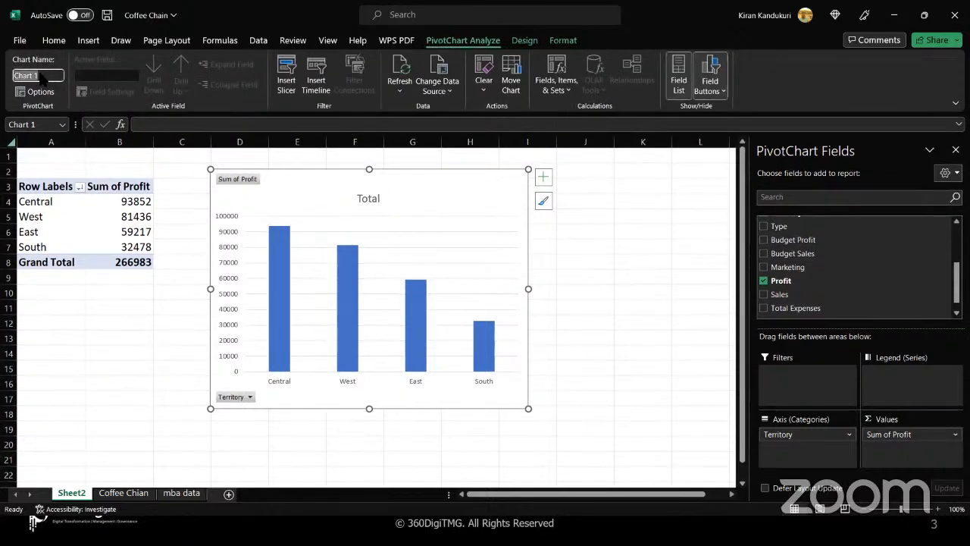
pyautogui.click(14, 76)
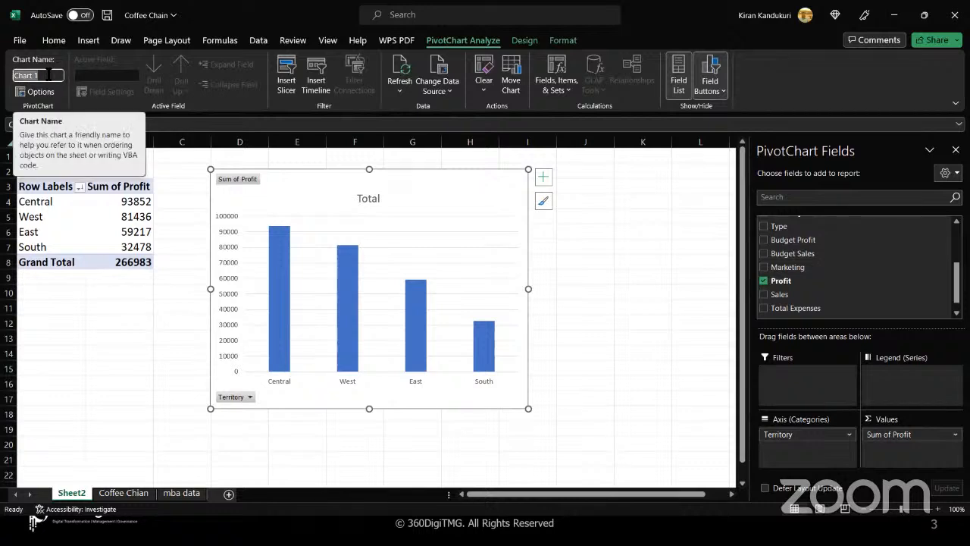
pyautogui.write('Column')
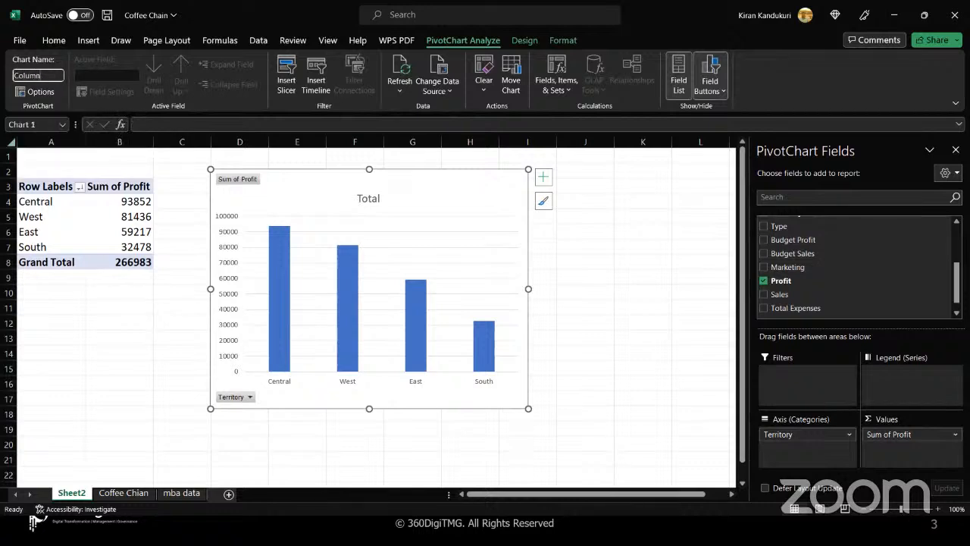
pyautogui.write('Chart')
pyautogui.press('Return')
pyautogui.click(523, 44)
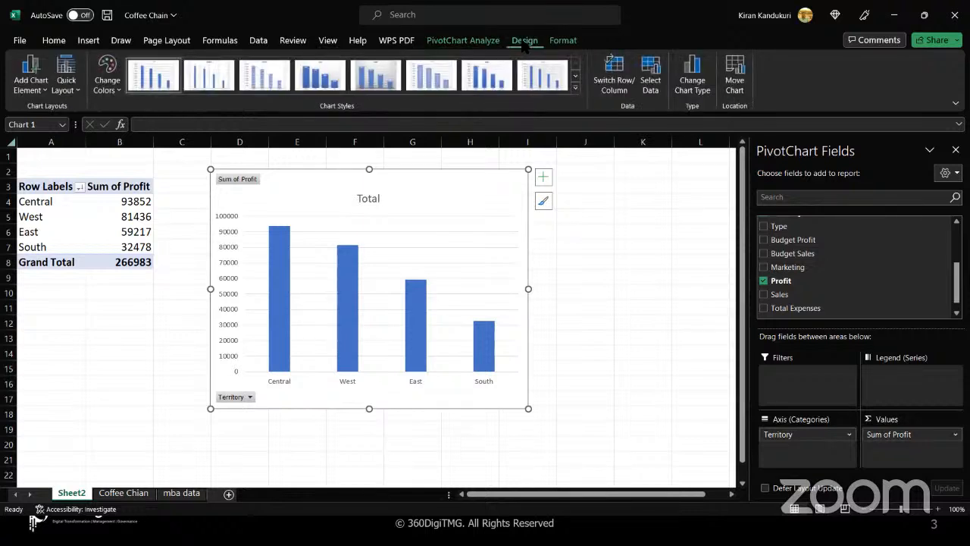
# - Add Outside End data labels showing each territory's profit above its column
pyautogui.click(46, 94)
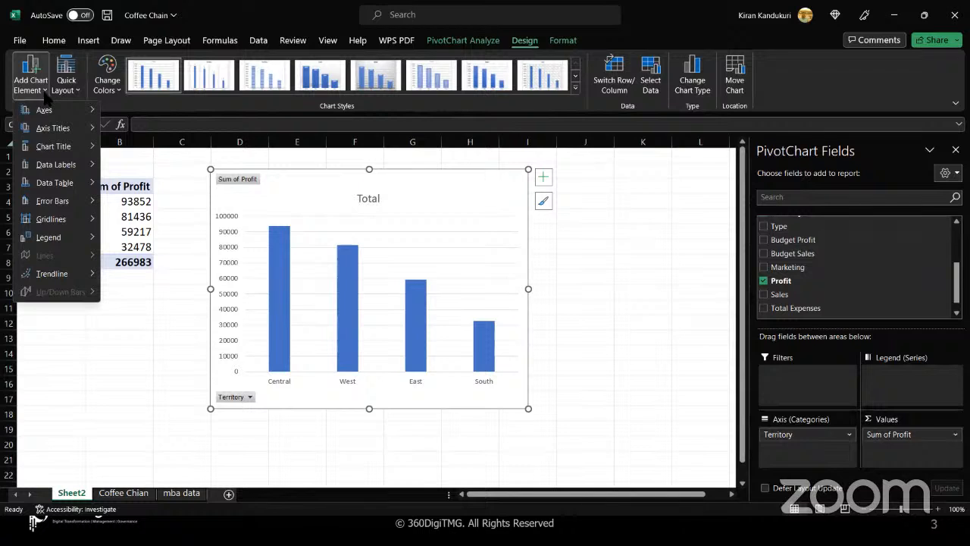
pyautogui.moveTo(63, 134)
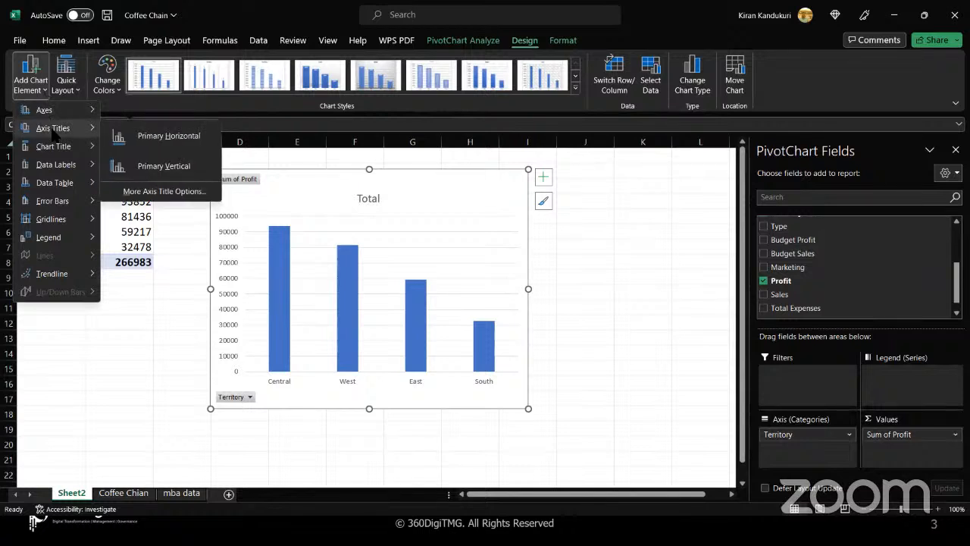
pyautogui.moveTo(63, 165)
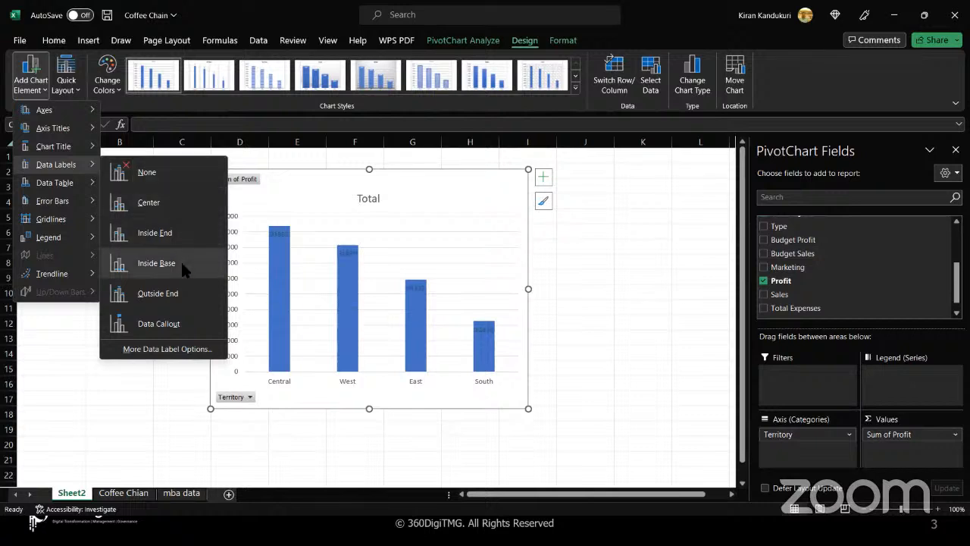
pyautogui.click(180, 289)
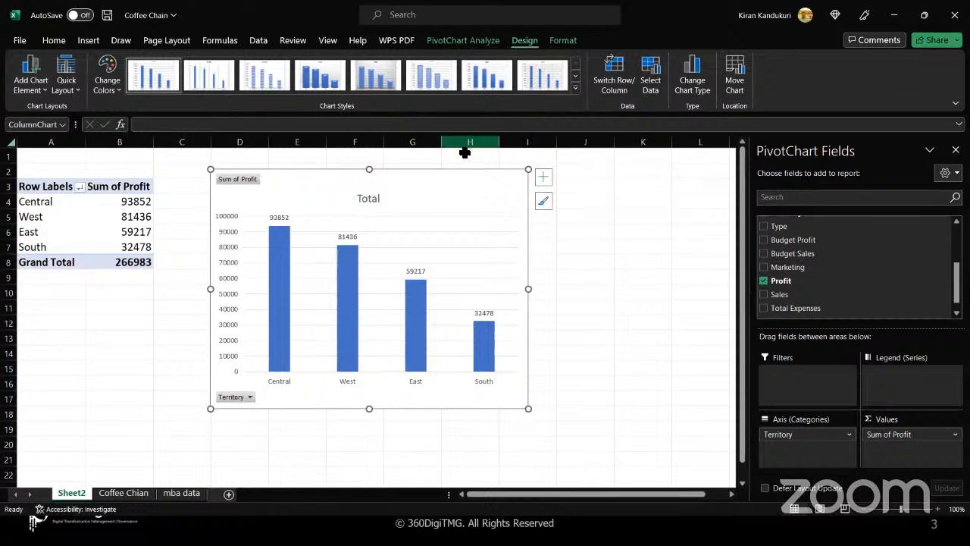
# - Add axis titles to the chart and label the vertical axis 'Profit'
pyautogui.click(545, 182)
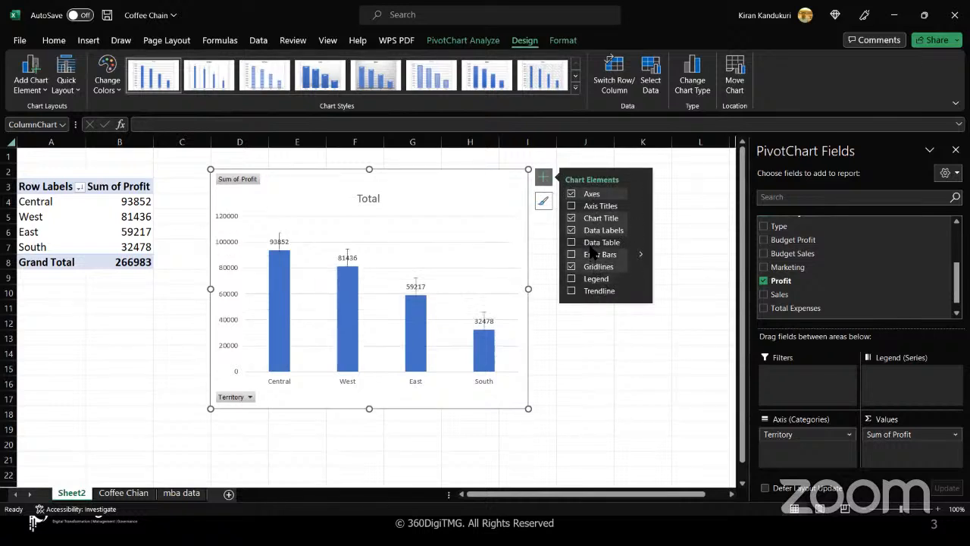
pyautogui.click(571, 207)
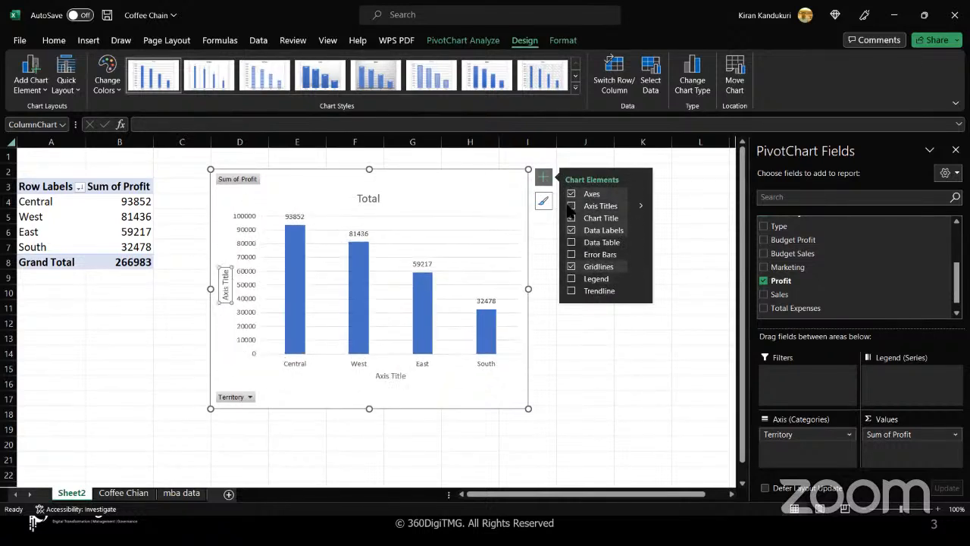
pyautogui.click(225, 281)
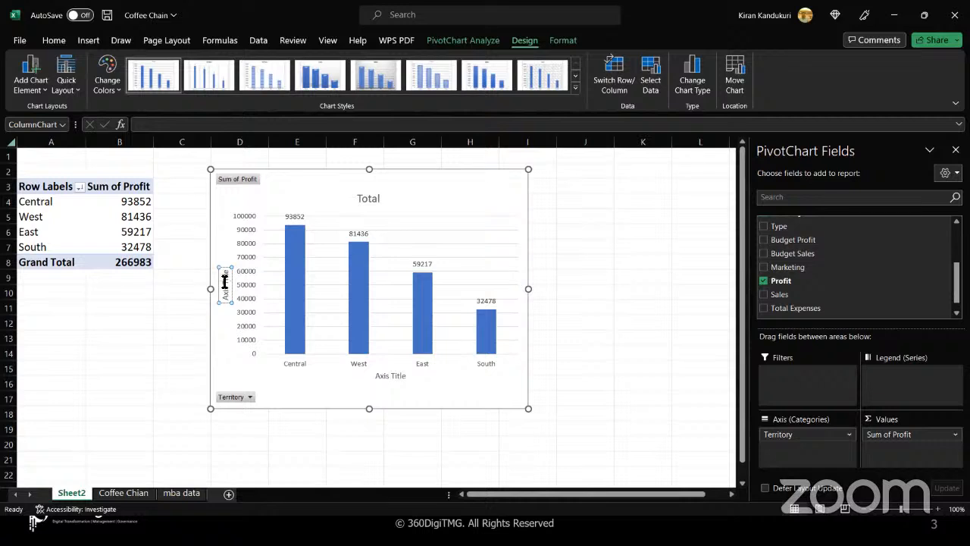
pyautogui.press('BackSpace')
pyautogui.press('BackSpace')
pyautogui.press('BackSpace')
pyautogui.press('BackSpace')
pyautogui.press('BackSpace')
pyautogui.press('BackSpace')
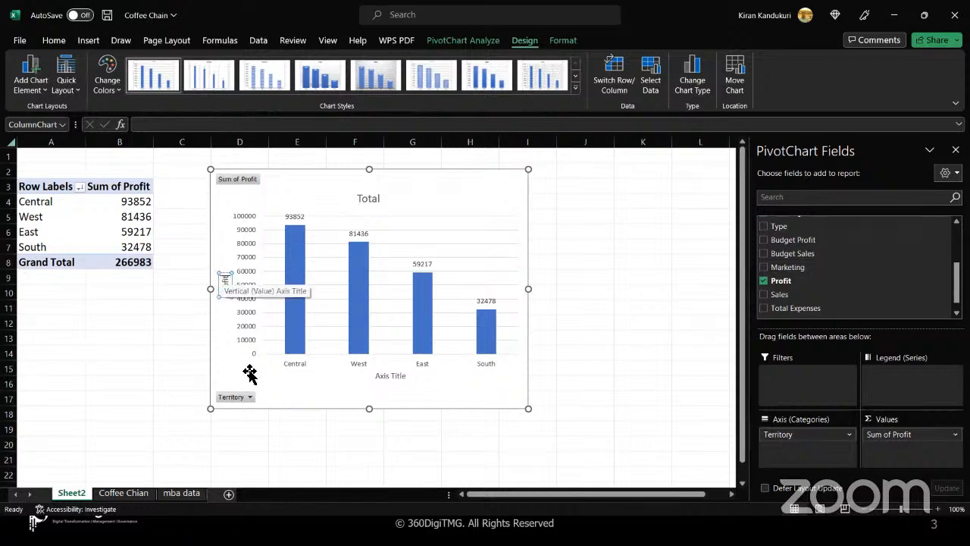
pyautogui.write('Profit')
# - Title the horizontal category axis 'Territories'
pyautogui.click(388, 377)
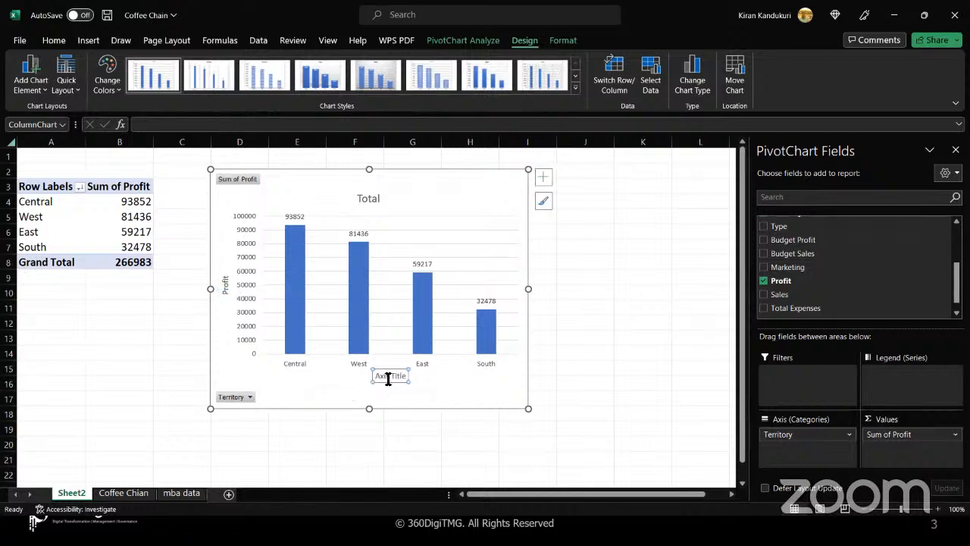
pyautogui.tripleClick(388, 377)
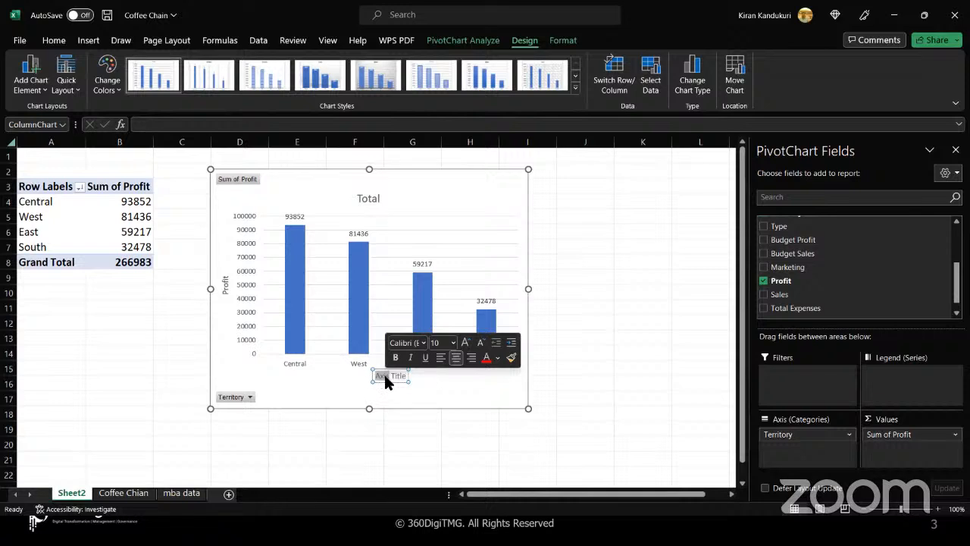
pyautogui.write('Territory')
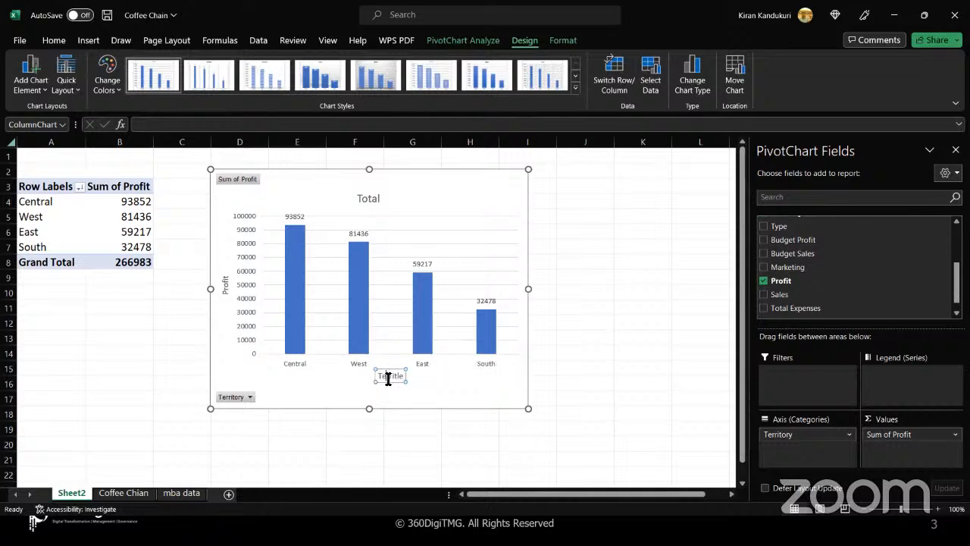
pyautogui.write('rritories')
pyautogui.press('BackSpace')
pyautogui.press('BackSpace')
pyautogui.press('BackSpace')
pyautogui.press('BackSpace')
pyautogui.press('BackSpace')
pyautogui.press('BackSpace')
pyautogui.click(320, 392)
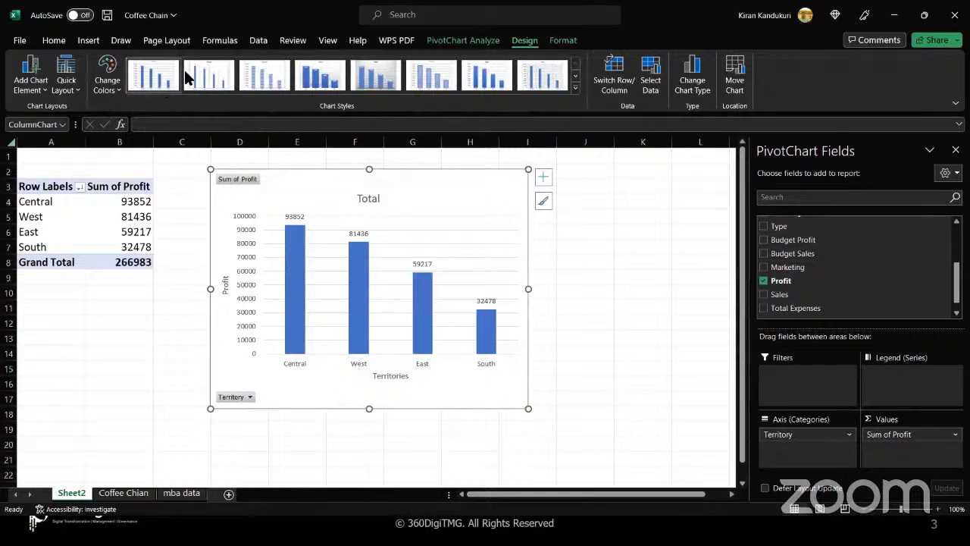
# - Apply the shaded 3-D chart style that puts white profit values inside the bars
pyautogui.click(327, 87)
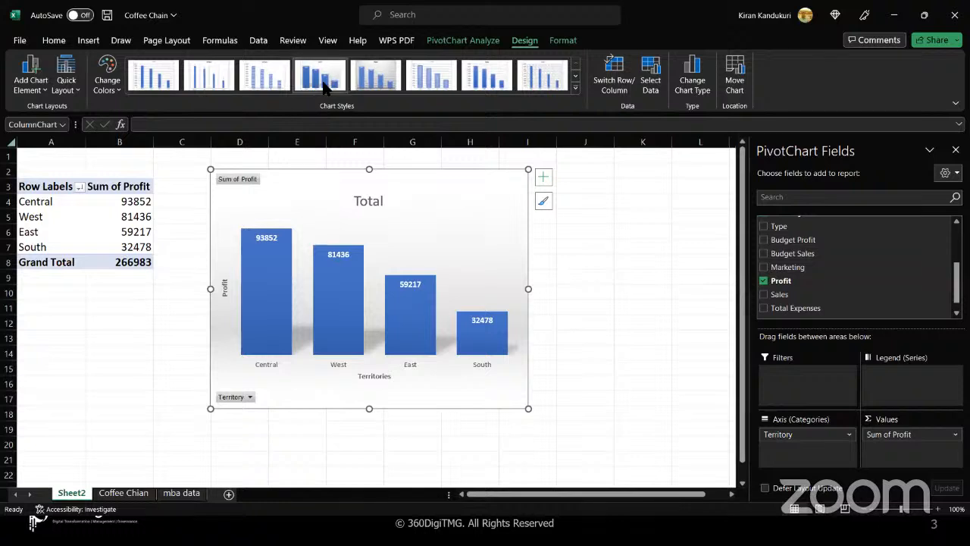
pyautogui.click(545, 202)
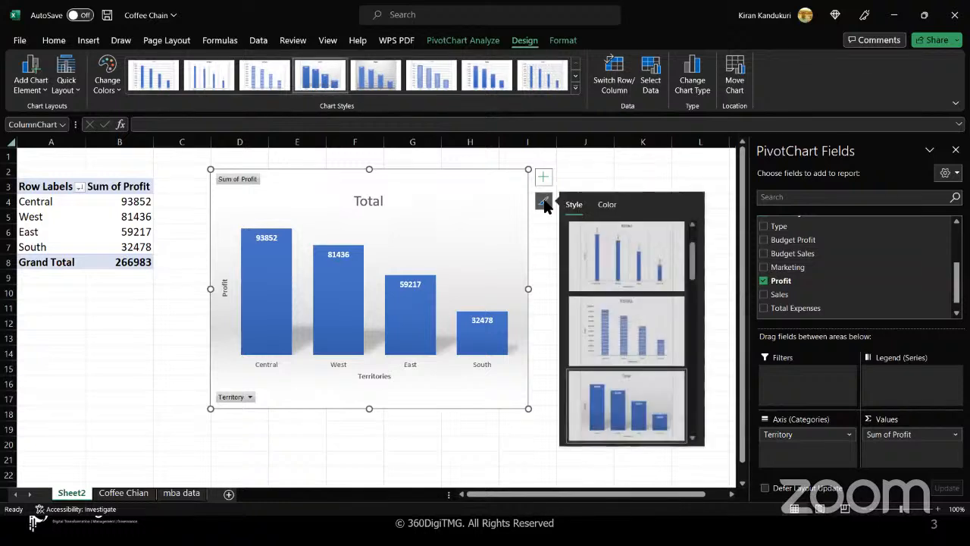
pyautogui.scroll(-2, 582, 221)
pyautogui.moveTo(696, 262); pyautogui.dragTo(687, 420)
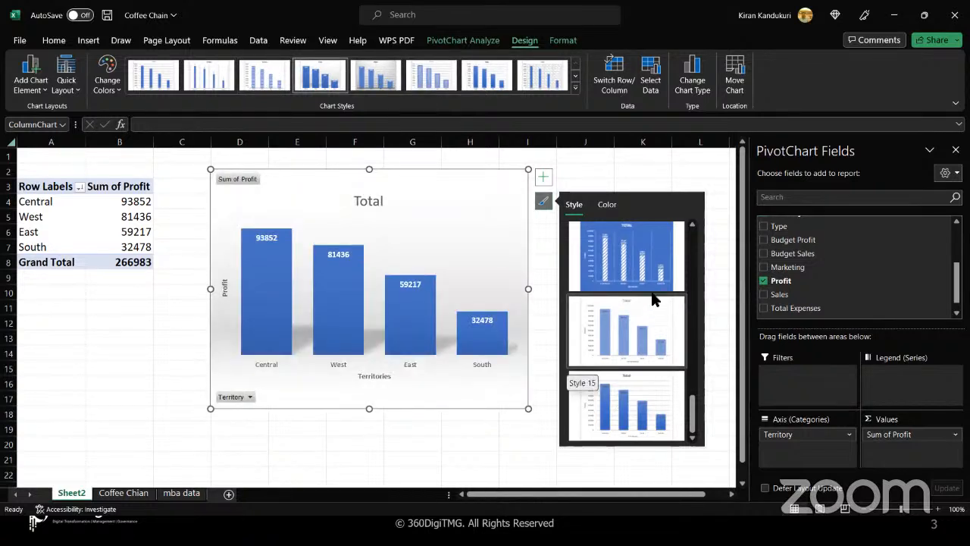
pyautogui.click(542, 203)
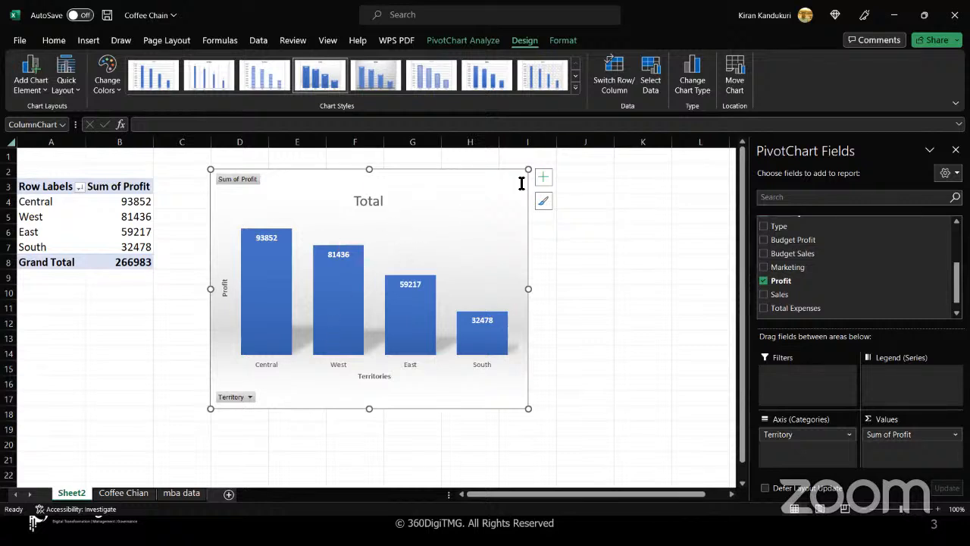
# - Change the profit chart type to Clustered Bar so territories display as horizontal bars
pyautogui.click(697, 85)
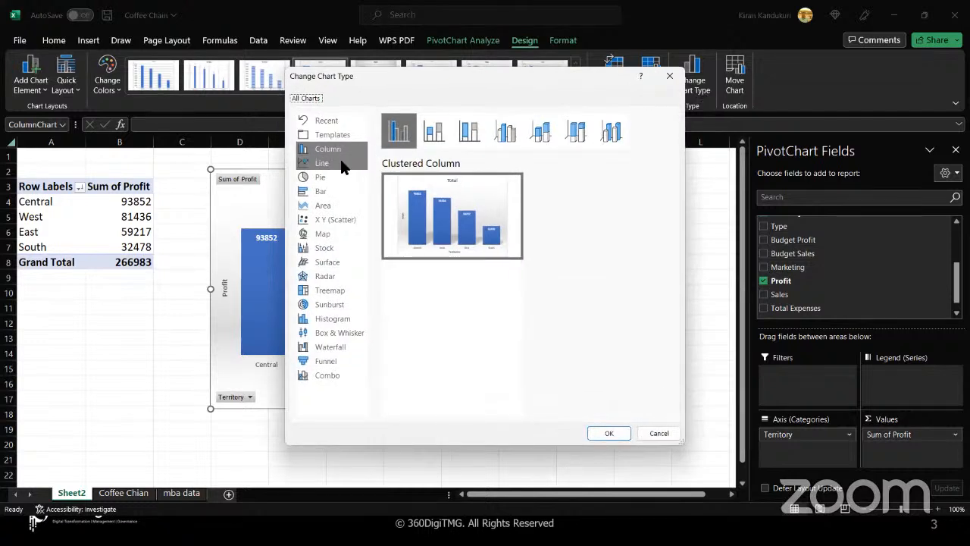
pyautogui.click(330, 194)
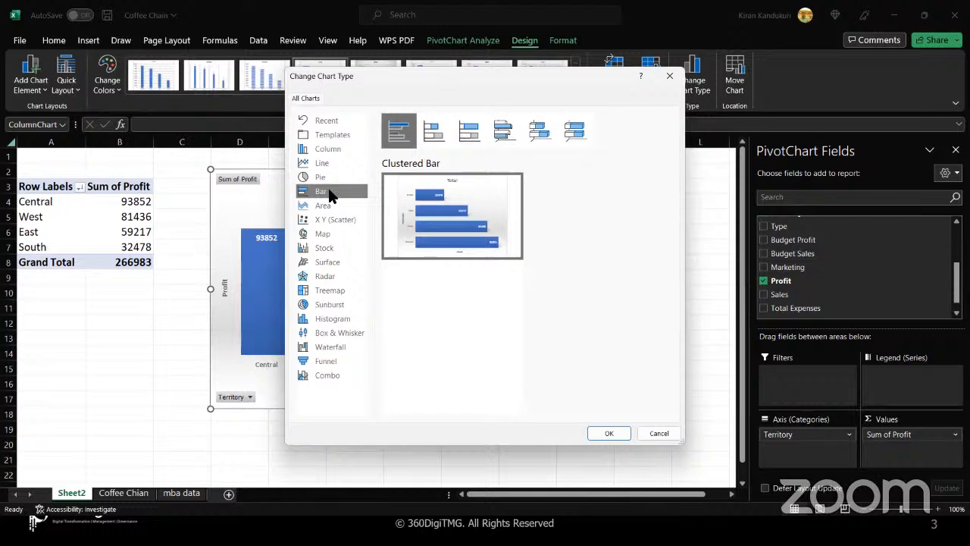
pyautogui.click(599, 432)
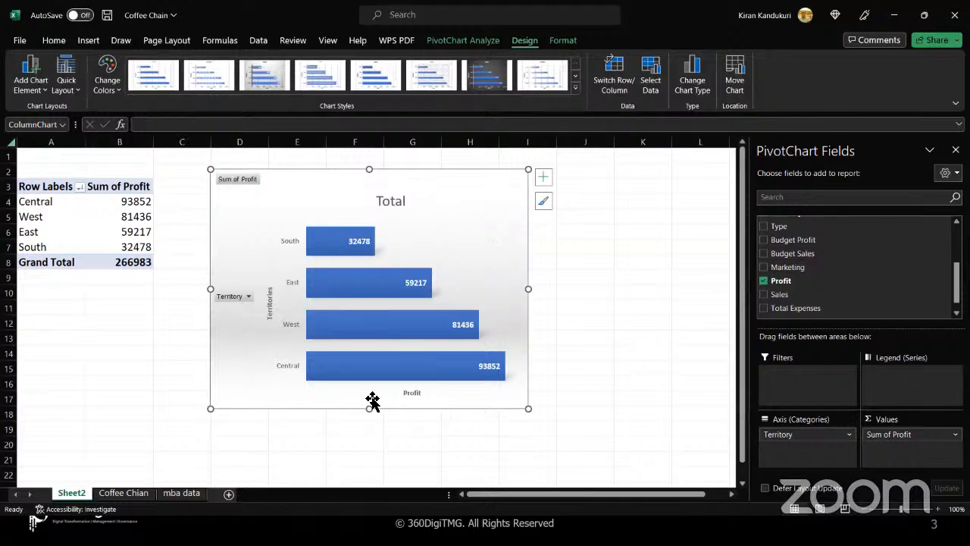
pyautogui.click(231, 297)
pyautogui.click(229, 294)
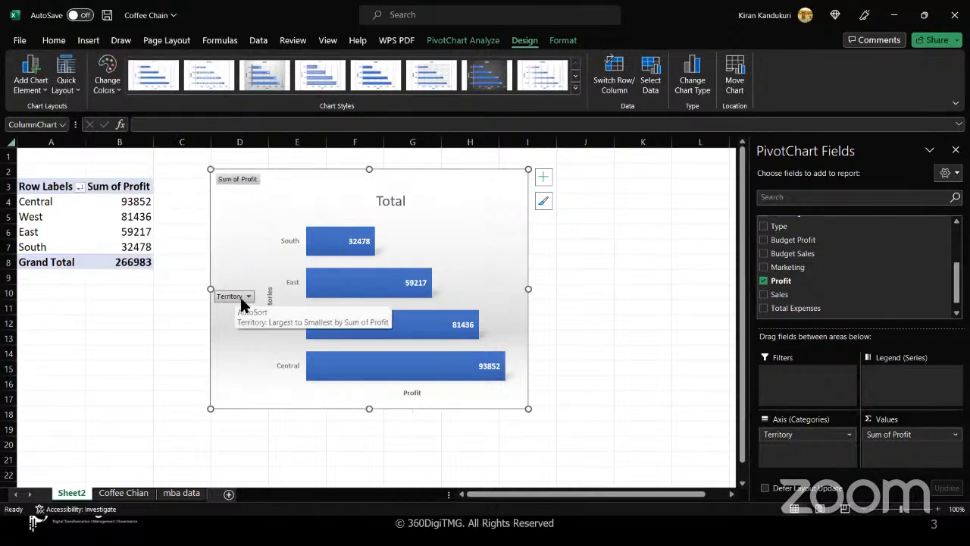
pyautogui.click(186, 340)
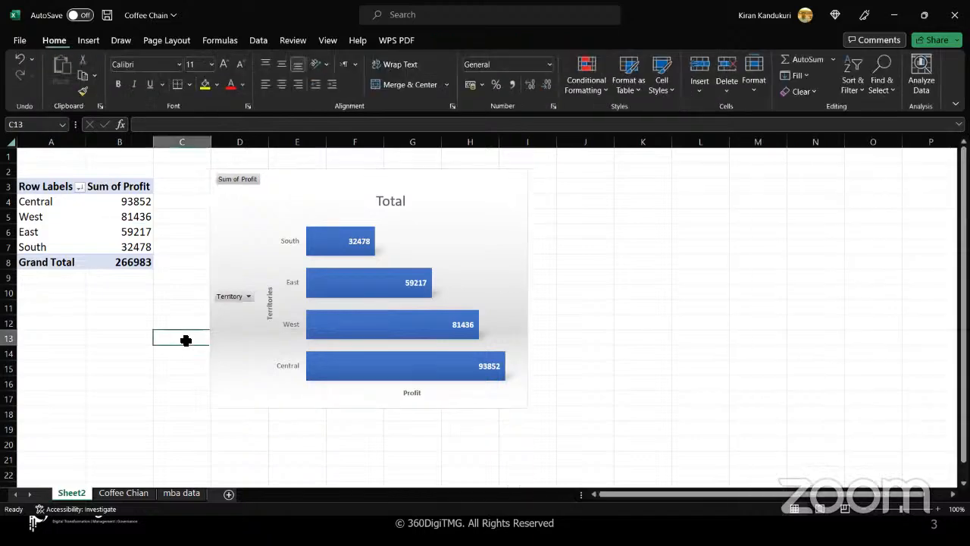
pyautogui.click(331, 197)
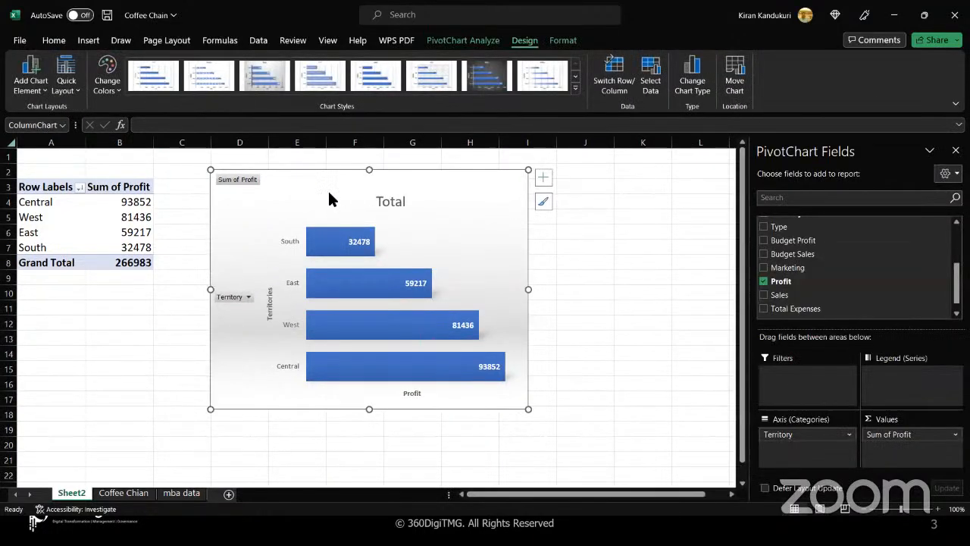
# - Delete the bar PivotChart, leaving only the Territory profit PivotTable totalling 266983
pyautogui.rightClick(330, 198)
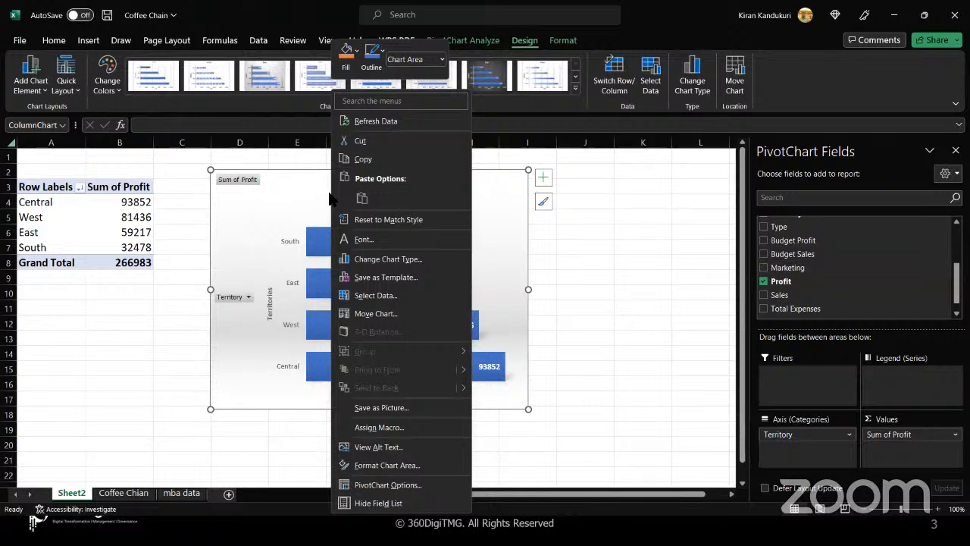
pyautogui.click(306, 177)
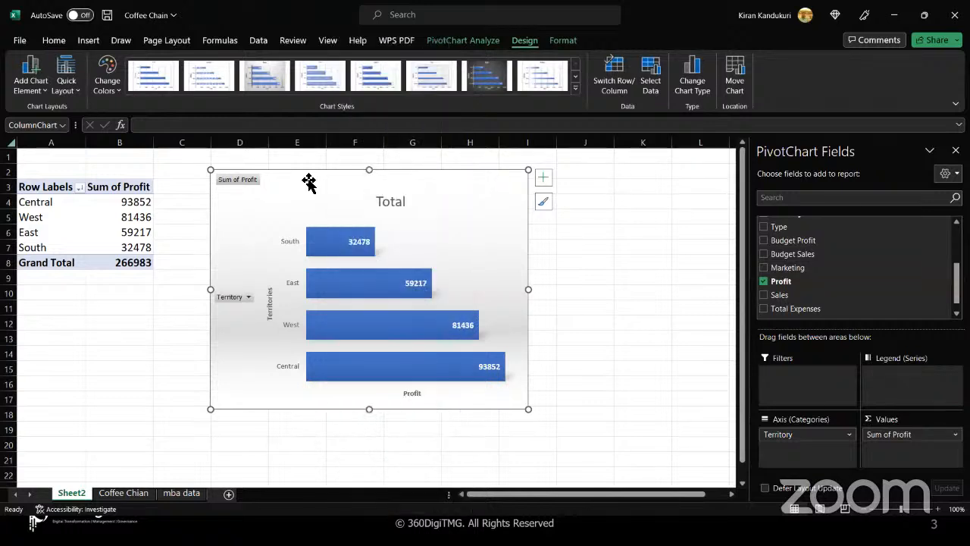
pyautogui.press('Delete')
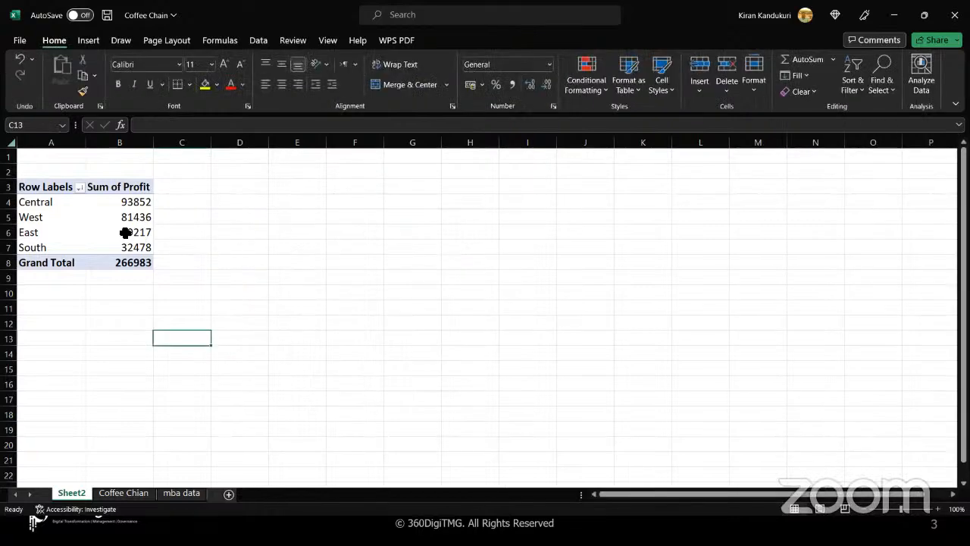
pyautogui.click(95, 209)
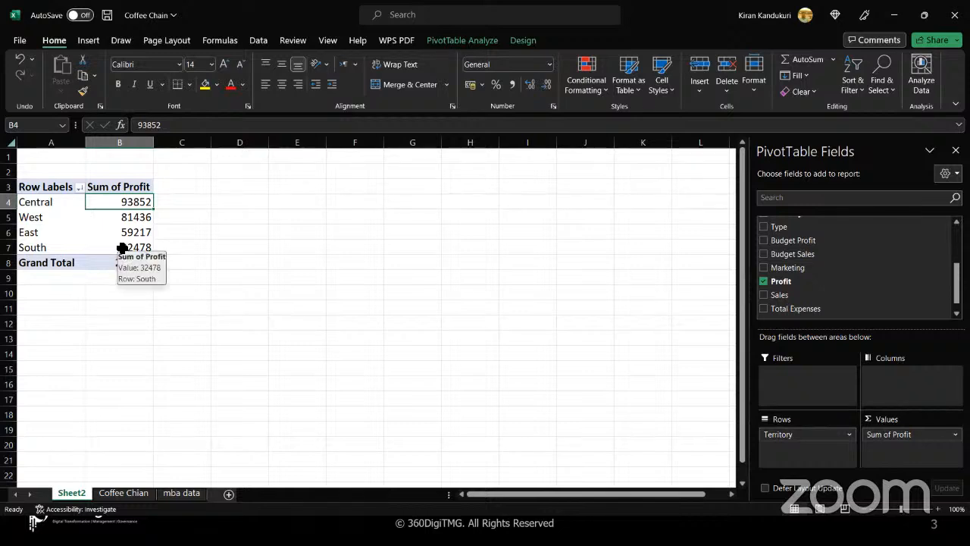
pyautogui.click(117, 233)
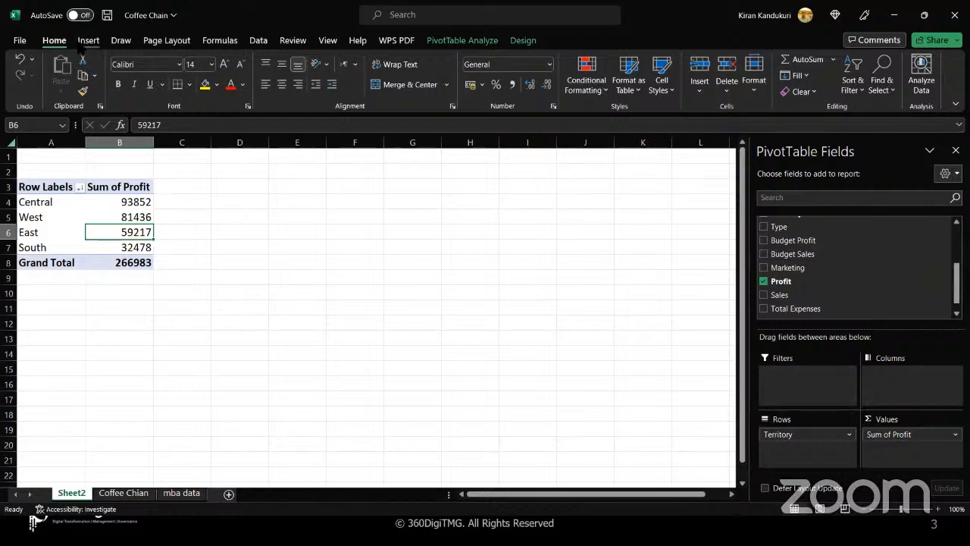
pyautogui.click(85, 41)
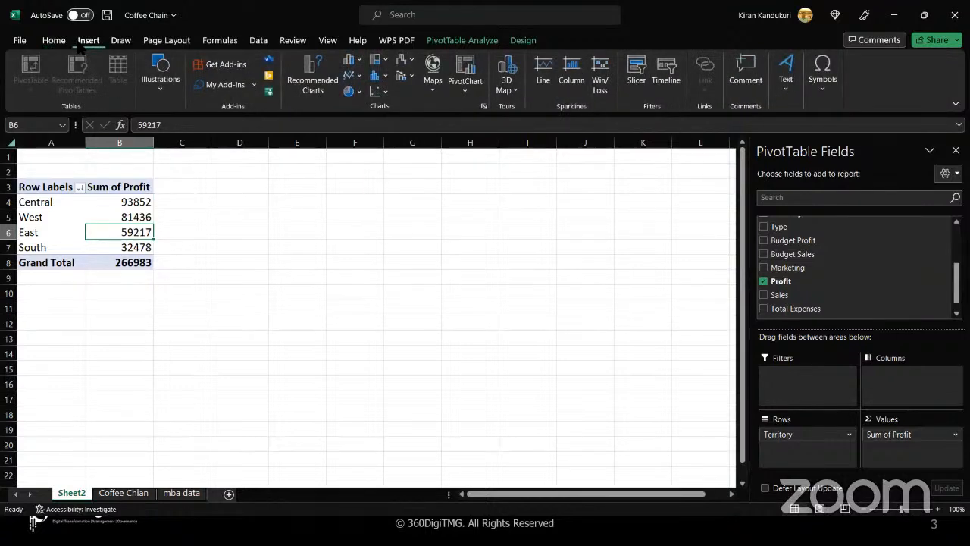
# - Insert a 2-D Pie PivotChart of Sum of Profit by Territory and enlarge it
pyautogui.click(358, 92)
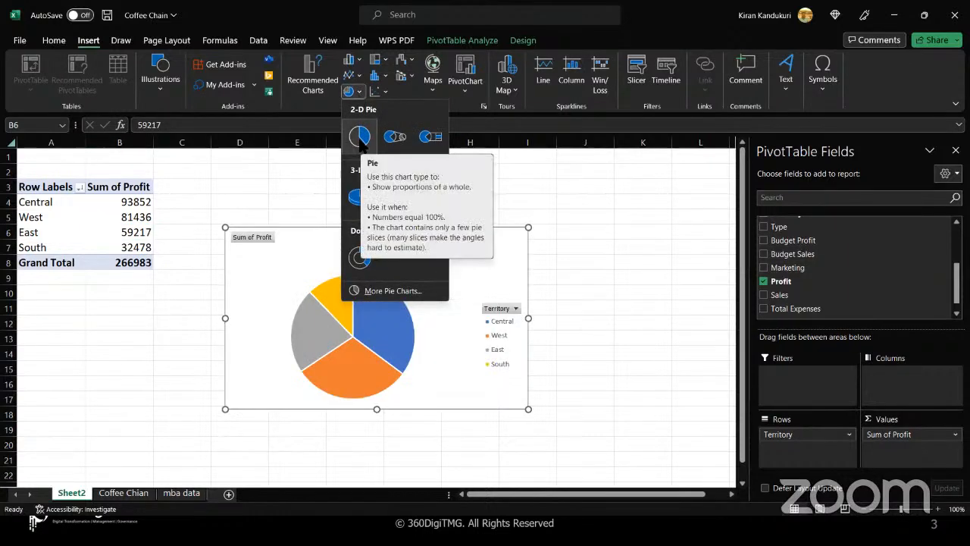
pyautogui.click(359, 137)
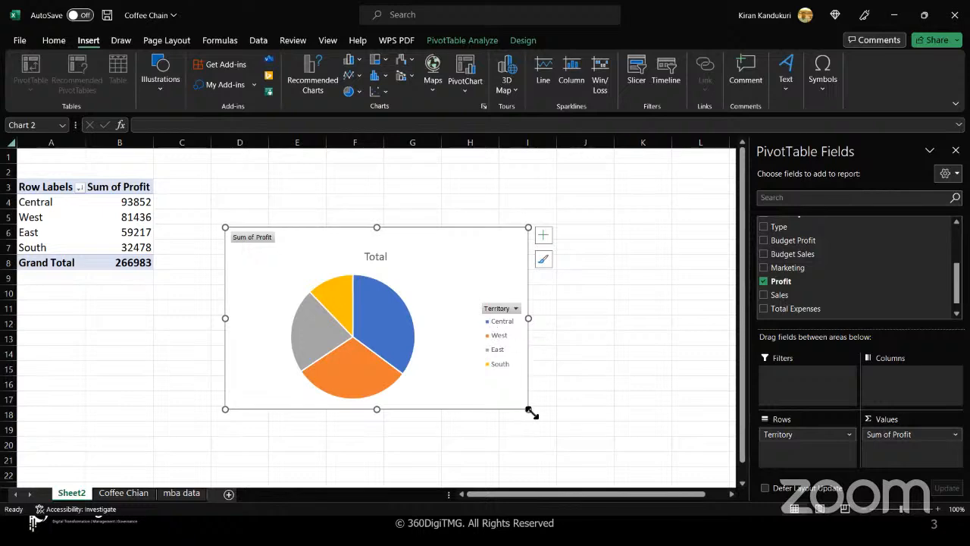
pyautogui.moveTo(528, 409); pyautogui.dragTo(588, 453)
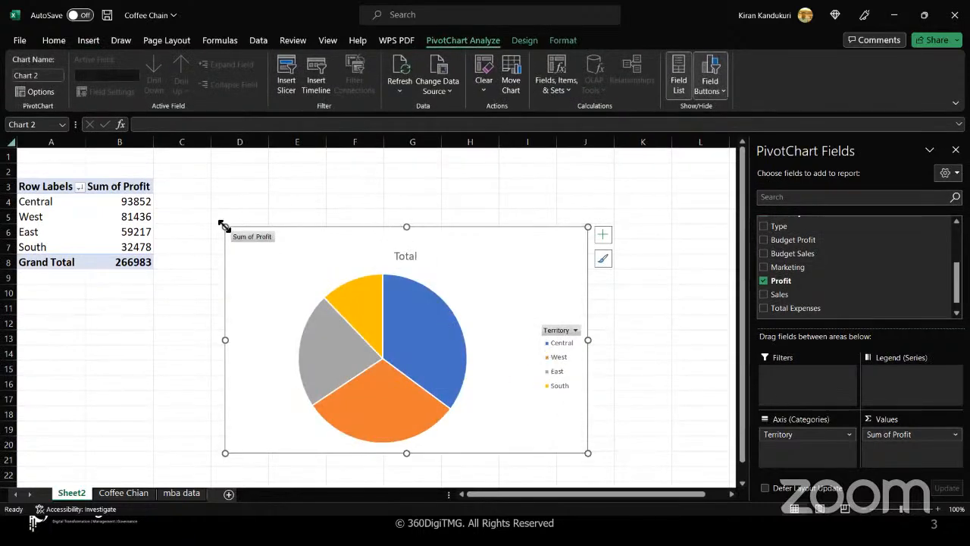
pyautogui.moveTo(223, 226); pyautogui.dragTo(209, 181)
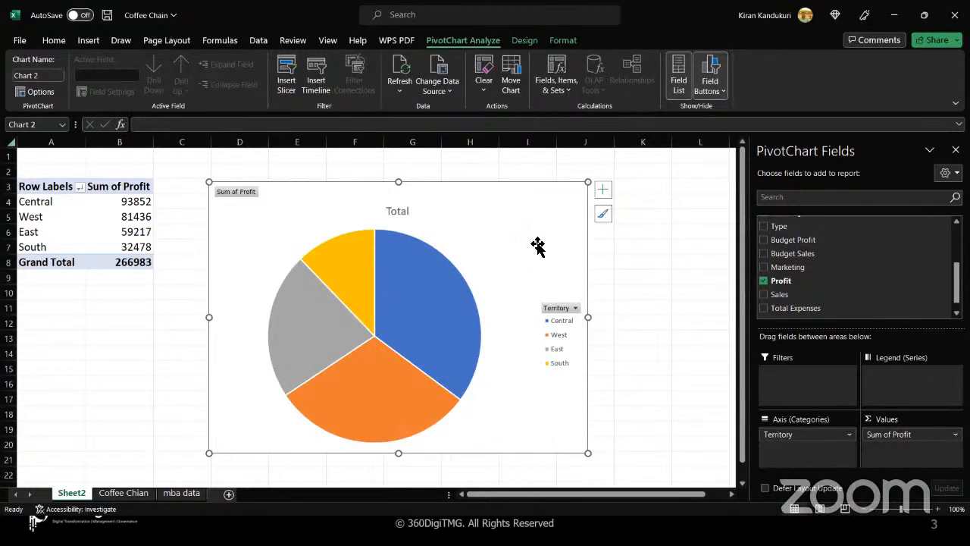
# - Set the pie's data labels to Outside End and move the legend to Bottom
pyautogui.click(604, 191)
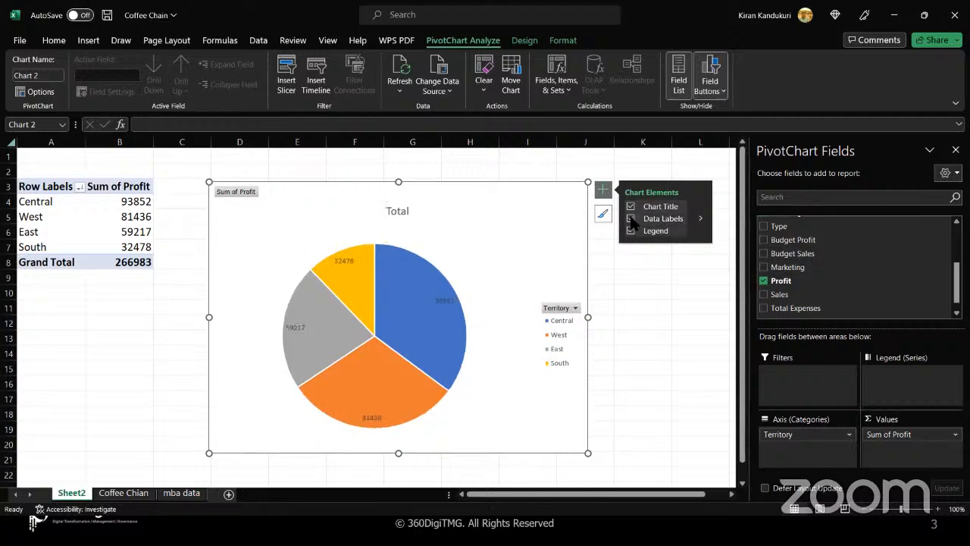
pyautogui.click(699, 219)
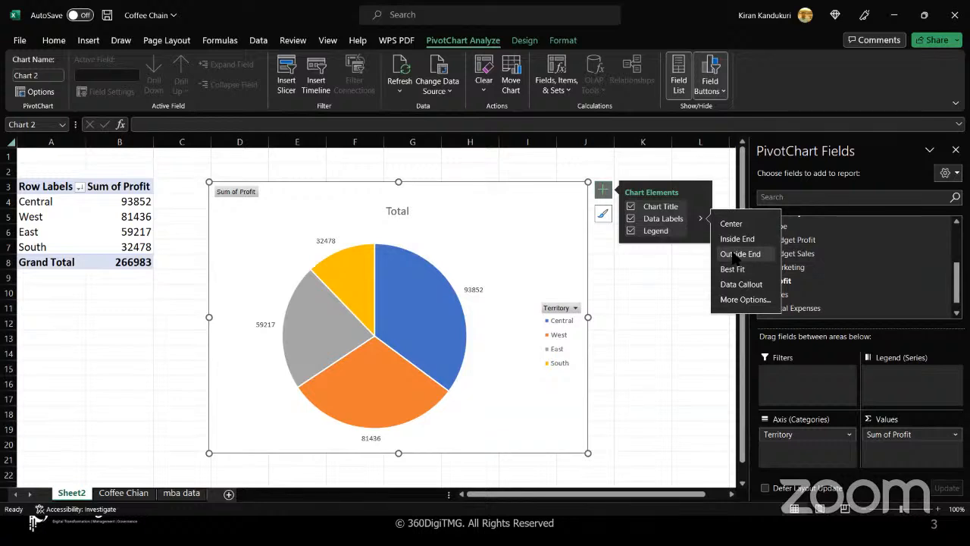
pyautogui.click(699, 231)
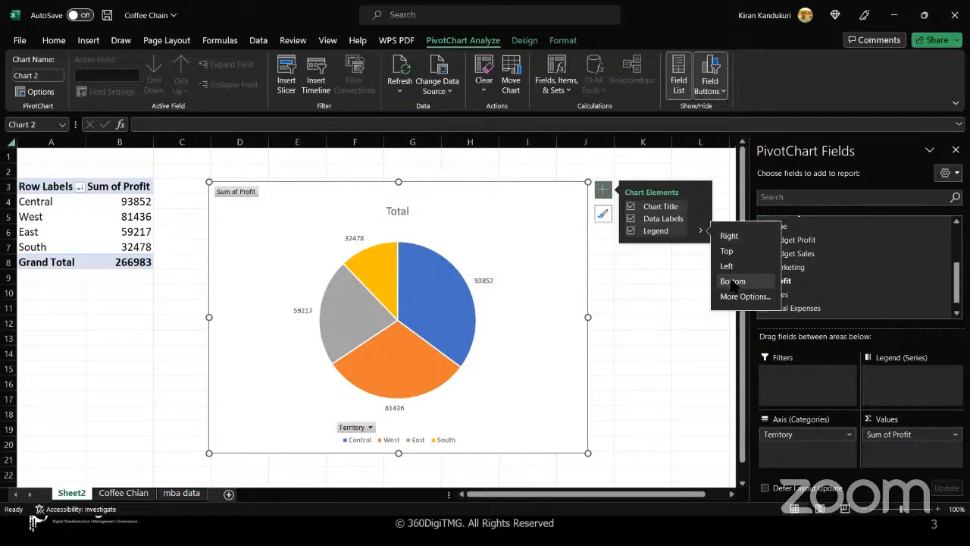
pyautogui.click(733, 282)
# - Browse the pie chart's style gallery without applying a new style
pyautogui.click(604, 218)
pyautogui.scroll(-3, 693, 352)
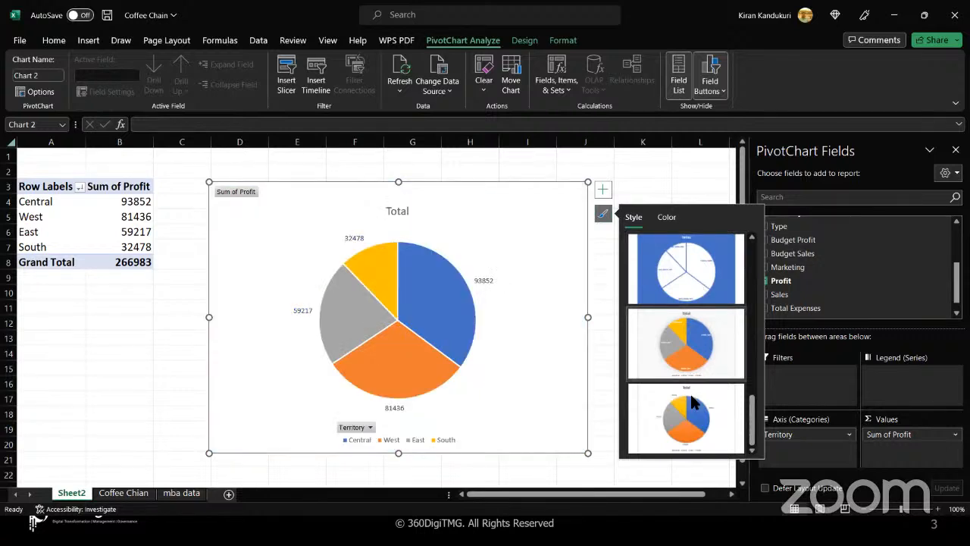
pyautogui.scroll(3, 690, 417)
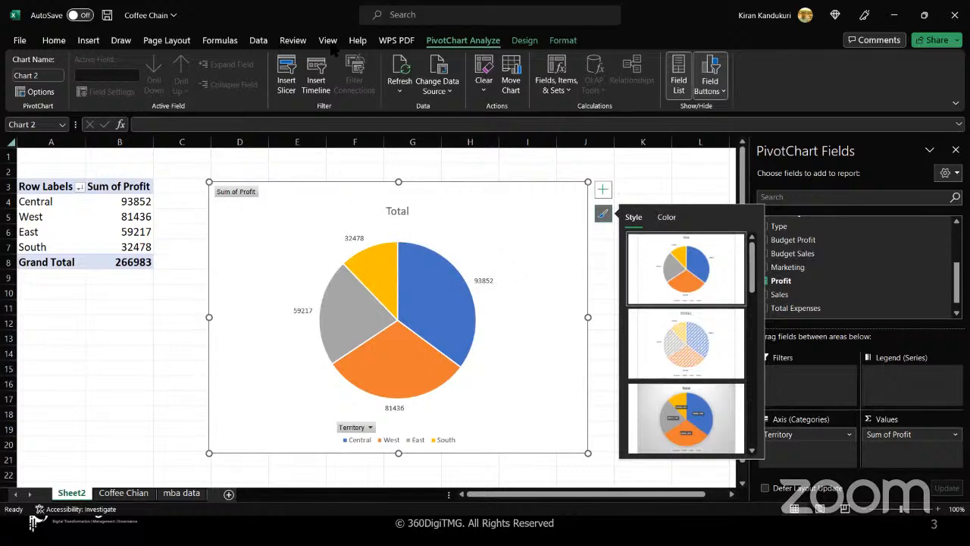
pyautogui.click(523, 43)
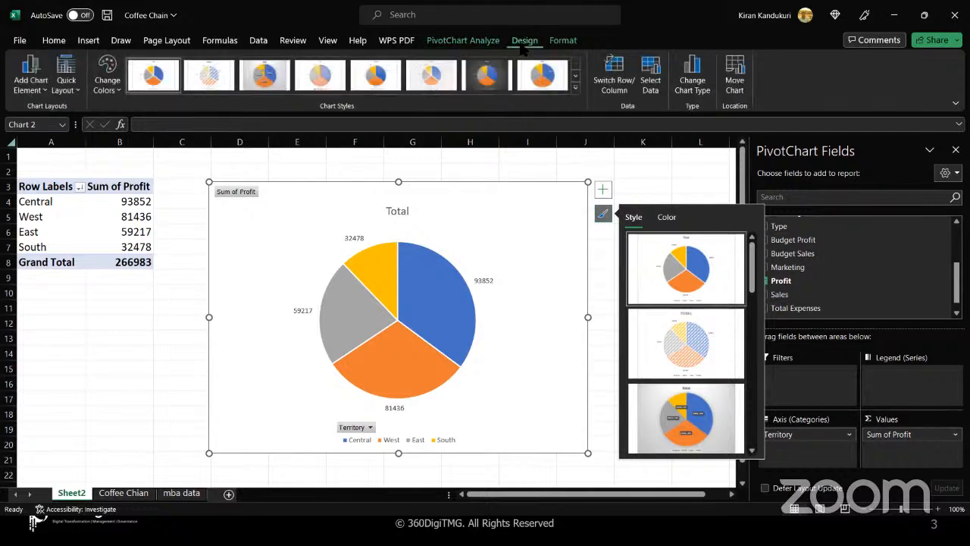
pyautogui.click(604, 221)
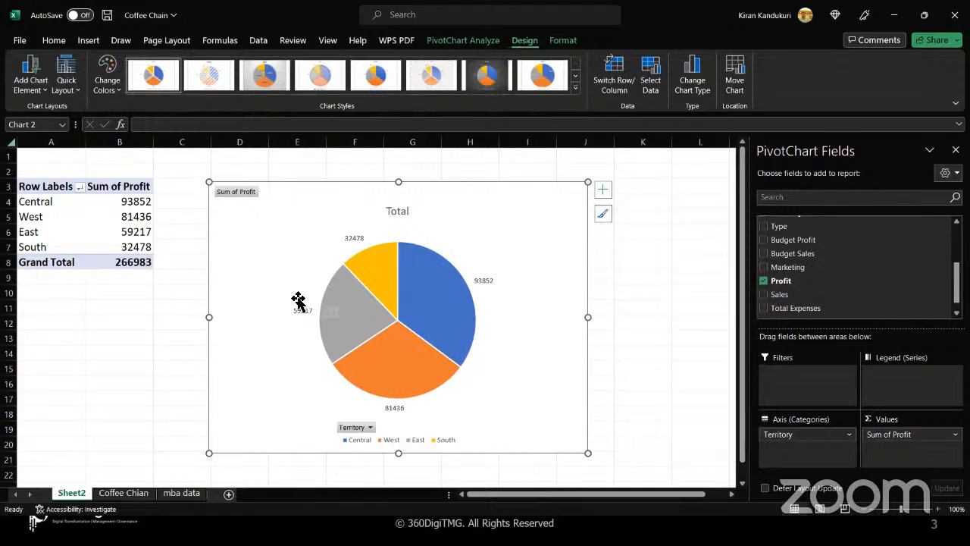
# - Add a chart title above the pie reading 'Reginal Profit' in place of Total
pyautogui.click(45, 91)
pyautogui.moveTo(47, 113)
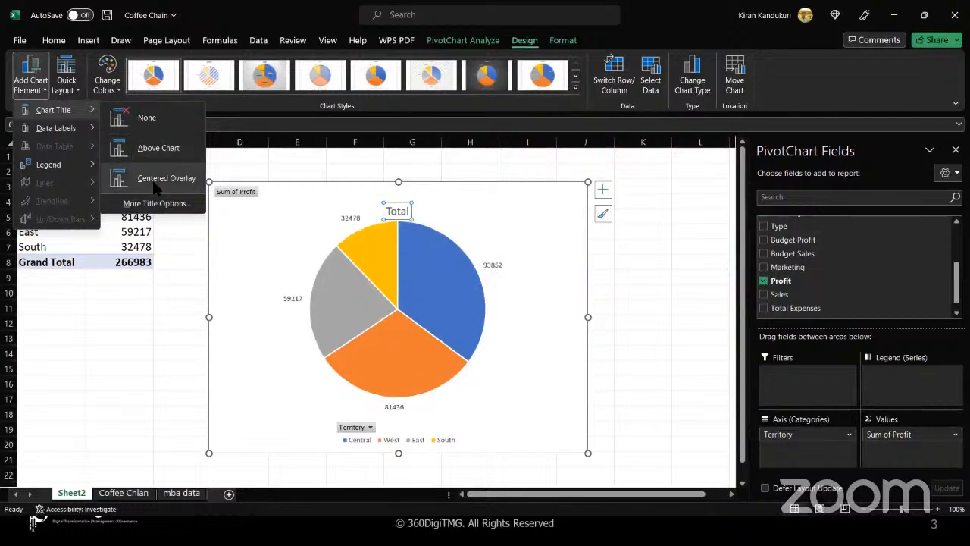
pyautogui.click(158, 148)
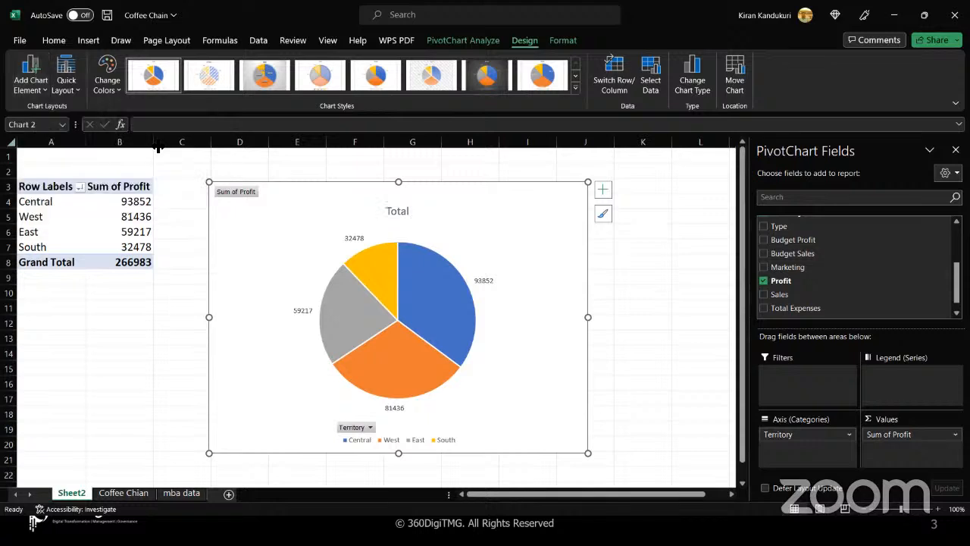
pyautogui.click(410, 212)
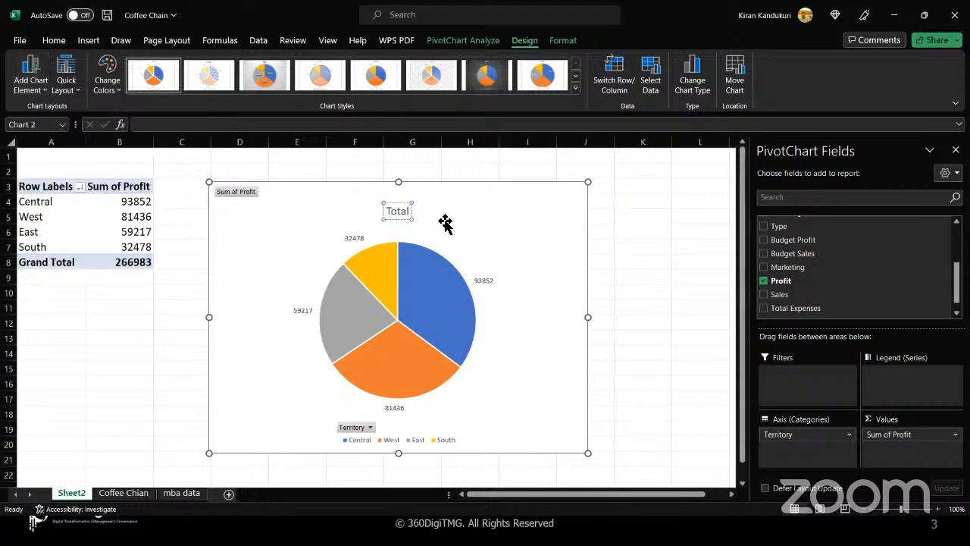
pyautogui.press('BackSpace')
pyautogui.press('BackSpace')
pyautogui.press('BackSpace')
pyautogui.press('BackSpace')
pyautogui.press('BackSpace')
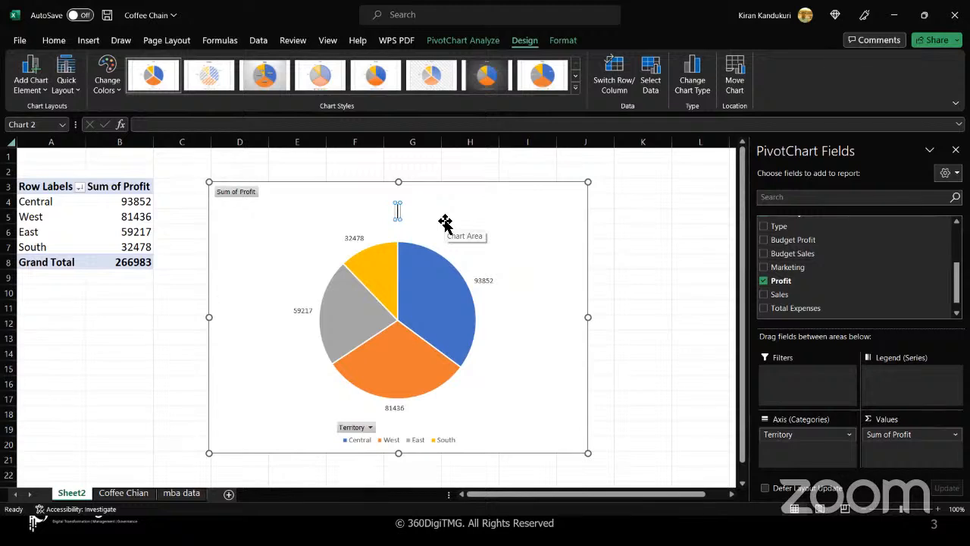
pyautogui.write('Reginal')
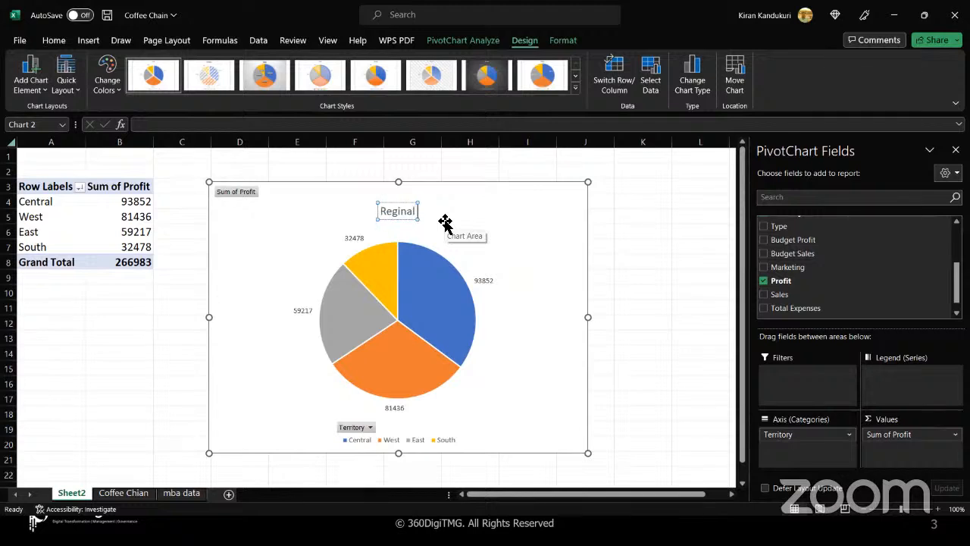
pyautogui.write(' Profit')
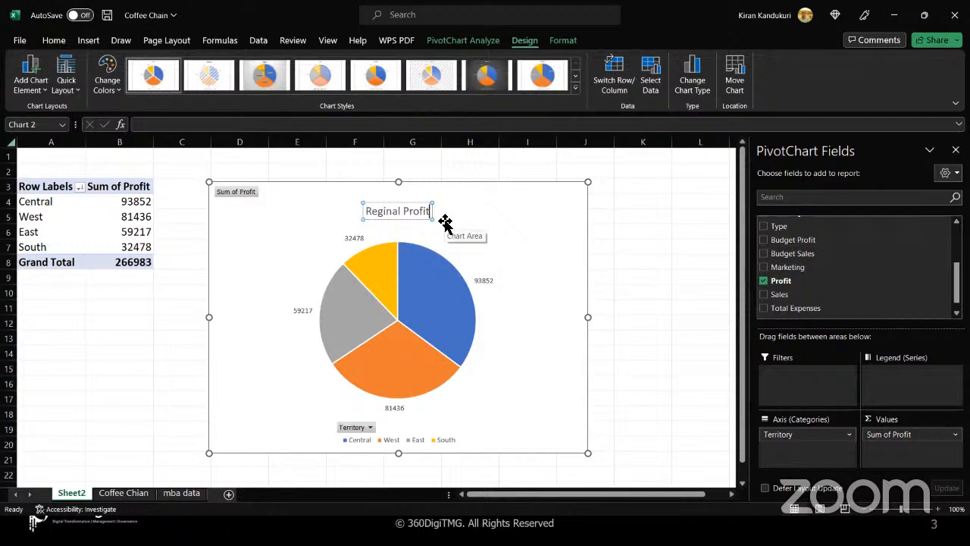
pyautogui.press('Return')
pyautogui.click(298, 234)
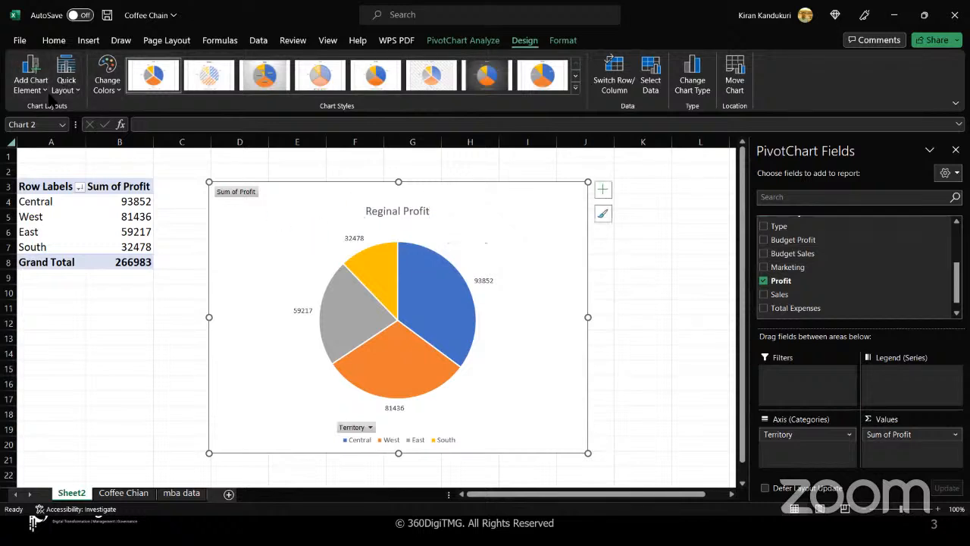
# - Open the Format Data Labels pane for the pie chart through Add Chart Element > Data Labels > More Options
pyautogui.click(31, 78)
pyautogui.moveTo(63, 165)
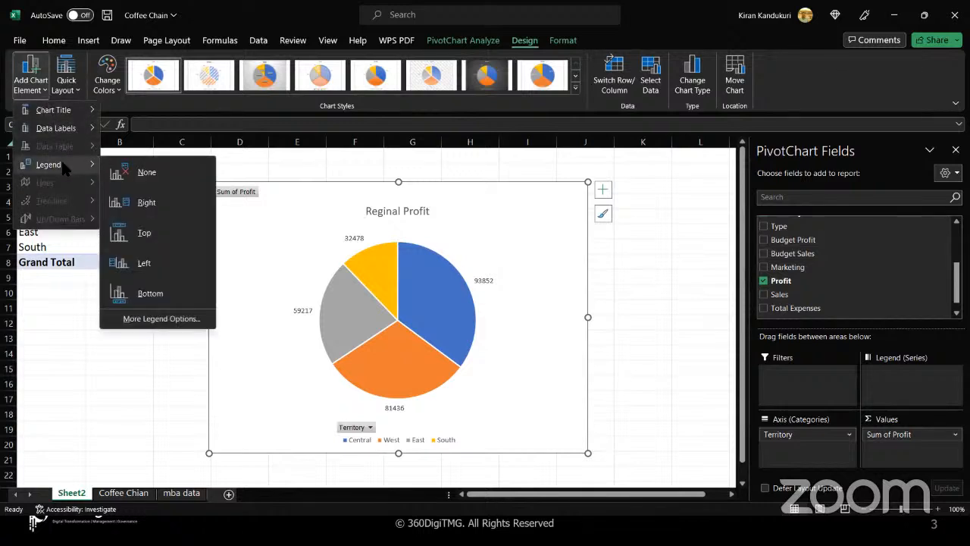
pyautogui.moveTo(65, 133)
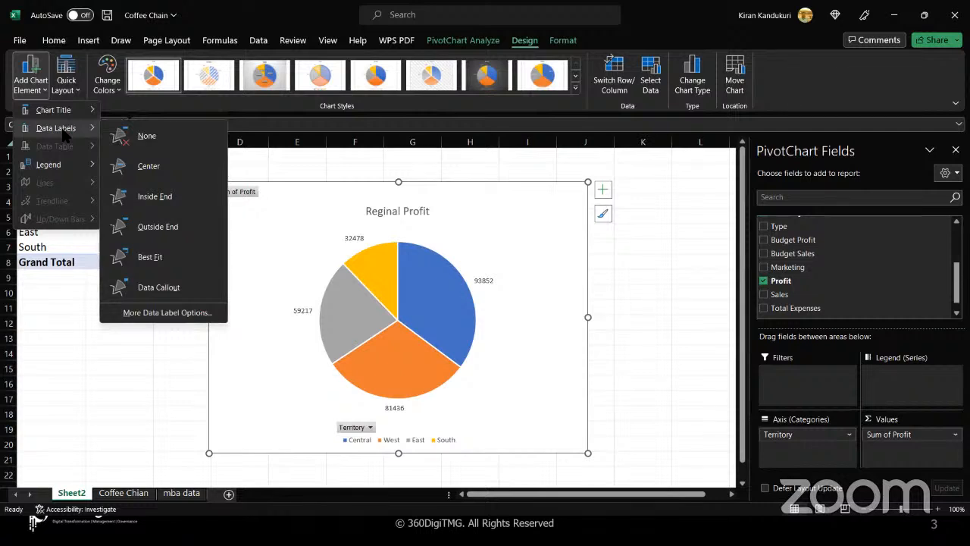
pyautogui.click(166, 318)
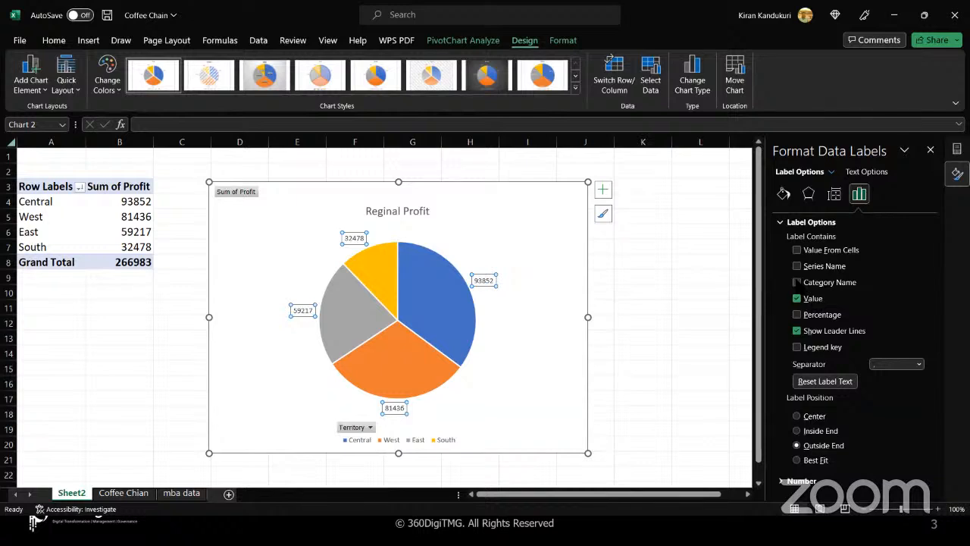
# - Add Category Name to the pie labels, with a (New Line) separator between name and value
pyautogui.click(797, 282)
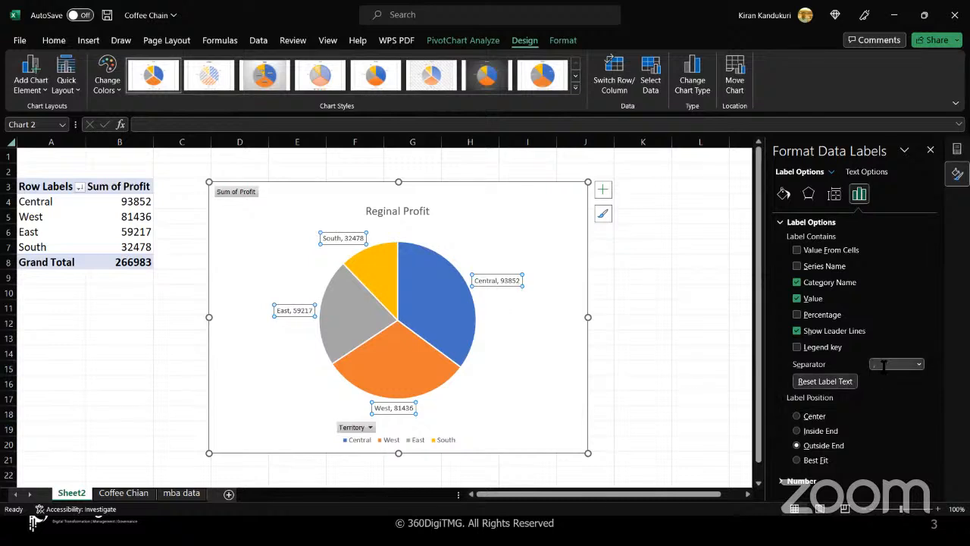
pyautogui.click(918, 365)
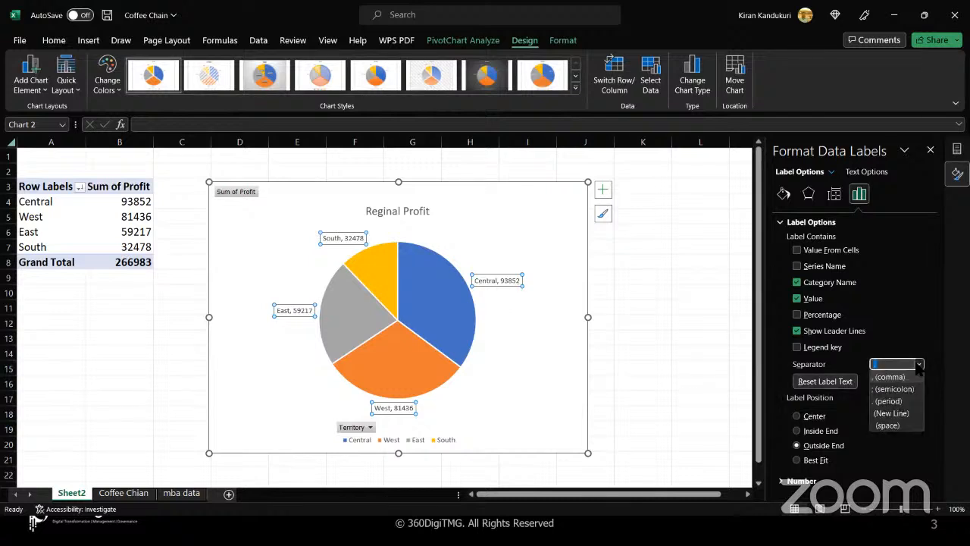
pyautogui.click(897, 412)
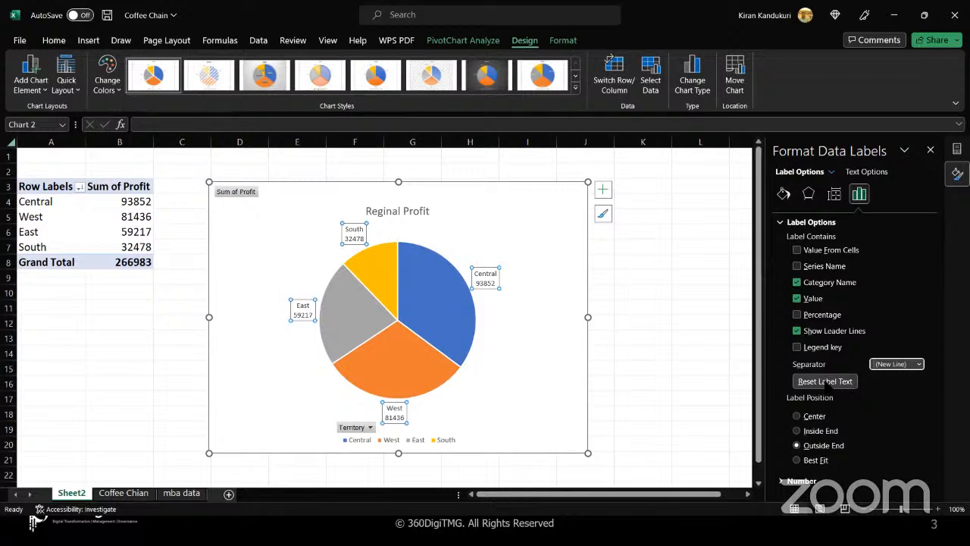
pyautogui.click(827, 382)
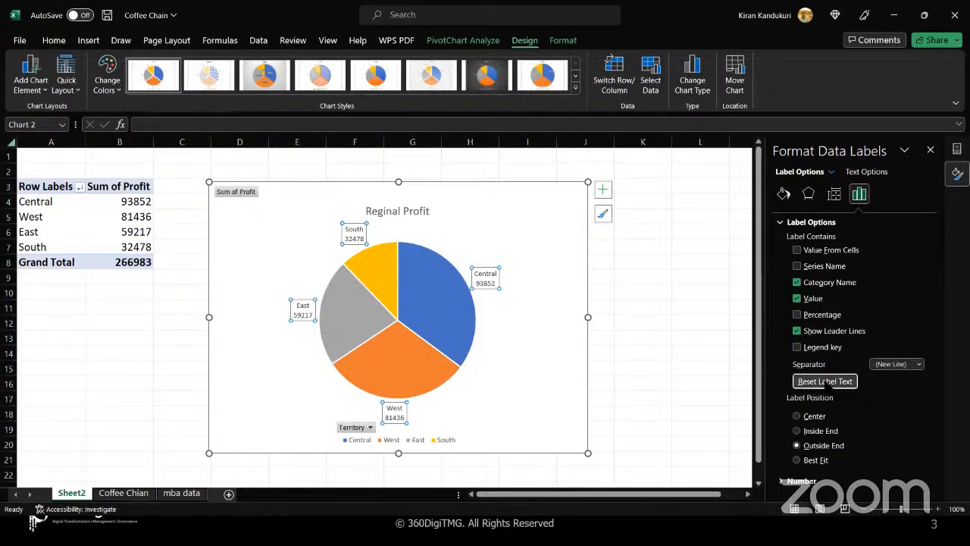
pyautogui.click(918, 364)
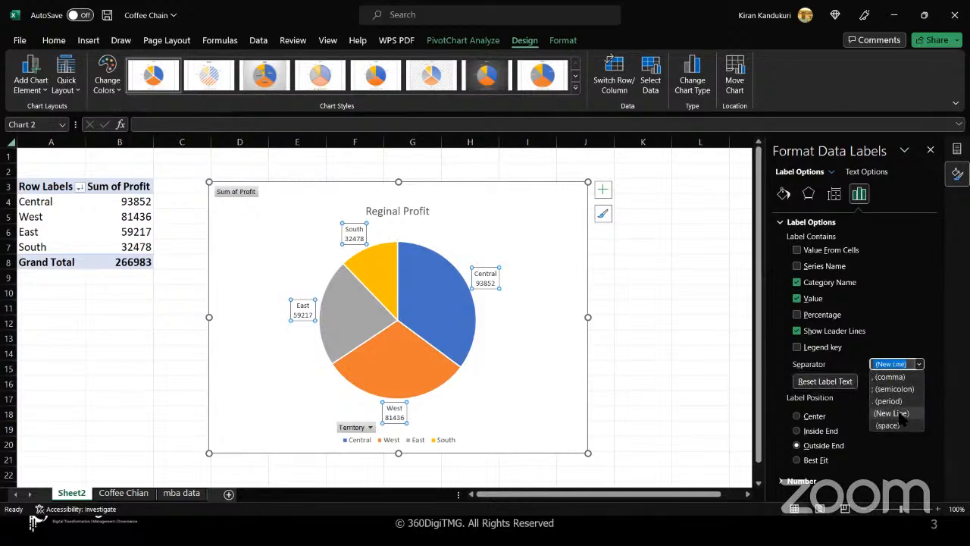
pyautogui.click(892, 413)
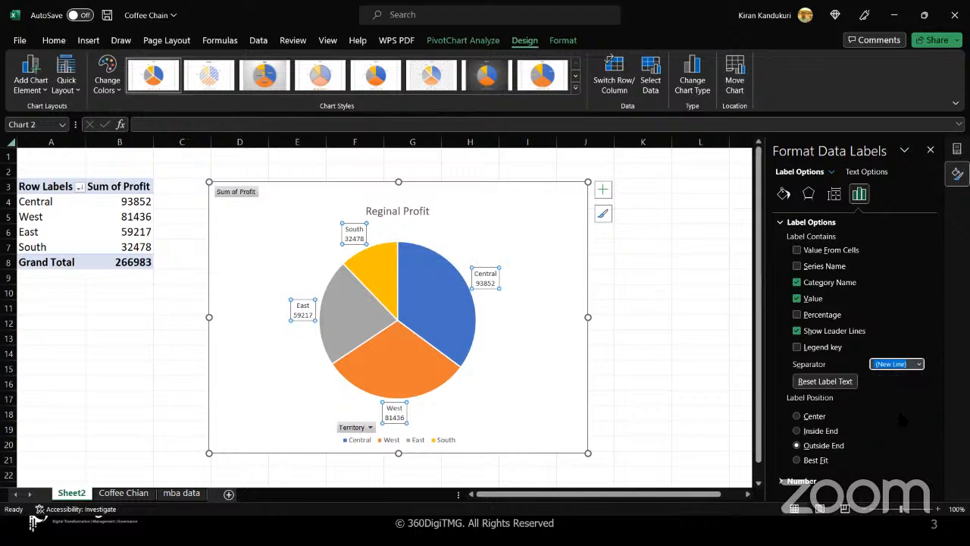
pyautogui.click(514, 365)
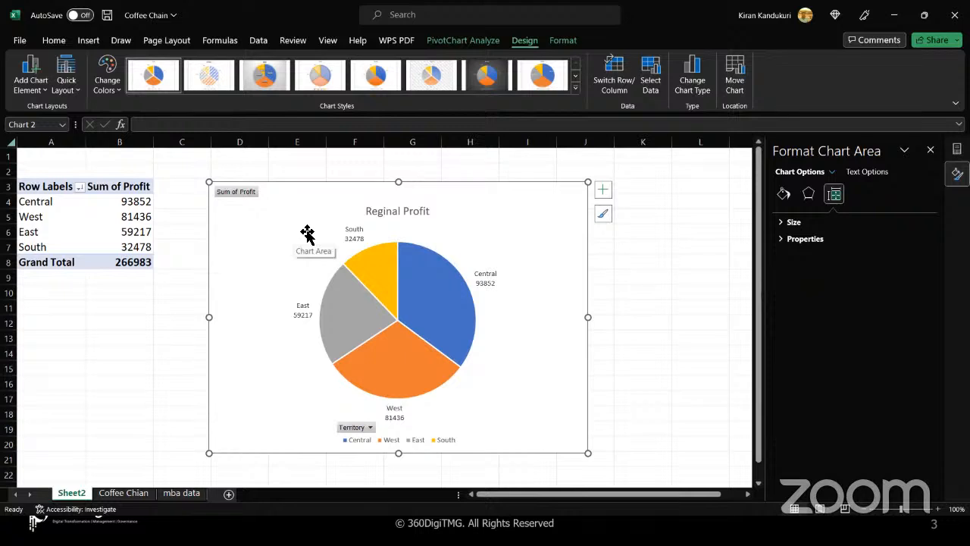
# - Show PivotChart Analyze's Fields, Items & Sets options, then dismiss the chart's shortcut menu
pyautogui.moveTo(443, 305)
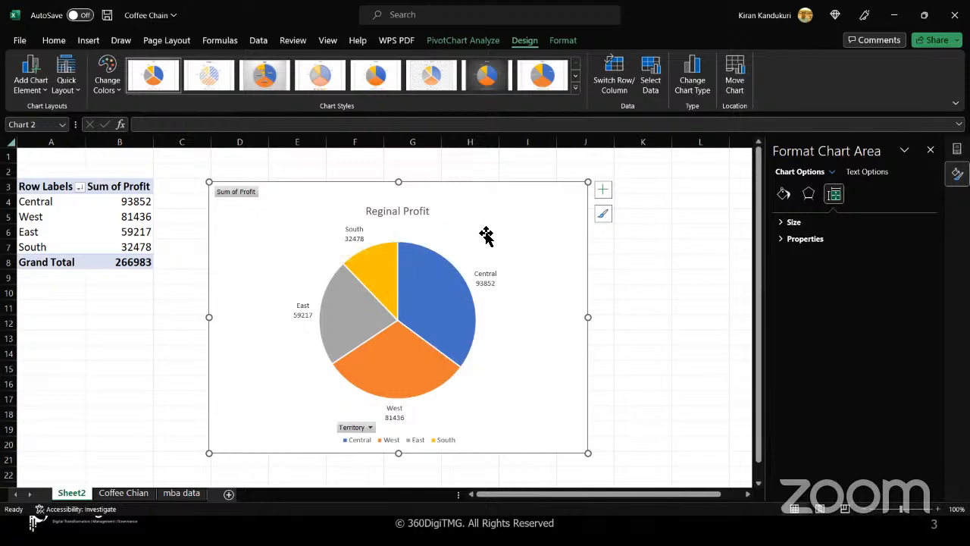
pyautogui.click(480, 44)
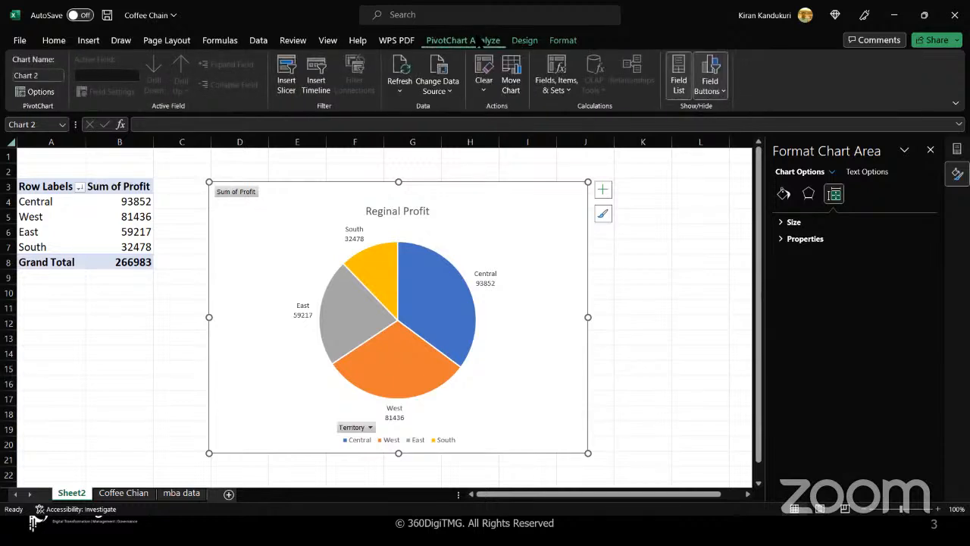
pyautogui.click(570, 91)
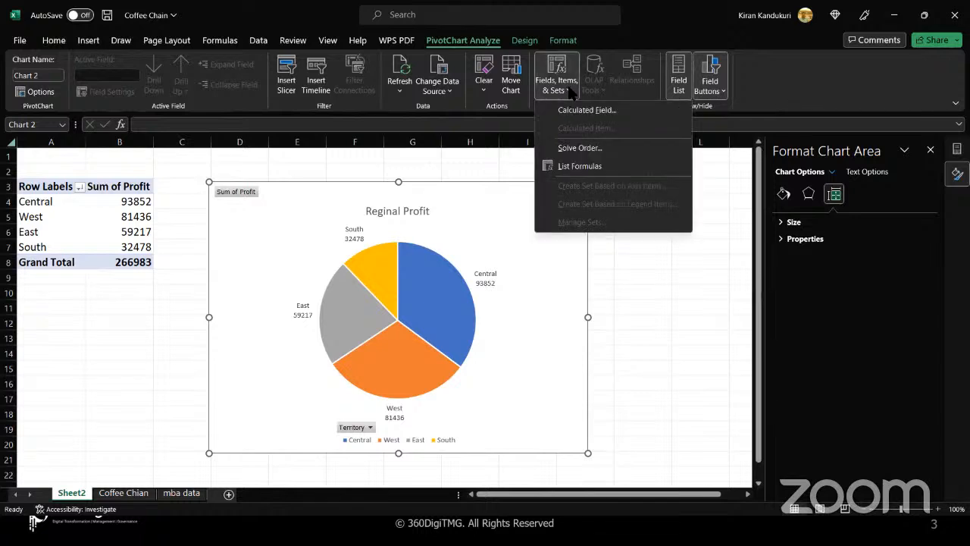
pyautogui.rightClick(484, 248)
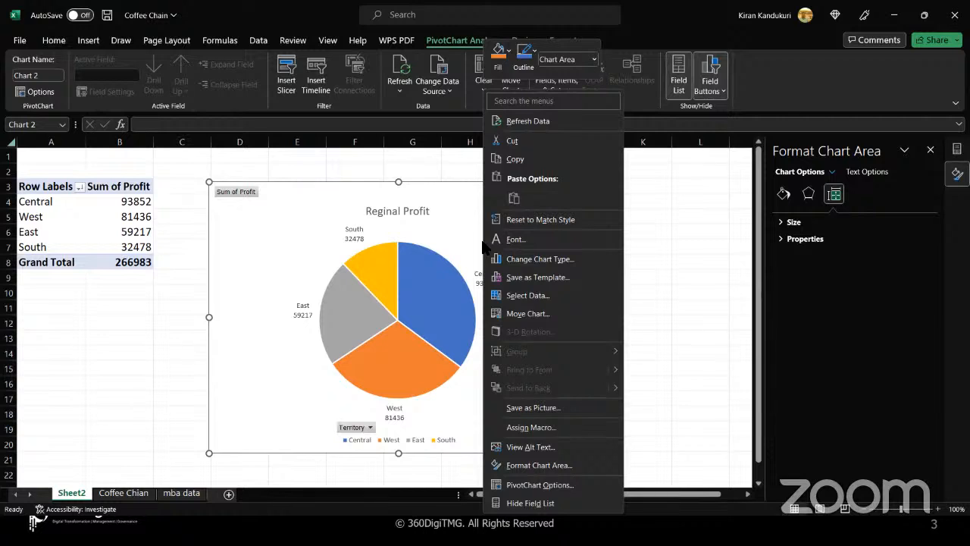
pyautogui.click(387, 213)
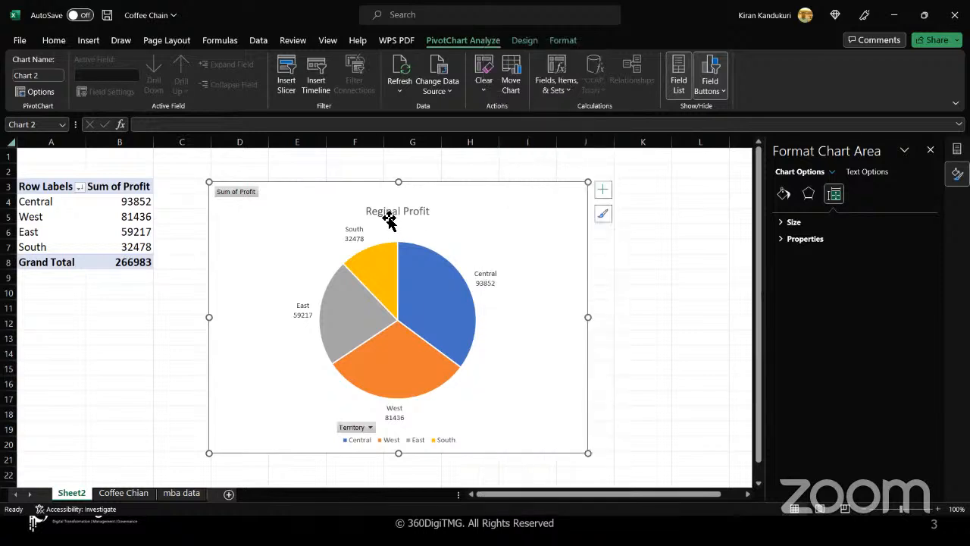
# - Insert the missing 'o' so the chart title reads 'Regional Profit'
pyautogui.click(385, 212)
pyautogui.click(385, 212)
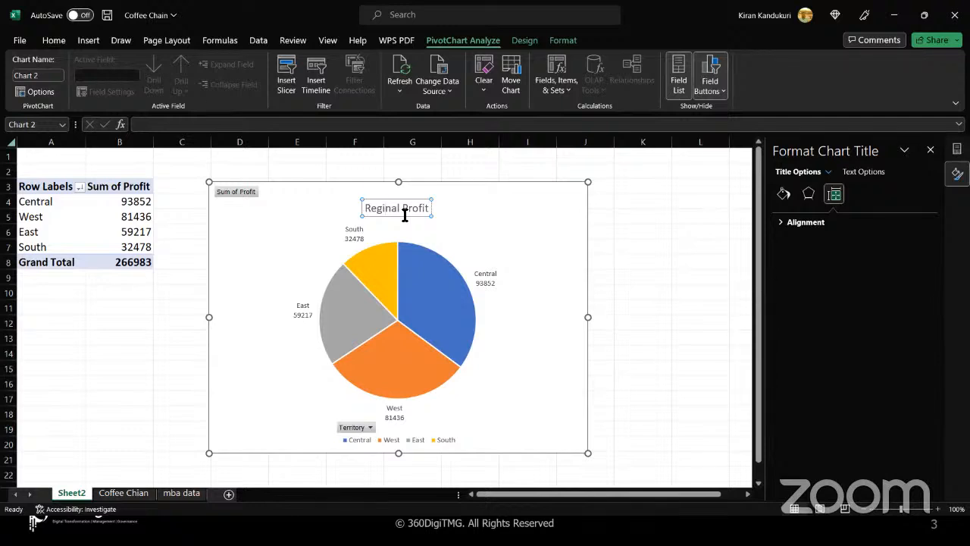
pyautogui.write('o')
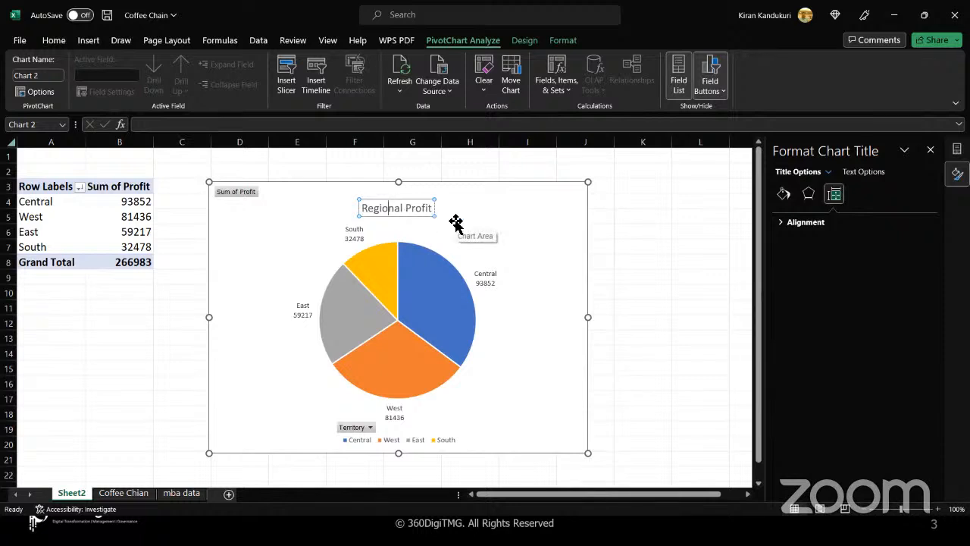
pyautogui.click(501, 207)
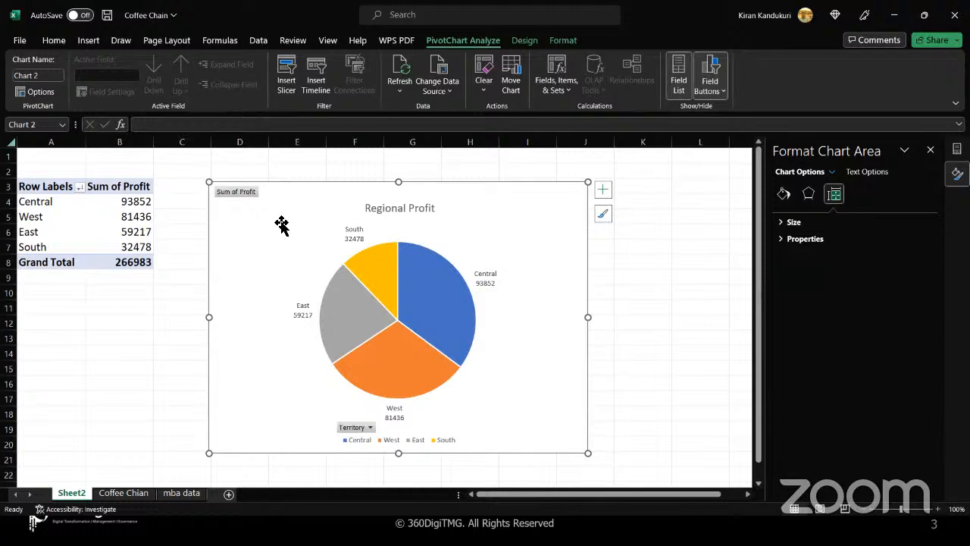
# - Apply Quick Layout 2 to the pie, giving a top legend and percentage slice labels
pyautogui.click(457, 255)
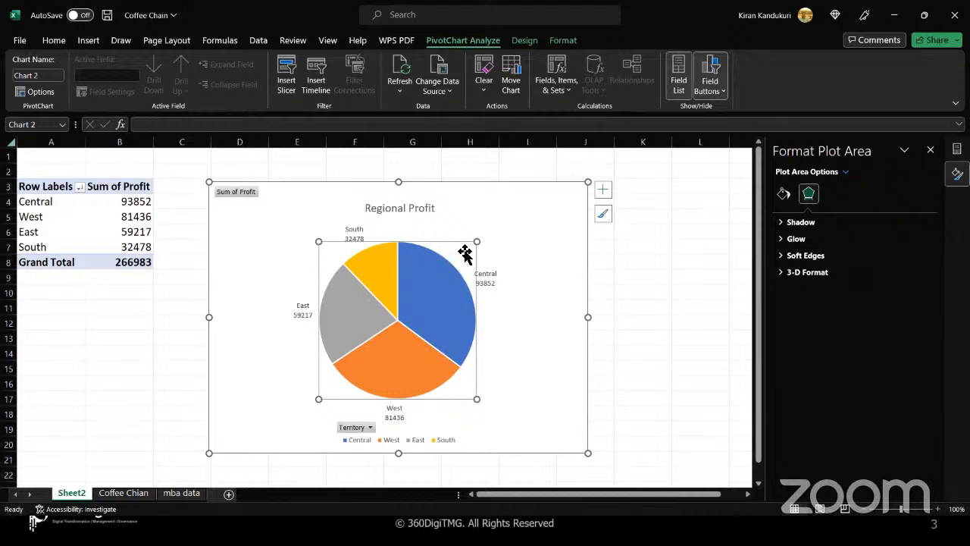
pyautogui.click(526, 42)
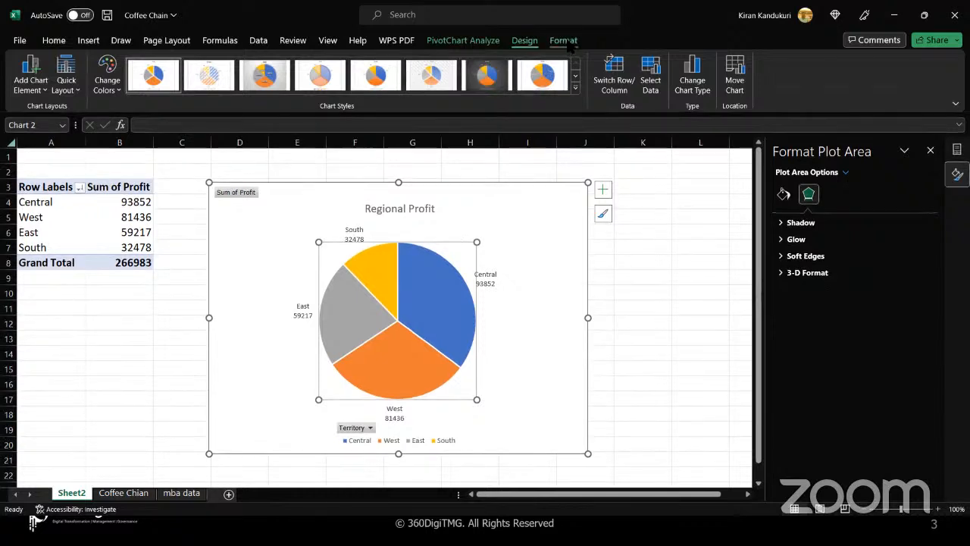
pyautogui.click(568, 42)
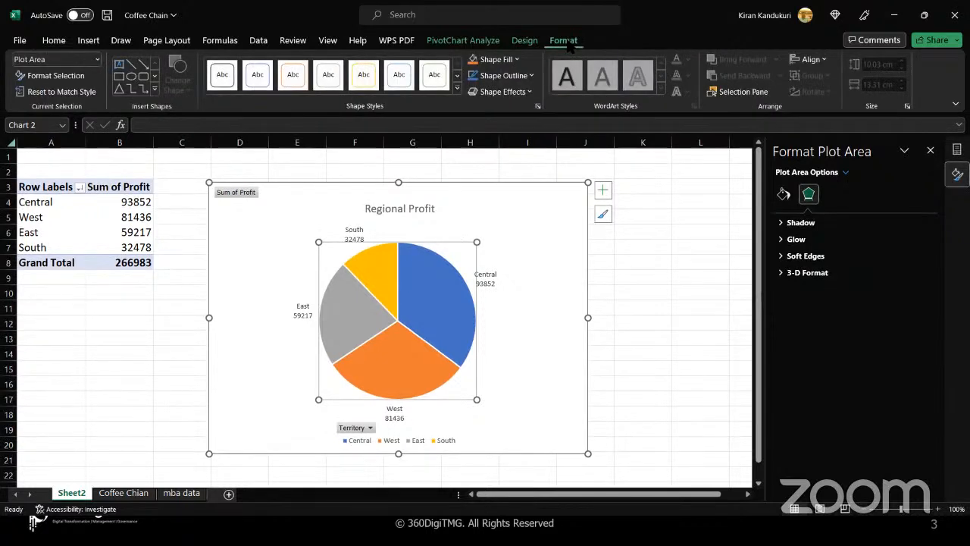
pyautogui.click(522, 44)
pyautogui.click(487, 42)
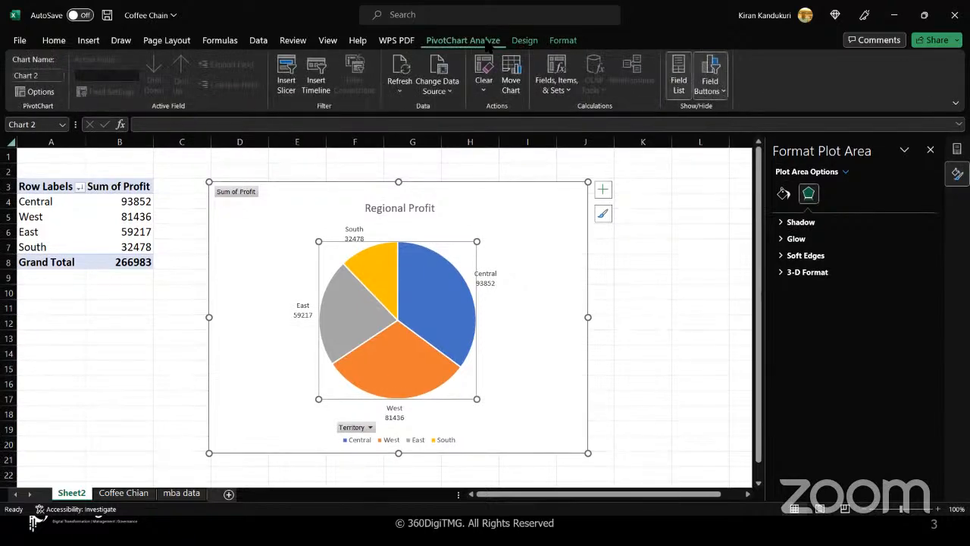
pyautogui.click(526, 42)
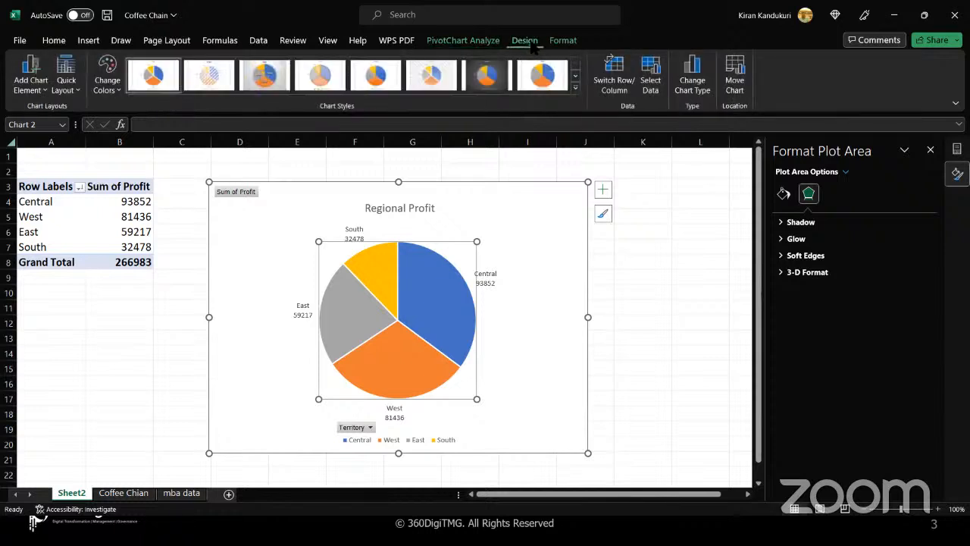
pyautogui.click(78, 90)
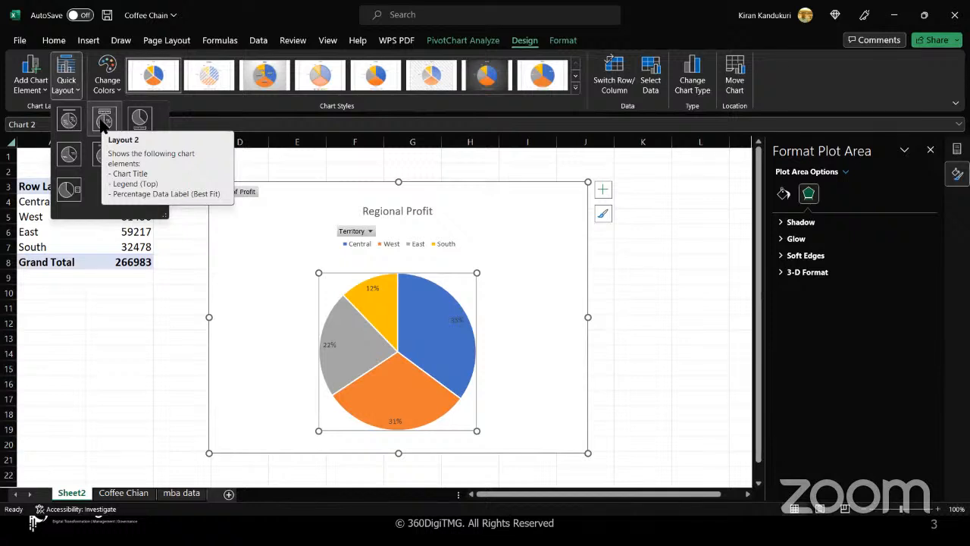
pyautogui.click(104, 119)
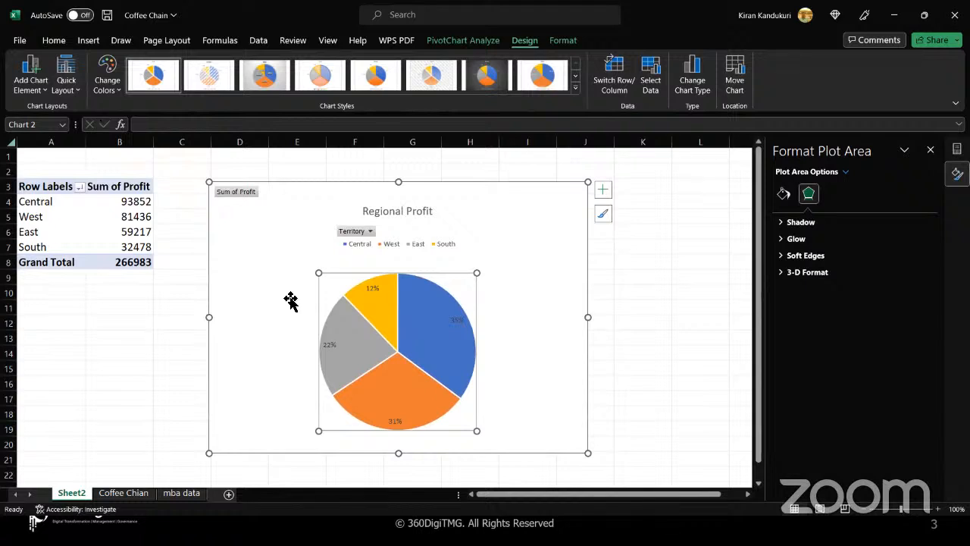
# - Review the chart area's styles, elements, text options and fill and border settings
pyautogui.click(541, 269)
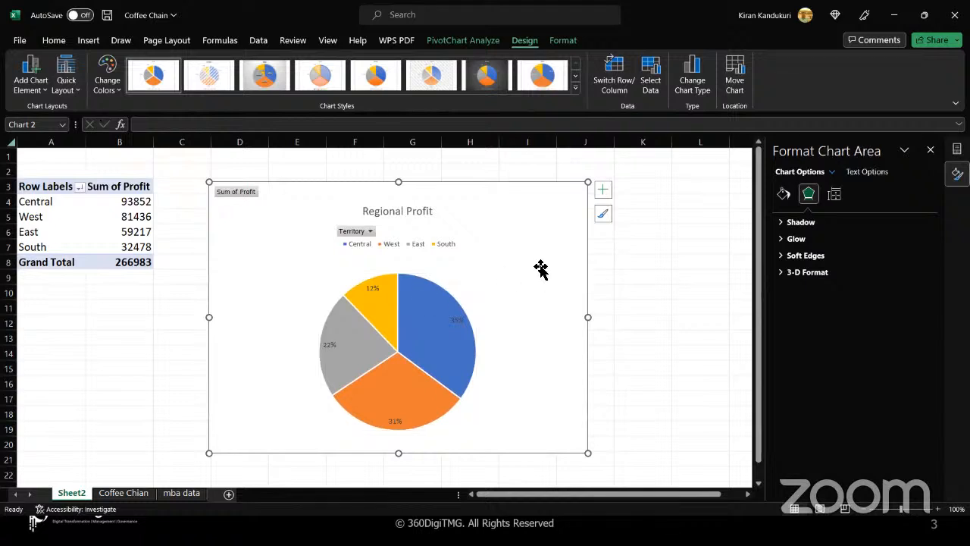
pyautogui.click(604, 215)
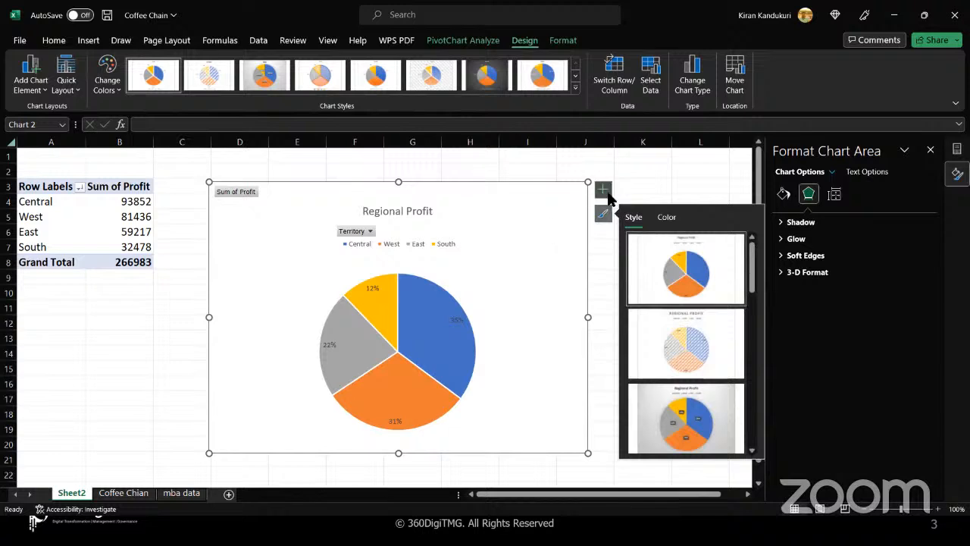
pyautogui.click(607, 193)
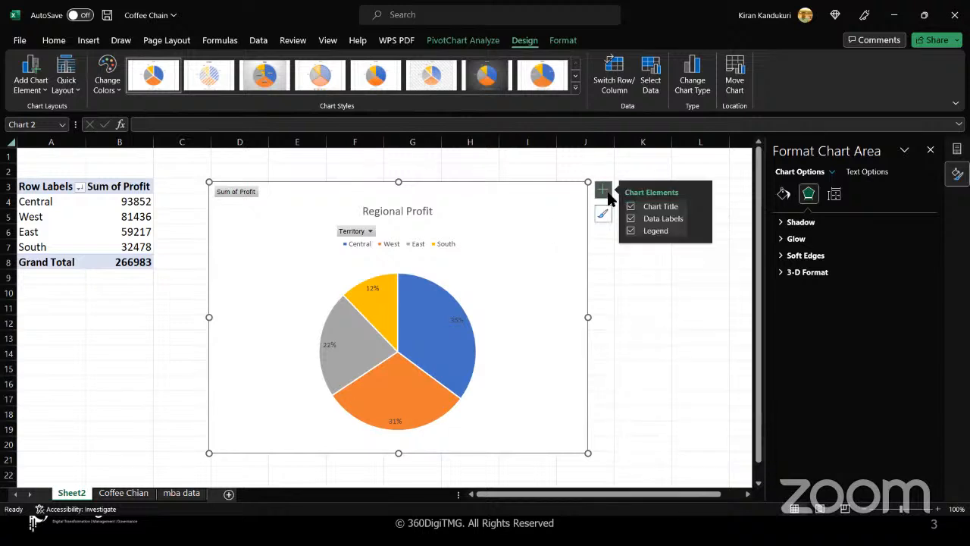
pyautogui.rightClick(531, 226)
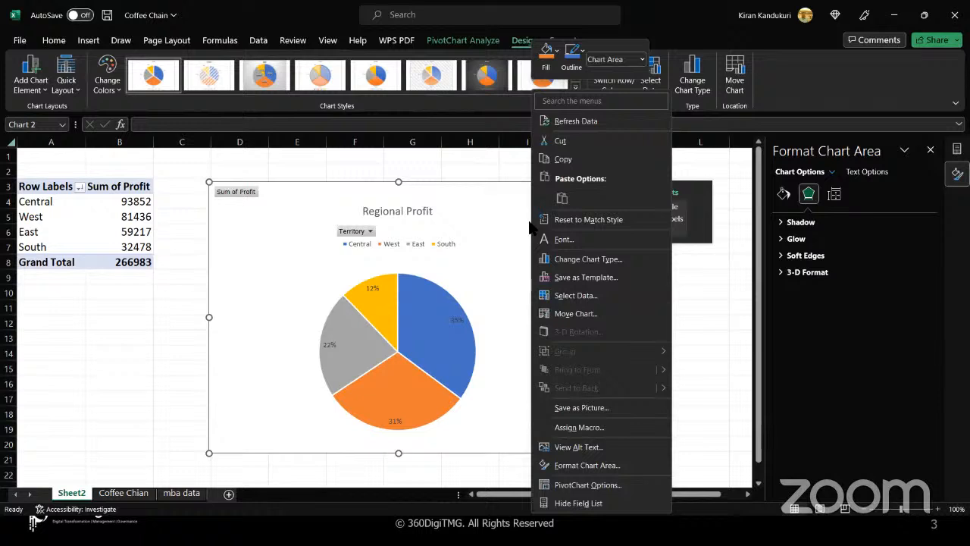
pyautogui.click(866, 172)
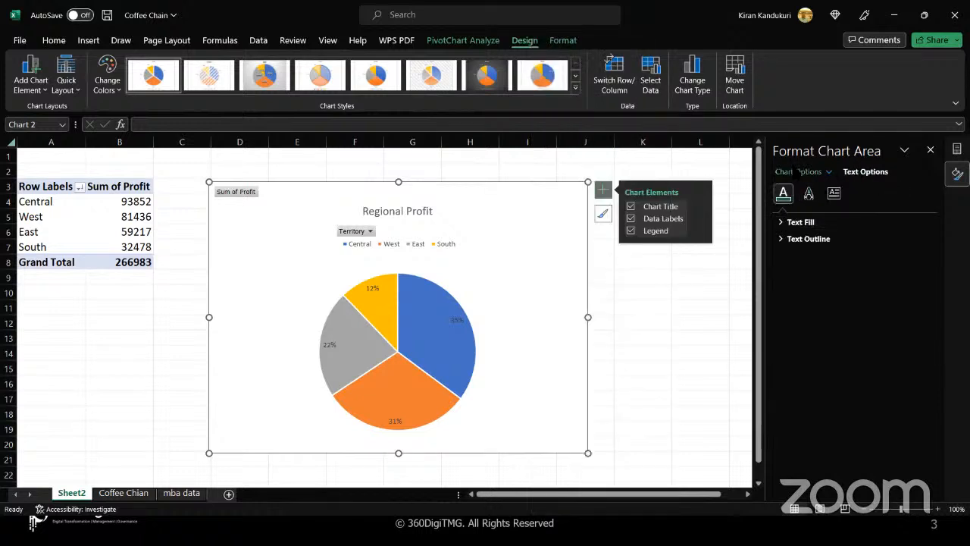
pyautogui.click(796, 171)
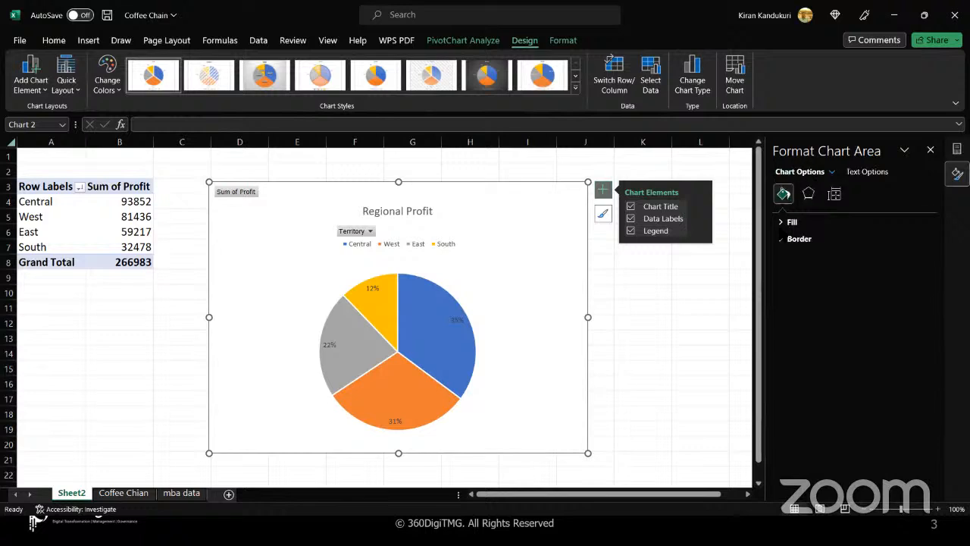
pyautogui.click(781, 225)
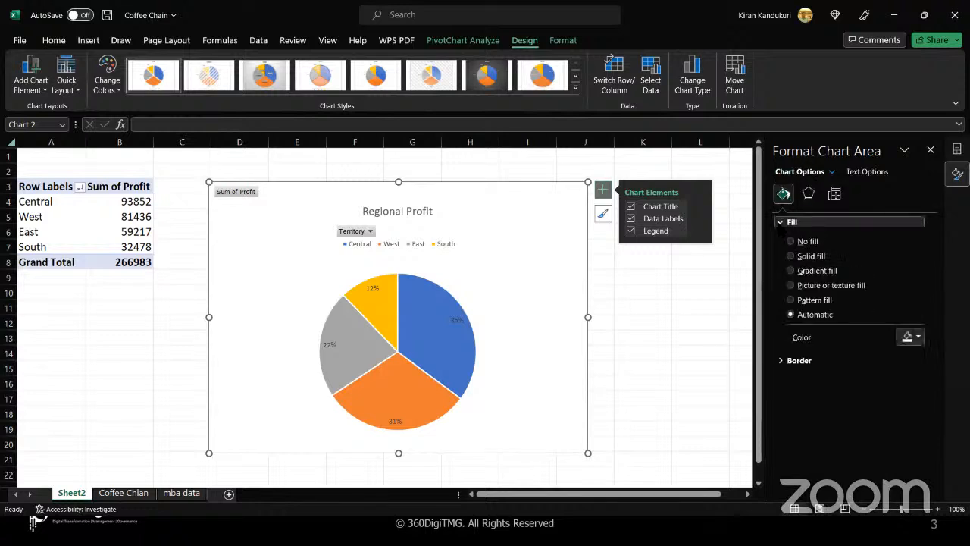
pyautogui.click(781, 360)
pyautogui.scroll(-5, 849, 341)
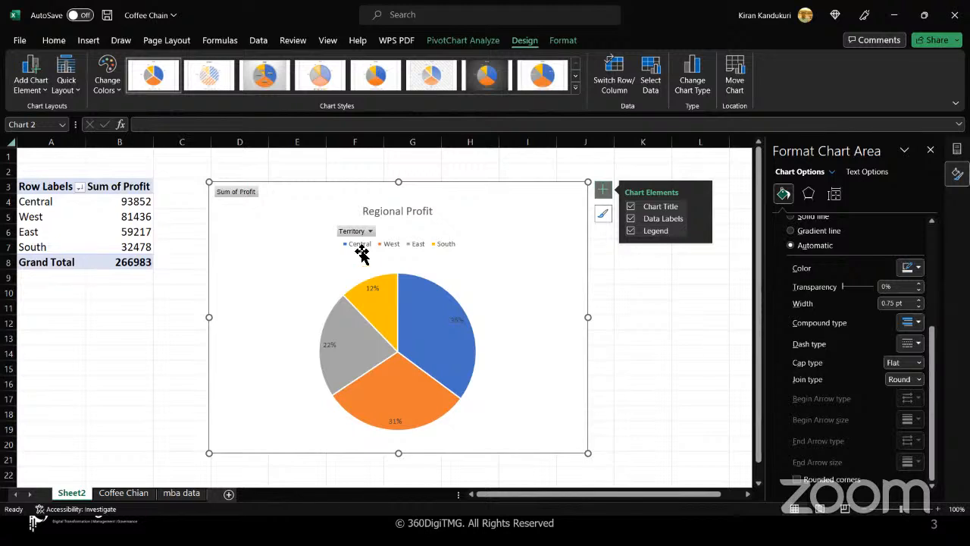
# - Move the percentage data labels to Outside End
pyautogui.click(44, 90)
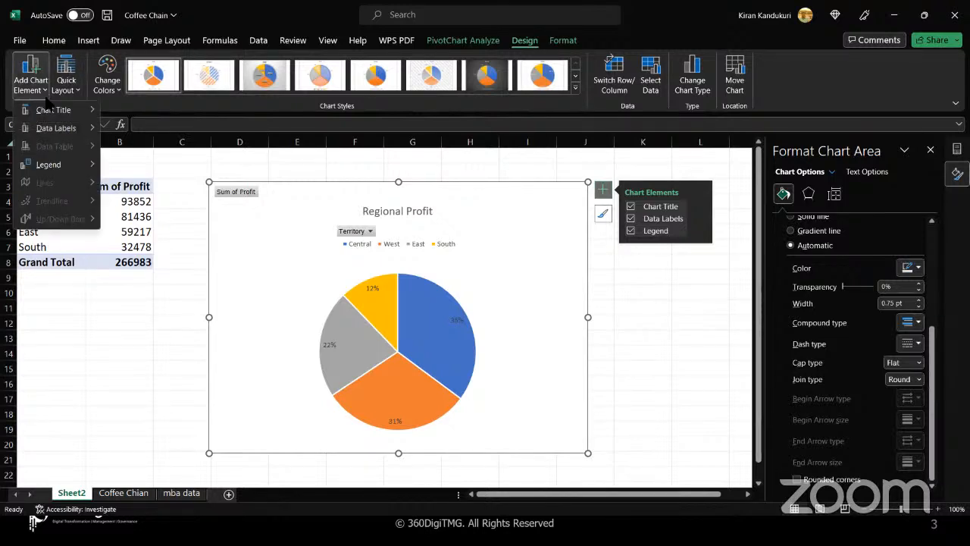
pyautogui.moveTo(54, 130)
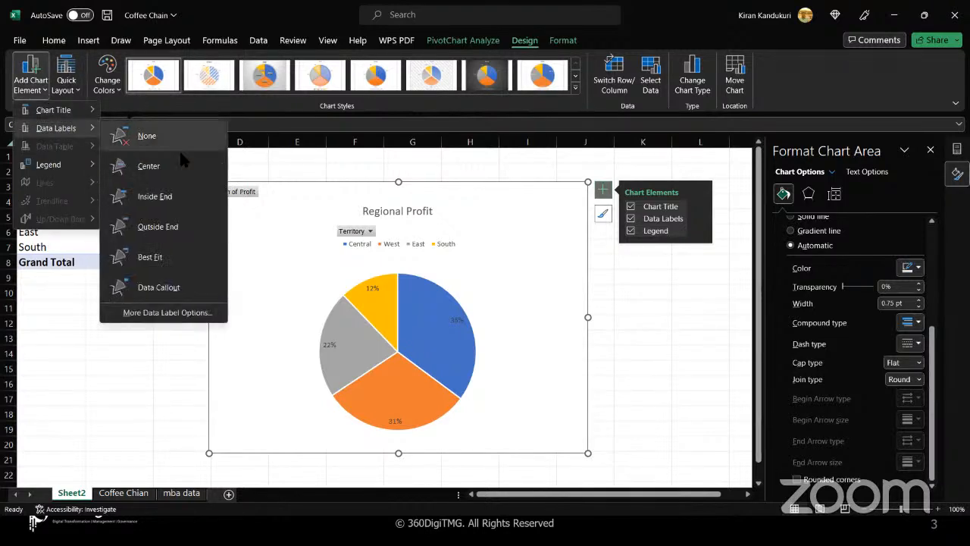
pyautogui.click(194, 225)
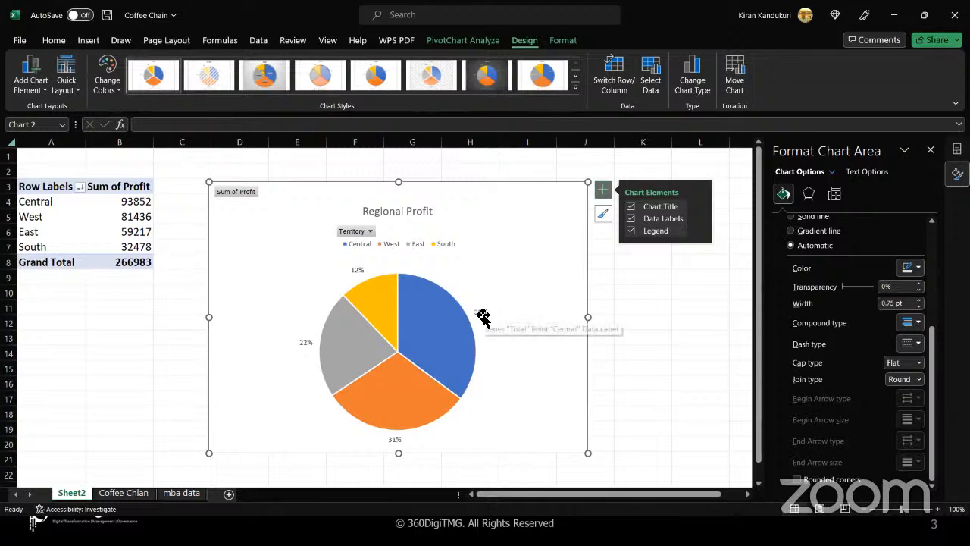
# - Add Category Name and Value to the pie labels alongside the percentages
pyautogui.click(702, 219)
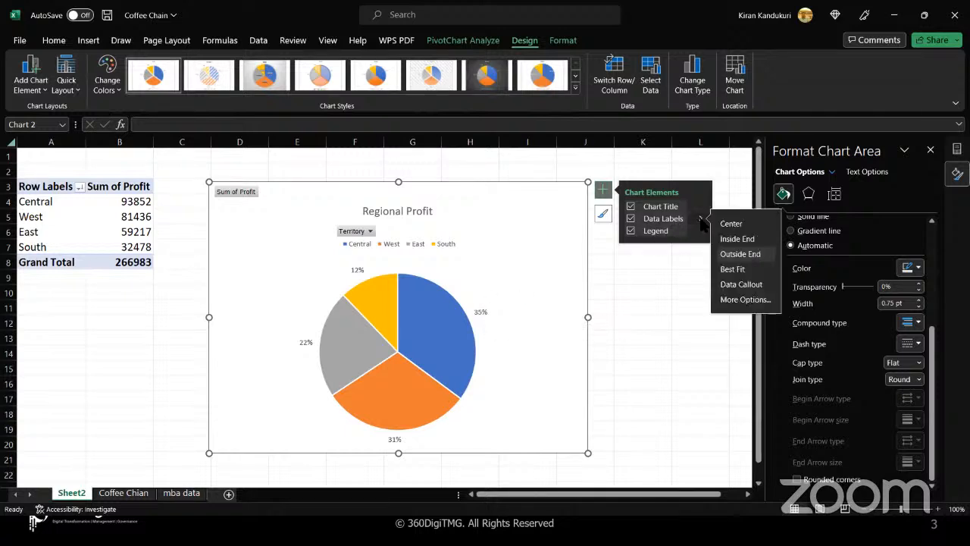
pyautogui.click(742, 302)
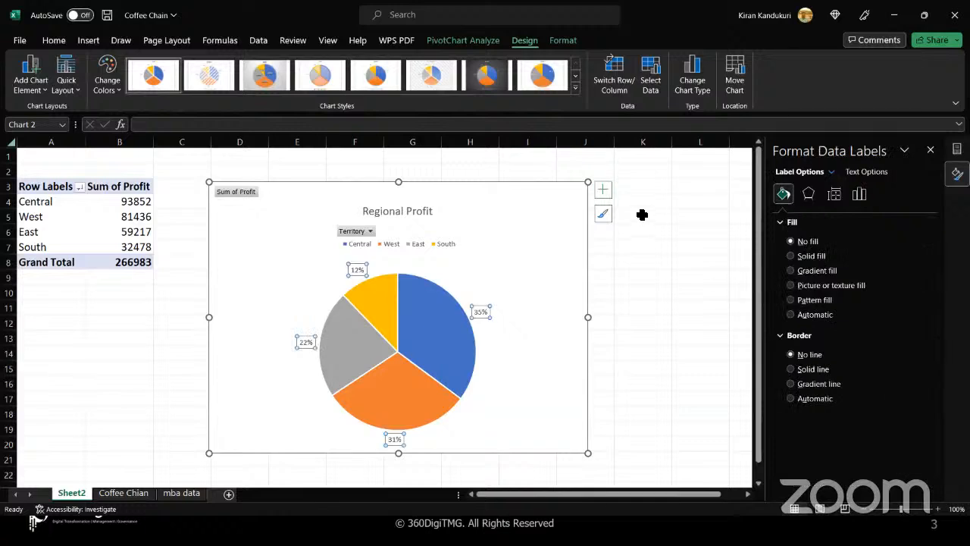
pyautogui.click(602, 190)
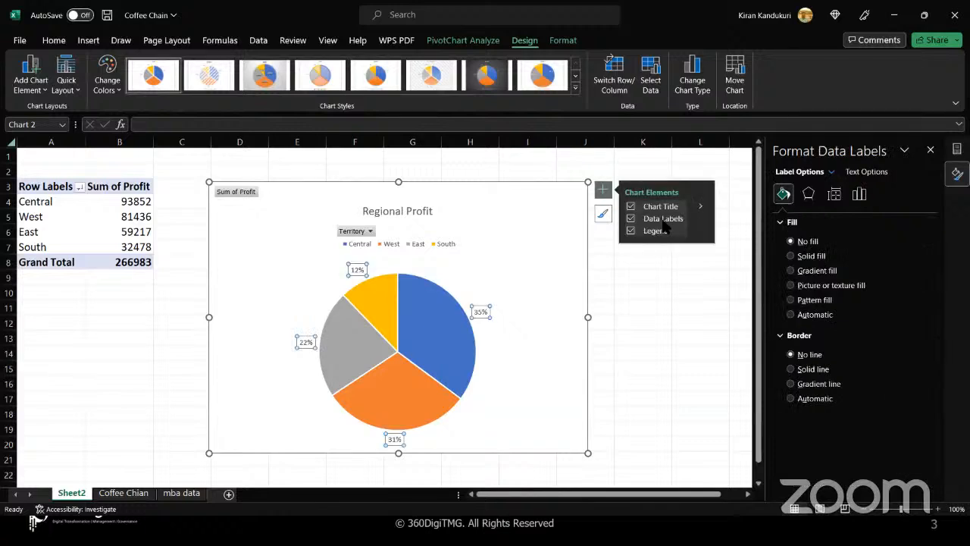
pyautogui.click(701, 218)
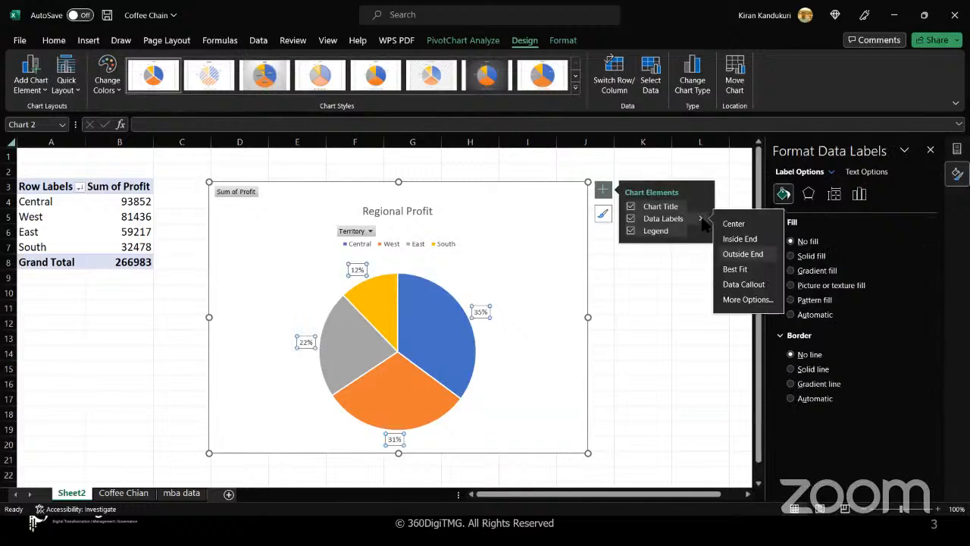
pyautogui.click(747, 299)
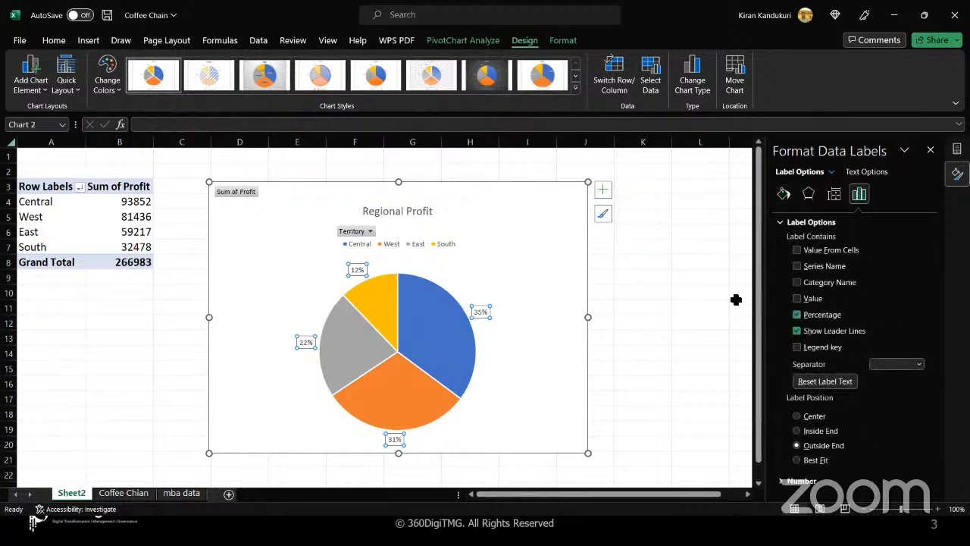
pyautogui.click(797, 282)
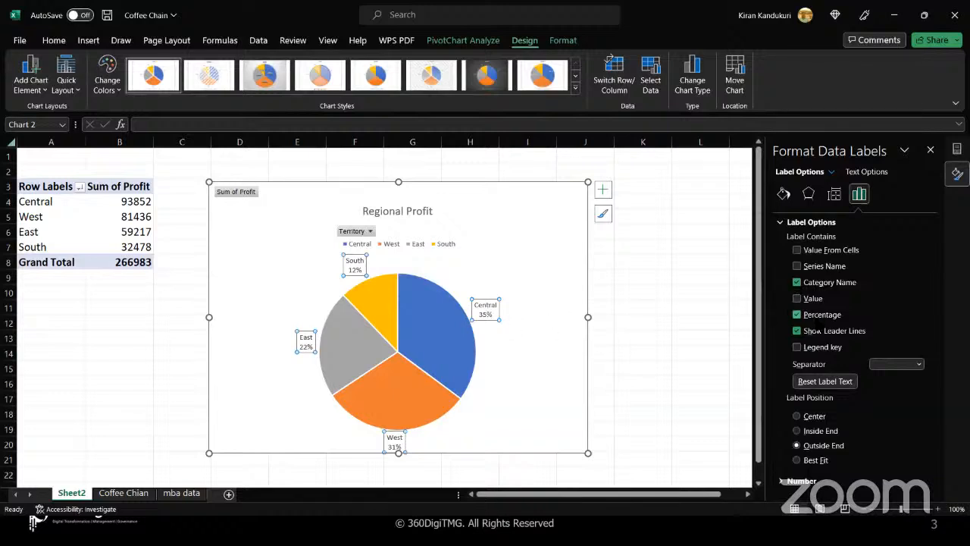
pyautogui.click(796, 298)
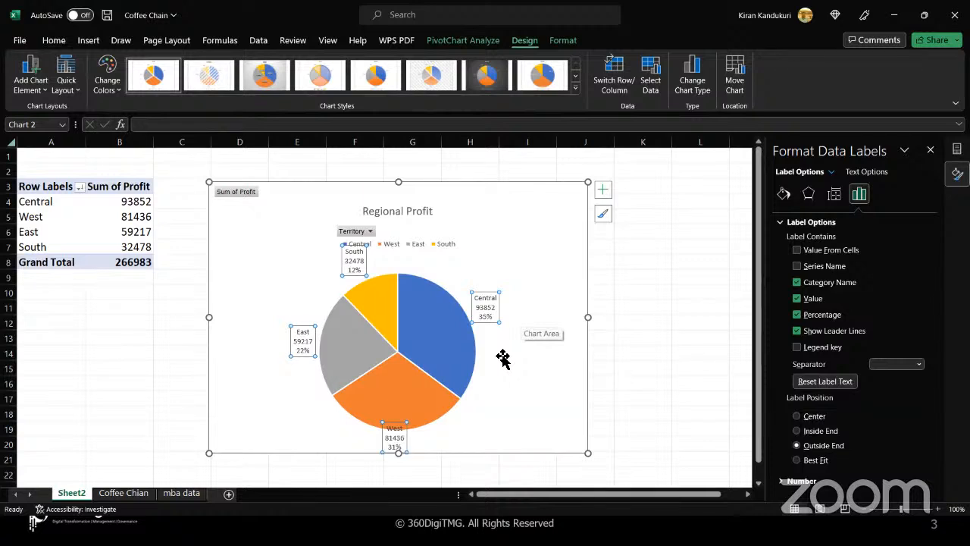
pyautogui.click(503, 358)
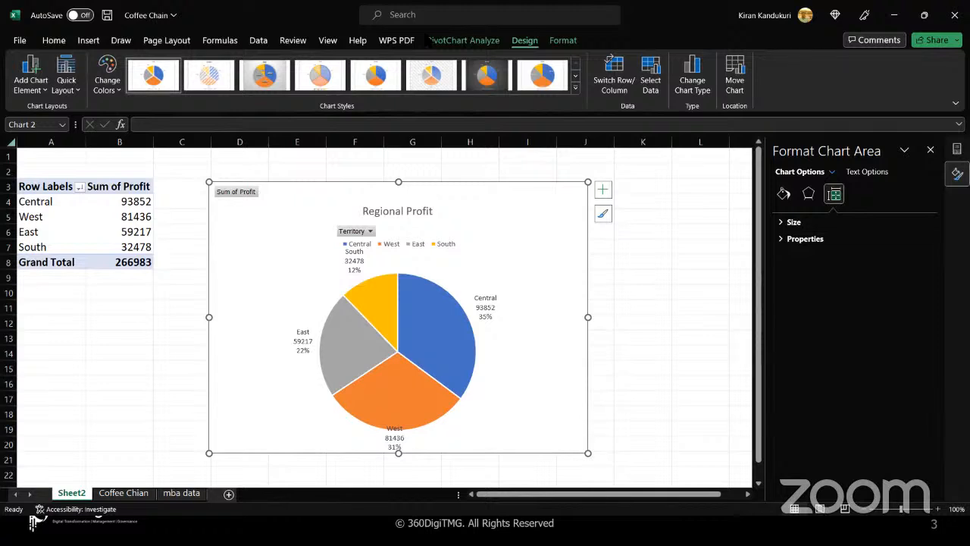
pyautogui.click(428, 40)
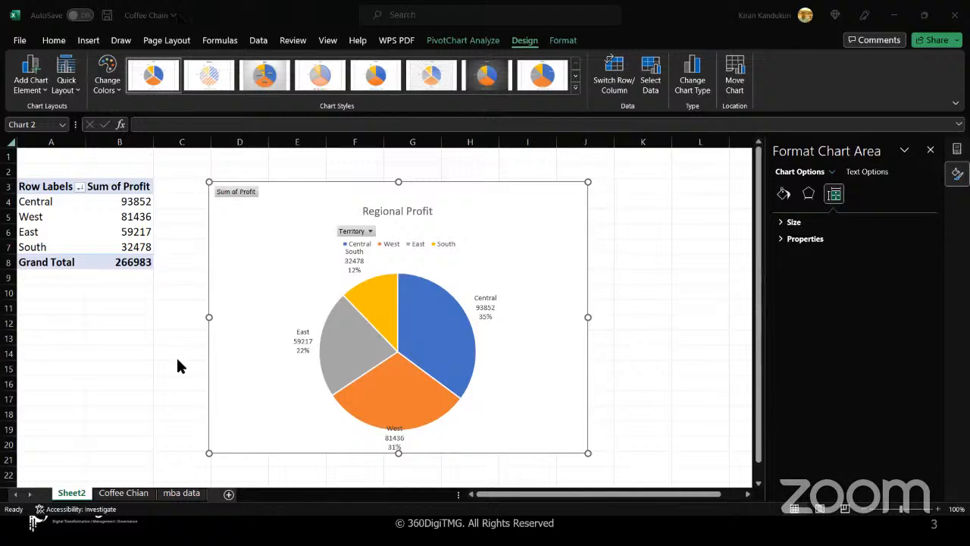
# - Drag the legend to the chart's upper-right area
pyautogui.click(406, 247)
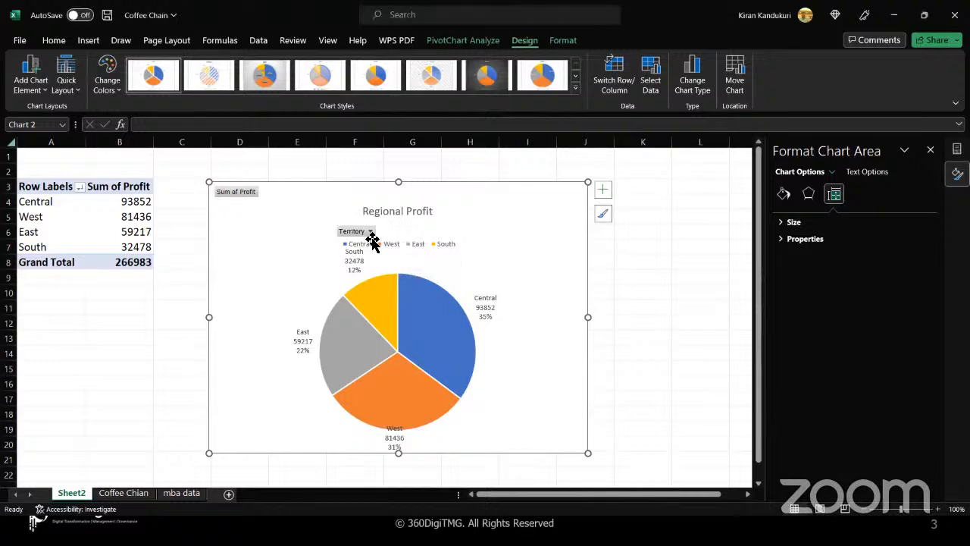
pyautogui.click(405, 247)
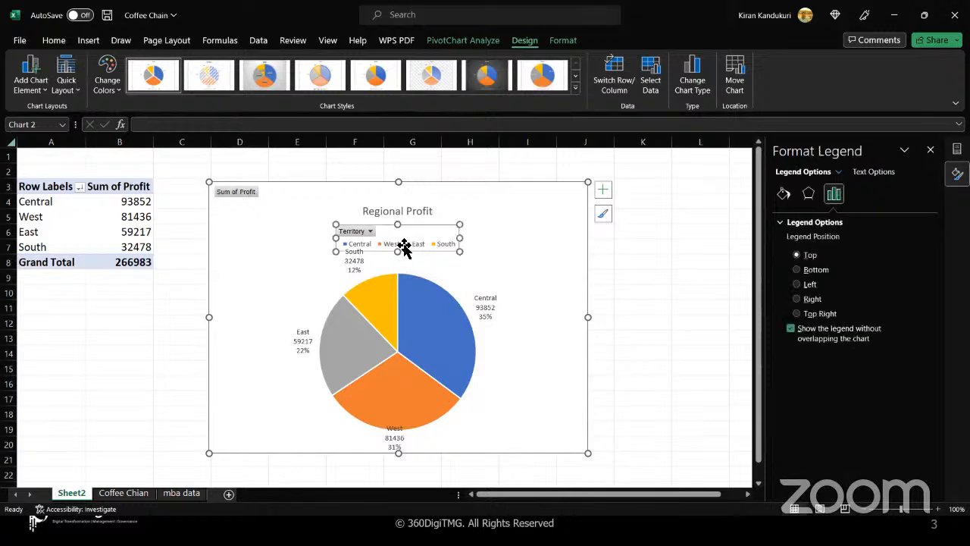
pyautogui.moveTo(412, 234); pyautogui.dragTo(518, 232)
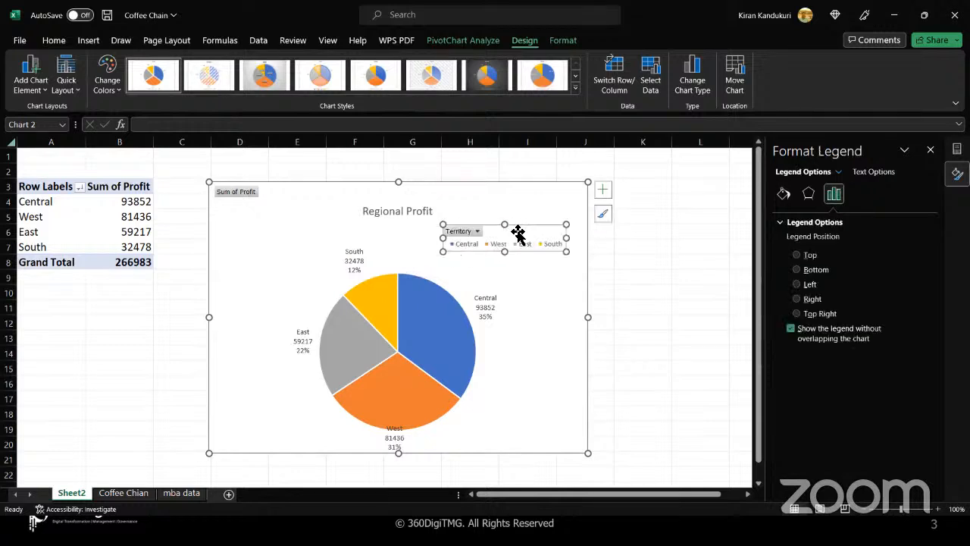
pyautogui.click(536, 389)
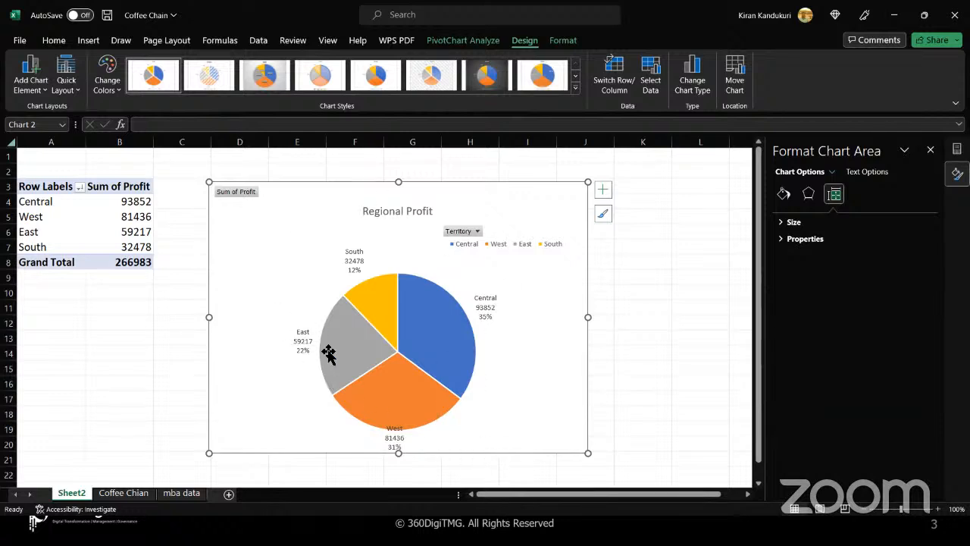
# - Move the Regional Profit chart higher on the sheet and enlarge it
pyautogui.click(588, 457)
pyautogui.moveTo(567, 426); pyautogui.dragTo(557, 383)
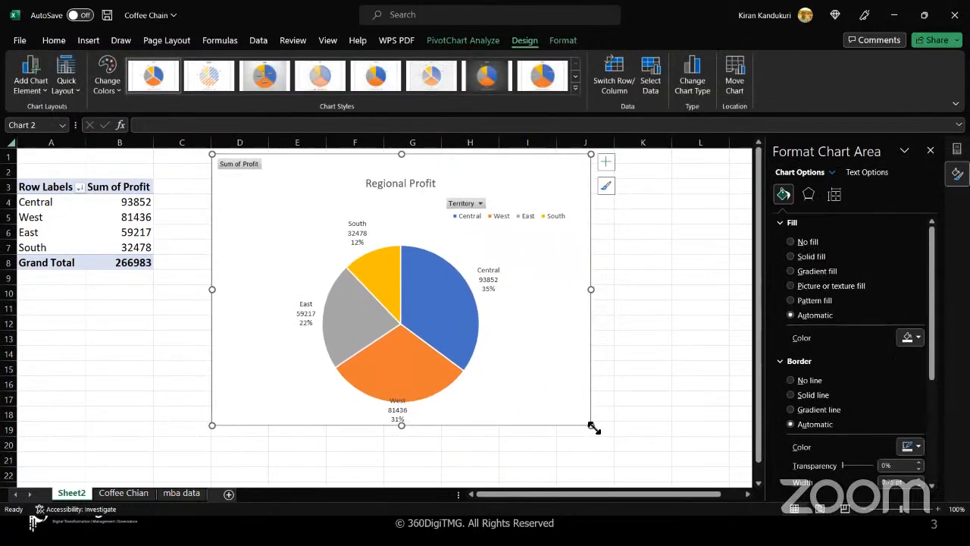
pyautogui.moveTo(596, 431); pyautogui.dragTo(602, 441)
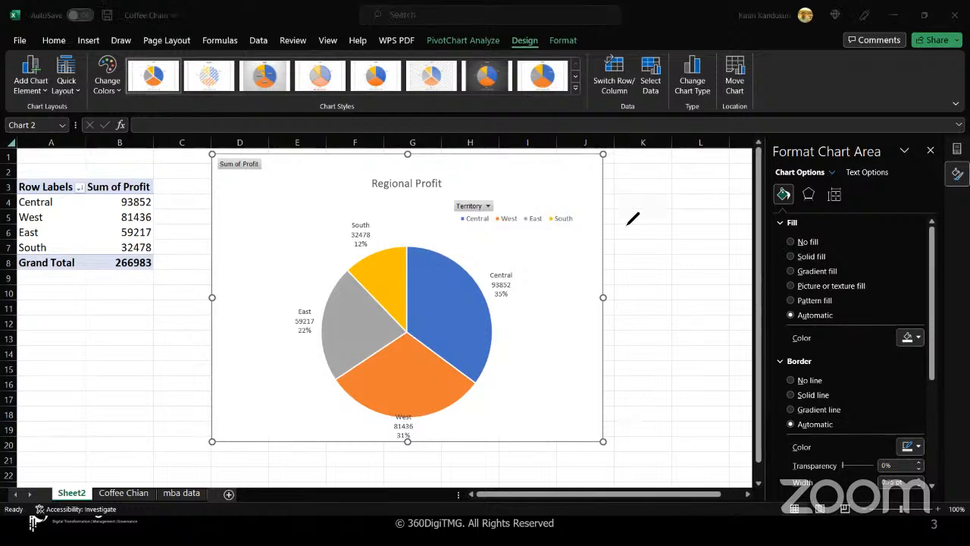
pyautogui.moveTo(605, 227)
pyautogui.mouseDown()
pyautogui.moveTo(679, 217)
pyautogui.moveTo(726, 182)
pyautogui.moveTo(742, 193)
pyautogui.moveTo(739, 180)
pyautogui.moveTo(704, 202)
pyautogui.mouseUp()
pyautogui.click(708, 191)
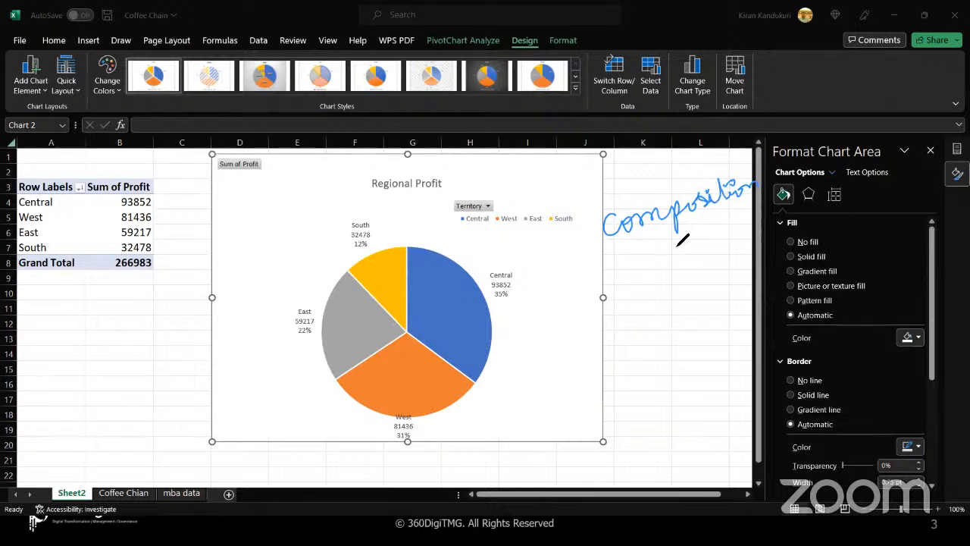
pyautogui.moveTo(656, 254)
pyautogui.mouseDown()
pyautogui.moveTo(743, 223)
pyautogui.moveTo(751, 203)
pyautogui.mouseUp()
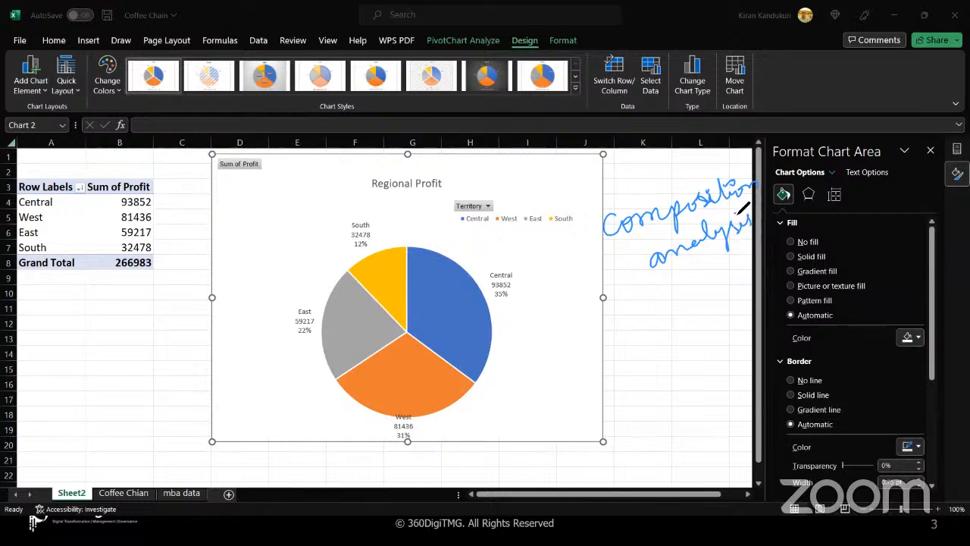
pyautogui.moveTo(95, 296)
pyautogui.mouseDown()
pyautogui.moveTo(121, 307)
pyautogui.moveTo(156, 285)
pyautogui.moveTo(129, 303)
pyautogui.mouseUp()
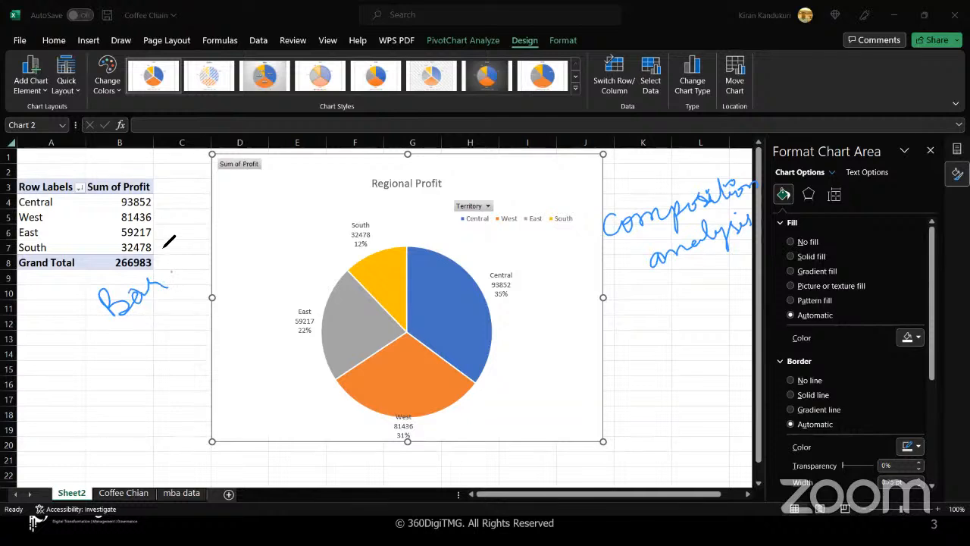
pyautogui.moveTo(161, 235); pyautogui.dragTo(172, 301)
pyautogui.moveTo(189, 246)
pyautogui.mouseDown()
pyautogui.moveTo(183, 255)
pyautogui.moveTo(216, 247)
pyautogui.moveTo(266, 209)
pyautogui.mouseUp()
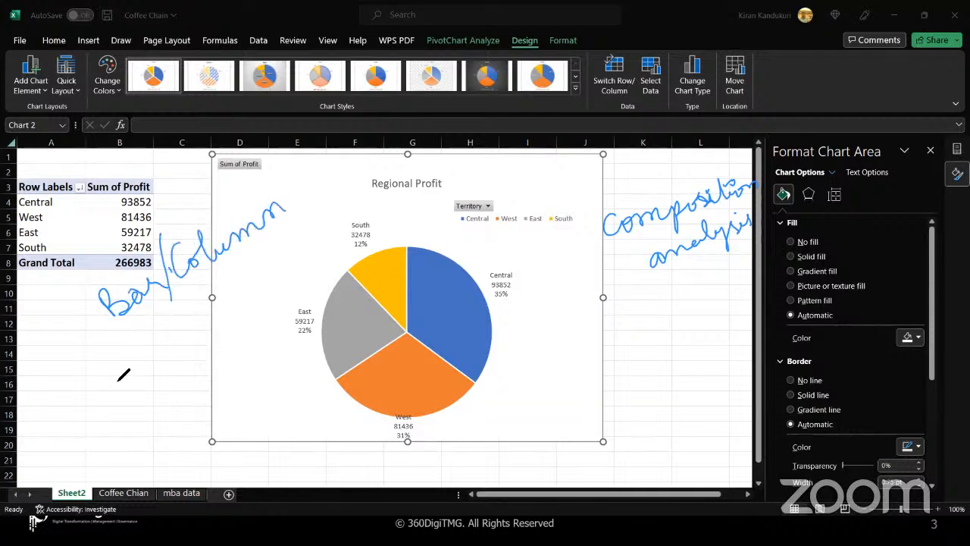
pyautogui.moveTo(126, 372)
pyautogui.mouseDown()
pyautogui.moveTo(122, 411)
pyautogui.moveTo(182, 356)
pyautogui.moveTo(199, 382)
pyautogui.moveTo(218, 327)
pyautogui.moveTo(282, 273)
pyautogui.mouseUp()
pyautogui.click(248, 284)
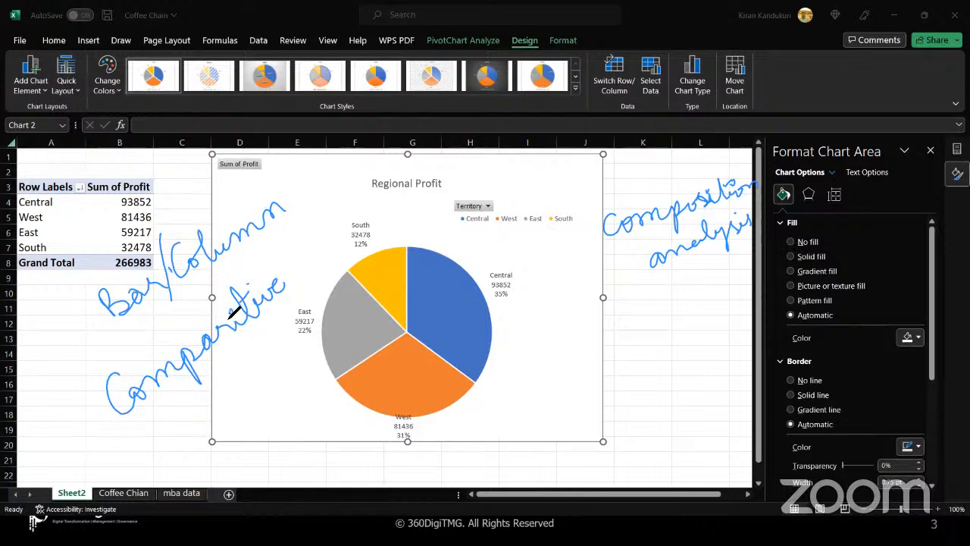
pyautogui.moveTo(133, 428); pyautogui.dragTo(267, 306)
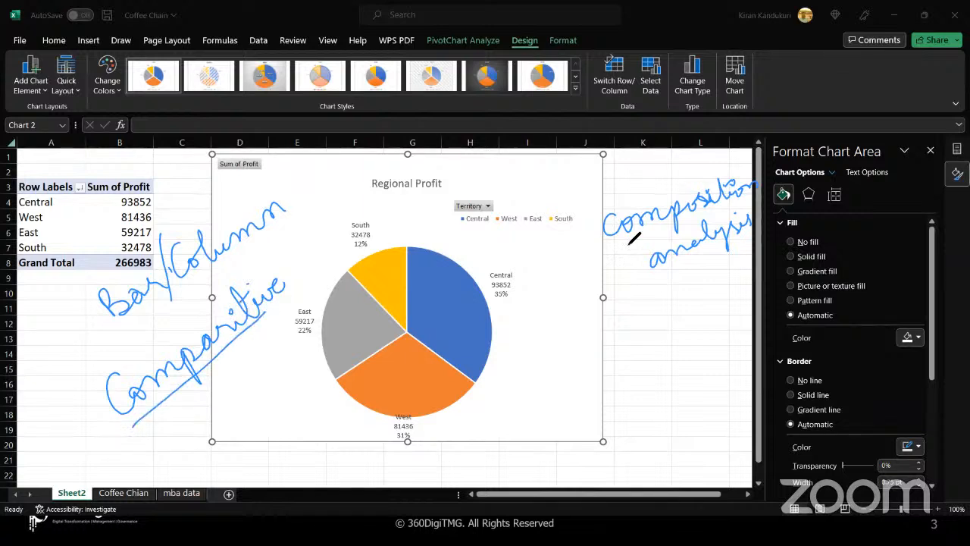
pyautogui.moveTo(632, 238); pyautogui.dragTo(747, 187)
pyautogui.moveTo(469, 244)
pyautogui.mouseDown()
pyautogui.moveTo(413, 244)
pyautogui.moveTo(312, 318)
pyautogui.moveTo(408, 419)
pyautogui.moveTo(491, 353)
pyautogui.moveTo(479, 252)
pyautogui.moveTo(468, 241)
pyautogui.mouseUp()
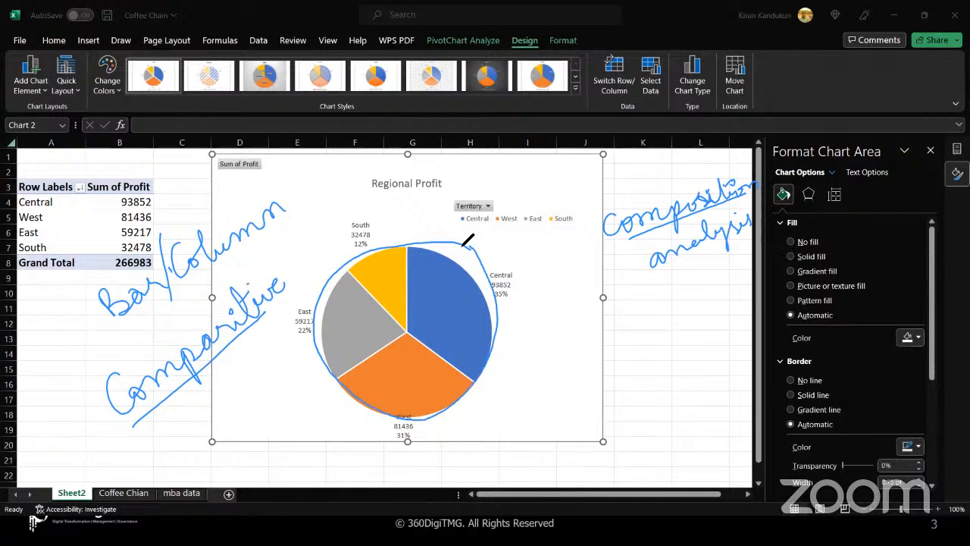
pyautogui.moveTo(416, 213); pyautogui.dragTo(406, 312)
pyautogui.moveTo(493, 374); pyautogui.dragTo(500, 388)
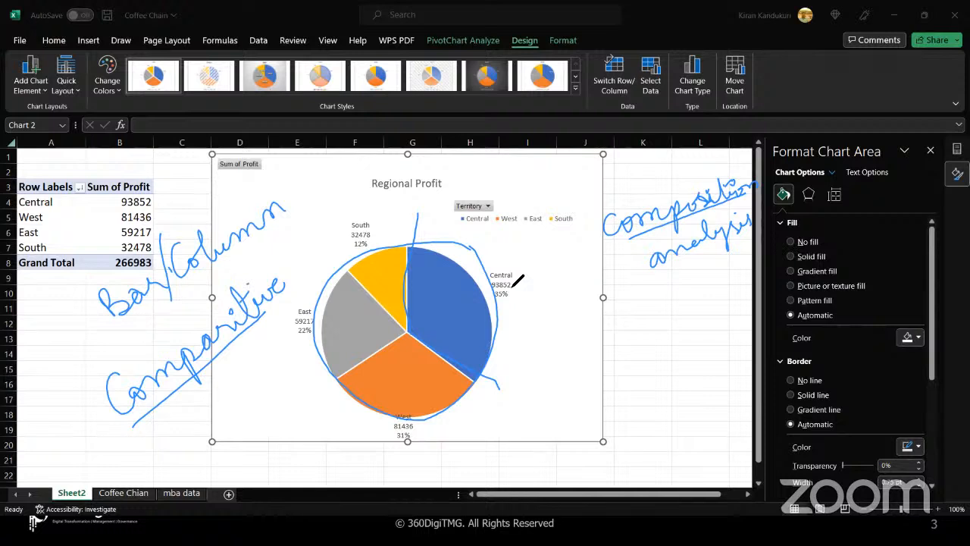
pyautogui.moveTo(522, 239)
pyautogui.mouseDown()
pyautogui.moveTo(487, 262)
pyautogui.moveTo(500, 256)
pyautogui.mouseUp()
pyautogui.moveTo(475, 457); pyautogui.dragTo(444, 422)
pyautogui.moveTo(443, 422)
pyautogui.mouseDown()
pyautogui.moveTo(447, 437)
pyautogui.moveTo(460, 429)
pyautogui.mouseUp()
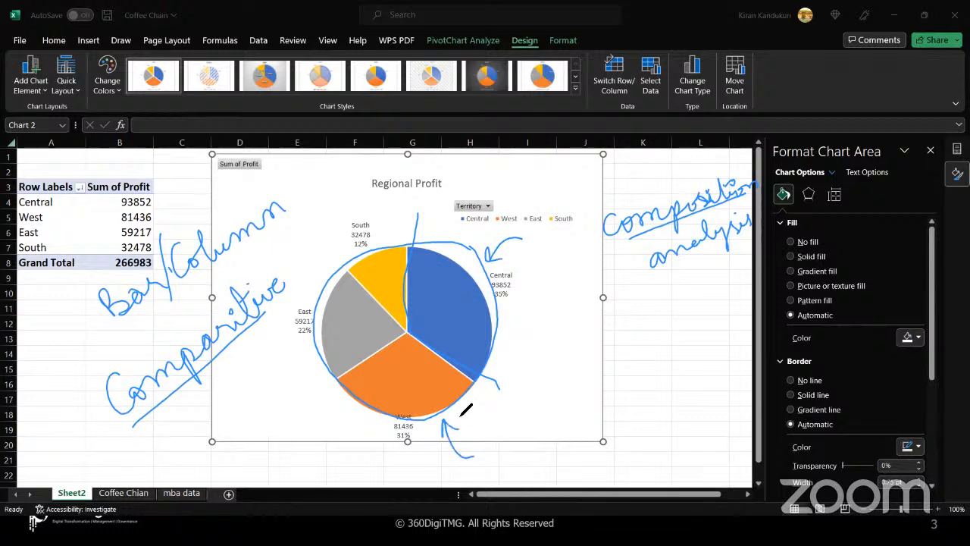
pyautogui.moveTo(269, 373); pyautogui.dragTo(302, 353)
pyautogui.moveTo(287, 346)
pyautogui.mouseDown()
pyautogui.moveTo(302, 354)
pyautogui.moveTo(297, 368)
pyautogui.mouseUp()
pyautogui.moveTo(375, 193); pyautogui.dragTo(379, 241)
pyautogui.moveTo(379, 241); pyautogui.dragTo(388, 226)
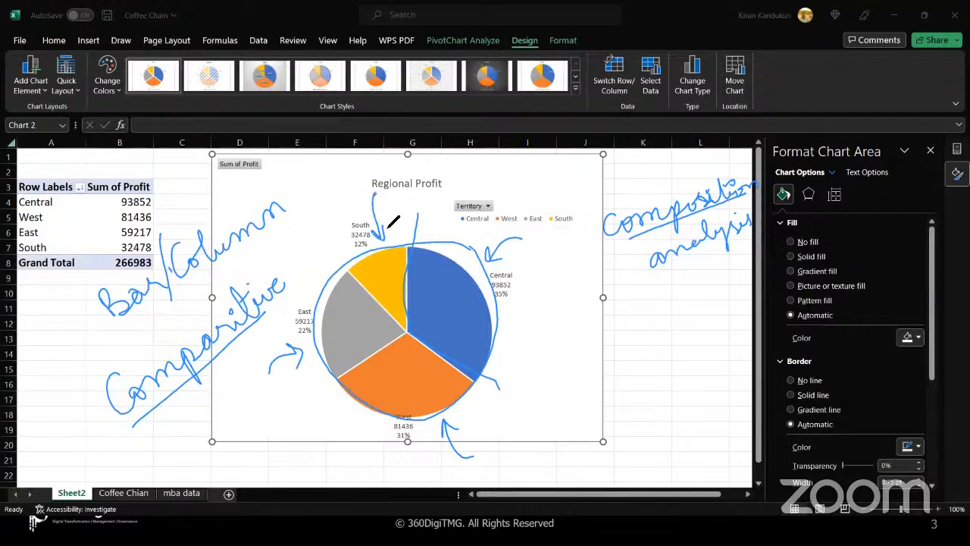
pyautogui.click(643, 106)
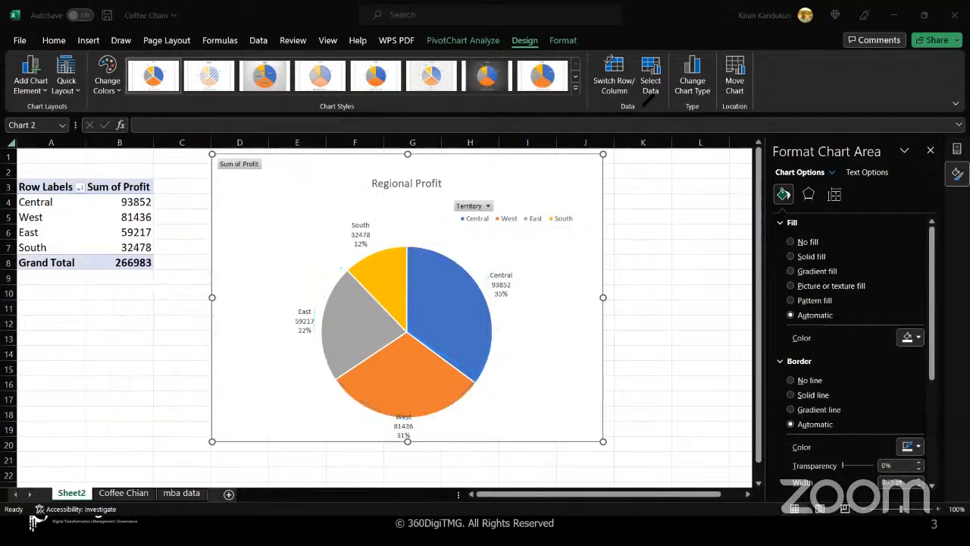
pyautogui.moveTo(574, 252)
pyautogui.mouseDown()
pyautogui.moveTo(579, 295)
pyautogui.moveTo(583, 244)
pyautogui.moveTo(599, 240)
pyautogui.moveTo(608, 250)
pyautogui.moveTo(666, 203)
pyautogui.moveTo(680, 225)
pyautogui.moveTo(705, 209)
pyautogui.moveTo(696, 195)
pyautogui.mouseUp()
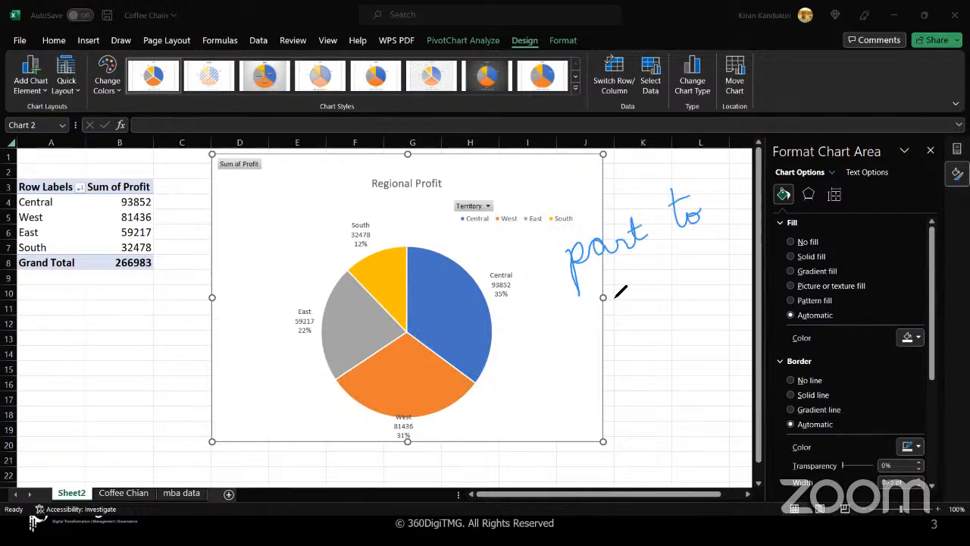
pyautogui.moveTo(615, 294)
pyautogui.mouseDown()
pyautogui.moveTo(635, 307)
pyautogui.moveTo(657, 265)
pyautogui.moveTo(681, 286)
pyautogui.moveTo(715, 261)
pyautogui.mouseUp()
pyautogui.moveTo(613, 388)
pyautogui.mouseDown()
pyautogui.moveTo(667, 356)
pyautogui.moveTo(684, 325)
pyautogui.moveTo(703, 343)
pyautogui.moveTo(743, 319)
pyautogui.moveTo(730, 310)
pyautogui.mouseUp()
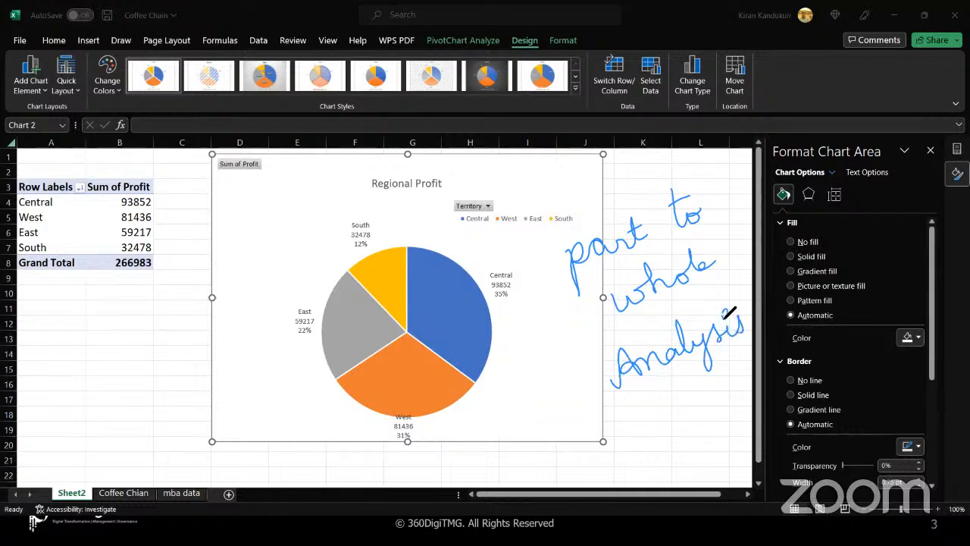
pyautogui.moveTo(339, 258)
pyautogui.mouseDown()
pyautogui.moveTo(379, 299)
pyautogui.moveTo(407, 294)
pyautogui.moveTo(410, 226)
pyautogui.moveTo(407, 330)
pyautogui.moveTo(485, 393)
pyautogui.mouseUp()
pyautogui.moveTo(407, 331); pyautogui.dragTo(323, 385)
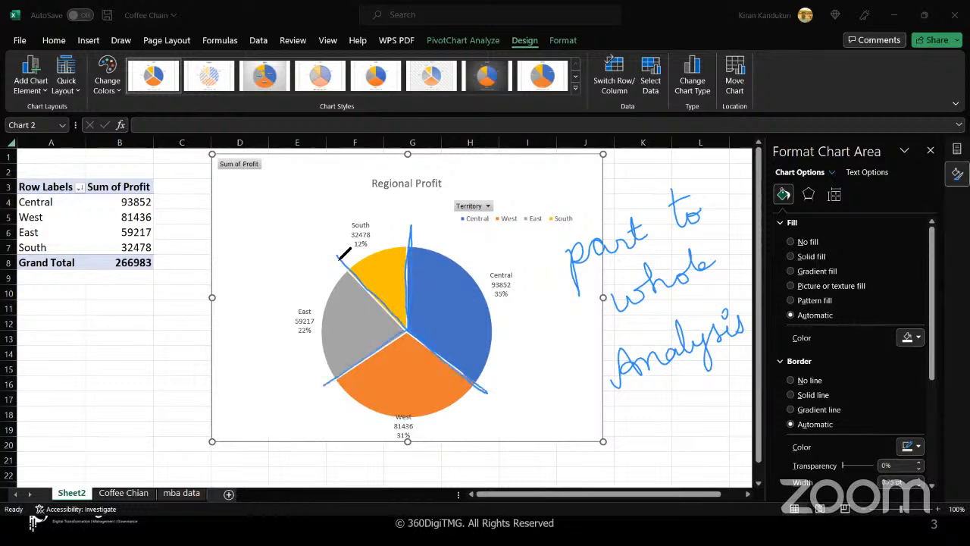
pyautogui.moveTo(342, 255)
pyautogui.mouseDown()
pyautogui.moveTo(410, 349)
pyautogui.moveTo(332, 376)
pyautogui.mouseUp()
pyautogui.moveTo(303, 318)
pyautogui.mouseDown()
pyautogui.moveTo(333, 383)
pyautogui.moveTo(497, 334)
pyautogui.moveTo(425, 419)
pyautogui.moveTo(337, 387)
pyautogui.mouseUp()
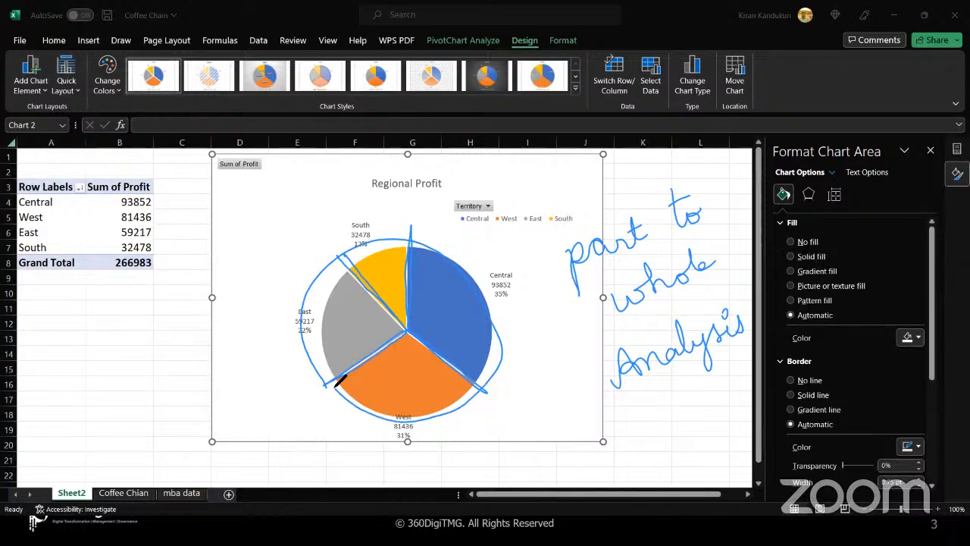
pyautogui.moveTo(538, 252); pyautogui.dragTo(540, 262)
pyautogui.moveTo(547, 251); pyautogui.dragTo(549, 261)
pyautogui.press('Escape')
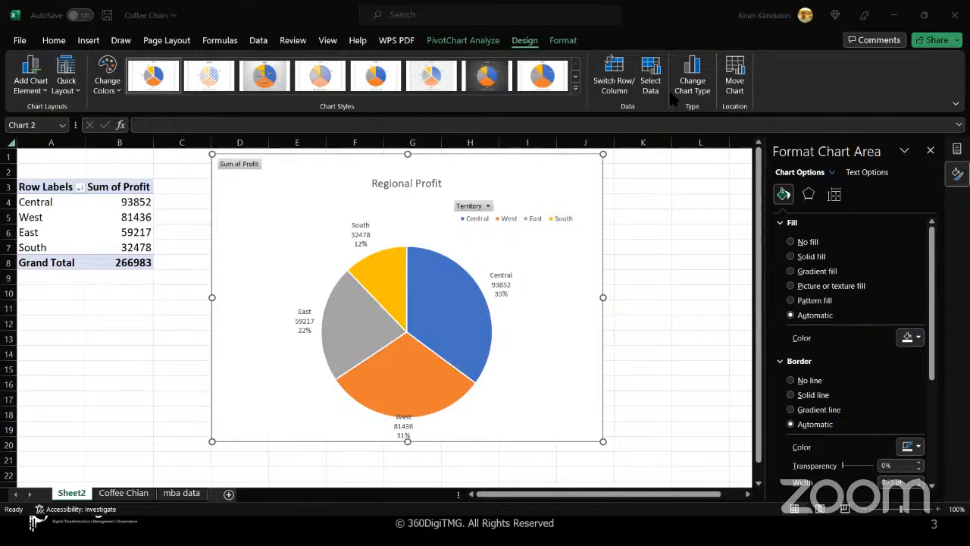
# - Change the chart type to the Doughnut subtype in the Pie category
pyautogui.click(695, 82)
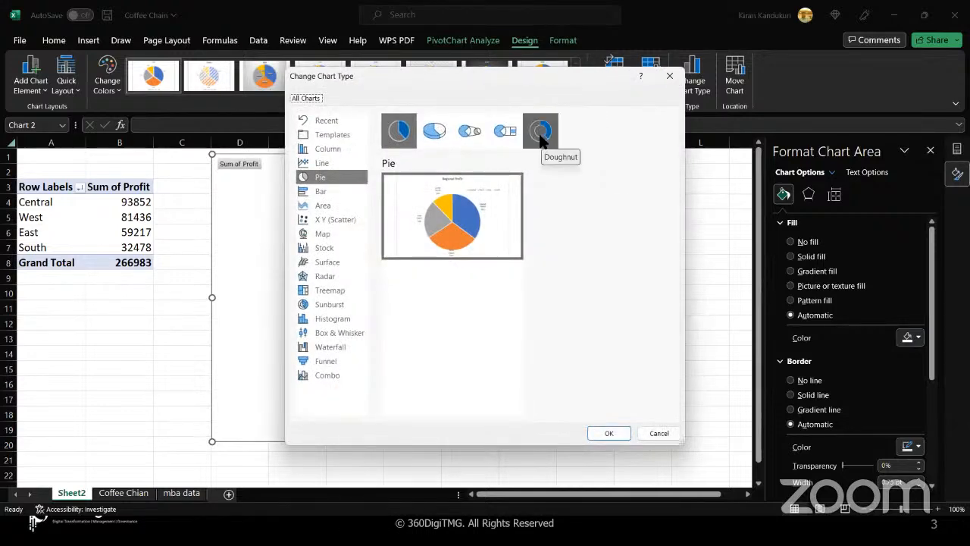
pyautogui.click(542, 135)
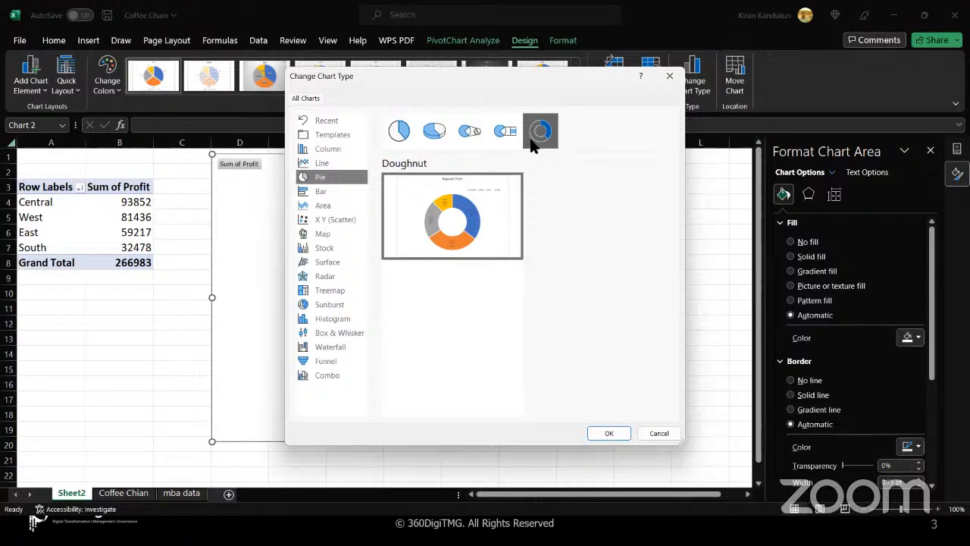
pyautogui.moveTo(445, 258)
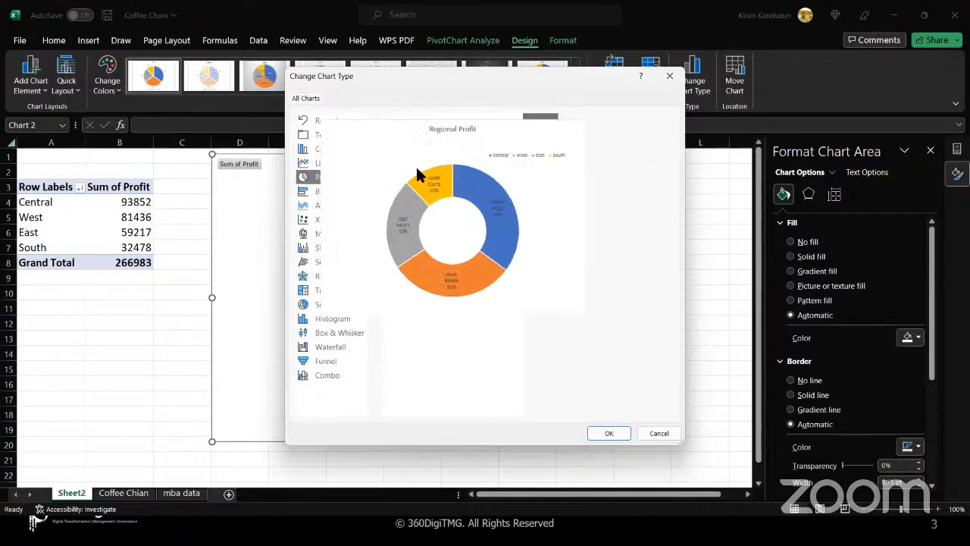
pyautogui.click(611, 432)
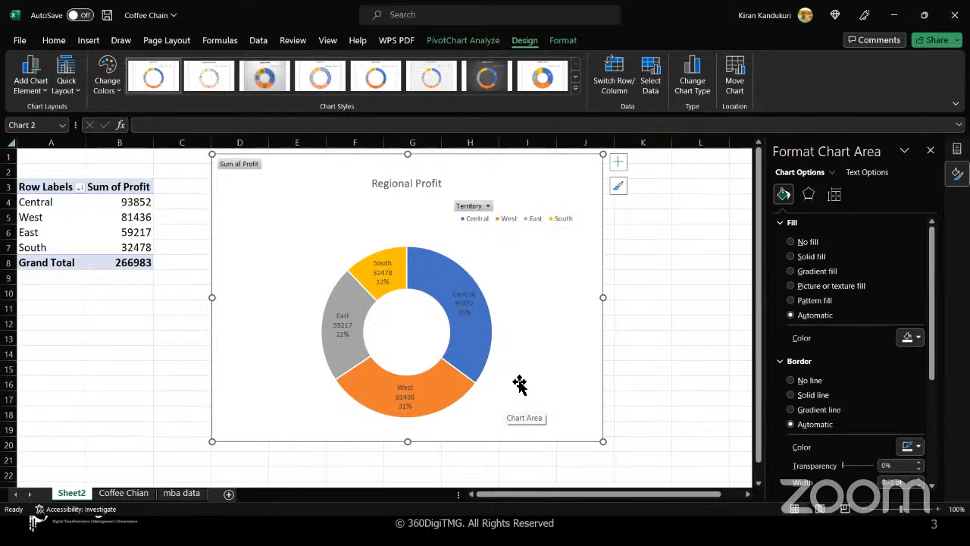
pyautogui.click(489, 208)
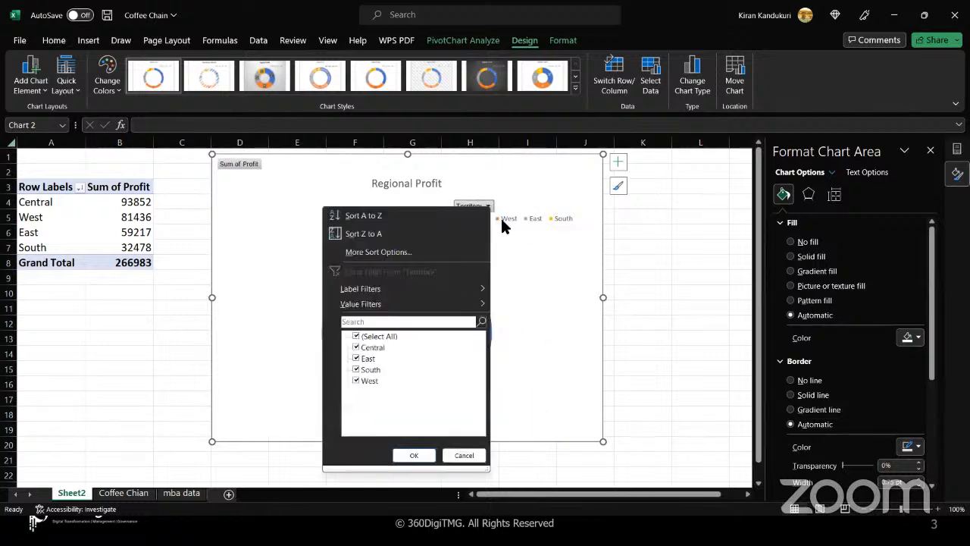
pyautogui.click(502, 222)
pyautogui.click(508, 285)
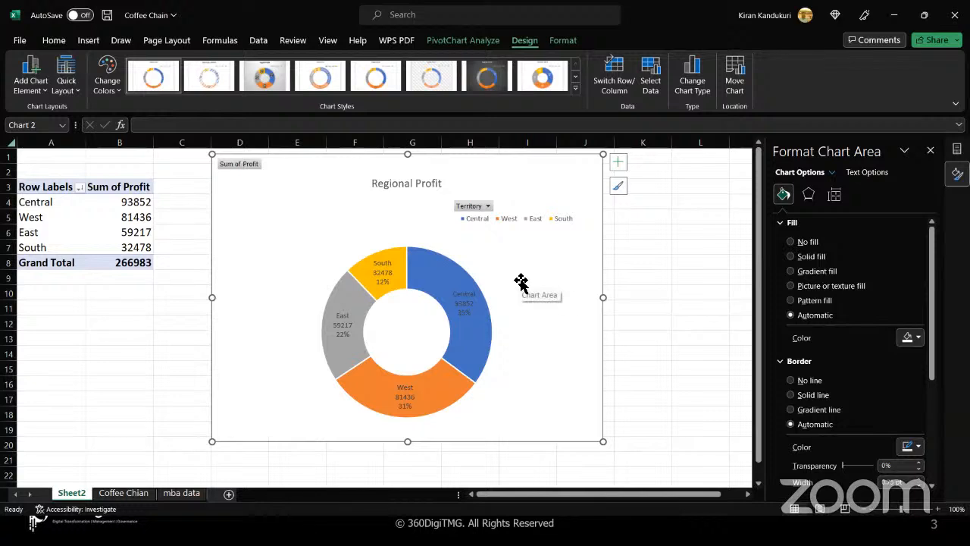
pyautogui.click(488, 207)
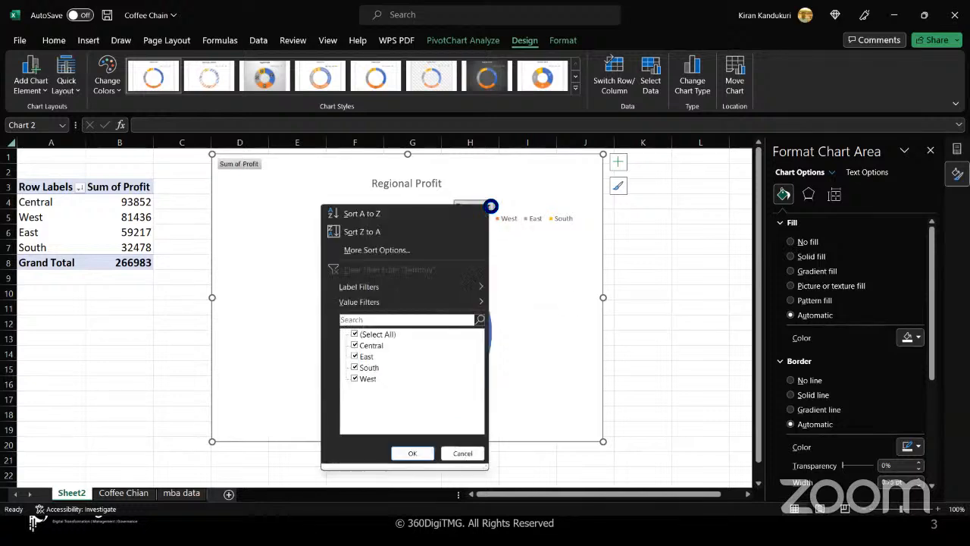
pyautogui.click(355, 357)
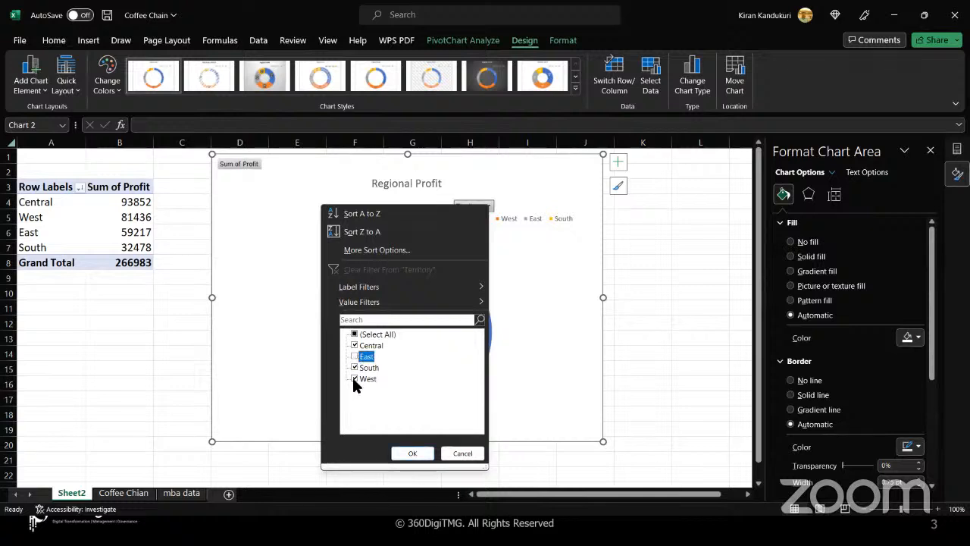
pyautogui.click(354, 379)
pyautogui.click(410, 453)
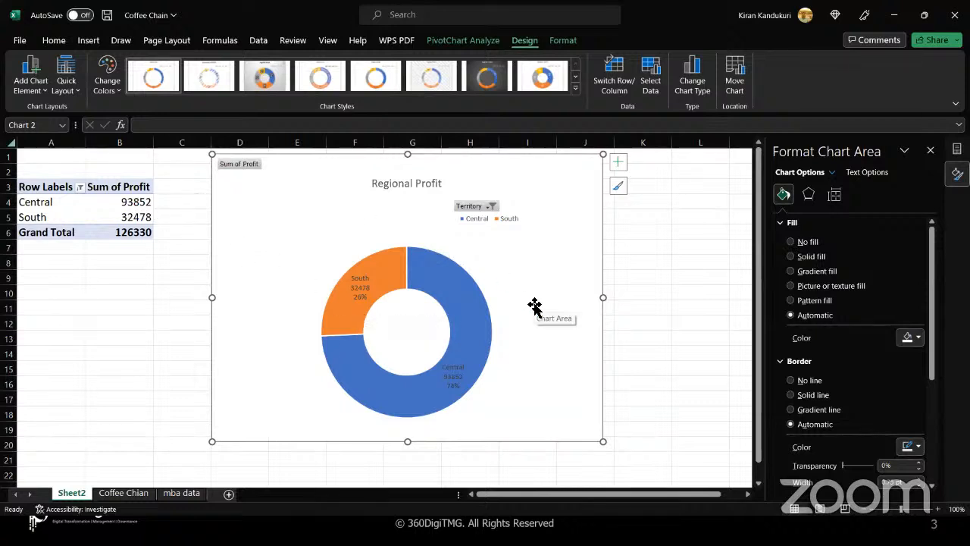
pyautogui.click(489, 207)
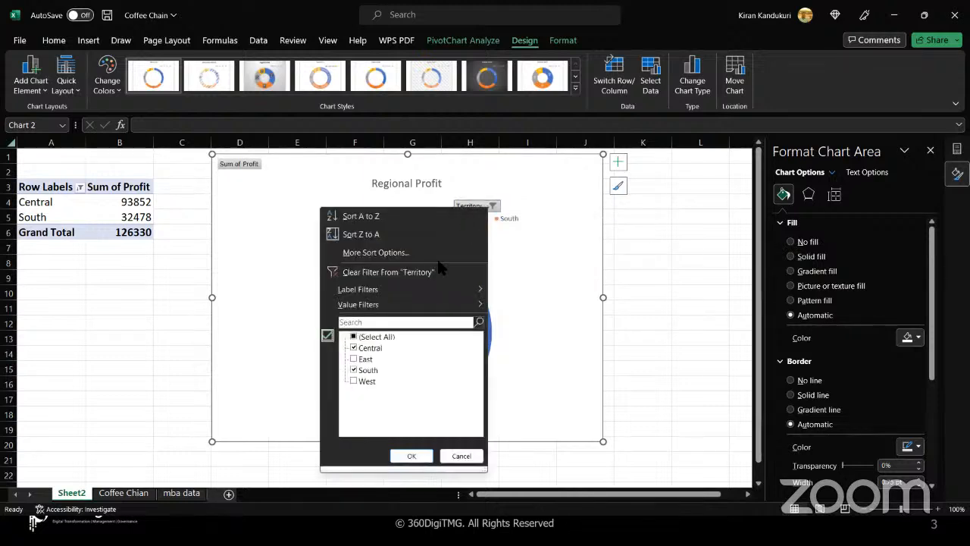
pyautogui.click(353, 360)
pyautogui.click(353, 380)
pyautogui.click(411, 456)
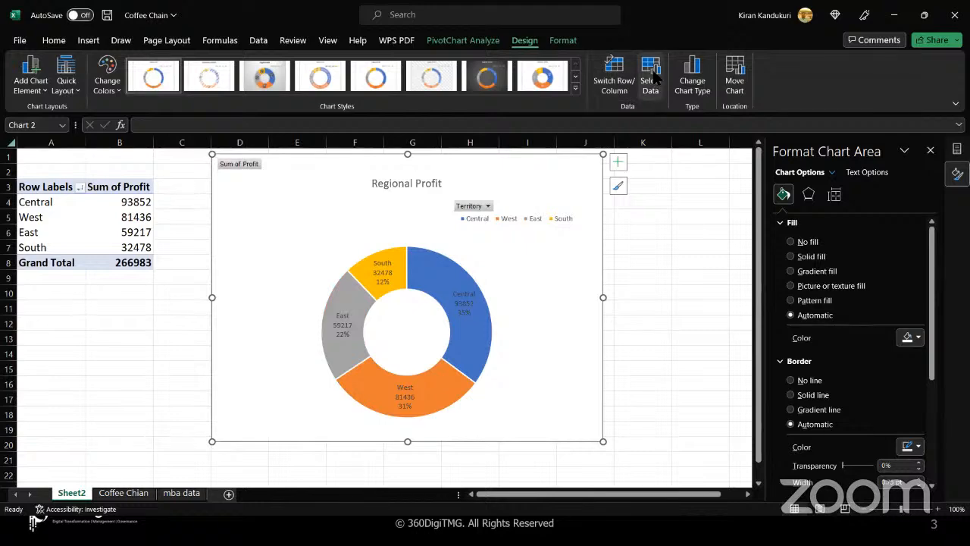
pyautogui.click(692, 76)
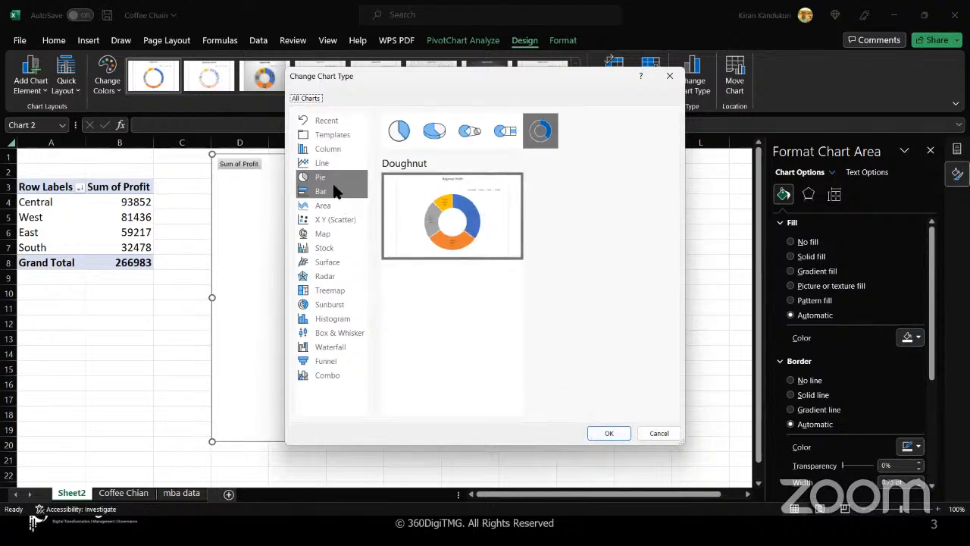
pyautogui.click(646, 434)
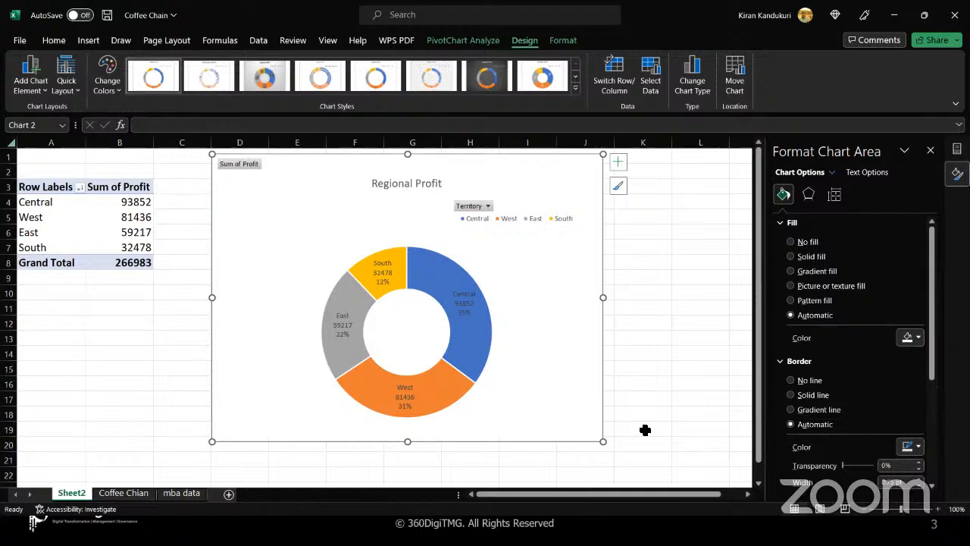
# - Switch to the Coffee Chain data sheet and close the Format Shape pane
pyautogui.click(124, 494)
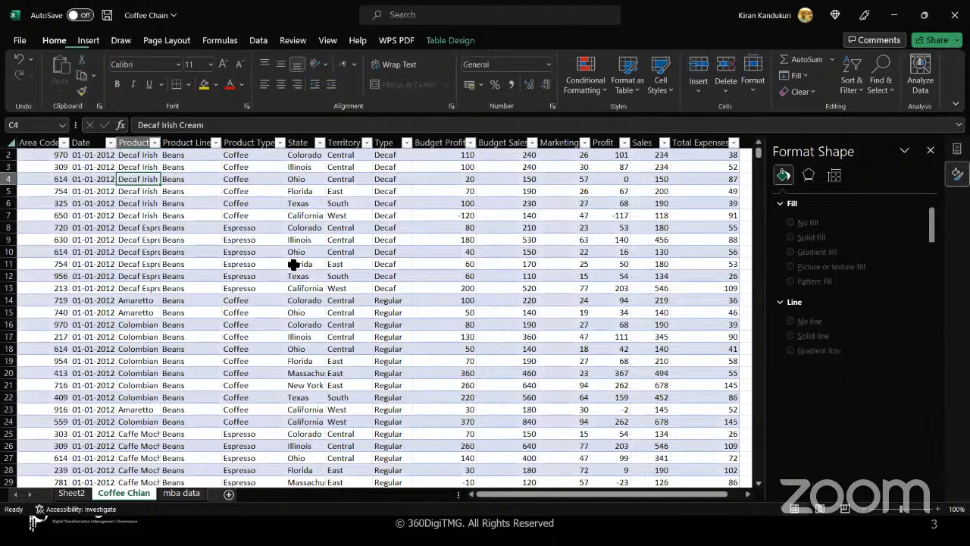
pyautogui.click(294, 264)
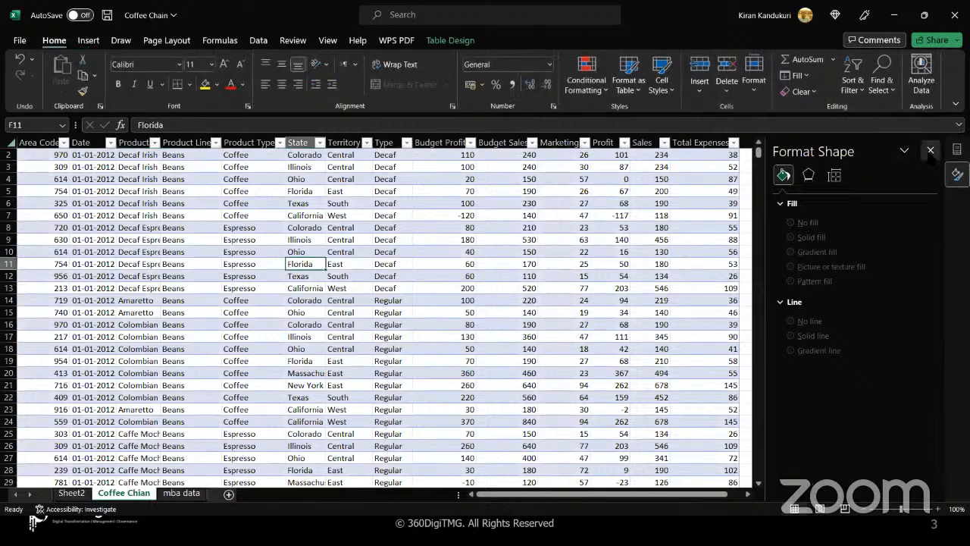
pyautogui.click(931, 151)
pyautogui.click(345, 251)
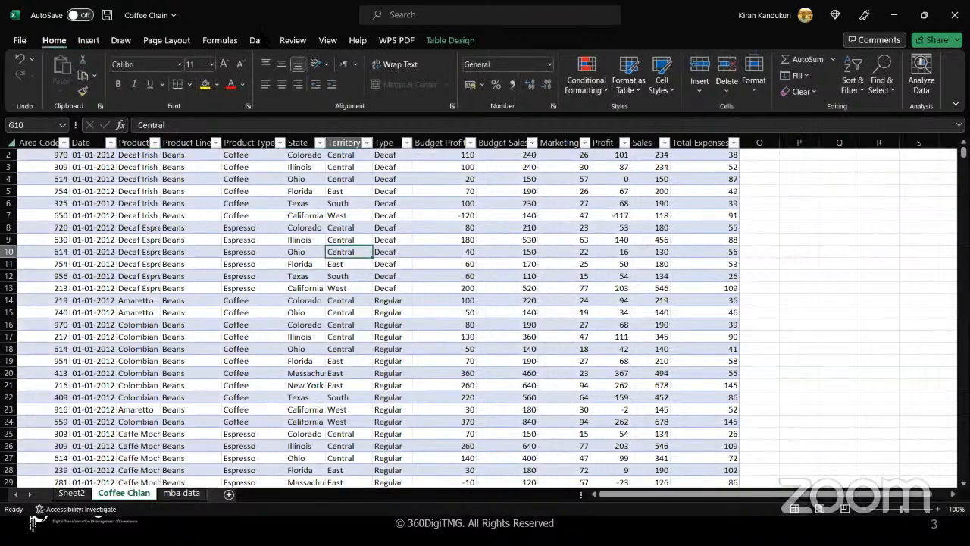
# - Insert a PivotTable from the CoffeeChain table onto a new worksheet
pyautogui.click(88, 42)
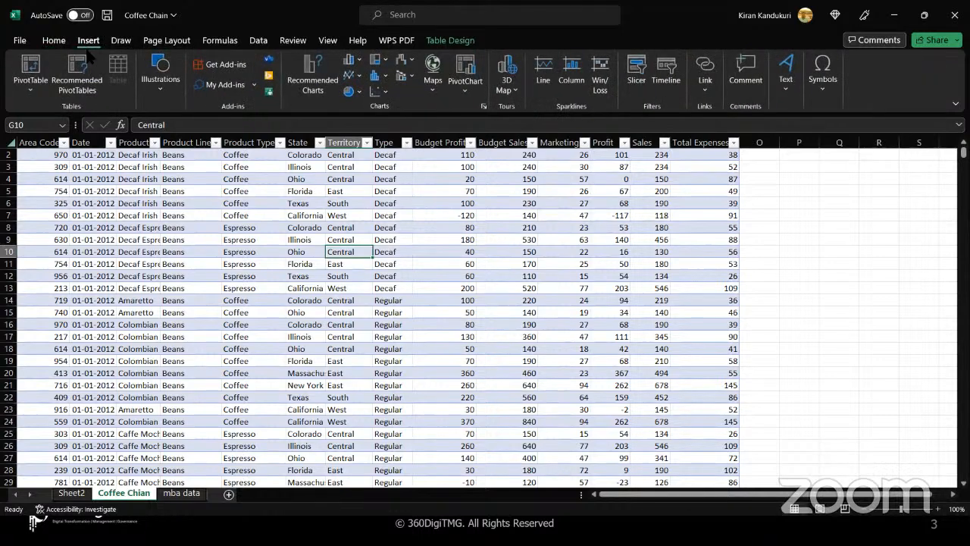
pyautogui.click(31, 67)
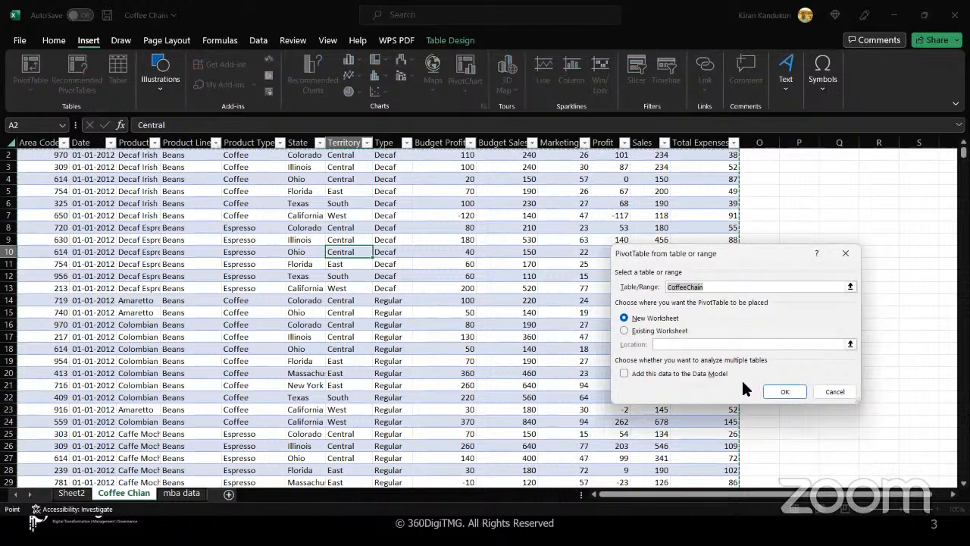
pyautogui.click(774, 388)
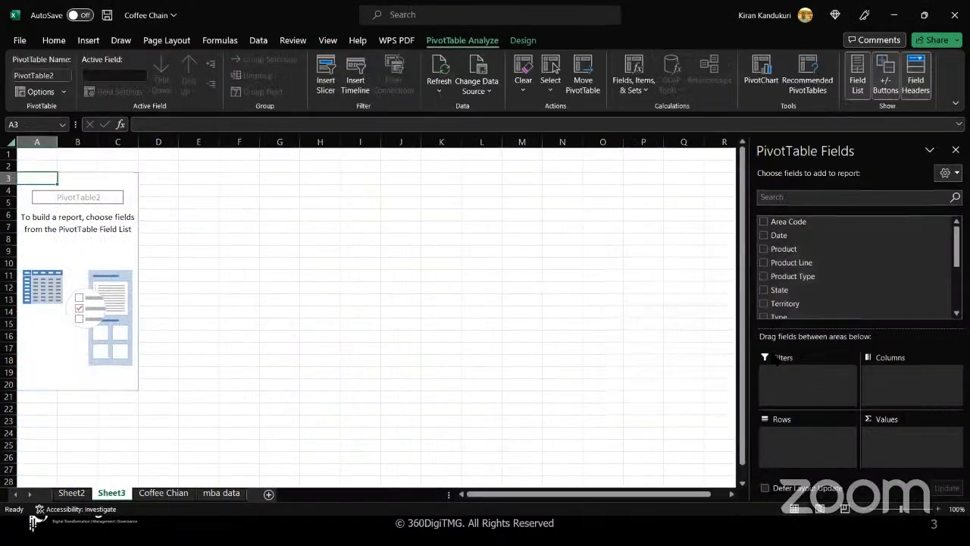
# - Put Date in the PivotTable rows and Sales in Values as Sum of Sales by year
pyautogui.moveTo(775, 236); pyautogui.dragTo(808, 446)
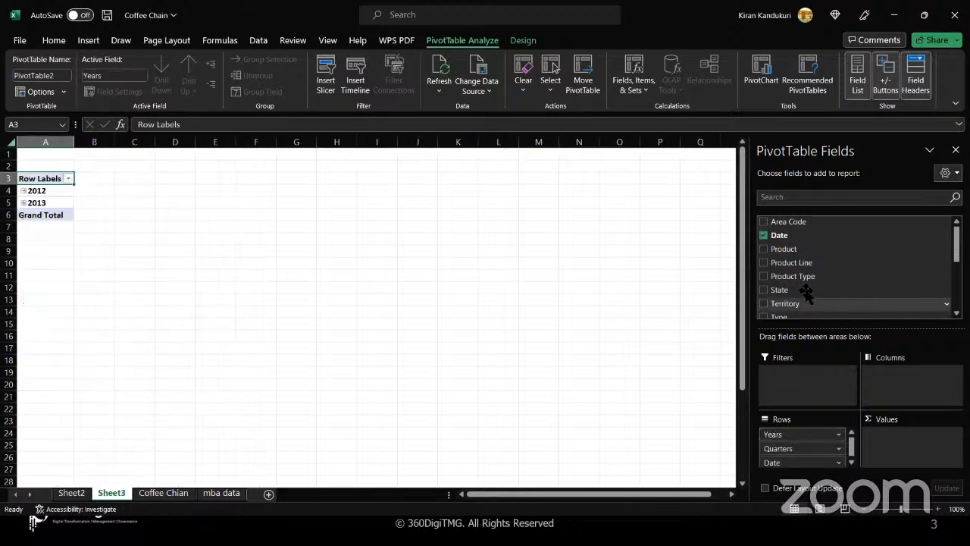
pyautogui.scroll(-3, 805, 294)
pyautogui.moveTo(783, 294); pyautogui.dragTo(899, 449)
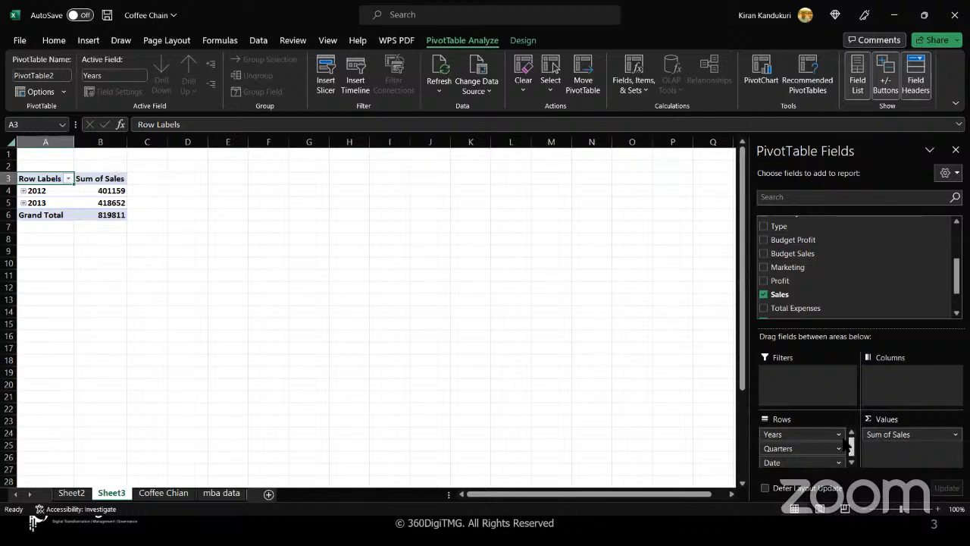
# - Expand 2012 and 2013 to show Qtr1–Qtr4 sales (totals 401159 and 418652)
pyautogui.click(838, 435)
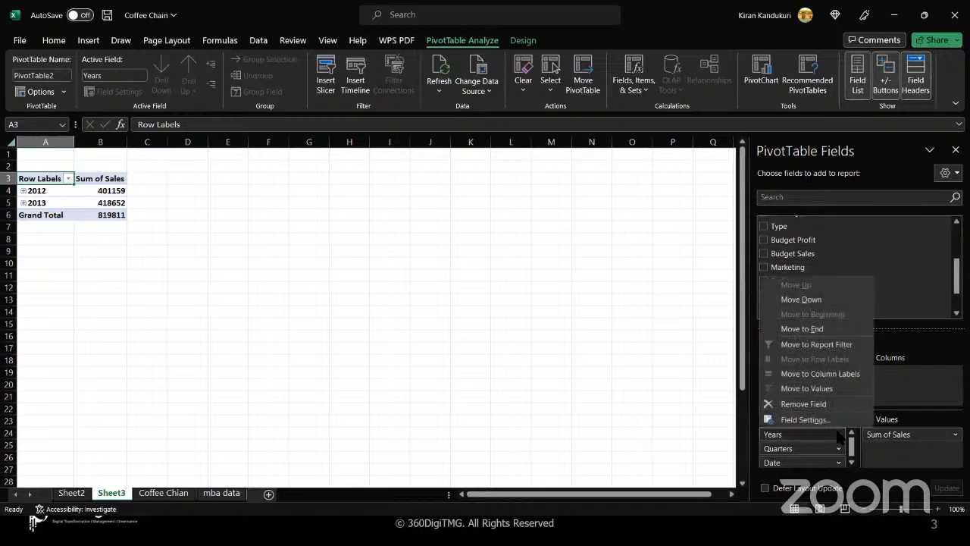
pyautogui.click(851, 461)
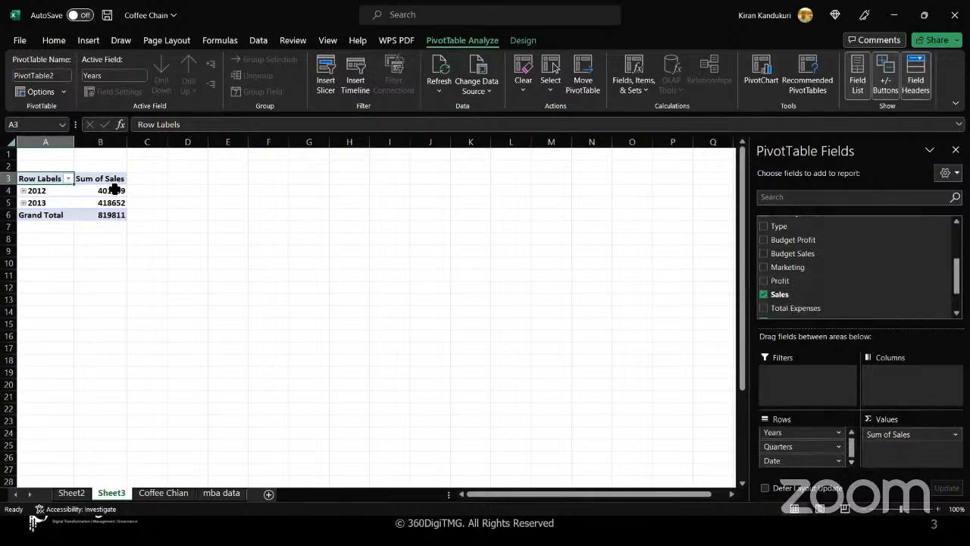
pyautogui.click(24, 191)
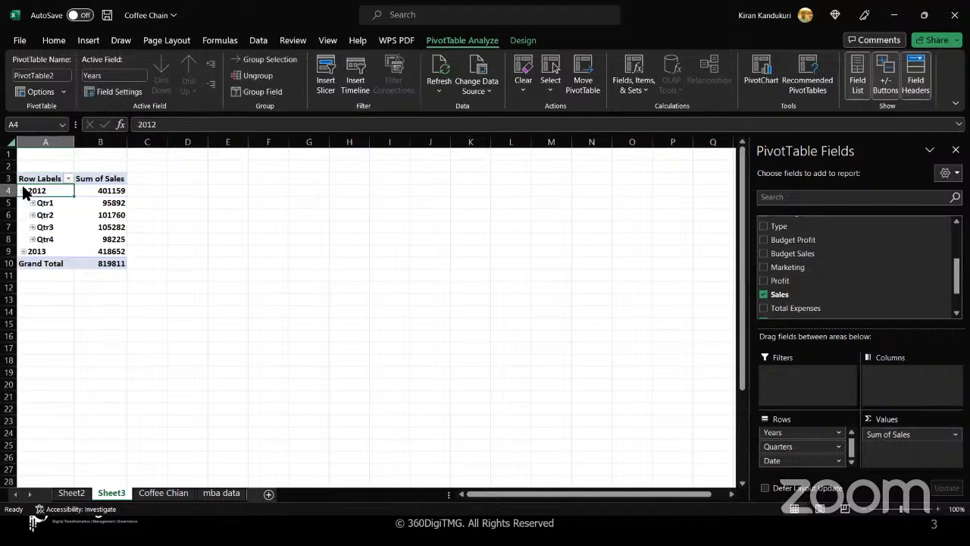
pyautogui.click(24, 252)
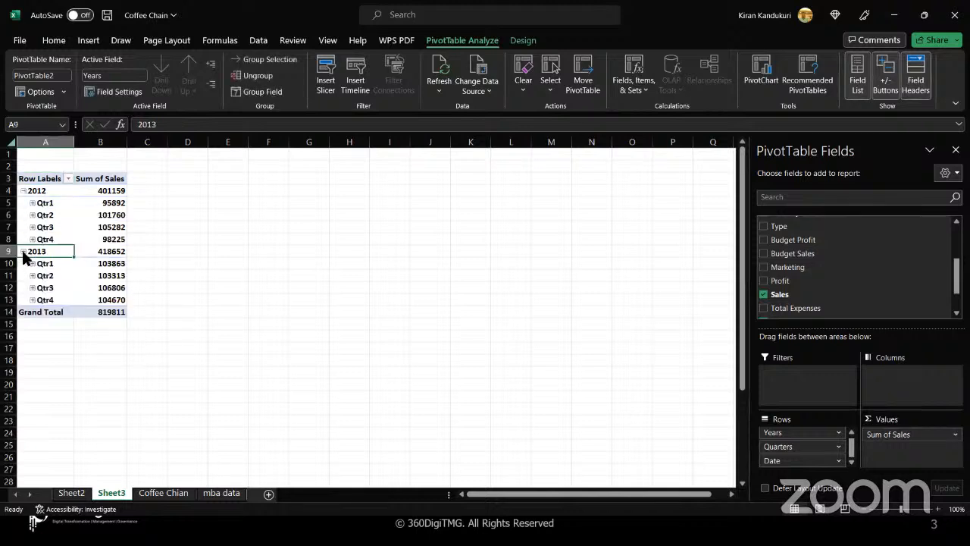
pyautogui.click(96, 207)
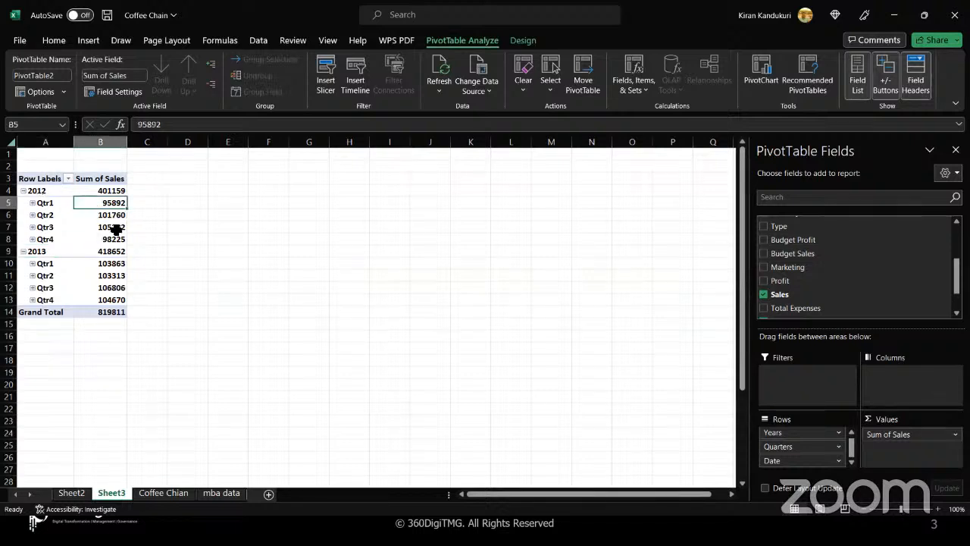
pyautogui.moveTo(83, 263)
# - Insert a 2-D line PivotChart of quarterly Sum of Sales and delete its legend
pyautogui.click(88, 40)
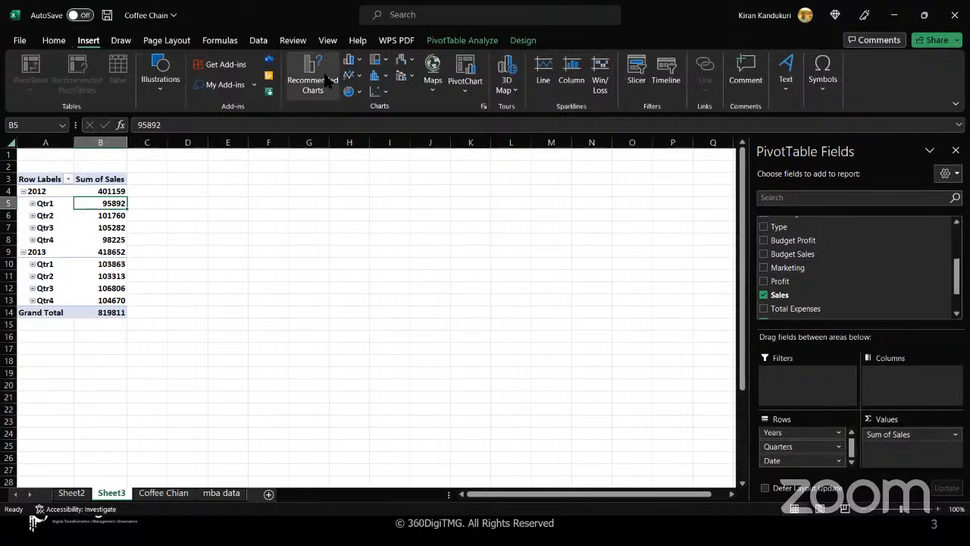
pyautogui.click(359, 75)
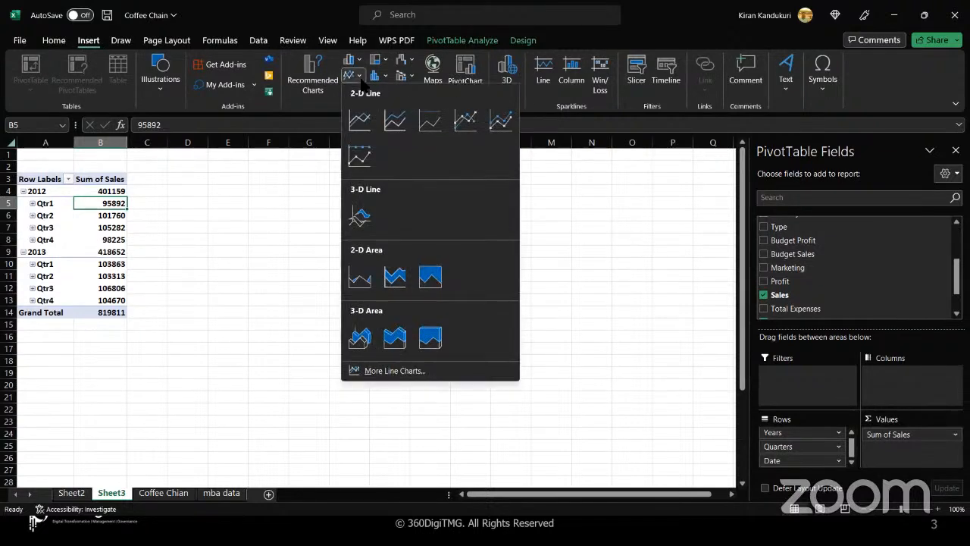
pyautogui.click(402, 129)
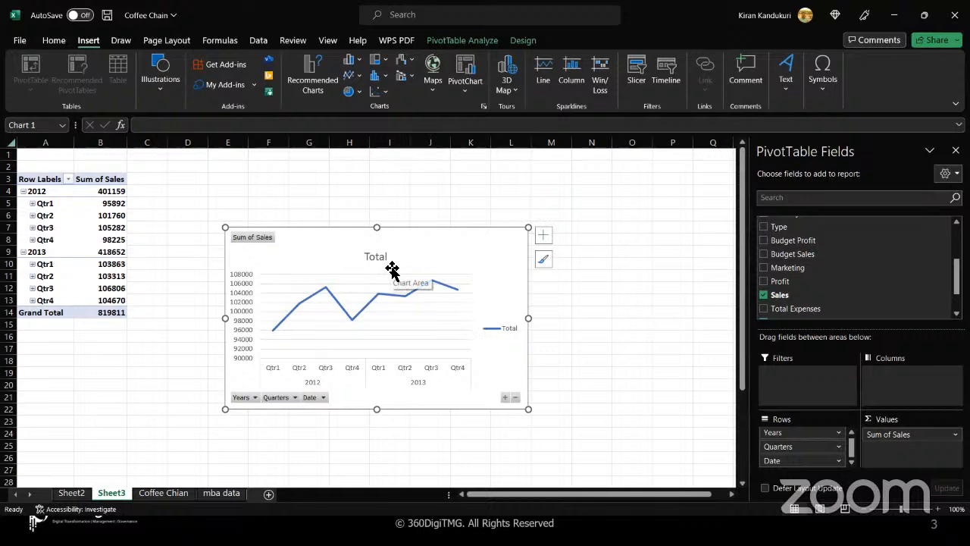
pyautogui.rightClick(498, 335)
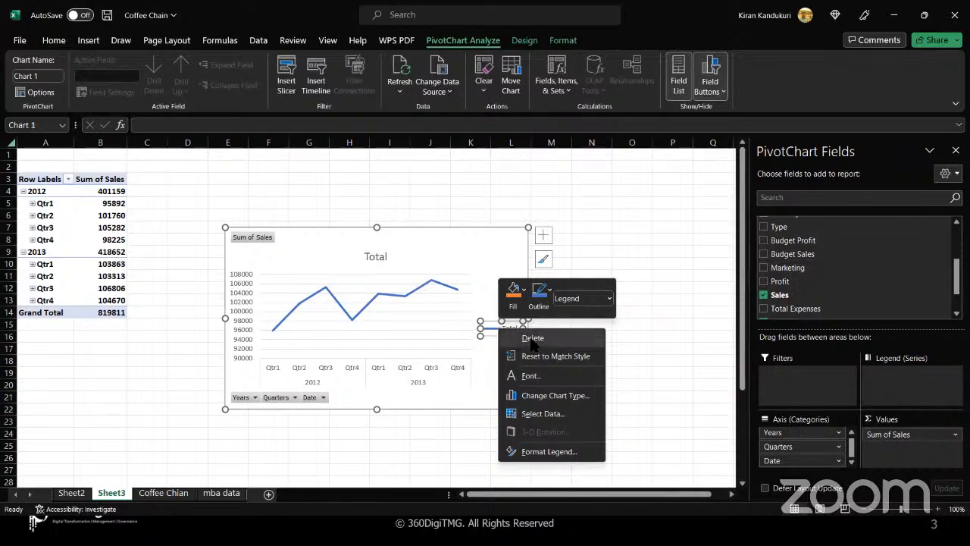
pyautogui.click(533, 338)
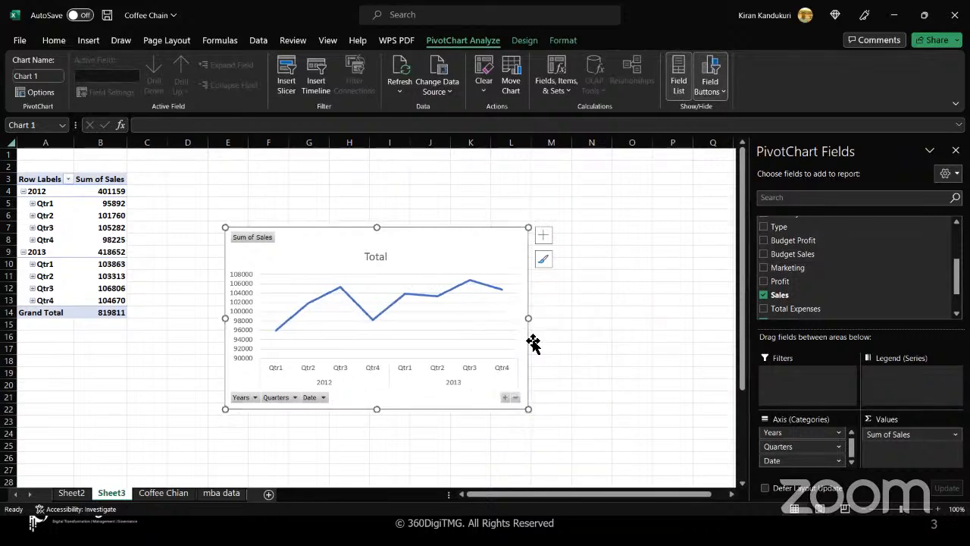
# - Enlarge the line chart by dragging its lower-right and upper-left corners outward
pyautogui.doubleClick(530, 409)
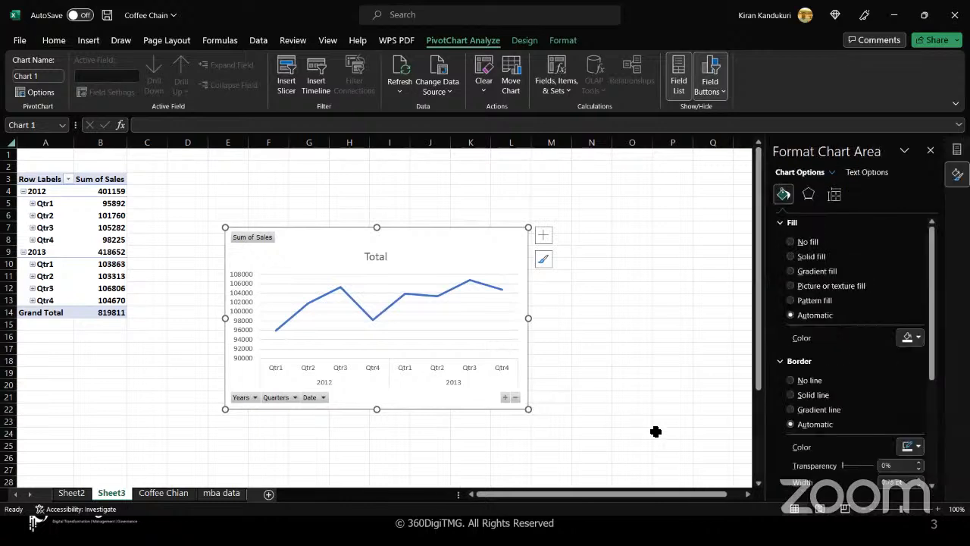
pyautogui.moveTo(528, 410); pyautogui.dragTo(676, 449)
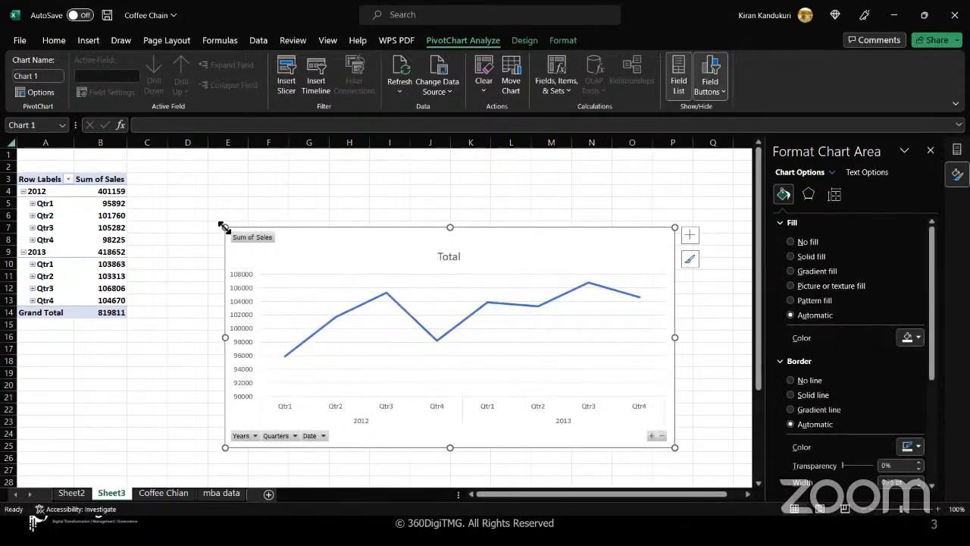
pyautogui.moveTo(224, 226); pyautogui.dragTo(190, 182)
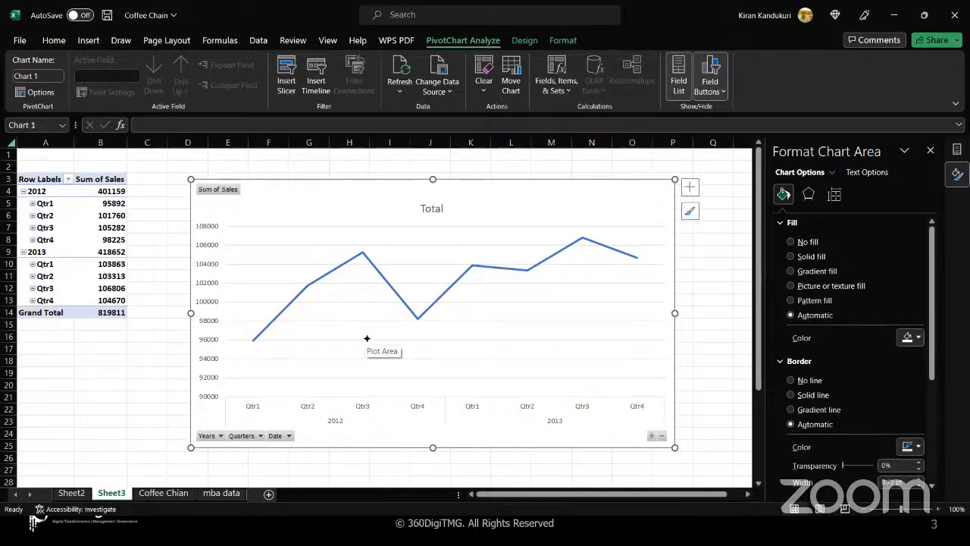
# - Handwrite 'Trend Analysis' with the pen beside the chart's Total title
pyautogui.moveTo(459, 193)
pyautogui.mouseDown()
pyautogui.moveTo(487, 181)
pyautogui.moveTo(481, 210)
pyautogui.moveTo(556, 190)
pyautogui.moveTo(568, 170)
pyautogui.mouseUp()
pyautogui.moveTo(562, 204)
pyautogui.mouseDown()
pyautogui.moveTo(561, 237)
pyautogui.moveTo(578, 212)
pyautogui.moveTo(605, 206)
pyautogui.moveTo(610, 182)
pyautogui.moveTo(634, 224)
pyautogui.moveTo(646, 191)
pyautogui.mouseUp()
pyautogui.click(639, 182)
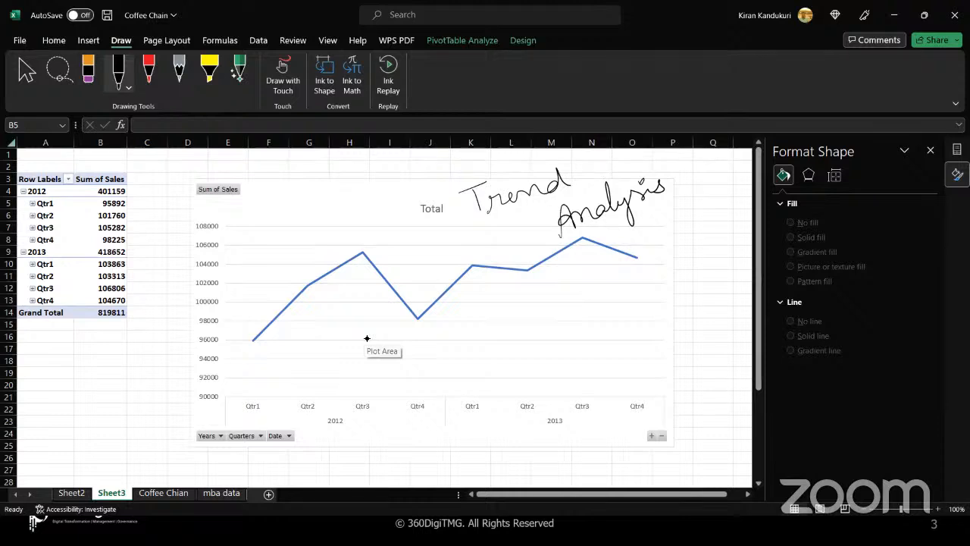
# - Sketch a rising trend arrow, a curve, an oval around 2012 and a box around 2013
pyautogui.moveTo(260, 365); pyautogui.dragTo(569, 257)
pyautogui.moveTo(670, 219); pyautogui.dragTo(703, 207)
pyautogui.moveTo(696, 203); pyautogui.dragTo(697, 230)
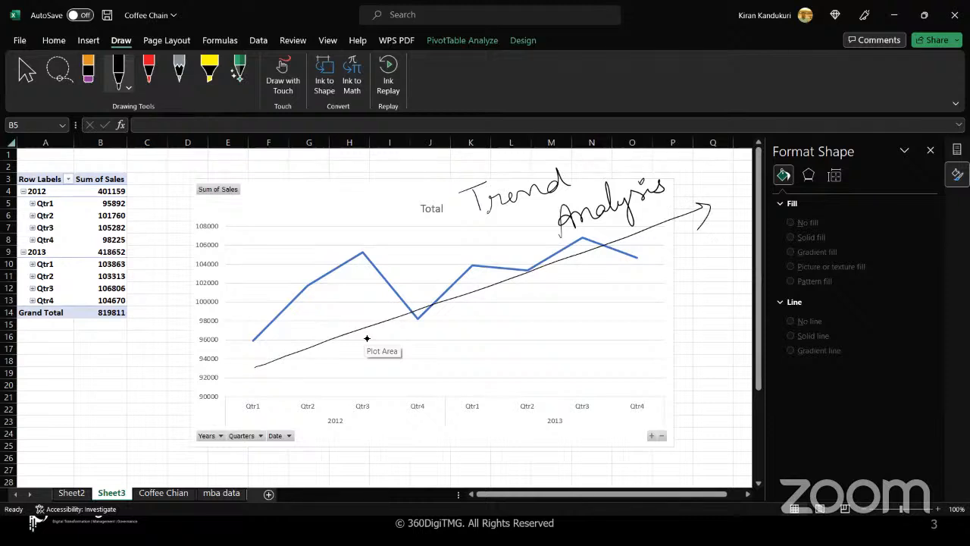
pyautogui.moveTo(264, 347)
pyautogui.mouseDown()
pyautogui.moveTo(334, 278)
pyautogui.moveTo(408, 308)
pyautogui.mouseUp()
pyautogui.moveTo(337, 339)
pyautogui.mouseDown()
pyautogui.moveTo(706, 203)
pyautogui.moveTo(703, 213)
pyautogui.mouseUp()
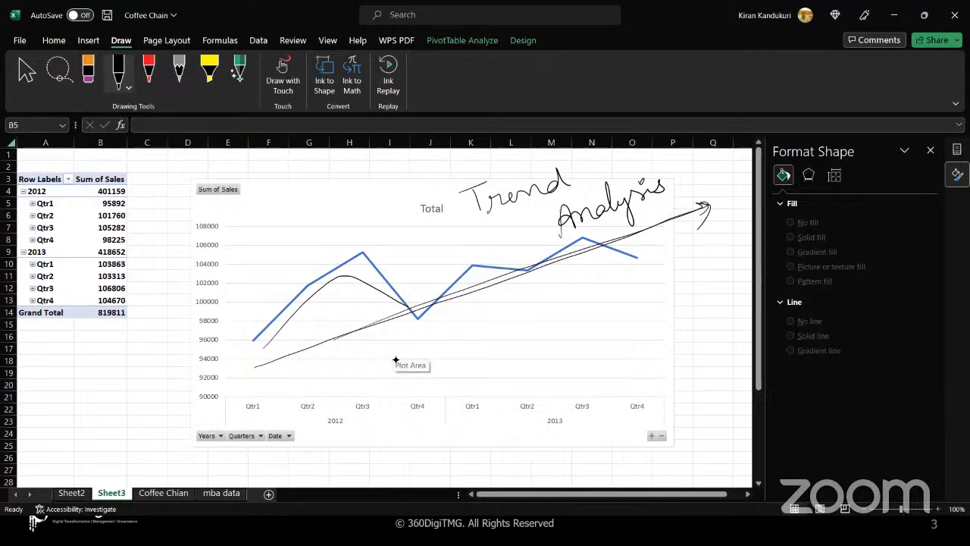
pyautogui.moveTo(391, 250)
pyautogui.mouseDown()
pyautogui.moveTo(252, 322)
pyautogui.moveTo(394, 397)
pyautogui.moveTo(433, 269)
pyautogui.moveTo(438, 363)
pyautogui.moveTo(526, 375)
pyautogui.moveTo(652, 333)
pyautogui.moveTo(485, 224)
pyautogui.moveTo(468, 356)
pyautogui.mouseUp()
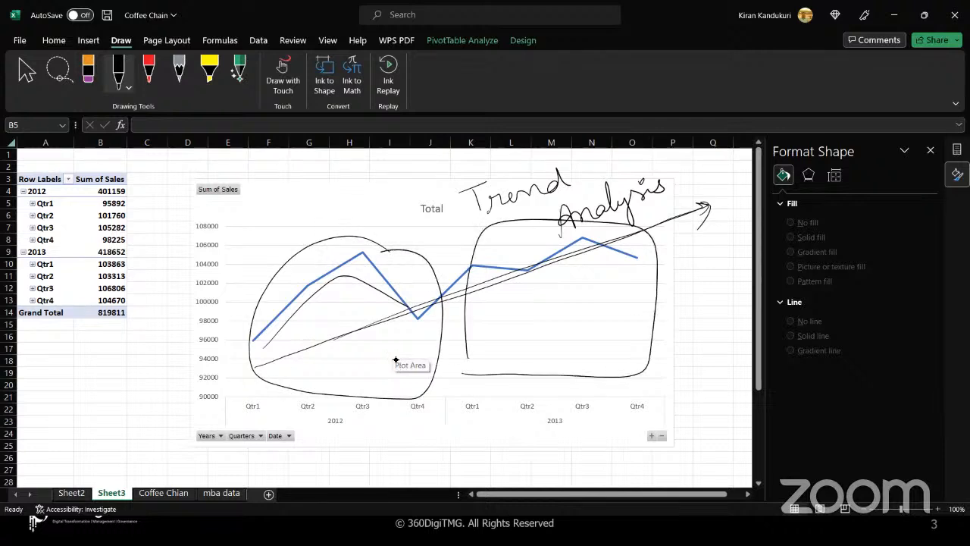
pyautogui.moveTo(486, 300); pyautogui.dragTo(631, 238)
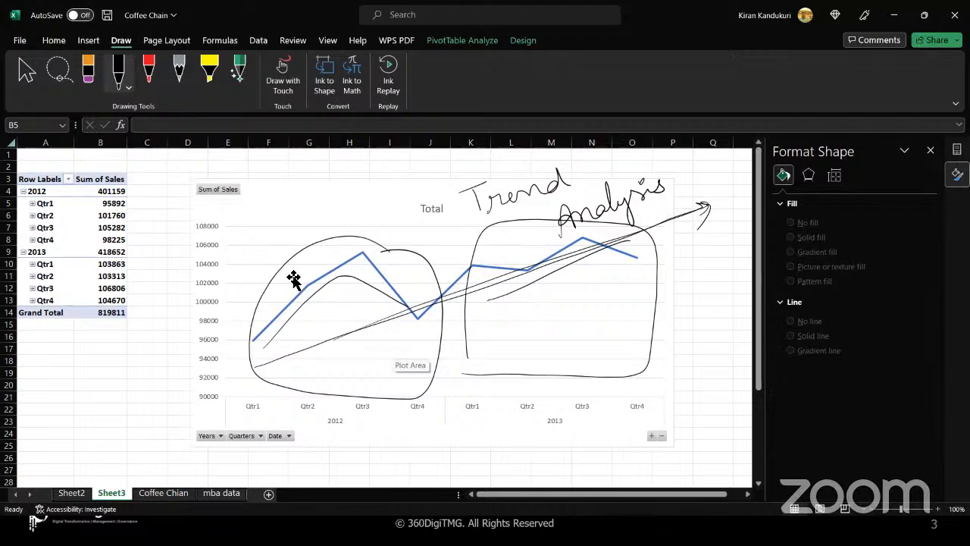
# - Undo the ink annotations and the Trend Analysis note with Ctrl+Z
pyautogui.click(372, 341)
pyautogui.hotkey('ctrl', 'z')
pyautogui.hotkey('ctrl', 'z')
pyautogui.hotkey('ctrl', 'z')
pyautogui.hotkey('ctrl', 'z')
pyautogui.hotkey('ctrl', 'z')
pyautogui.hotkey('ctrl', 'z')
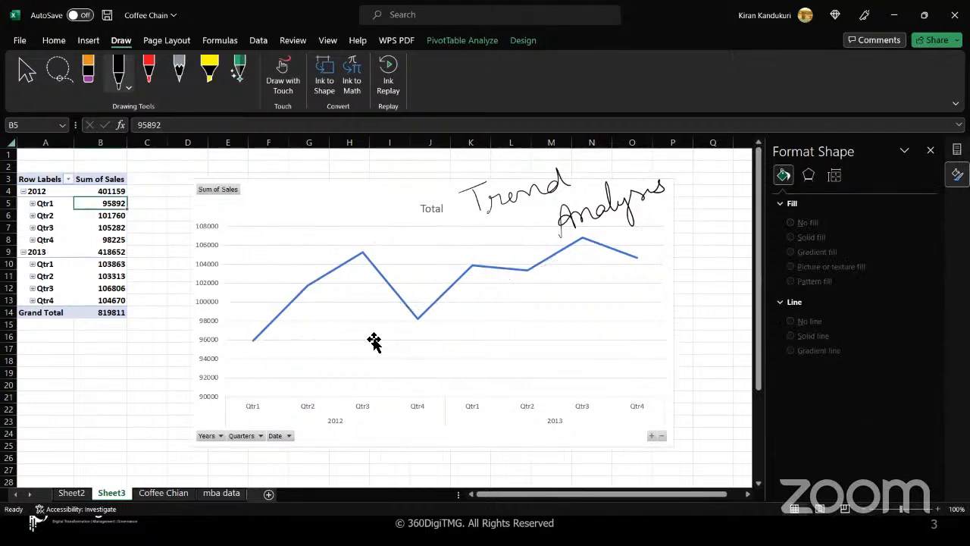
pyautogui.hotkey('ctrl', 'z')
pyautogui.hotkey('ctrl', 'z')
pyautogui.hotkey('ctrl', 'z')
pyautogui.hotkey('ctrl', 'z')
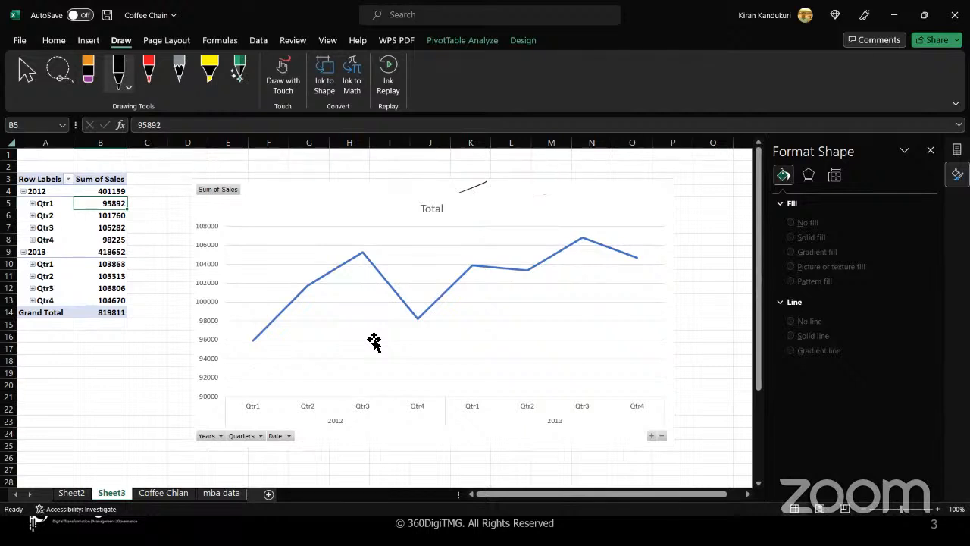
pyautogui.click(265, 256)
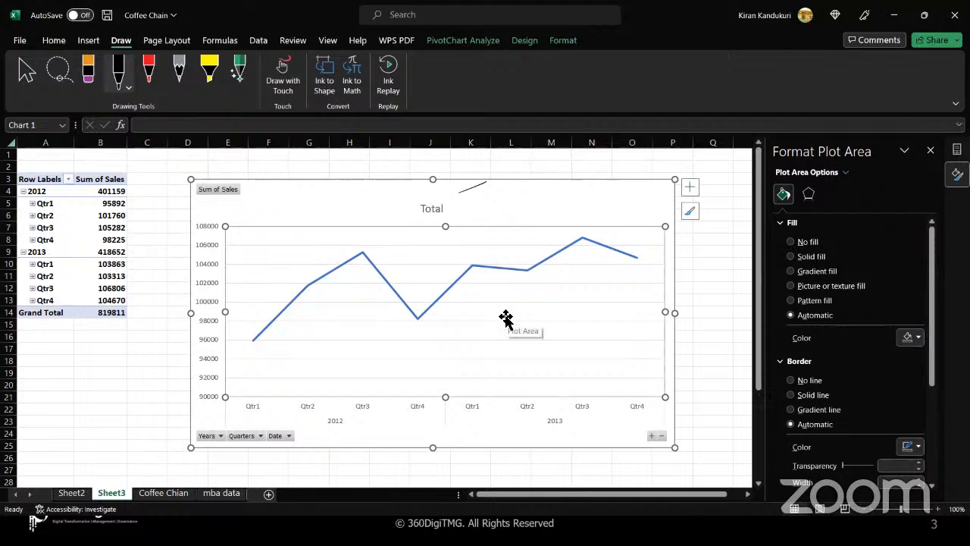
# - Apply a blue-background chart style with a white sales line and TOTAL title
pyautogui.click(463, 42)
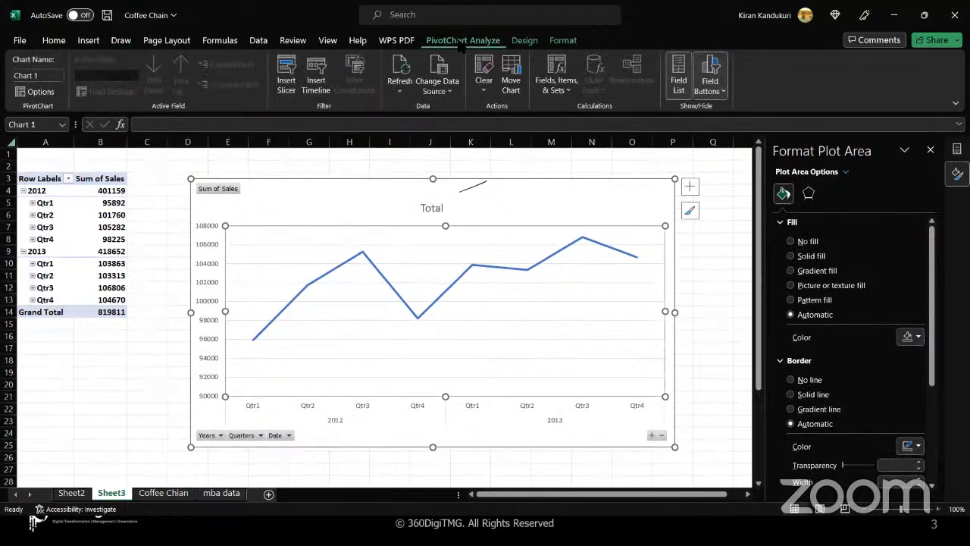
pyautogui.click(524, 42)
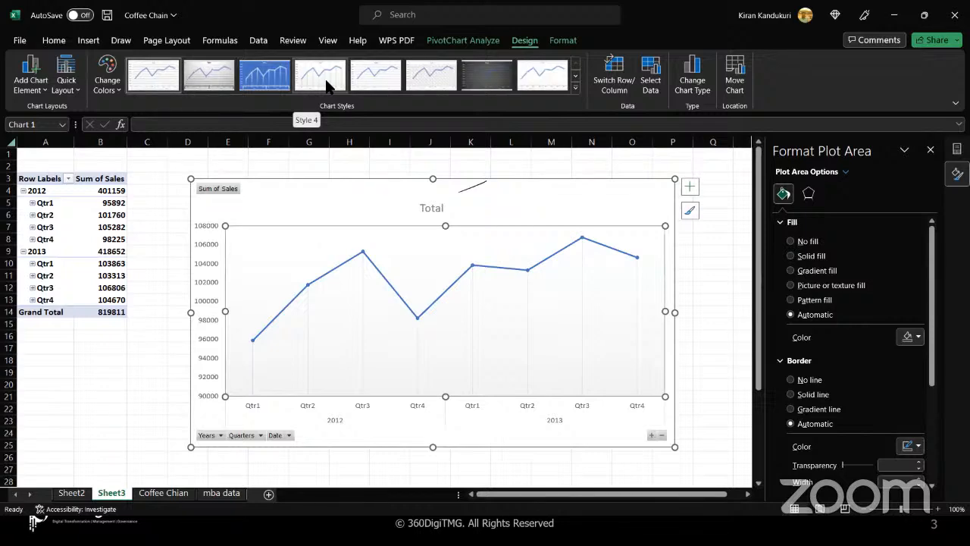
pyautogui.click(274, 76)
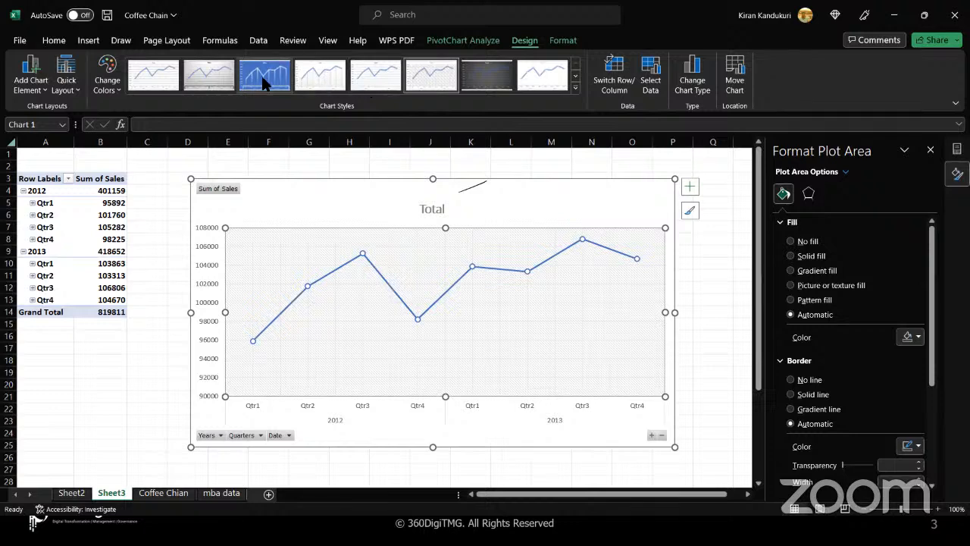
pyautogui.click(262, 76)
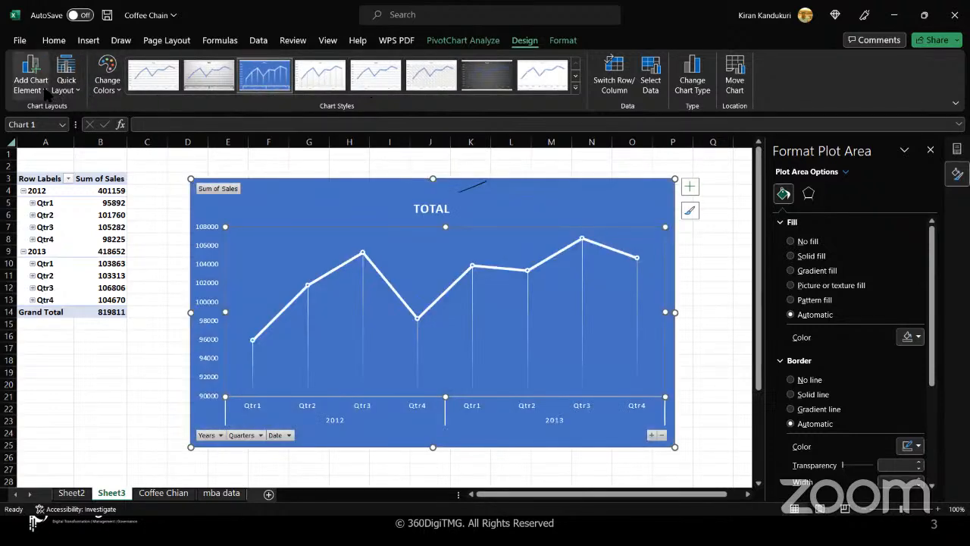
pyautogui.click(44, 91)
pyautogui.moveTo(67, 165)
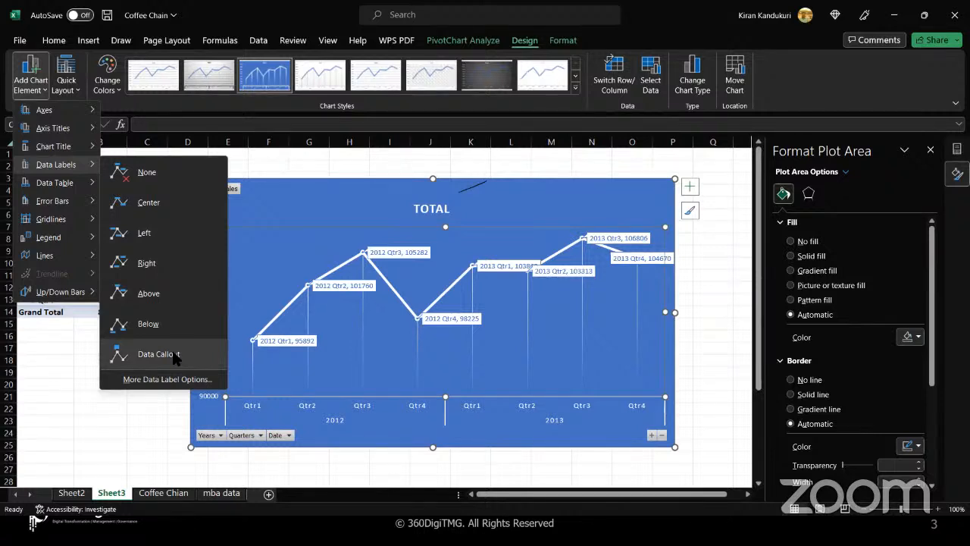
pyautogui.click(167, 297)
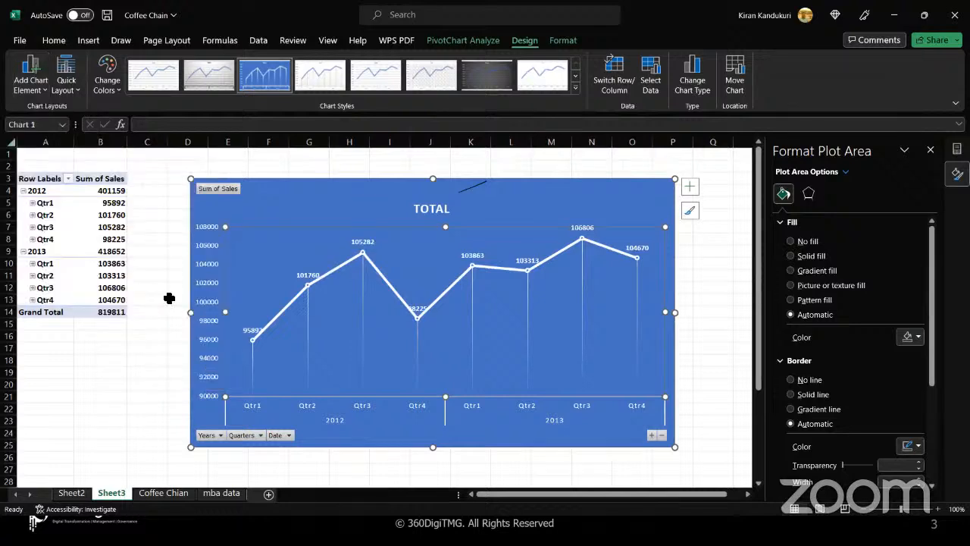
pyautogui.click(45, 89)
pyautogui.moveTo(50, 119)
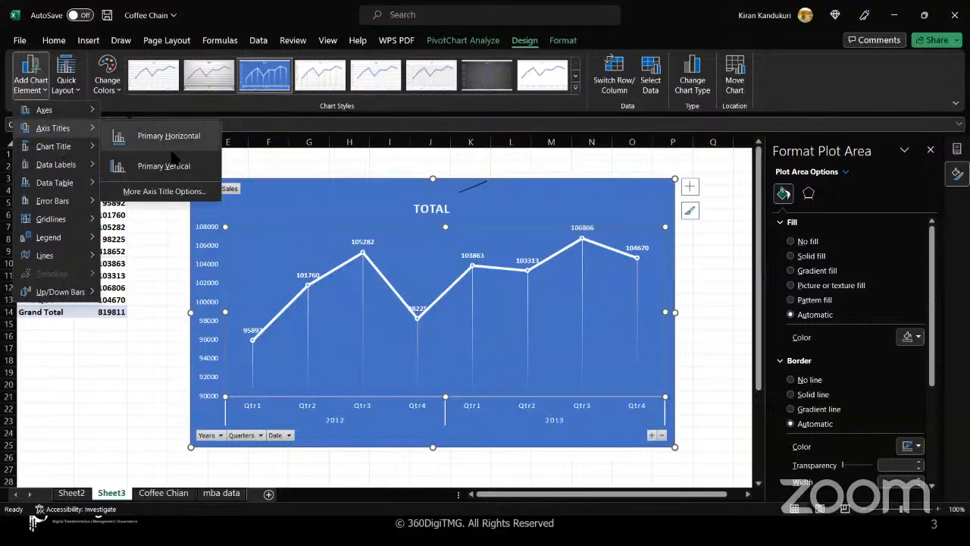
# - Add a primary vertical axis title and replace its placeholder text with 'Sales'
pyautogui.click(184, 173)
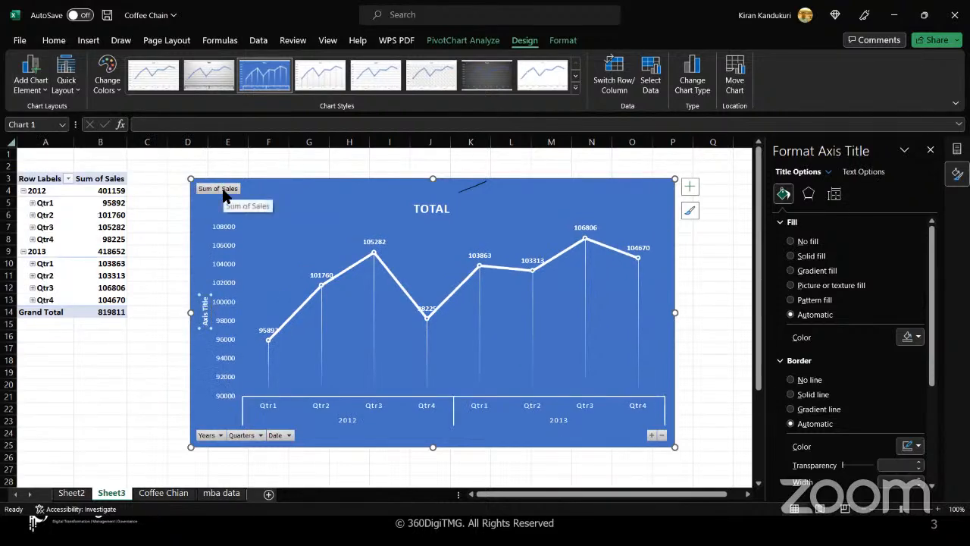
pyautogui.click(223, 194)
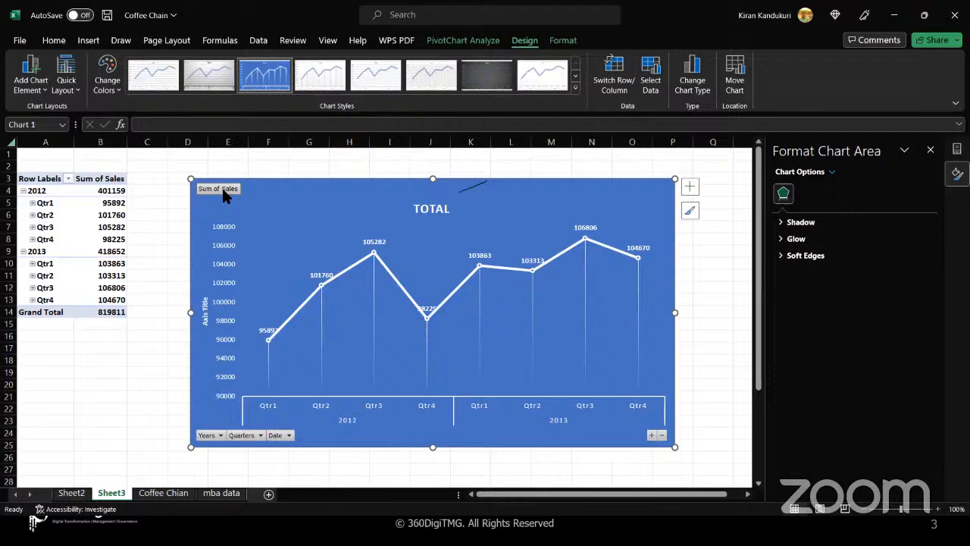
pyautogui.rightClick(224, 196)
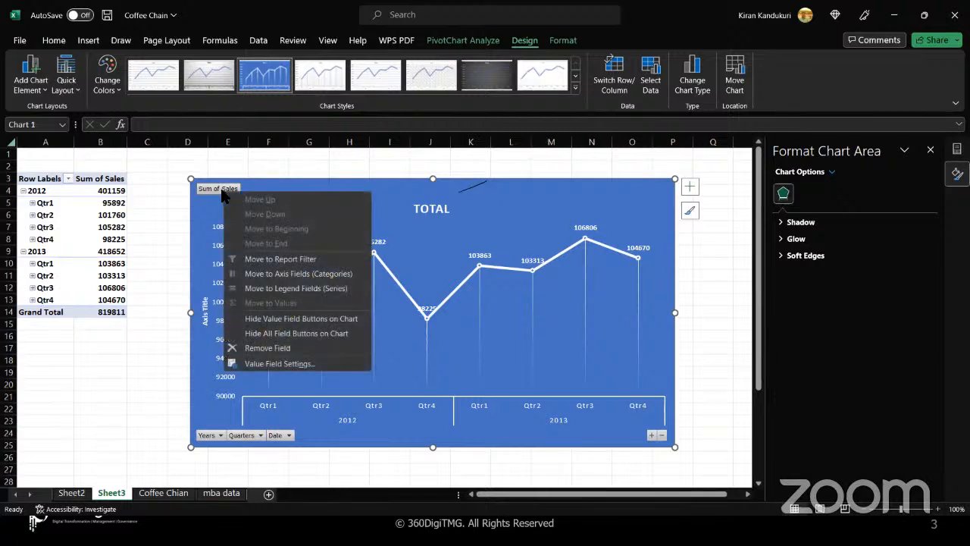
pyautogui.press('Escape')
pyautogui.click(206, 311)
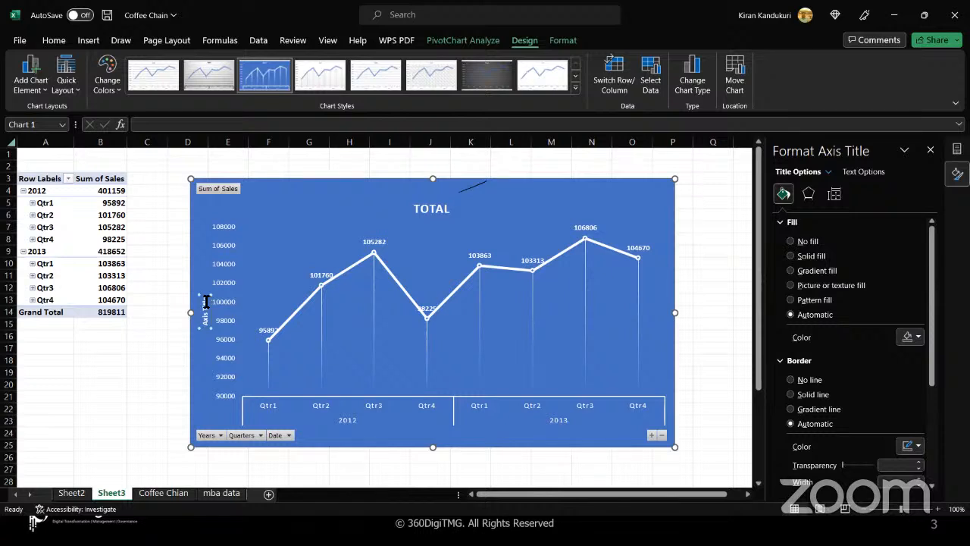
pyautogui.press('BackSpace')
pyautogui.press('BackSpace')
pyautogui.press('BackSpace')
pyautogui.press('BackSpace')
pyautogui.press('BackSpace')
pyautogui.press('BackSpace')
pyautogui.press('BackSpace')
pyautogui.press('BackSpace')
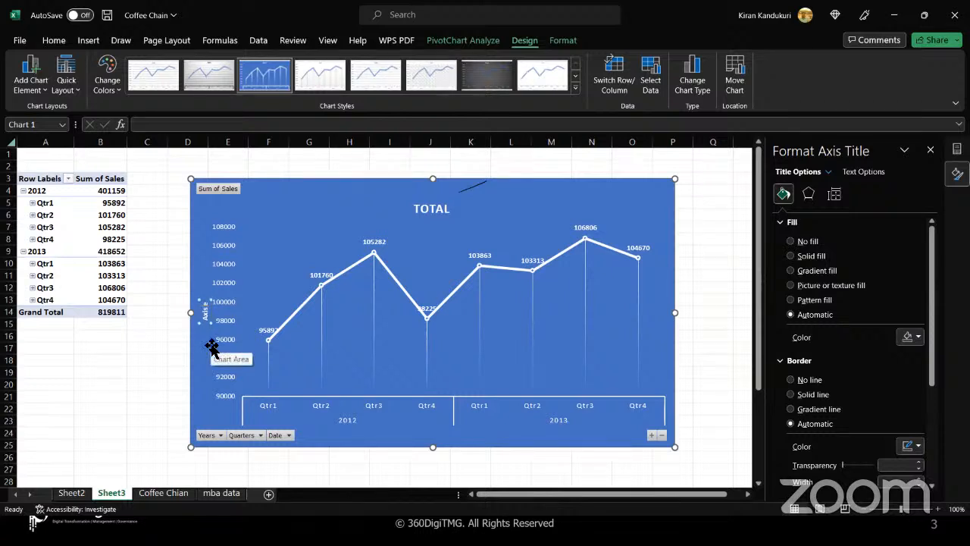
pyautogui.press('BackSpace')
pyautogui.write('Sales')
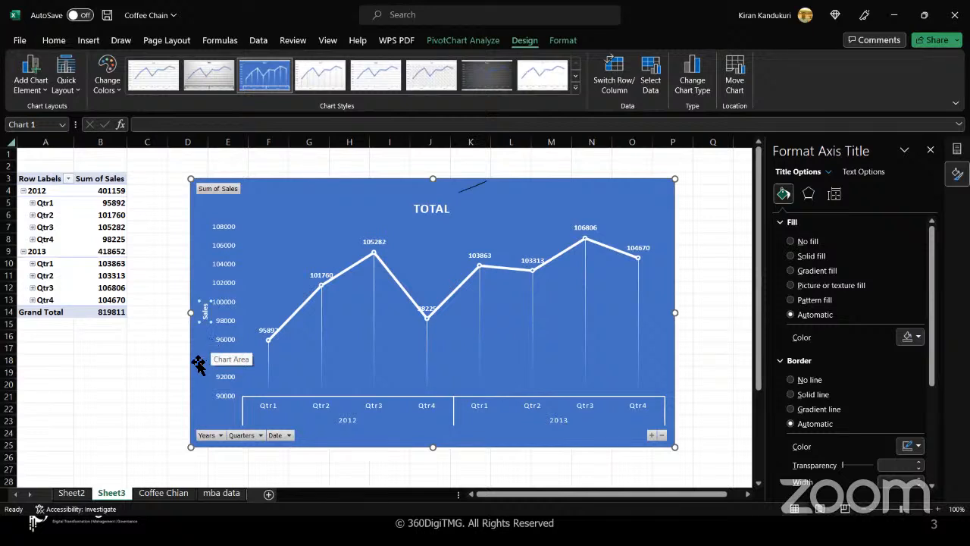
pyautogui.click(198, 364)
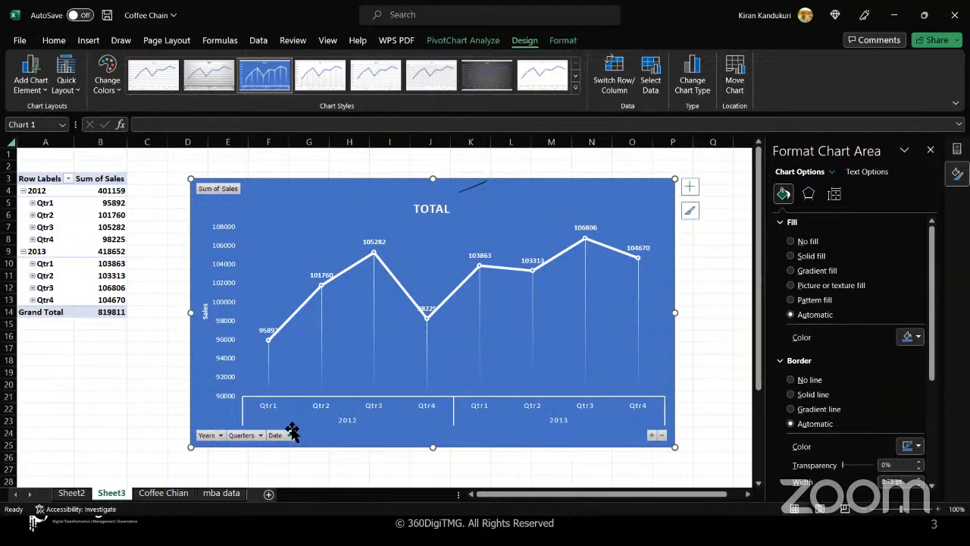
pyautogui.click(220, 435)
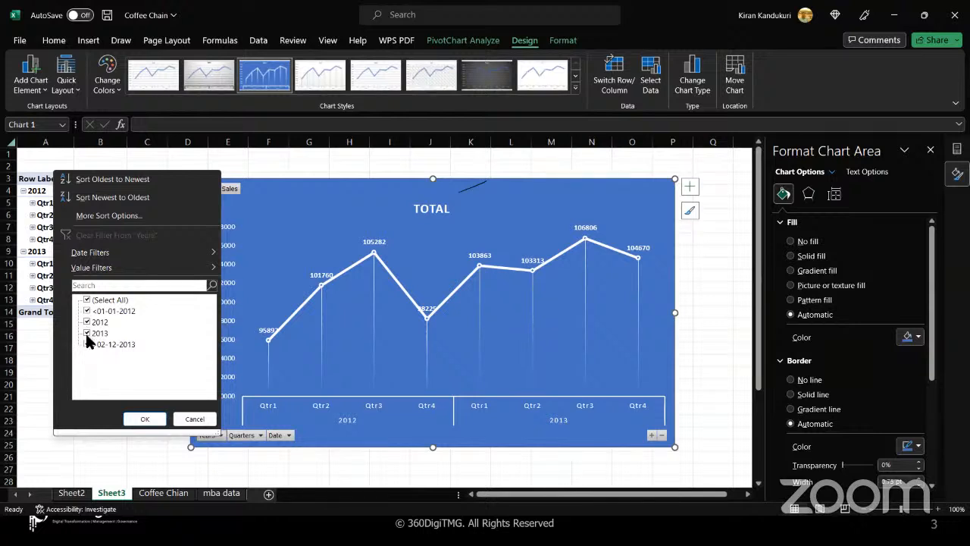
pyautogui.click(260, 437)
pyautogui.click(260, 437)
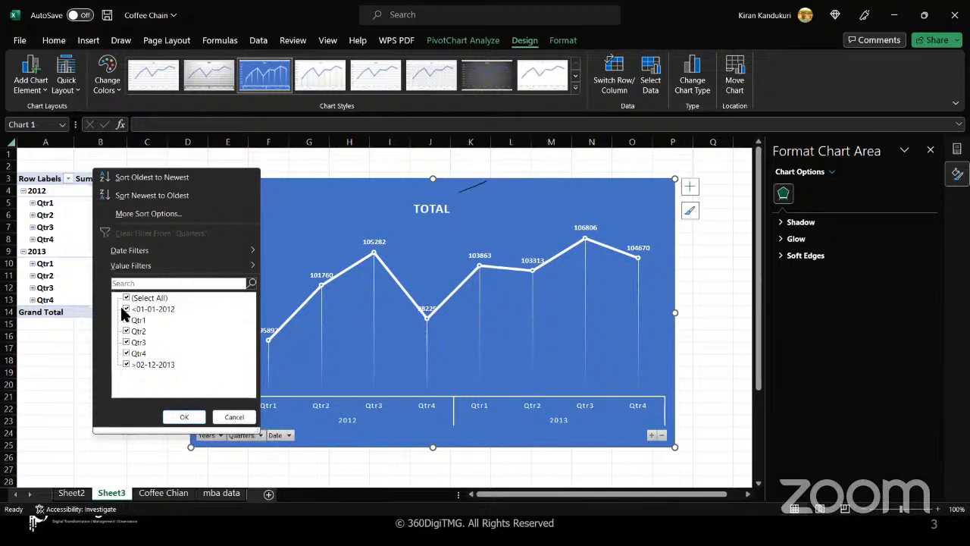
pyautogui.click(288, 438)
pyautogui.click(288, 437)
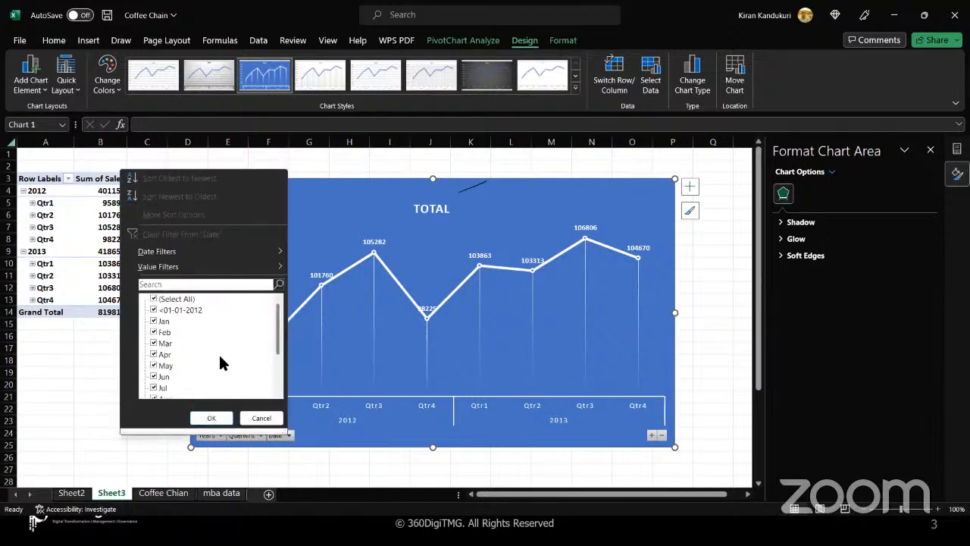
pyautogui.scroll(-3, 220, 362)
pyautogui.scroll(3, 218, 352)
pyautogui.click(163, 446)
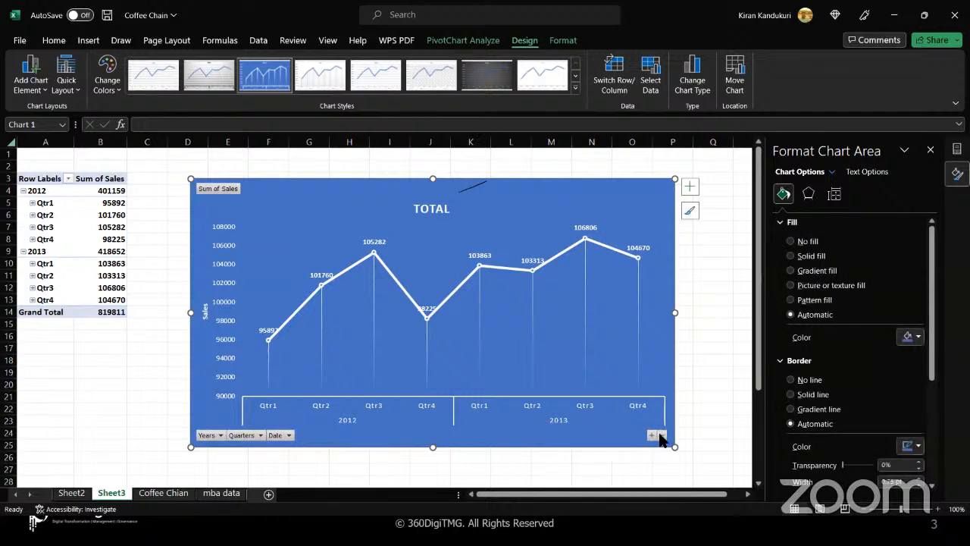
pyautogui.click(652, 436)
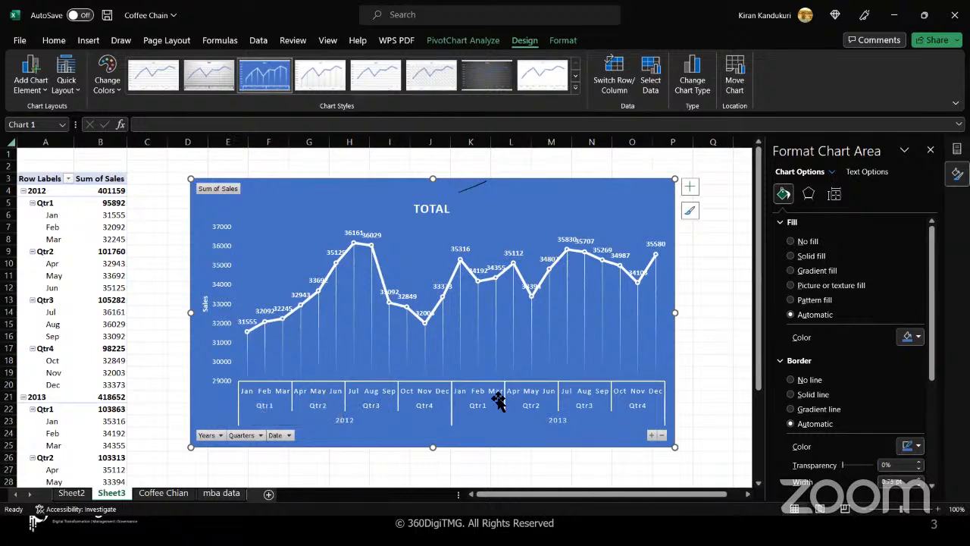
pyautogui.click(660, 435)
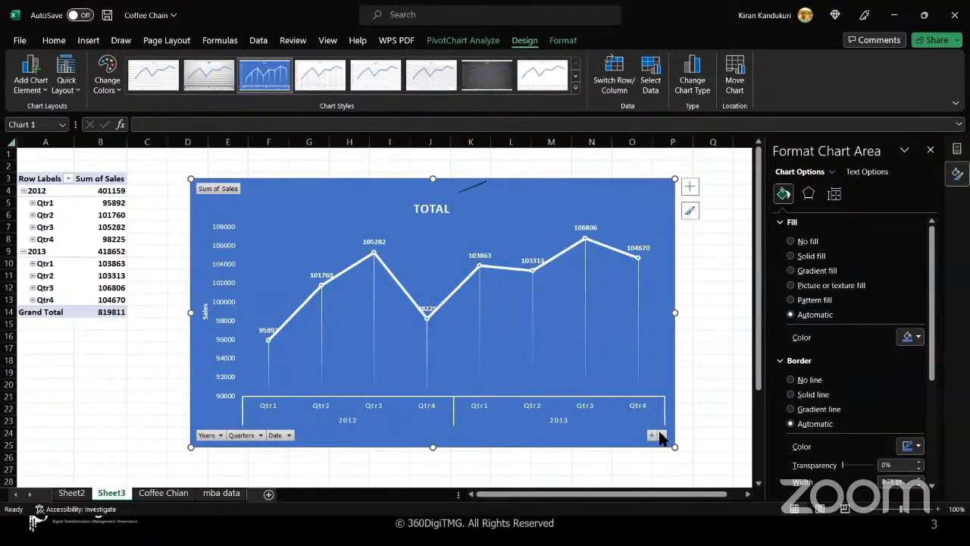
pyautogui.click(660, 435)
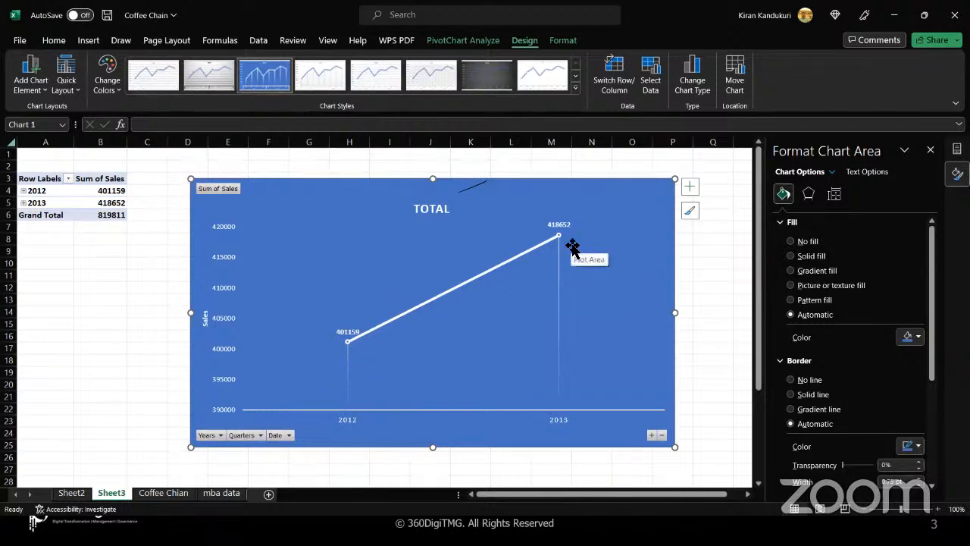
pyautogui.click(651, 436)
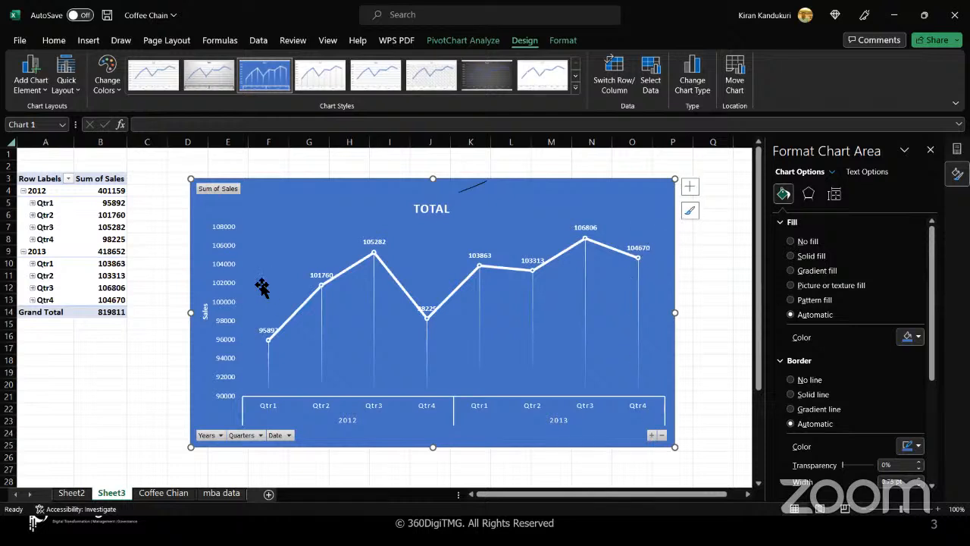
# - Preview the Add Chart Element options, including Data Table, for the sales line chart
pyautogui.click(46, 91)
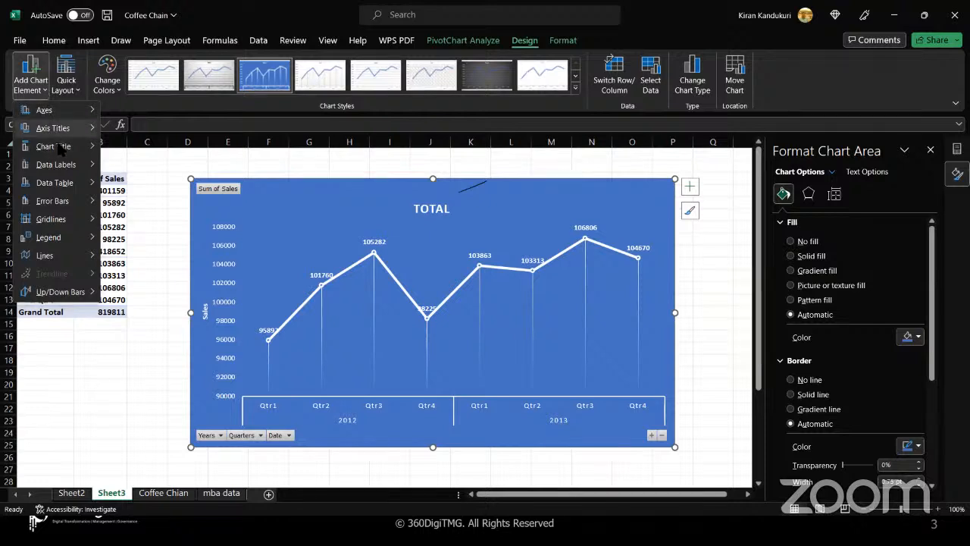
pyautogui.moveTo(69, 190)
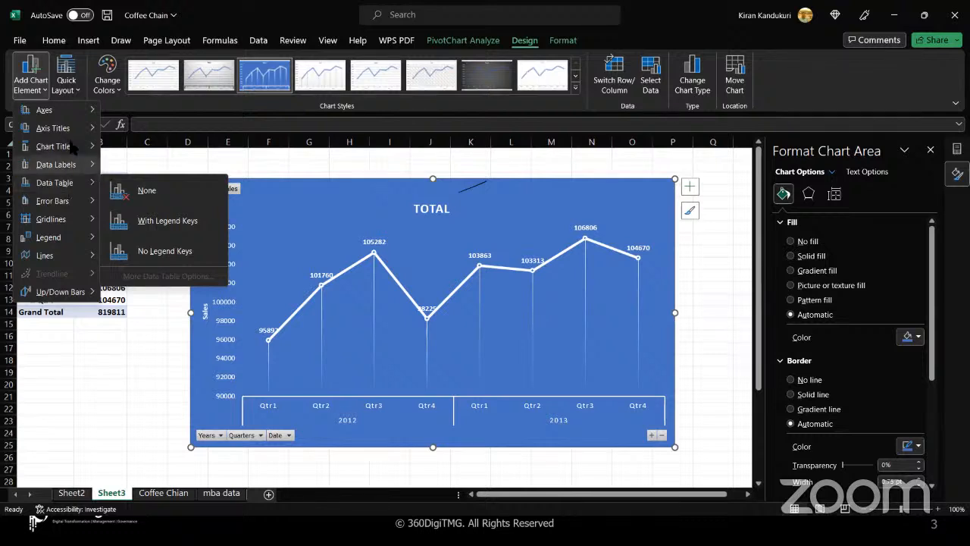
pyautogui.moveTo(72, 112)
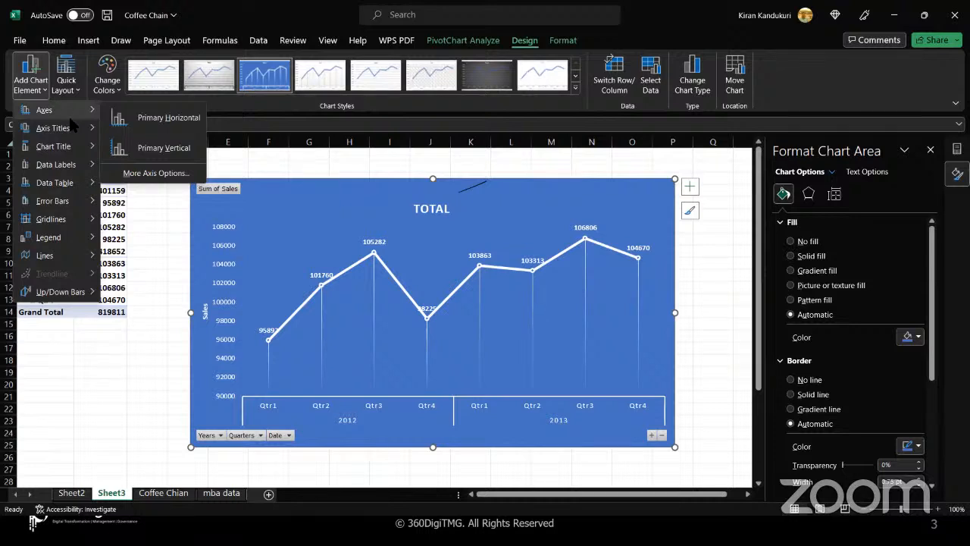
pyautogui.moveTo(72, 131)
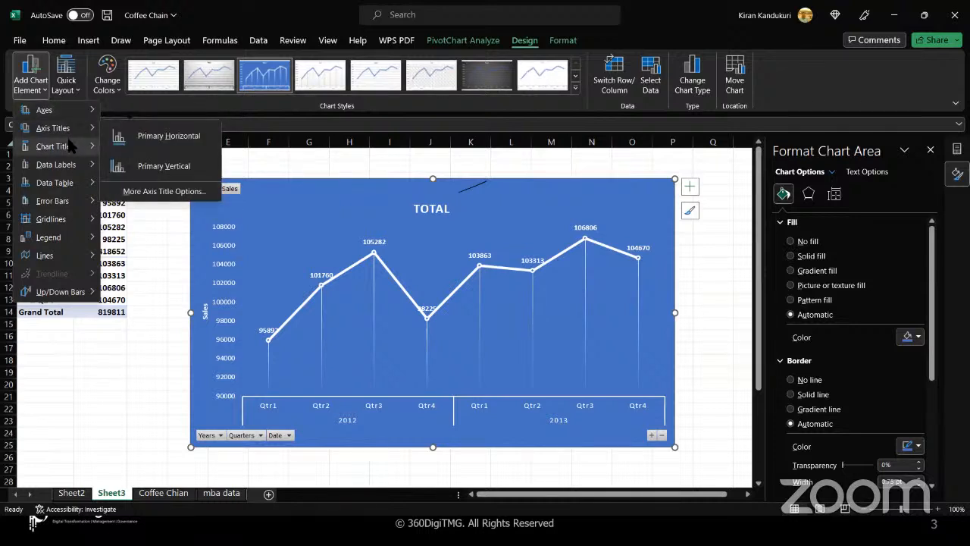
pyautogui.moveTo(72, 150)
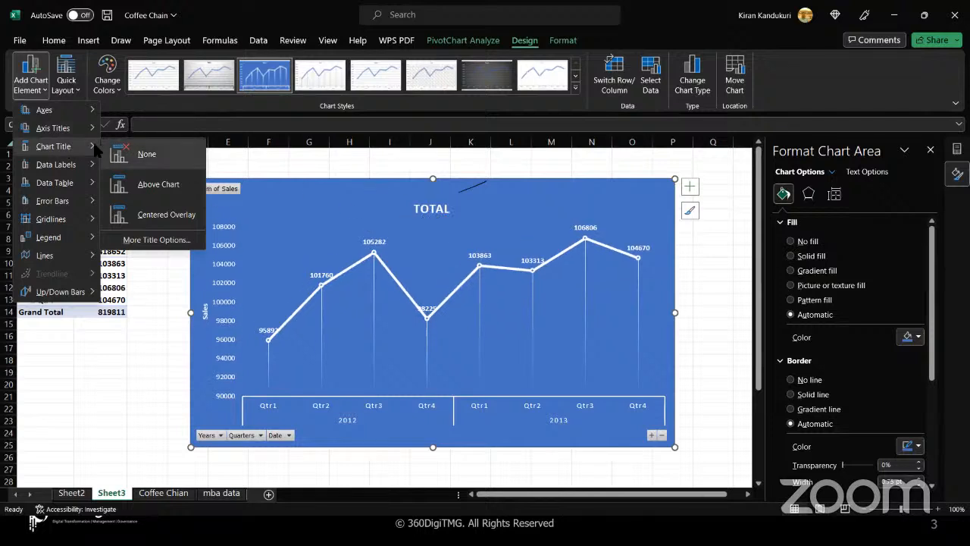
pyautogui.moveTo(70, 170)
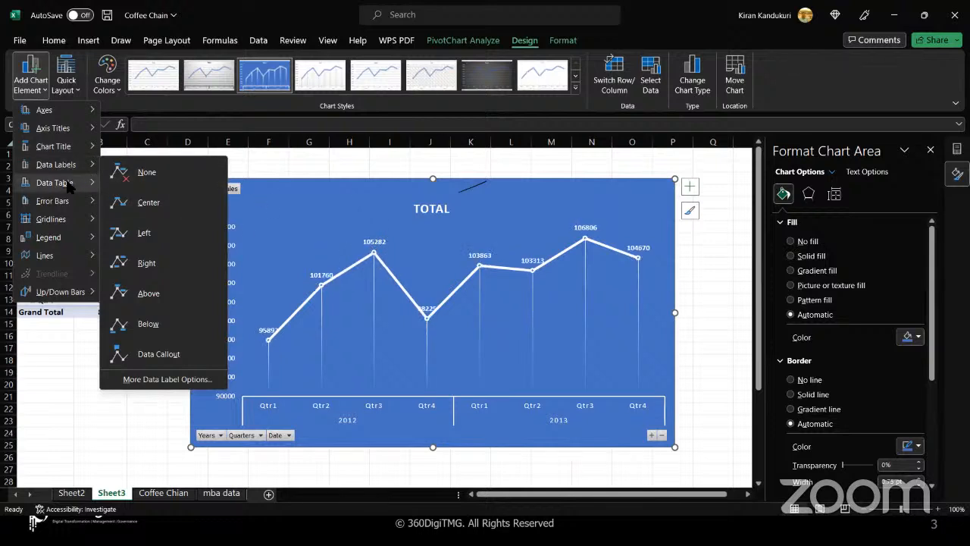
pyautogui.moveTo(70, 187)
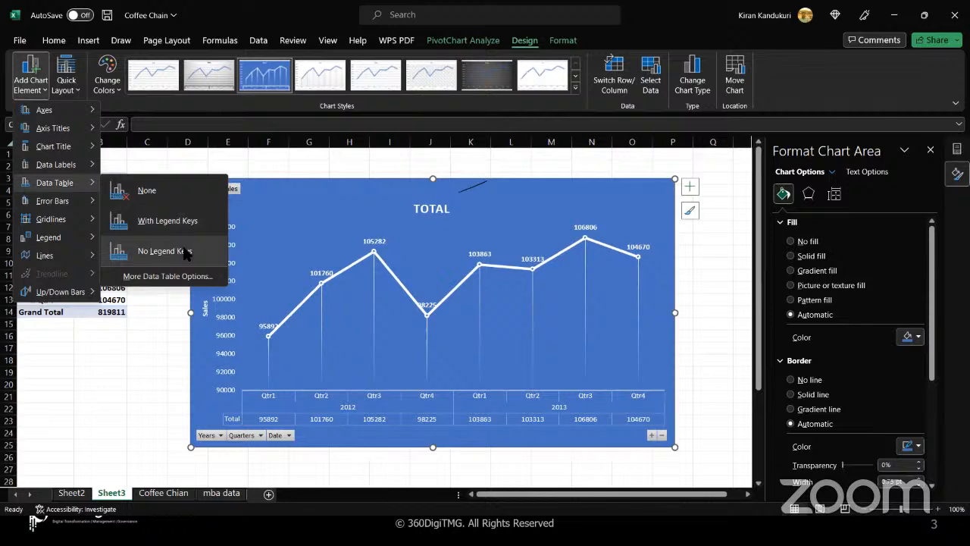
pyautogui.click(308, 444)
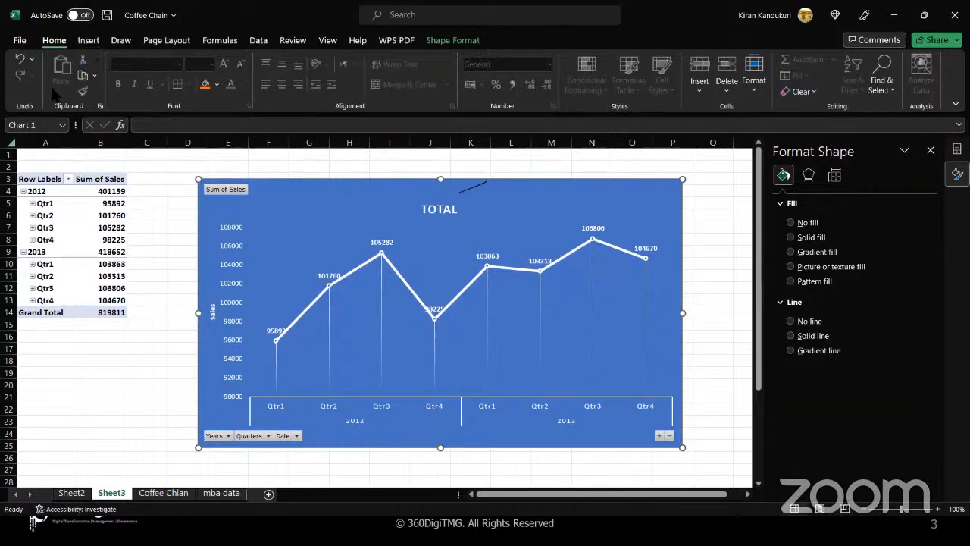
pyautogui.click(336, 210)
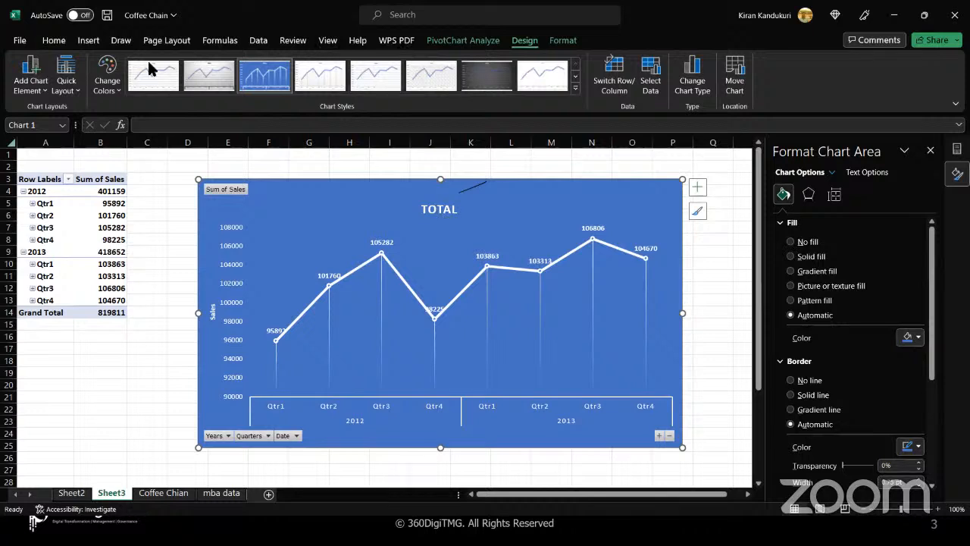
pyautogui.click(44, 91)
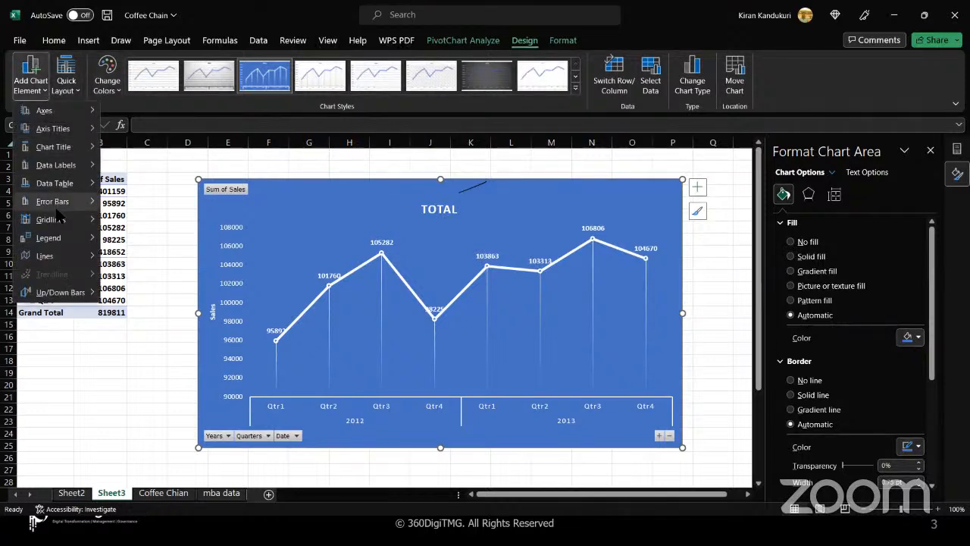
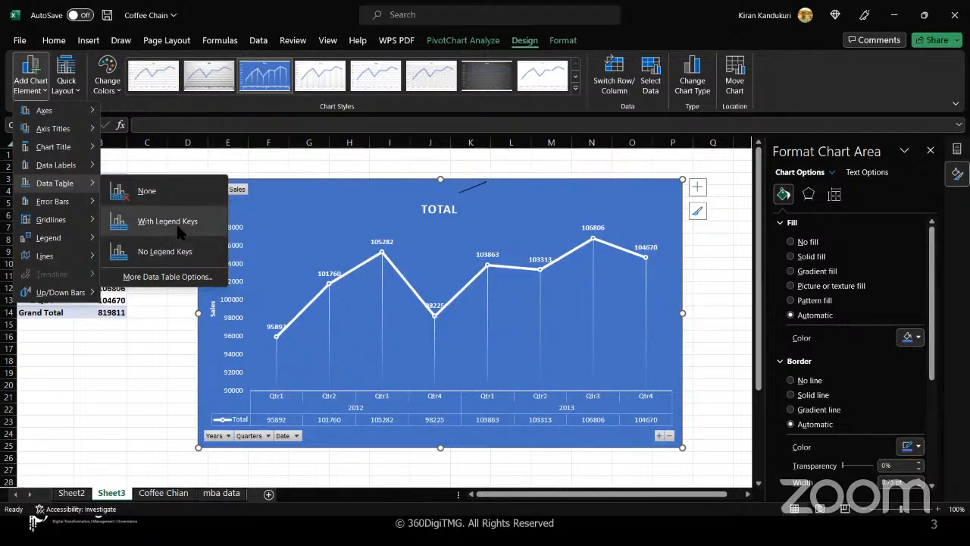
# - Switch the sales chart's data table to No Legend Keys, then preview the Gridlines options
pyautogui.click(188, 255)
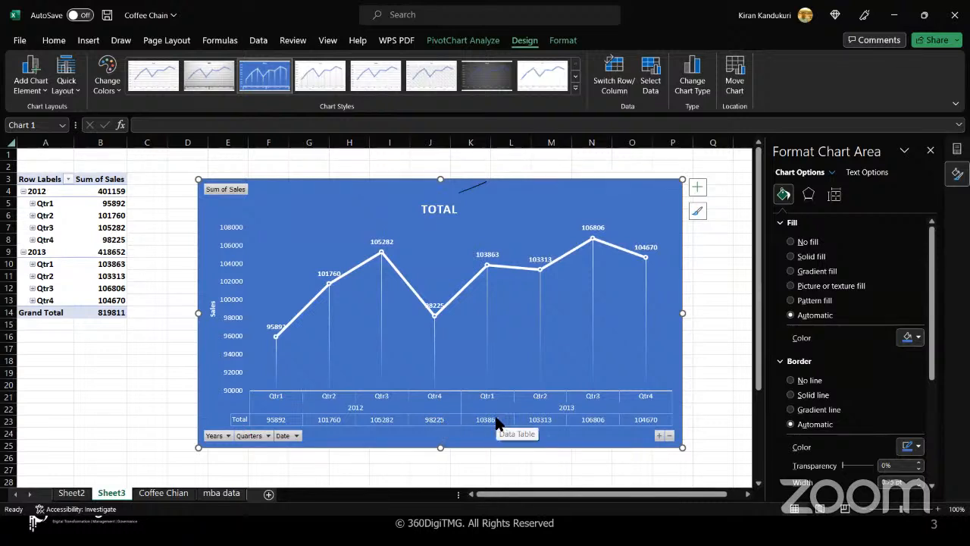
pyautogui.click(47, 89)
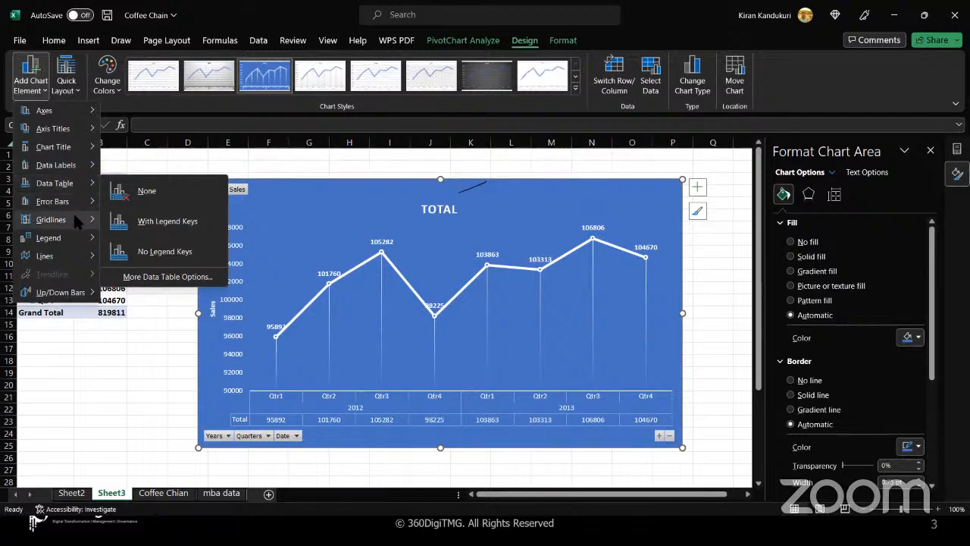
pyautogui.moveTo(76, 219)
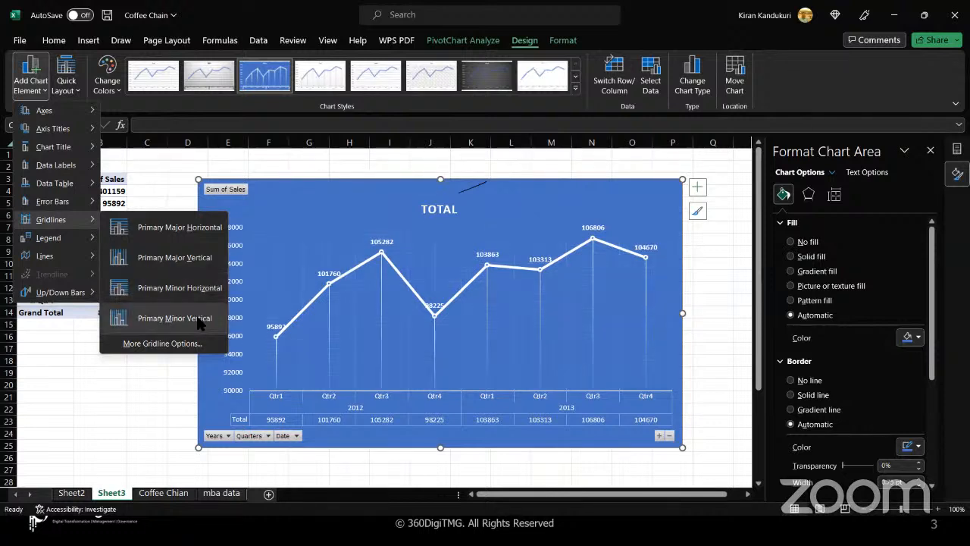
# - Add drop lines to the sales line chart
pyautogui.moveTo(59, 243)
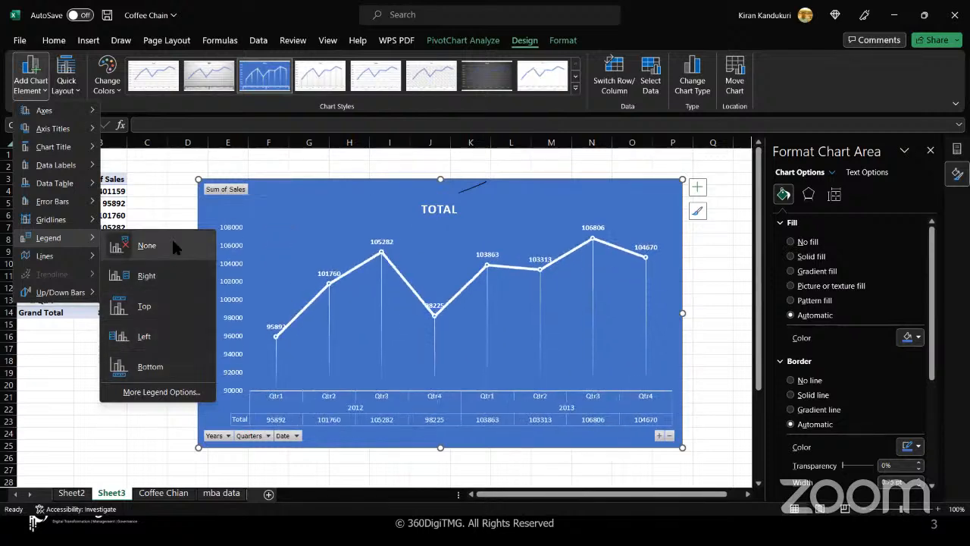
pyautogui.moveTo(47, 259)
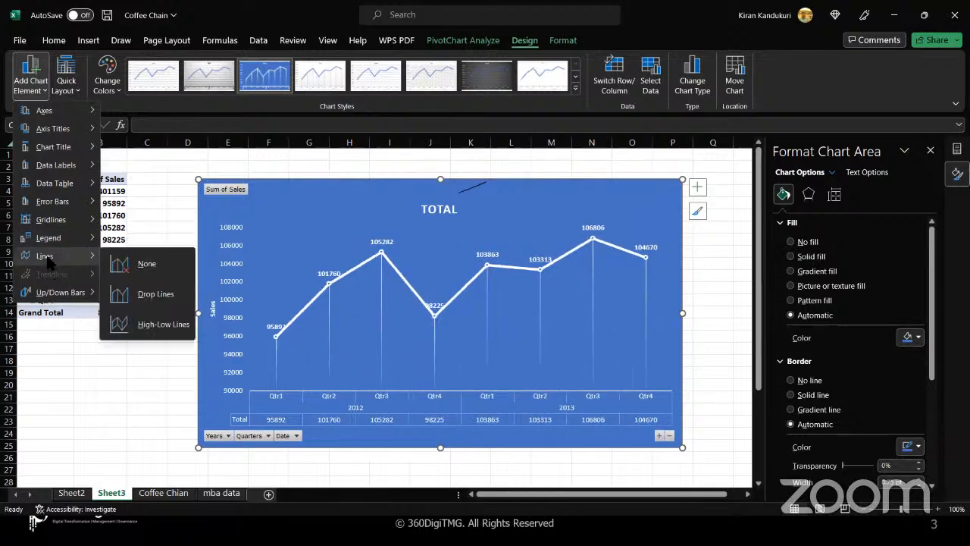
pyautogui.click(155, 296)
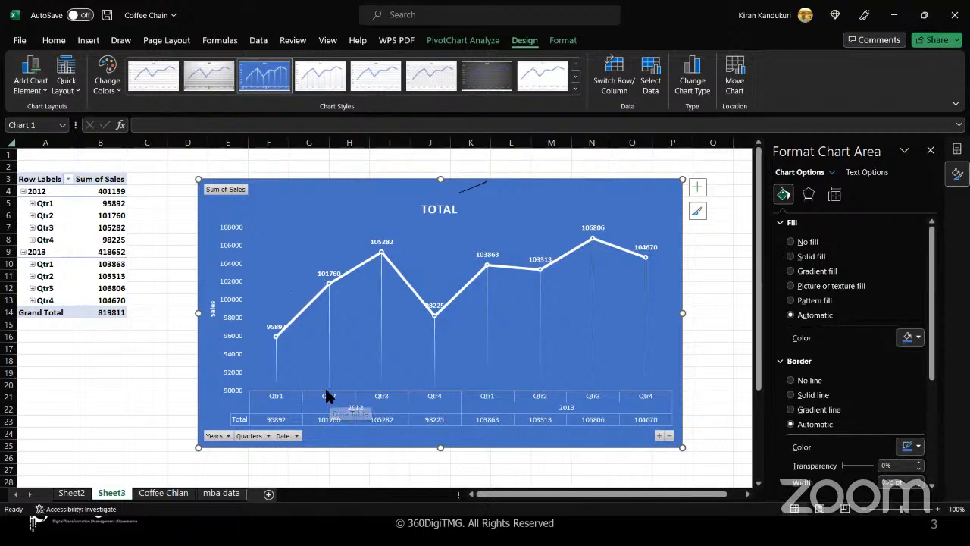
# - Add up/down bars, set them back to None, and bring up the Quick Layout gallery
pyautogui.click(49, 89)
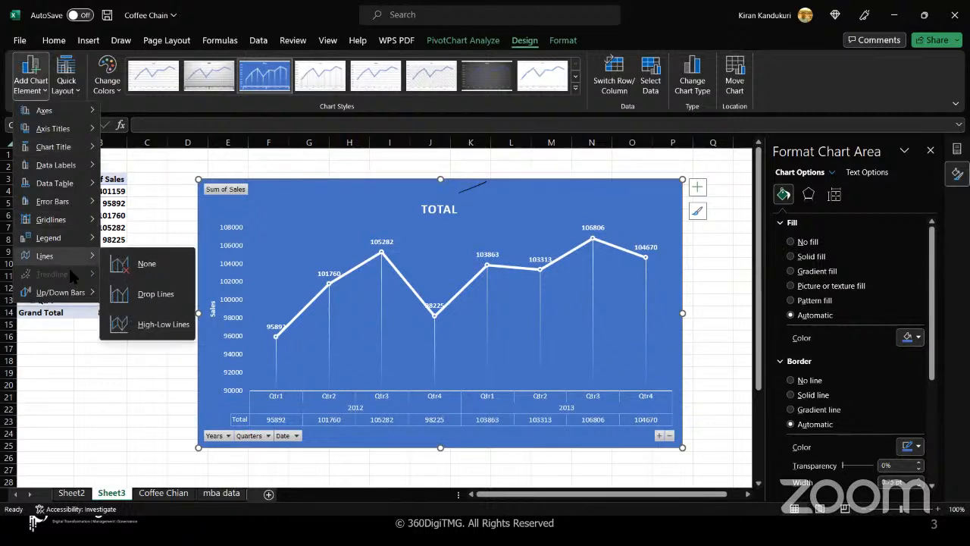
pyautogui.moveTo(63, 298)
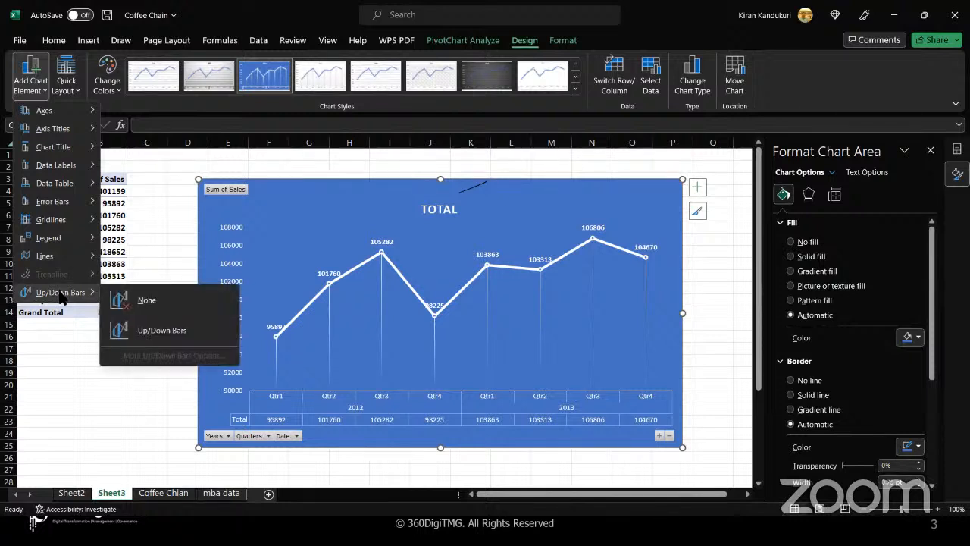
pyautogui.click(172, 336)
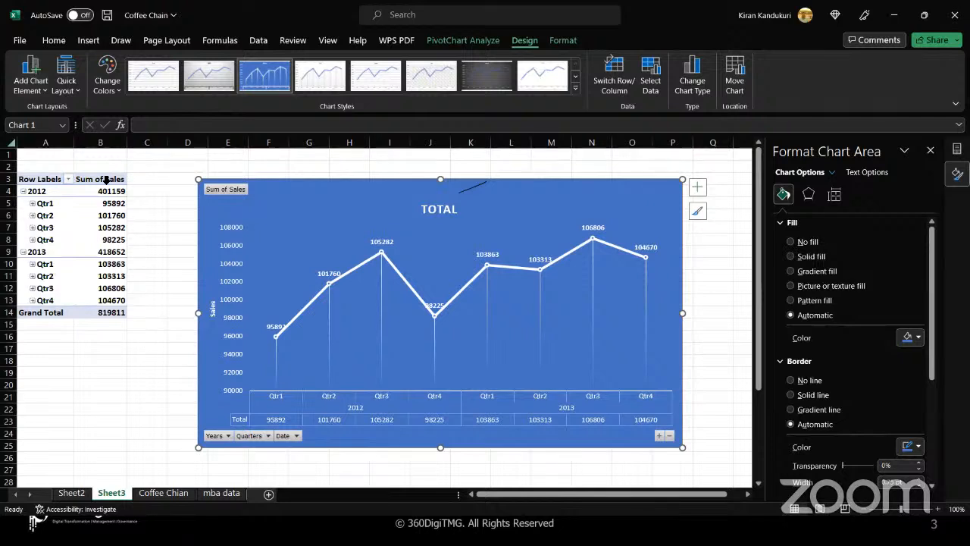
pyautogui.click(42, 87)
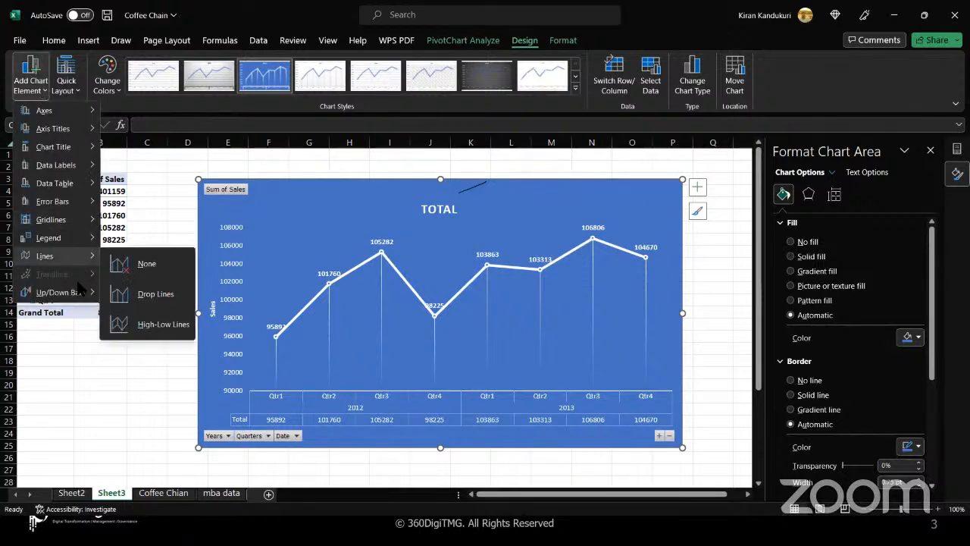
pyautogui.moveTo(76, 294)
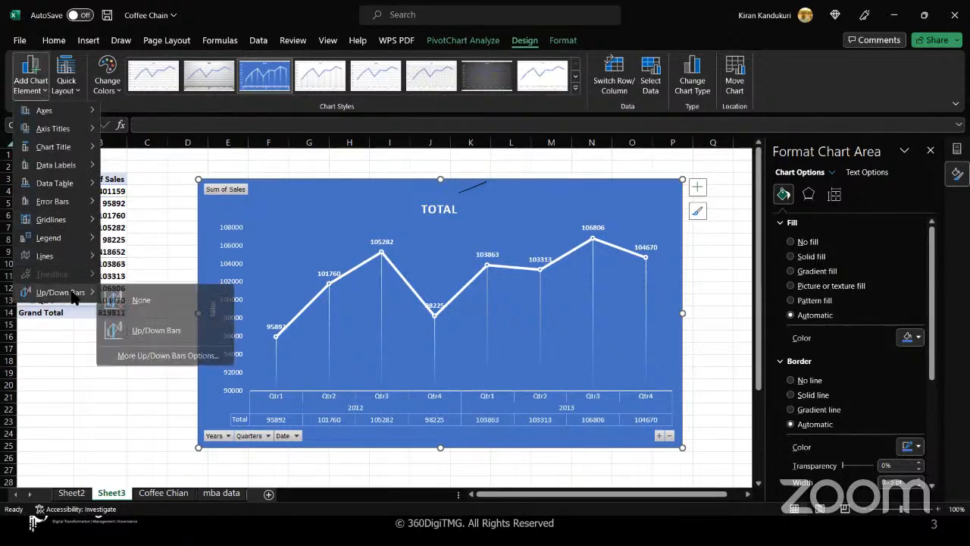
pyautogui.click(155, 304)
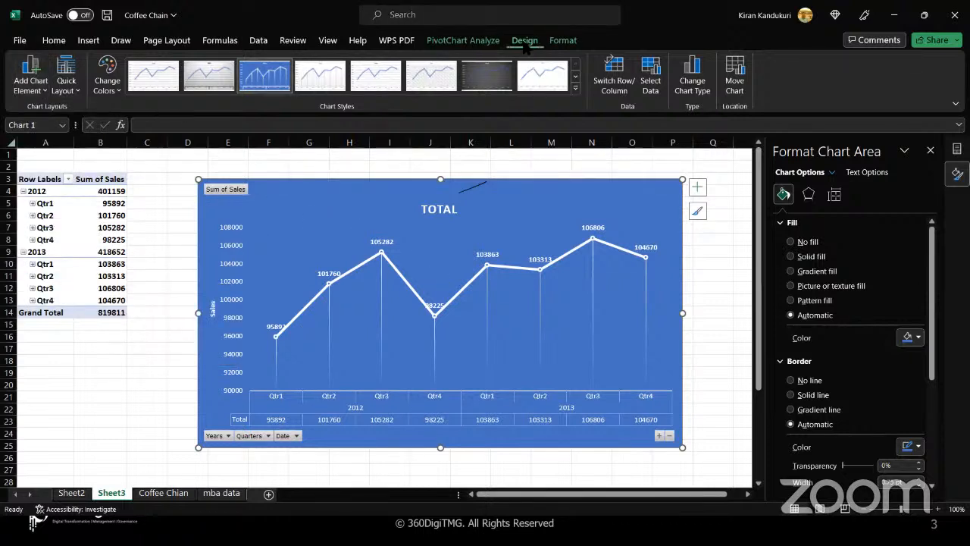
pyautogui.click(45, 89)
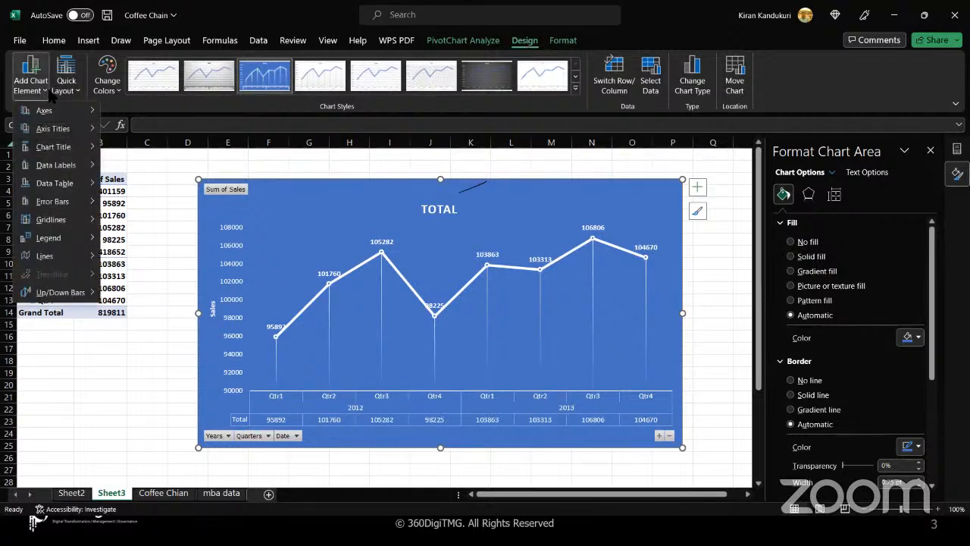
pyautogui.click(76, 91)
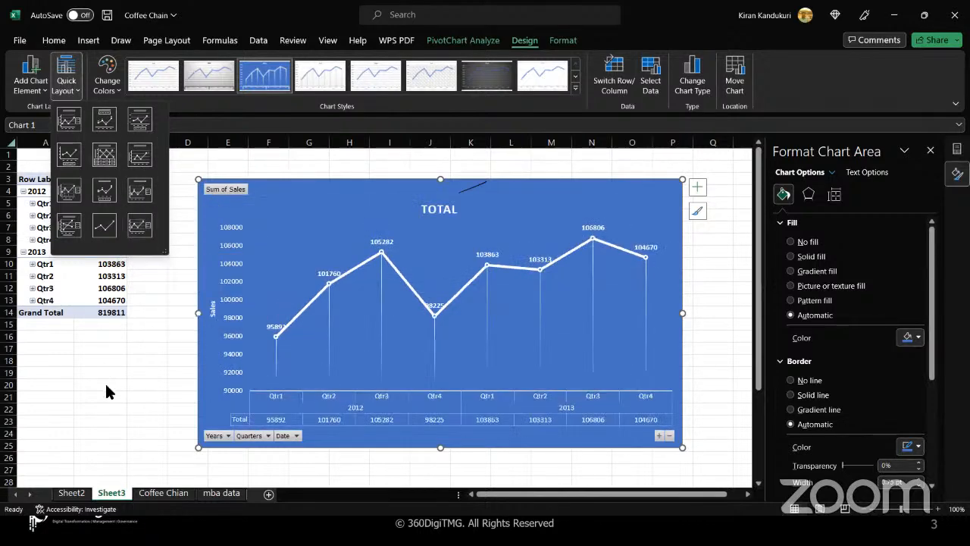
# - Close the layout gallery, check the slide show, then go to the Coffee Chian sheet
pyautogui.click(306, 203)
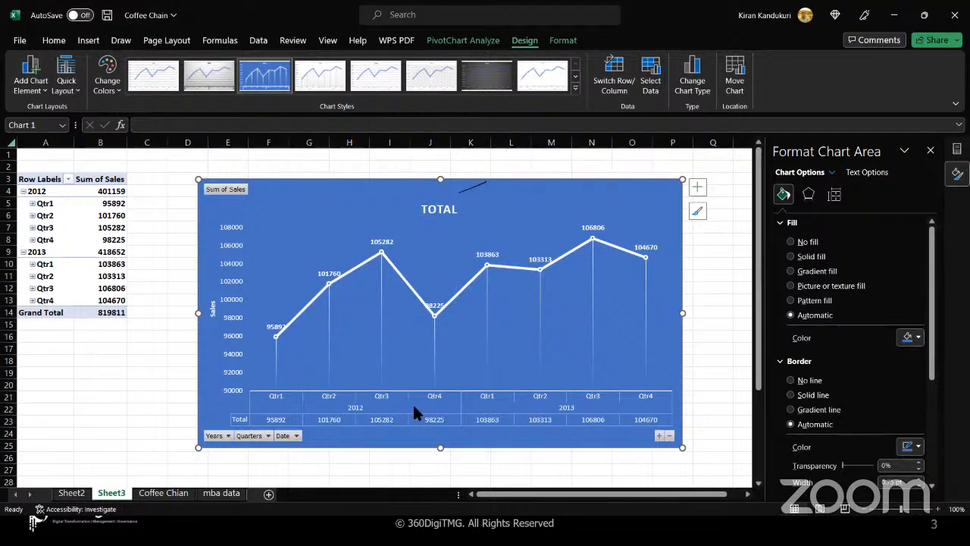
pyautogui.hotkey('alt', 'Tab')
pyautogui.hotkey('alt', 'Tab')
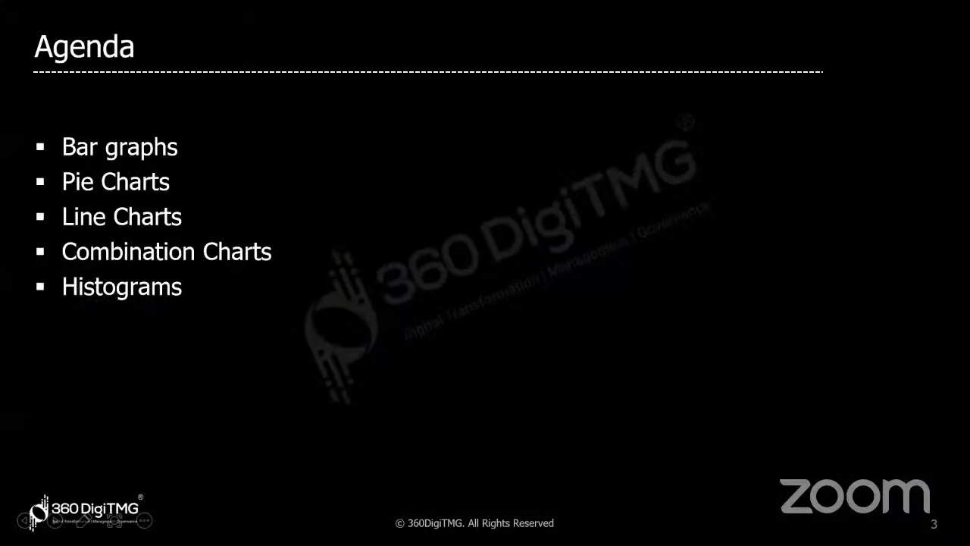
pyautogui.hotkey('alt', 'Tab')
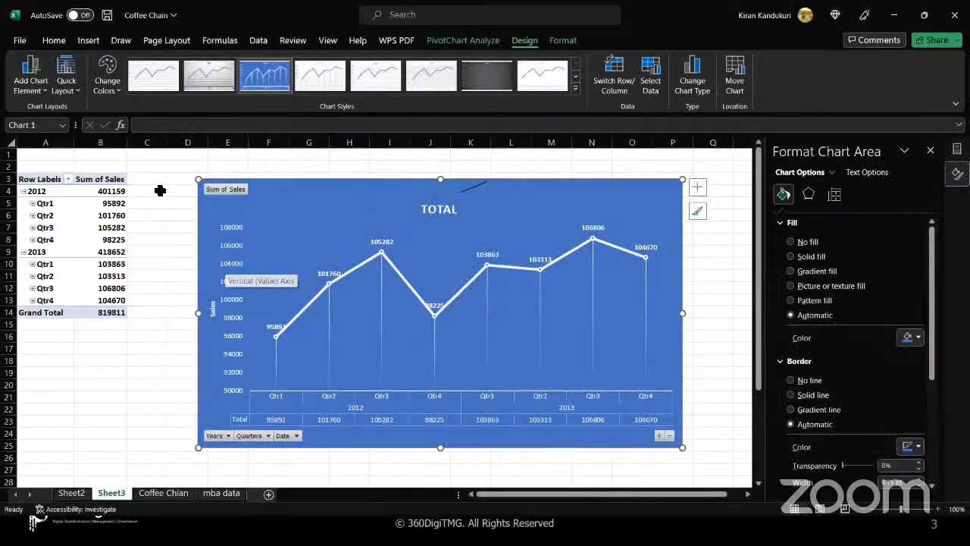
pyautogui.click(164, 493)
# - Create a PivotTable from the CoffeeChain table on a new sheet
pyautogui.click(242, 263)
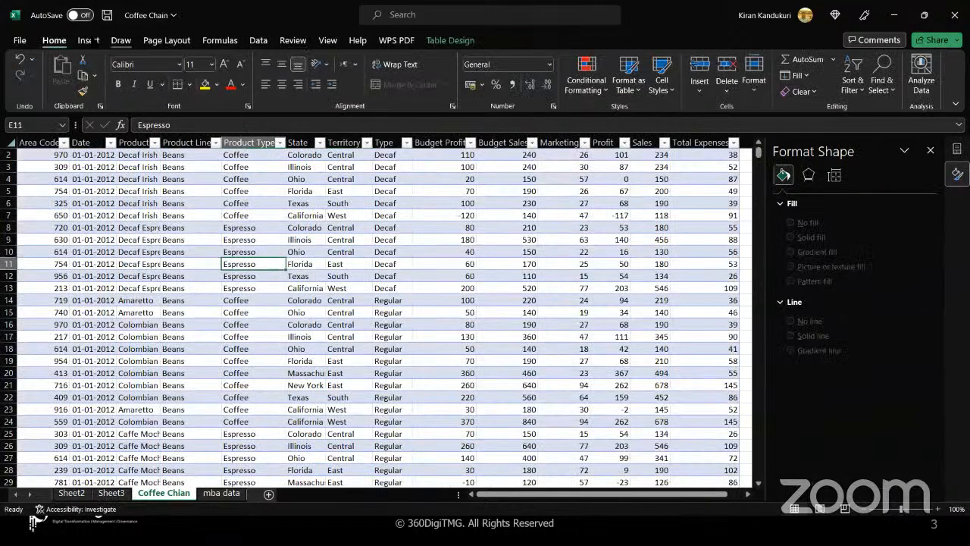
pyautogui.click(89, 40)
pyautogui.click(32, 68)
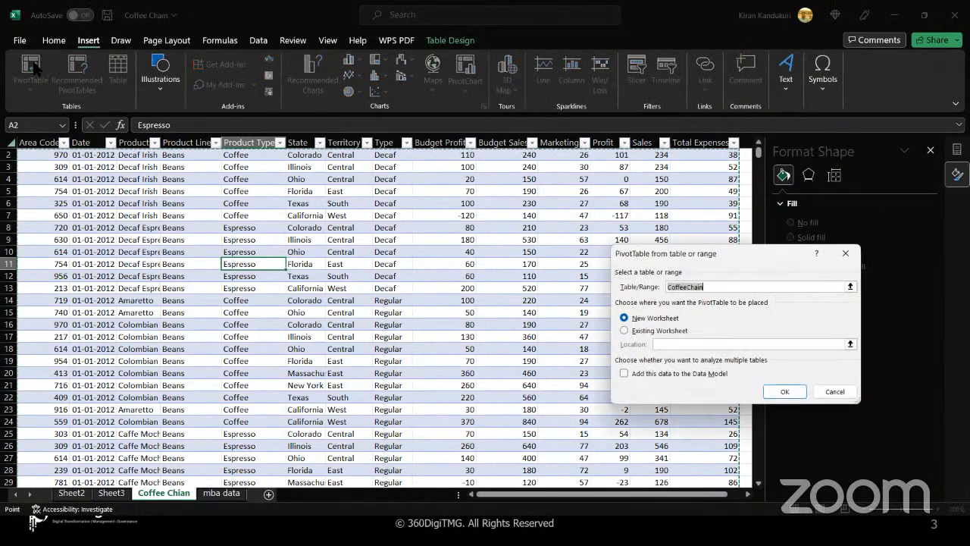
pyautogui.click(773, 391)
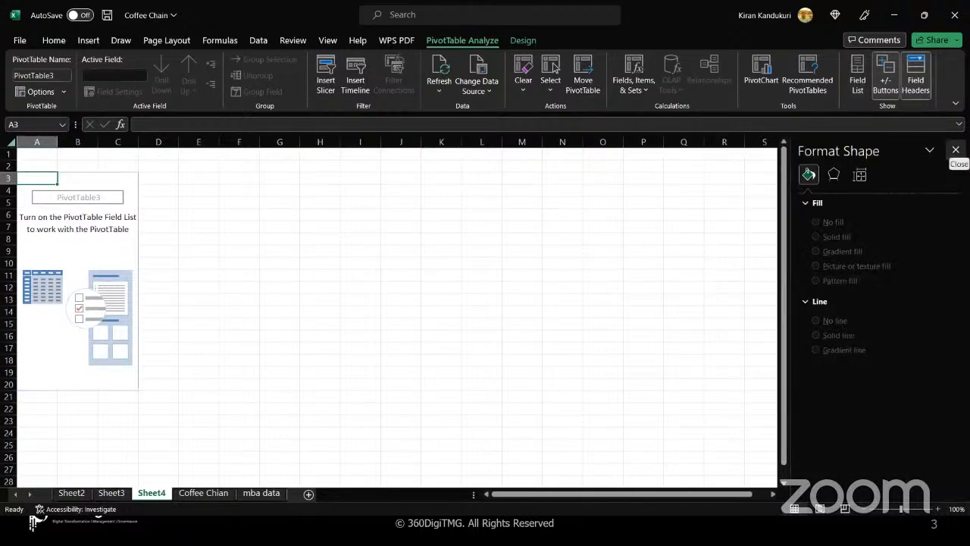
pyautogui.click(955, 149)
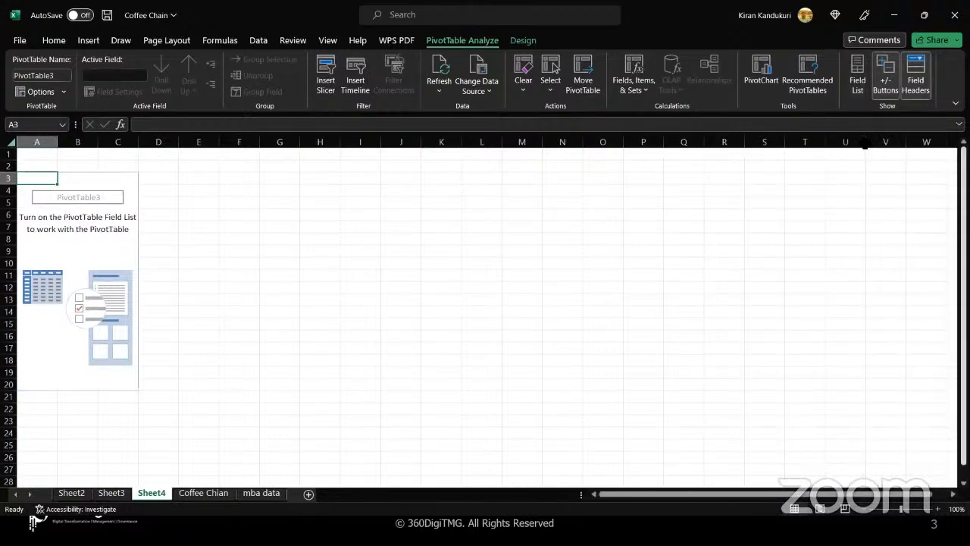
# - Set the whole new sheet to 14-point font and widen all its columns
pyautogui.click(116, 250)
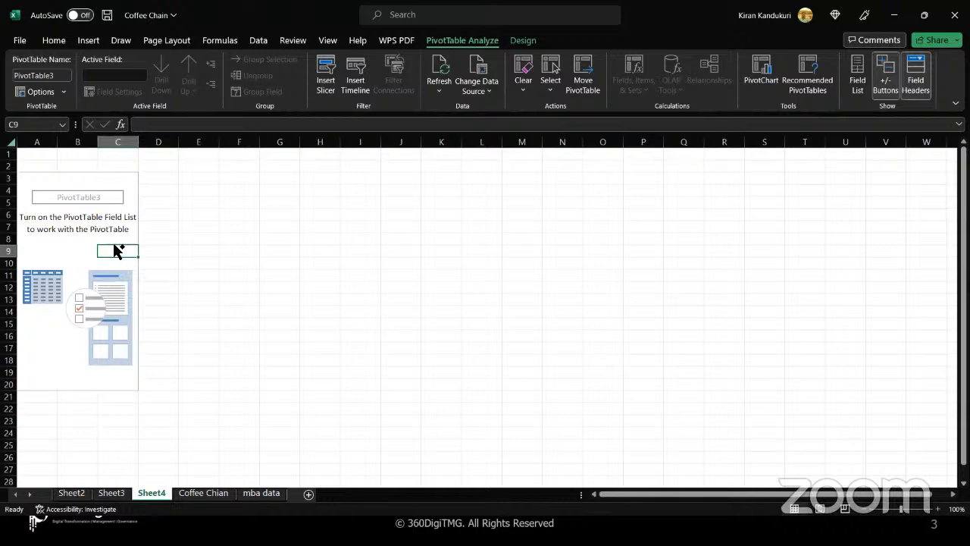
pyautogui.hotkey('ctrl', 'a')
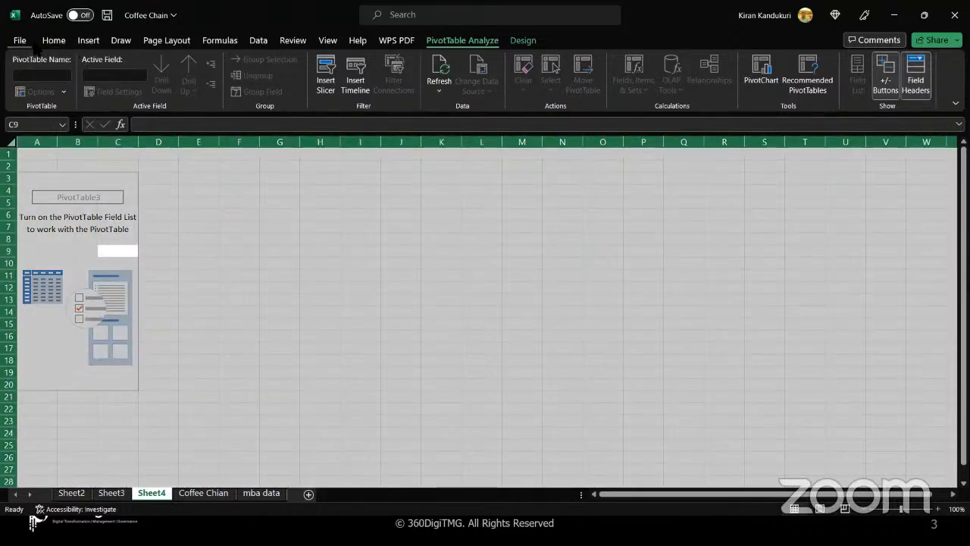
pyautogui.click(53, 40)
pyautogui.click(210, 65)
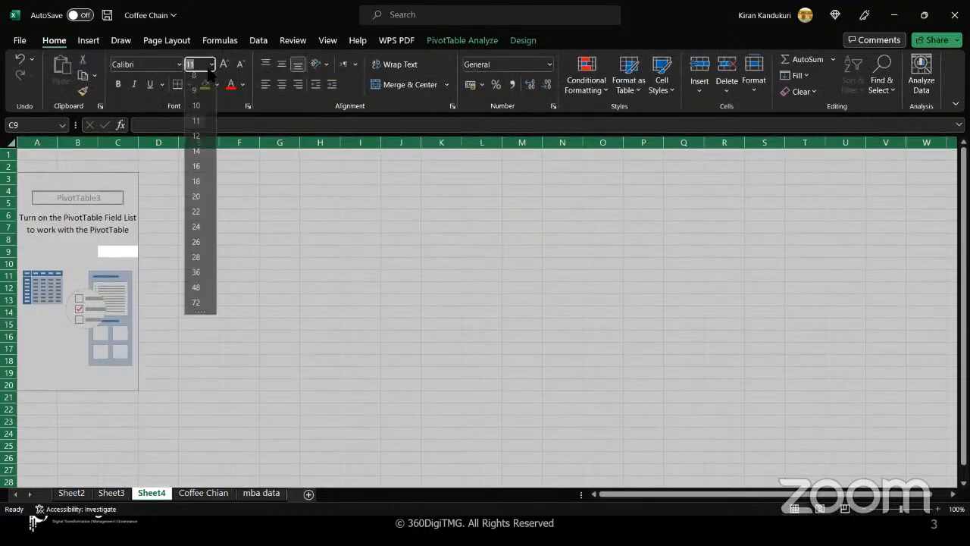
pyautogui.click(195, 156)
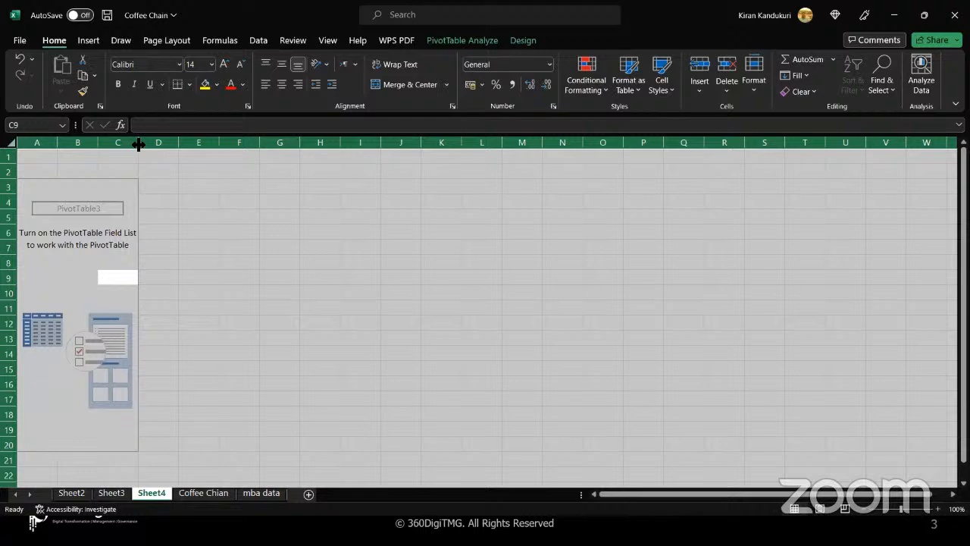
pyautogui.moveTo(138, 144); pyautogui.dragTo(151, 144)
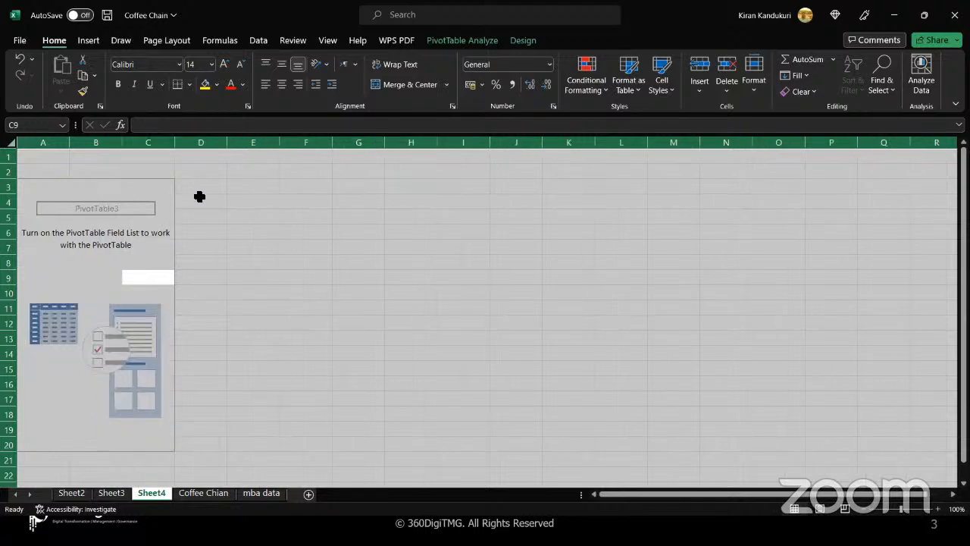
pyautogui.click(92, 278)
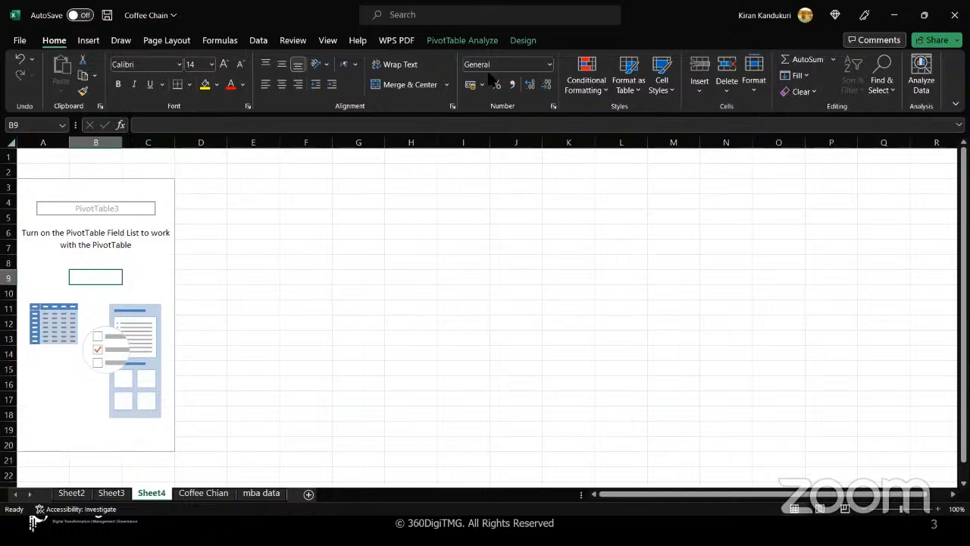
pyautogui.click(473, 42)
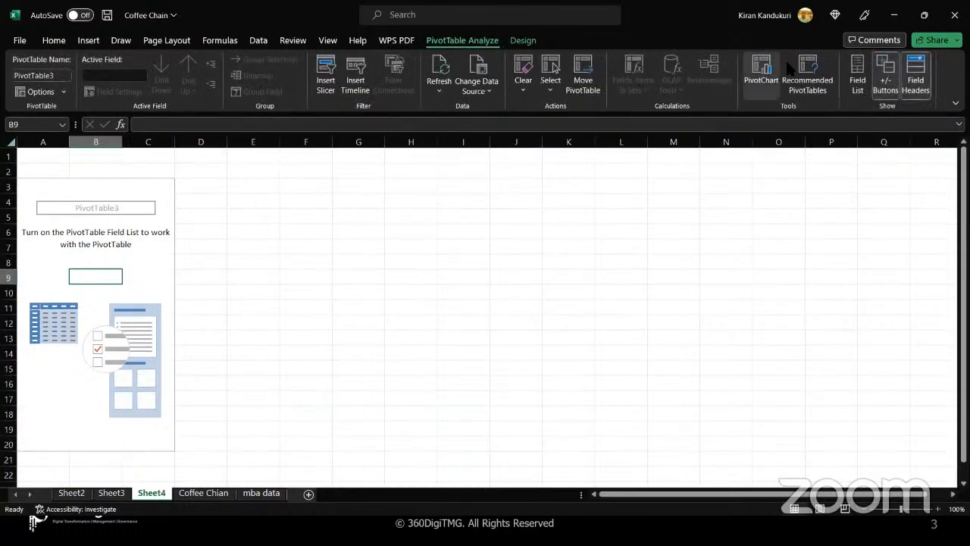
# - Build the pivot table with Product as rows and Budget Profit and Profit as values
pyautogui.click(858, 76)
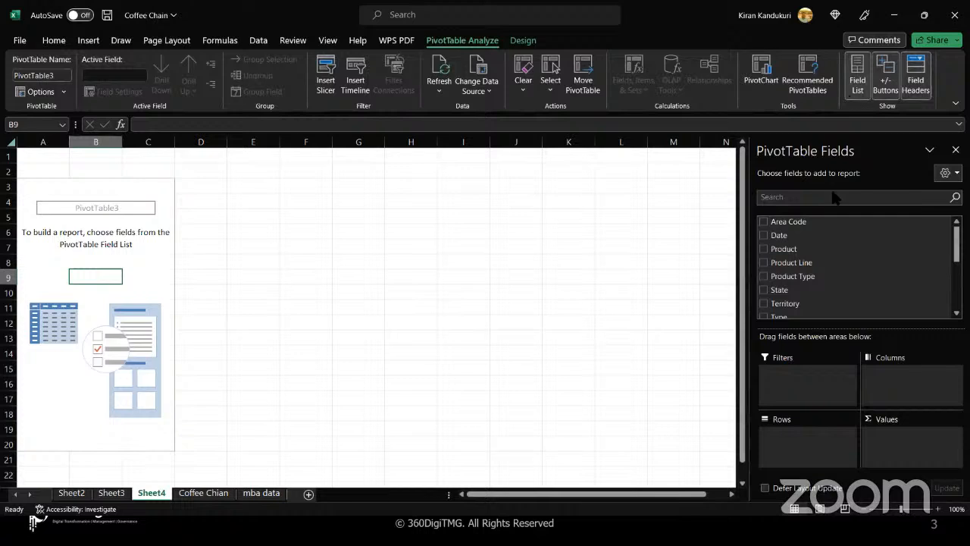
pyautogui.moveTo(784, 256); pyautogui.dragTo(803, 455)
pyautogui.scroll(-1, 803, 286)
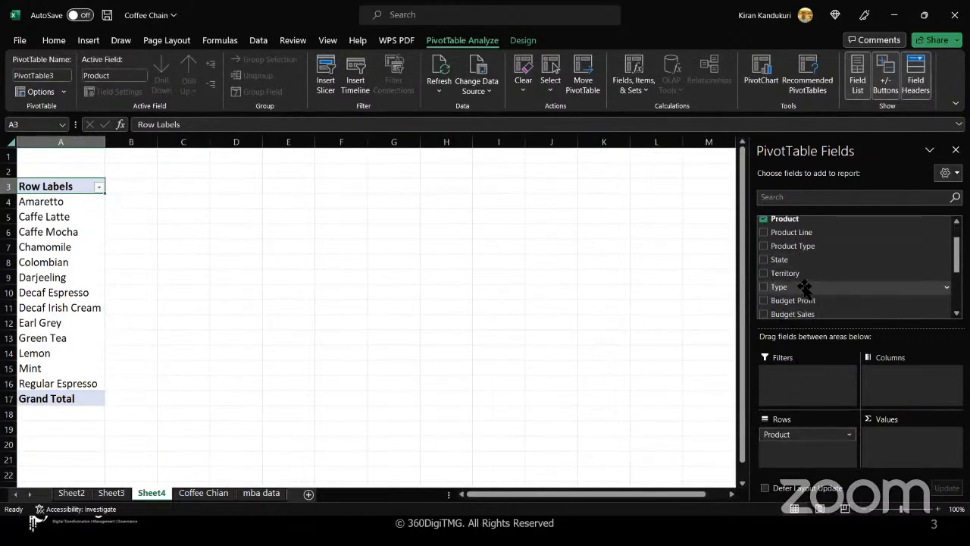
pyautogui.scroll(-2, 803, 285)
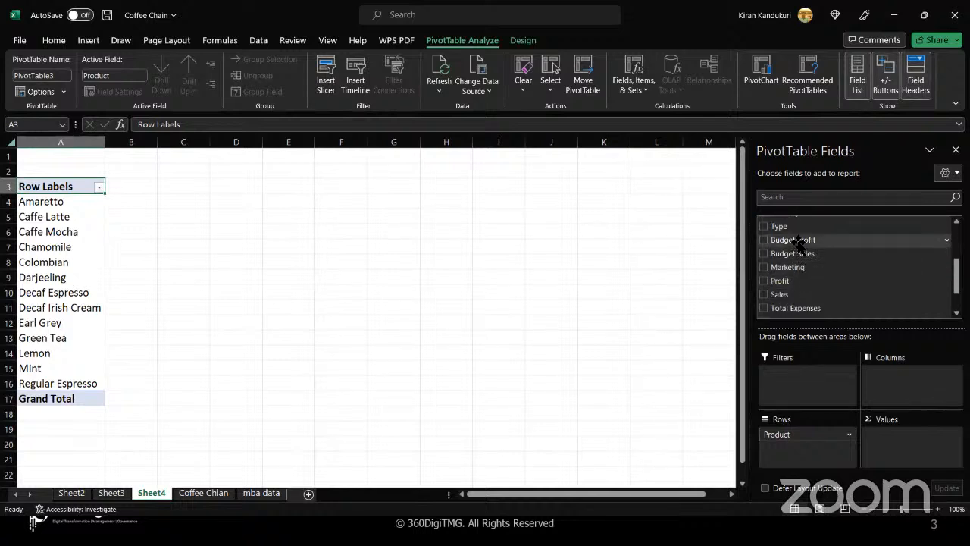
pyautogui.moveTo(797, 242); pyautogui.dragTo(934, 455)
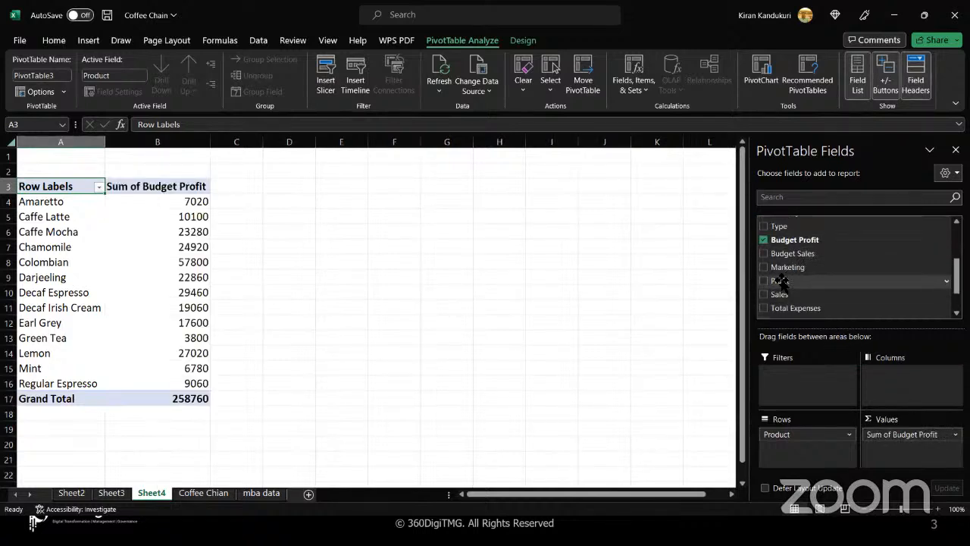
pyautogui.moveTo(781, 280); pyautogui.dragTo(907, 462)
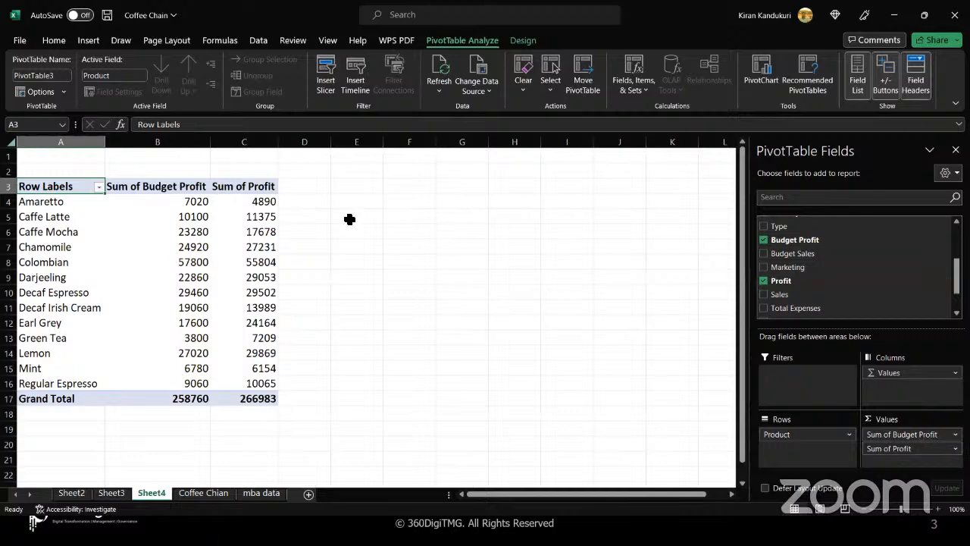
# - Rename the value columns to Target Profit and Actual Profit
pyautogui.click(178, 187)
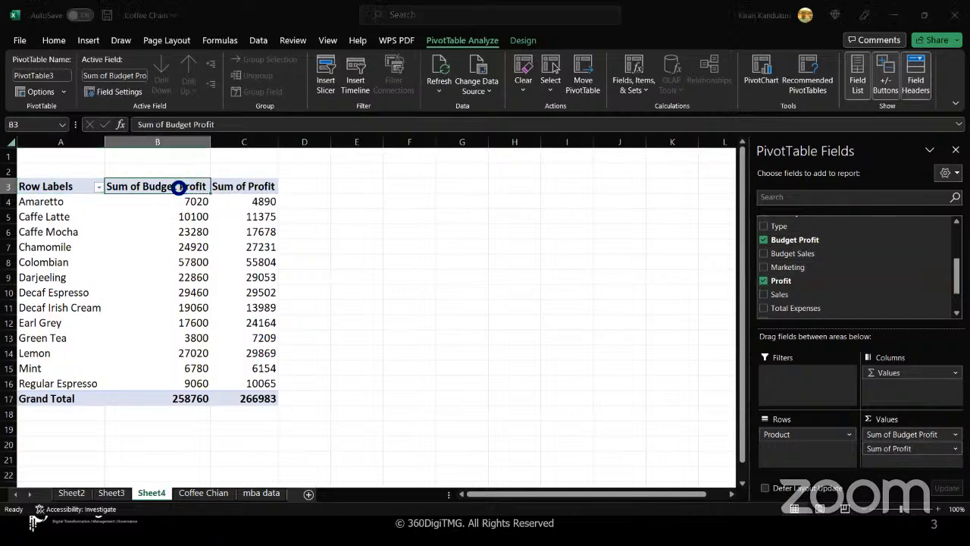
pyautogui.doubleClick(178, 187)
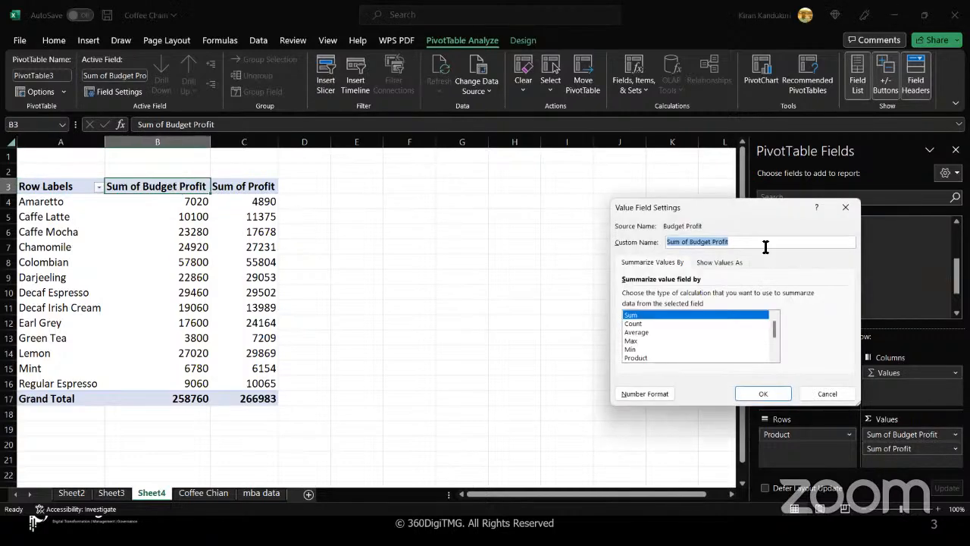
pyautogui.write('Target')
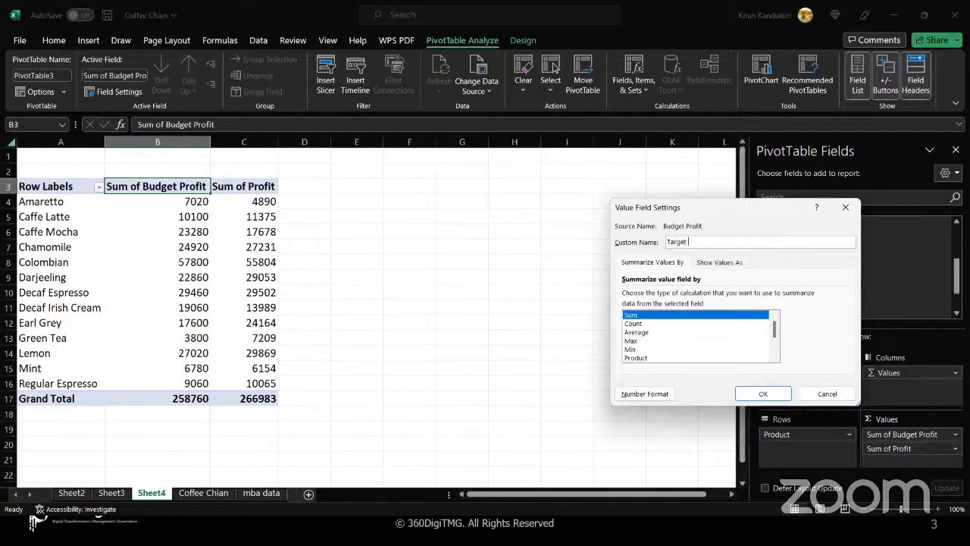
pyautogui.write(' Profit')
pyautogui.click(771, 393)
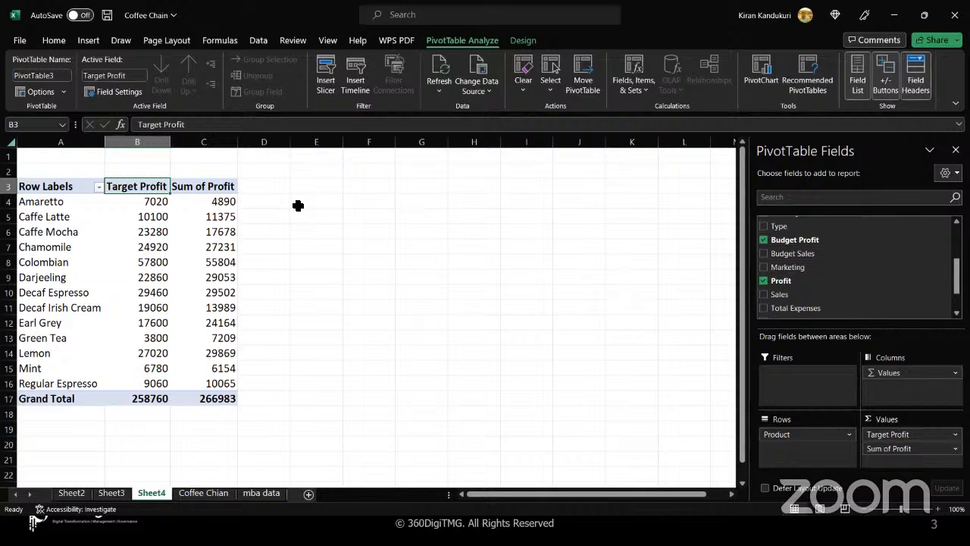
pyautogui.doubleClick(216, 188)
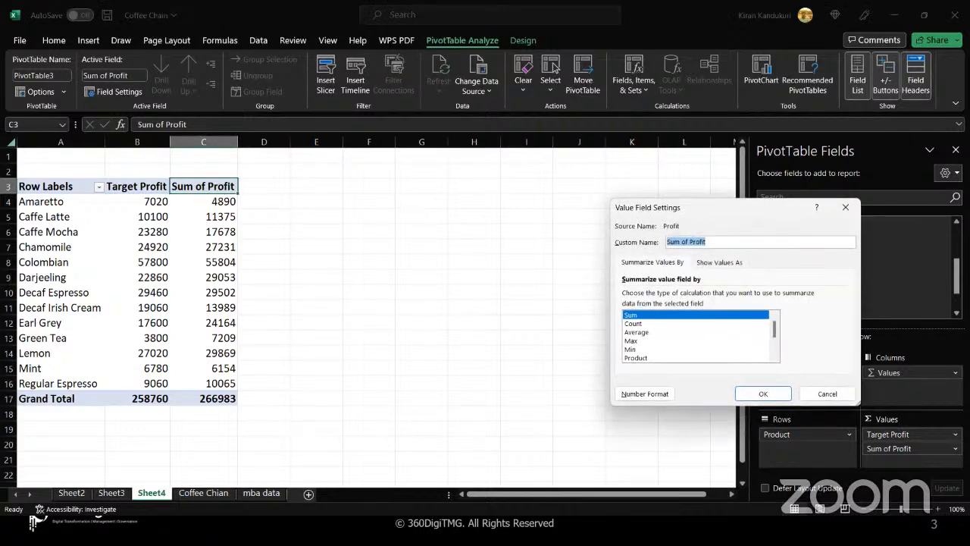
pyautogui.write('Actual')
pyautogui.click(760, 395)
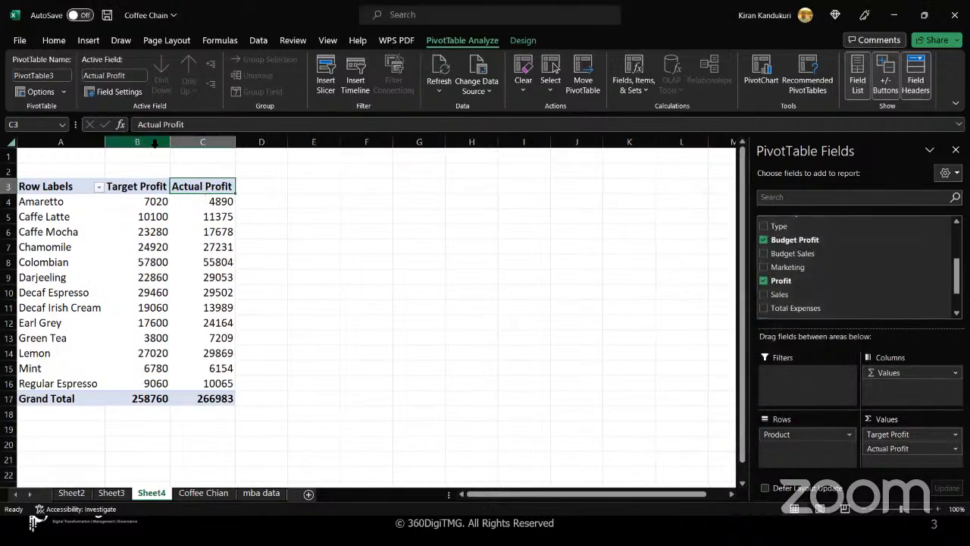
pyautogui.moveTo(155, 143); pyautogui.dragTo(213, 143)
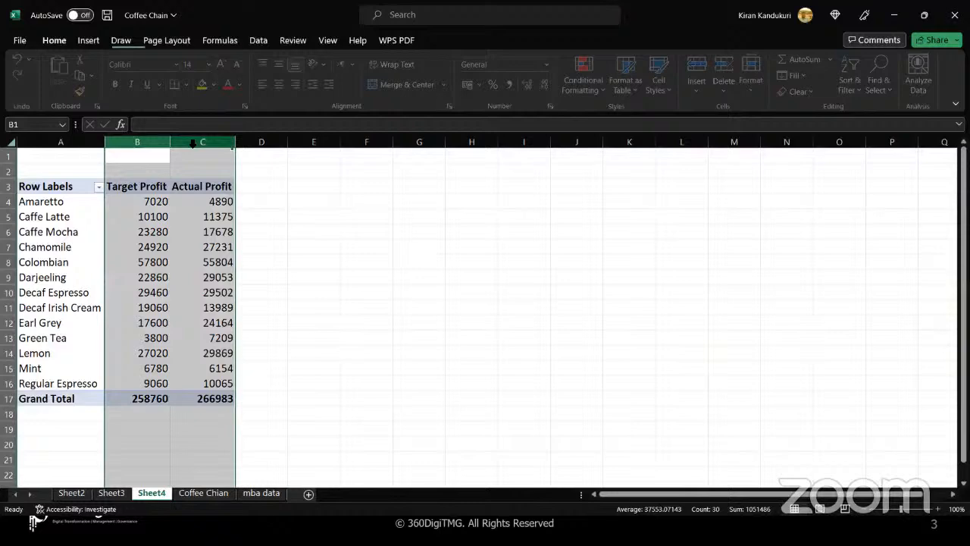
# - Insert a clustered column PivotChart from the pivot table
pyautogui.click(194, 213)
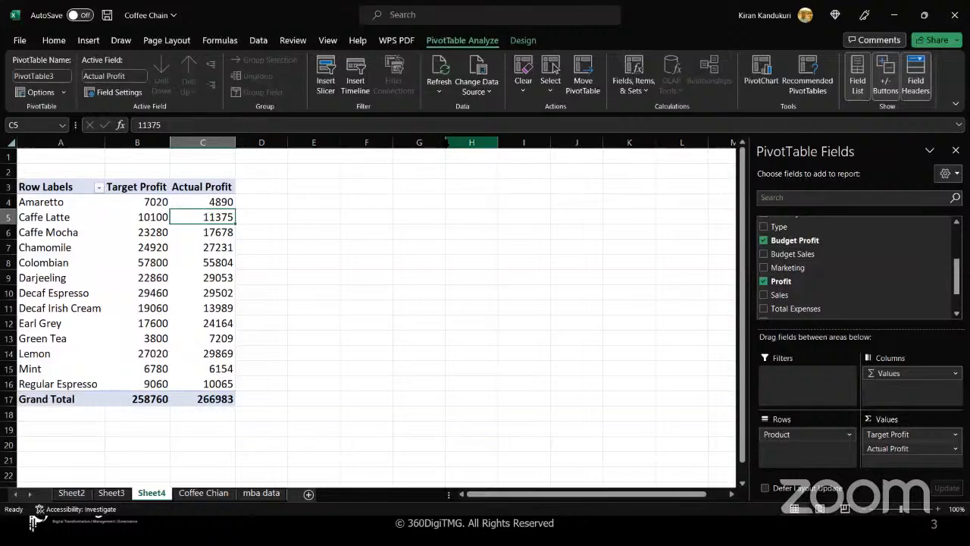
pyautogui.click(766, 78)
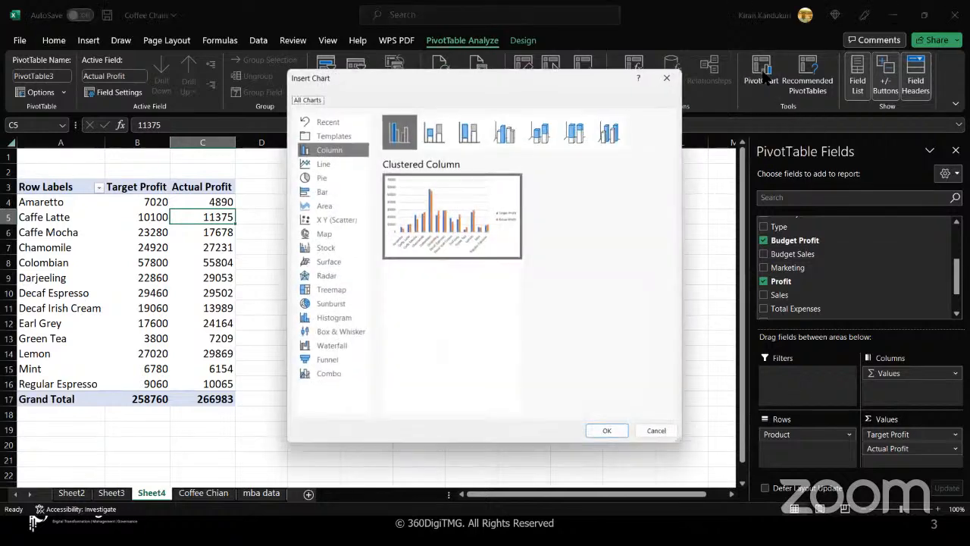
pyautogui.moveTo(433, 227)
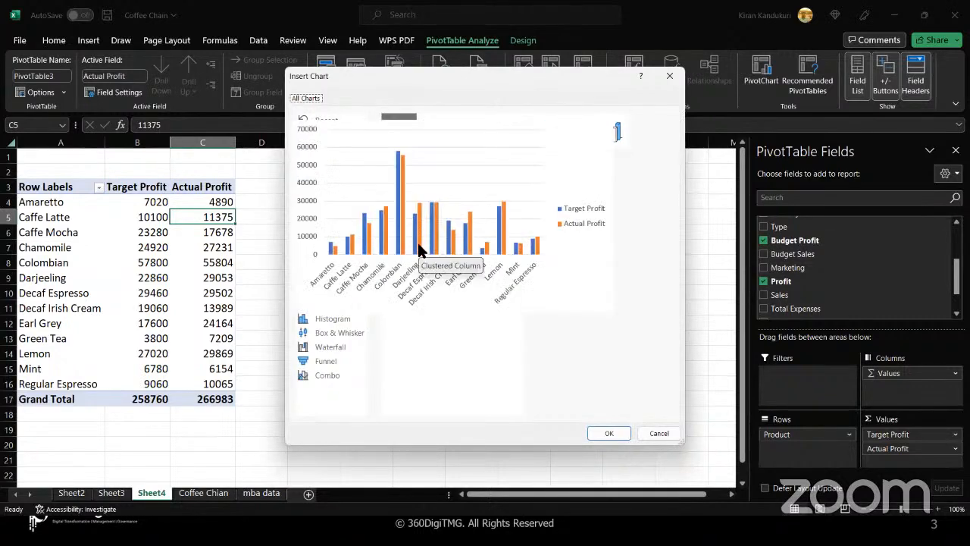
pyautogui.click(606, 435)
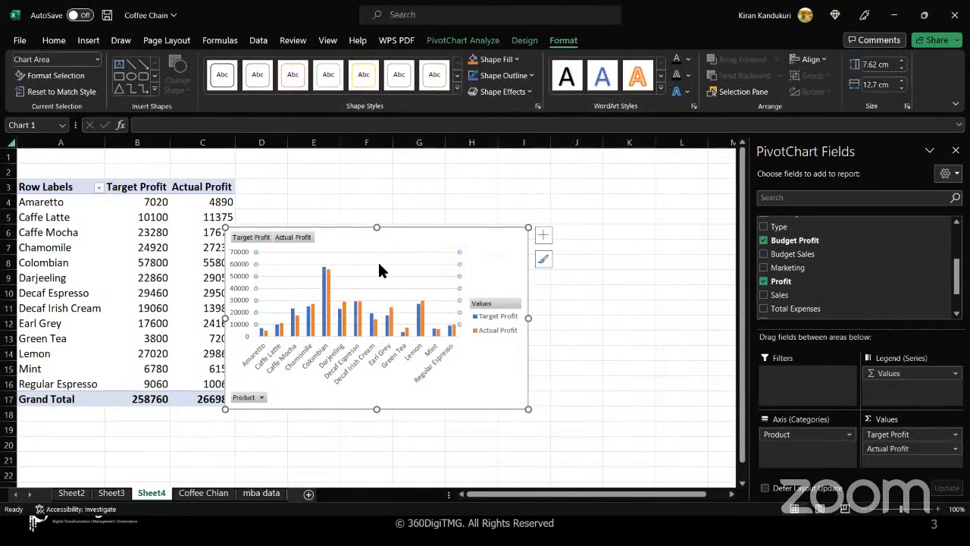
# - Move the chart beside the pivot table and enlarge it
pyautogui.moveTo(361, 249); pyautogui.dragTo(380, 217)
pyautogui.click(552, 383)
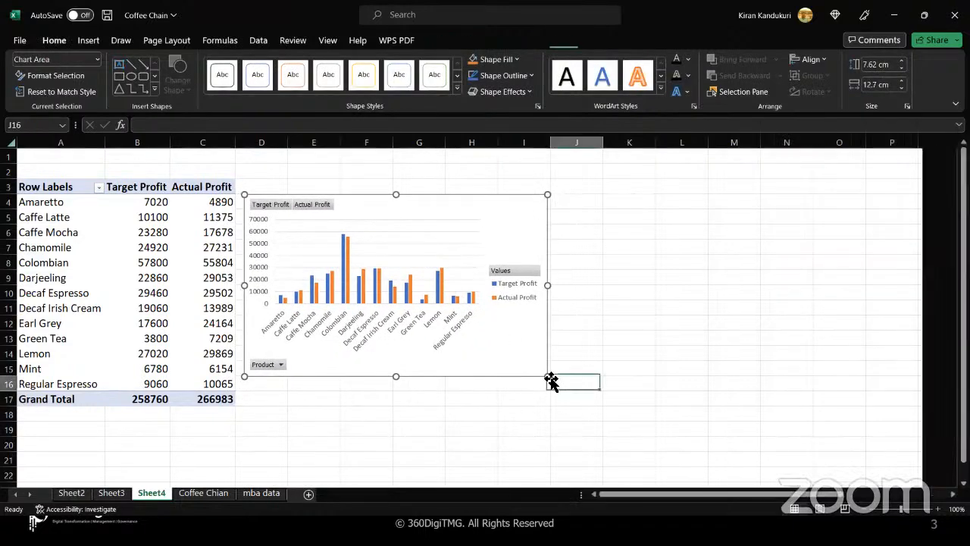
pyautogui.moveTo(520, 341)
pyautogui.mouseDown()
pyautogui.moveTo(537, 362)
pyautogui.moveTo(513, 316)
pyautogui.moveTo(517, 327)
pyautogui.mouseUp()
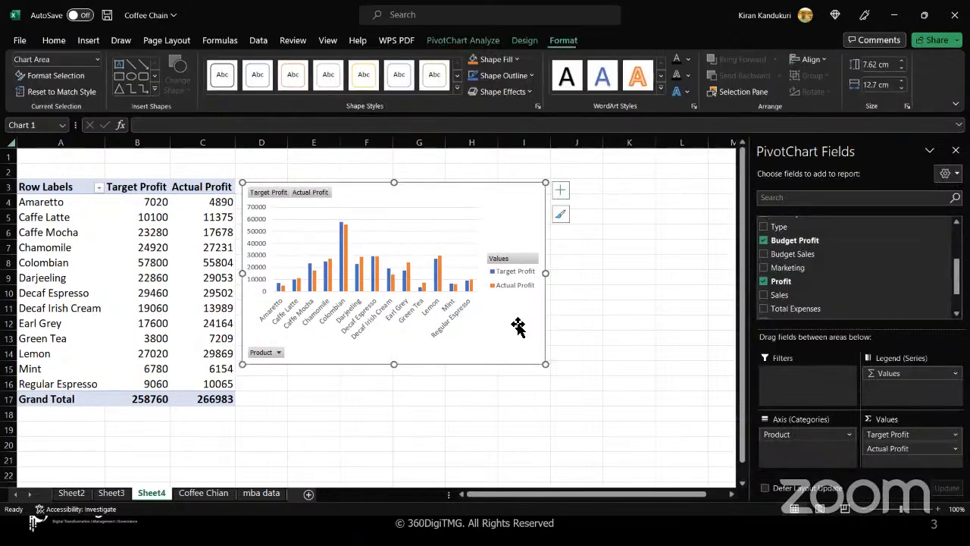
pyautogui.moveTo(545, 365); pyautogui.dragTo(704, 407)
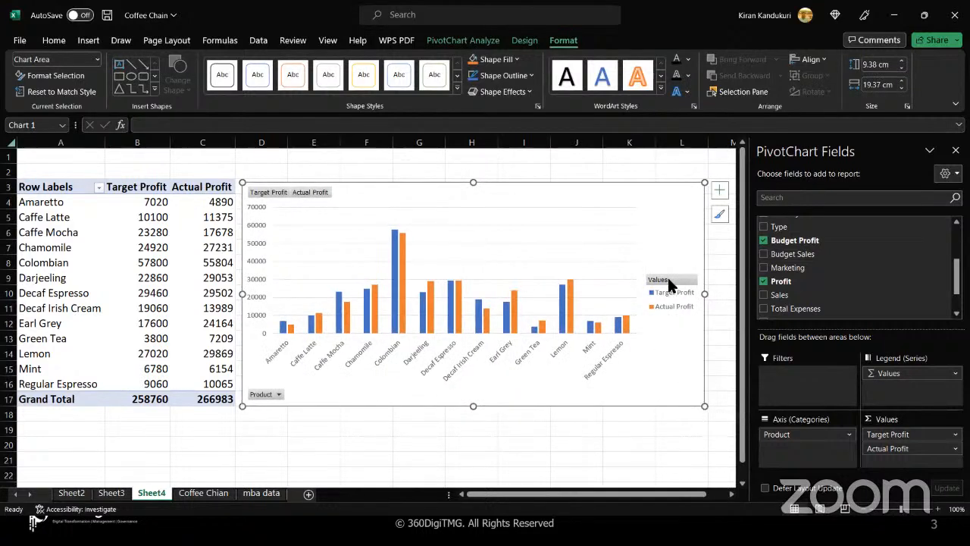
pyautogui.click(671, 296)
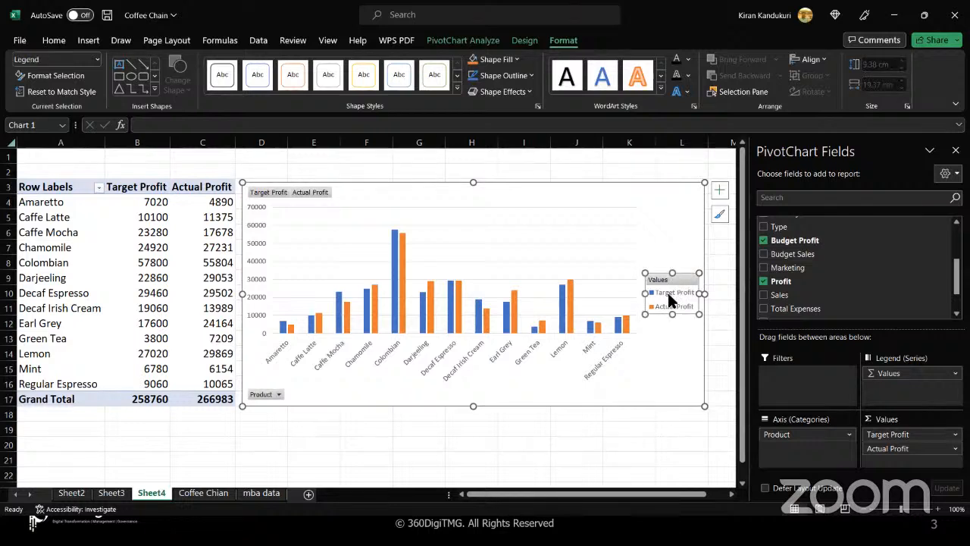
pyautogui.click(665, 307)
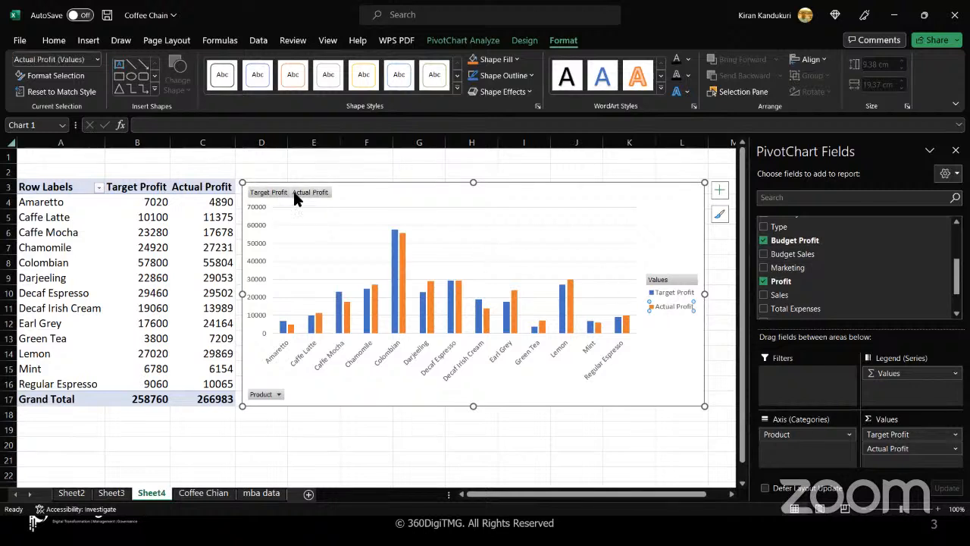
pyautogui.click(316, 253)
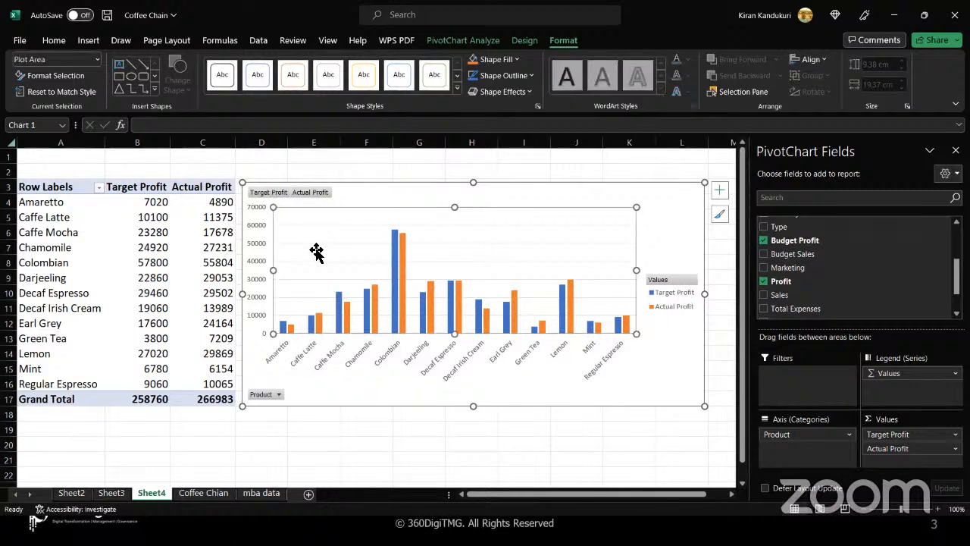
pyautogui.moveTo(346, 399)
pyautogui.mouseDown()
pyautogui.moveTo(299, 356)
pyautogui.moveTo(351, 386)
pyautogui.moveTo(341, 399)
pyautogui.mouseUp()
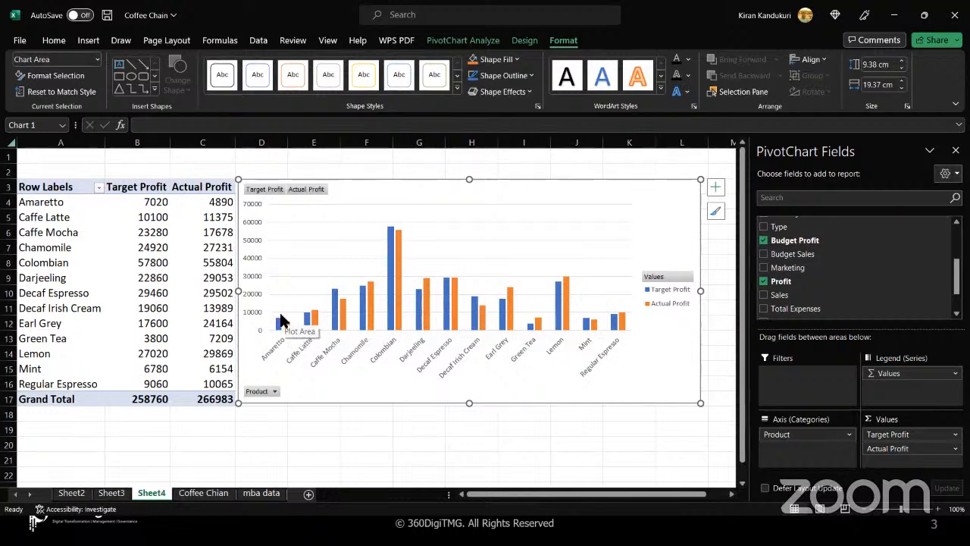
pyautogui.moveTo(316, 323)
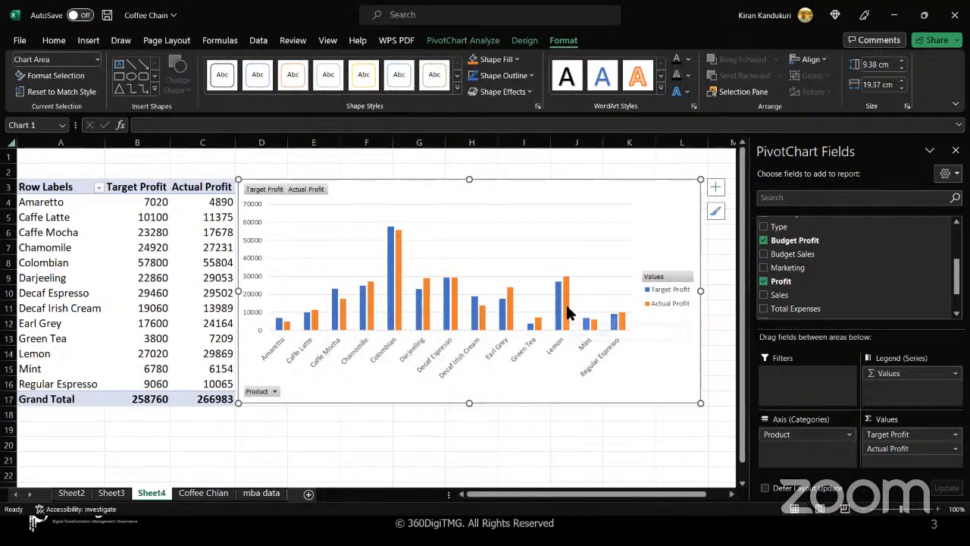
pyautogui.moveTo(568, 312)
# - Start a new calculated field named Difference
pyautogui.click(472, 41)
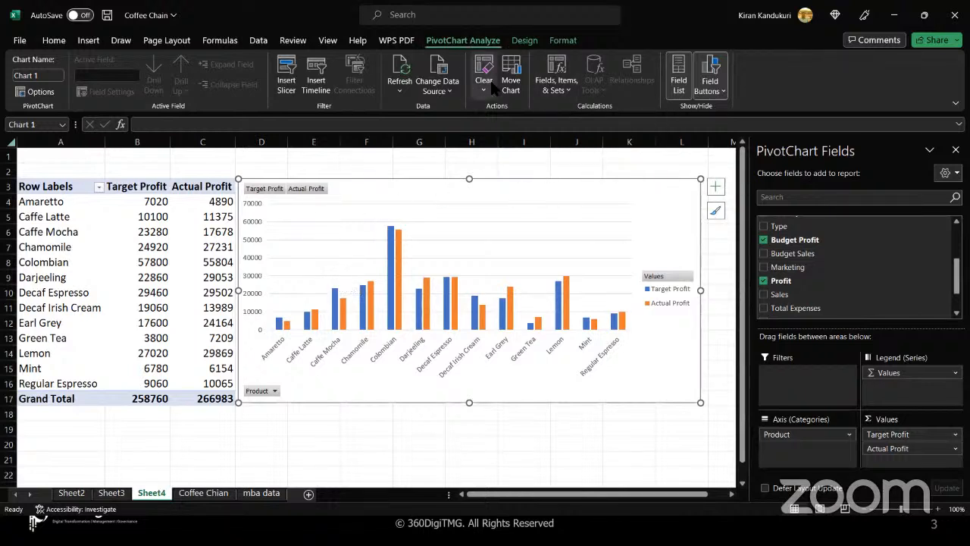
pyautogui.click(567, 89)
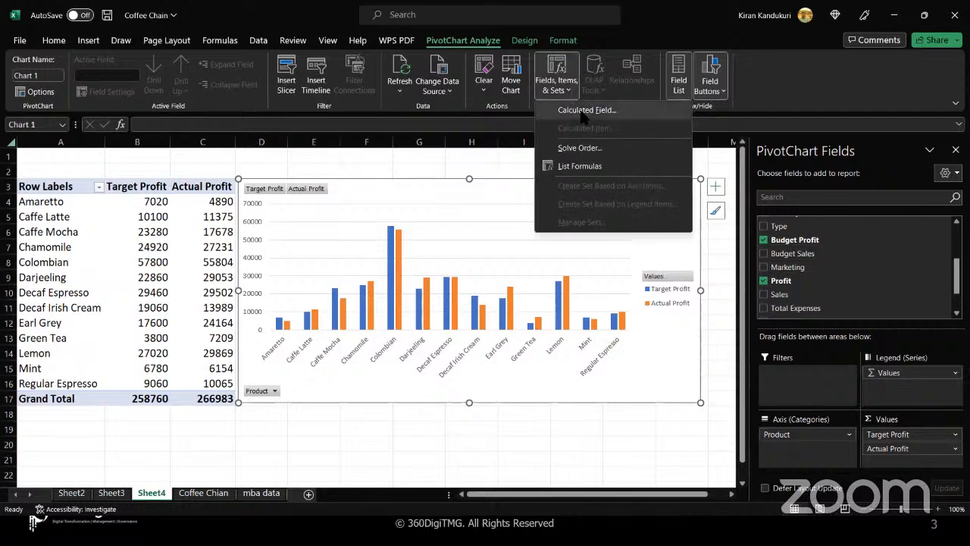
pyautogui.click(585, 110)
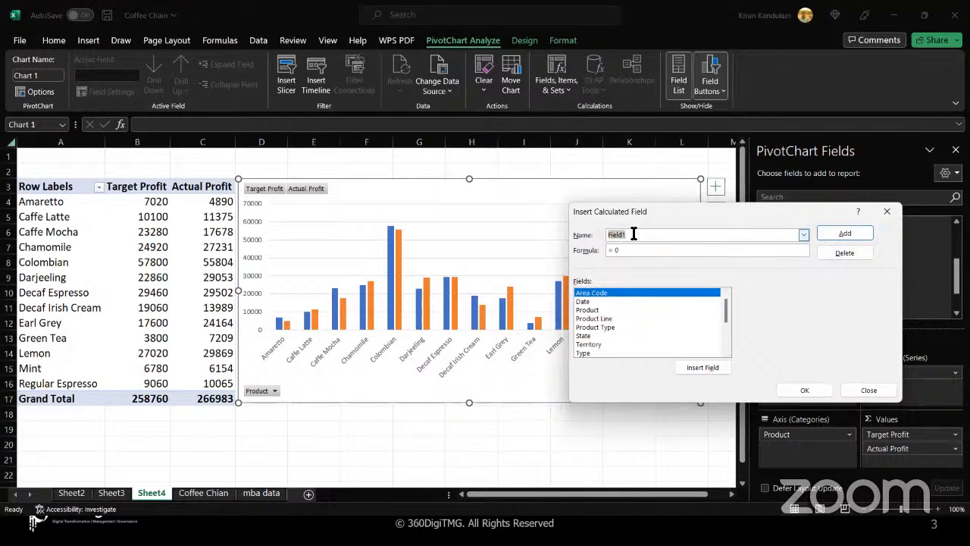
pyautogui.write('Abo')
pyautogui.press('BackSpace')
pyautogui.press('BackSpace')
pyautogui.press('BackSpace')
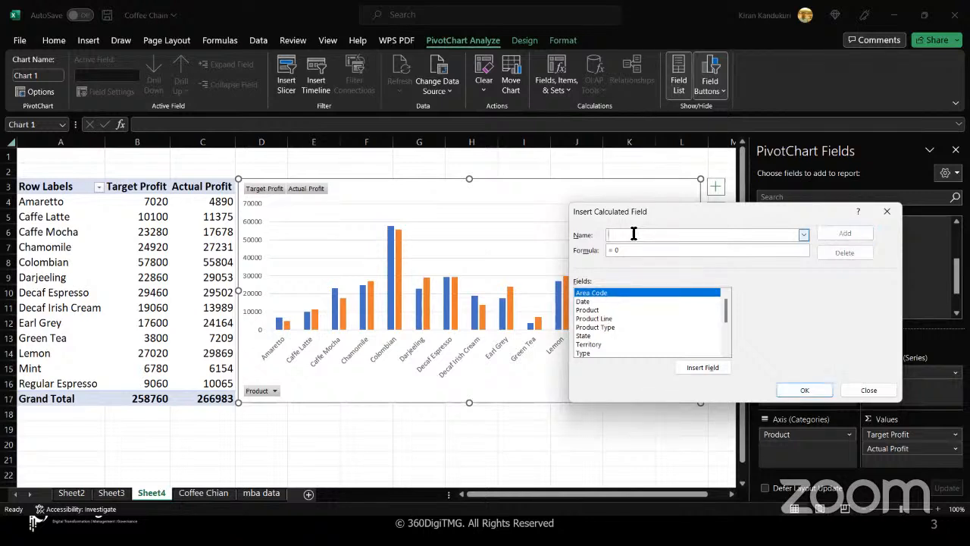
pyautogui.write('Differe')
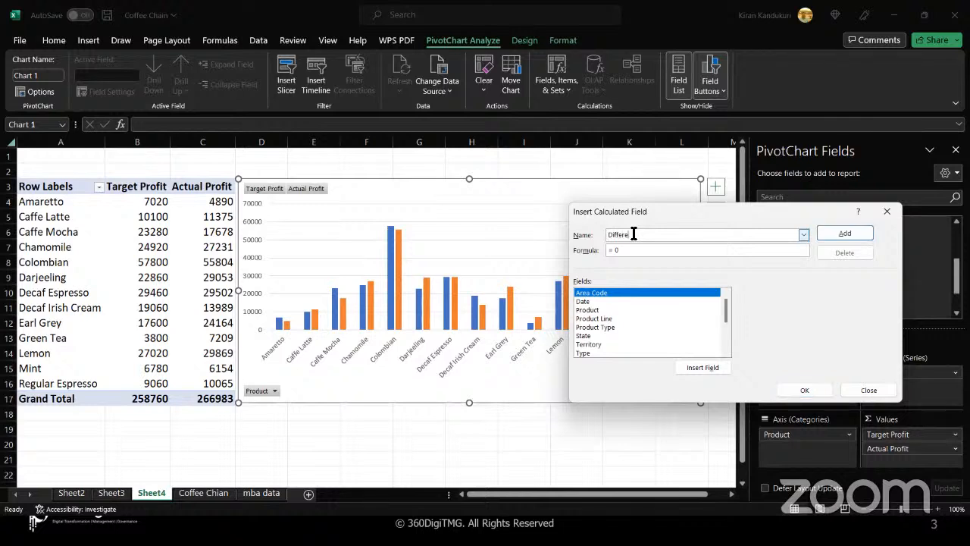
pyautogui.write('nce')
pyautogui.click(623, 251)
# - Give it the formula =Profit-'Budget Profit' and create the field
pyautogui.click(597, 336)
pyautogui.press('Down')
pyautogui.press('Down')
pyautogui.press('Down')
pyautogui.press('Down')
pyautogui.press('Down')
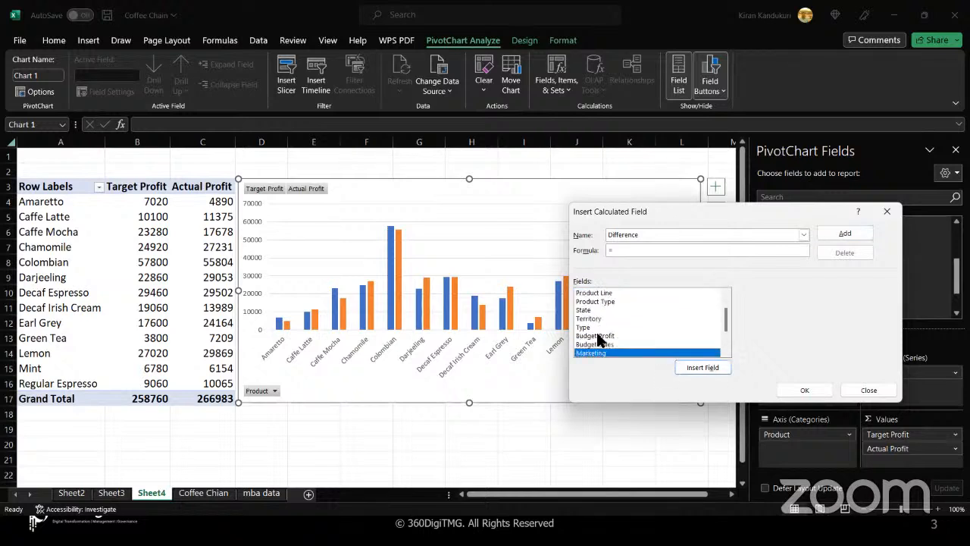
pyautogui.press('Down')
pyautogui.press('Down')
pyautogui.press('Up')
pyautogui.press('Return')
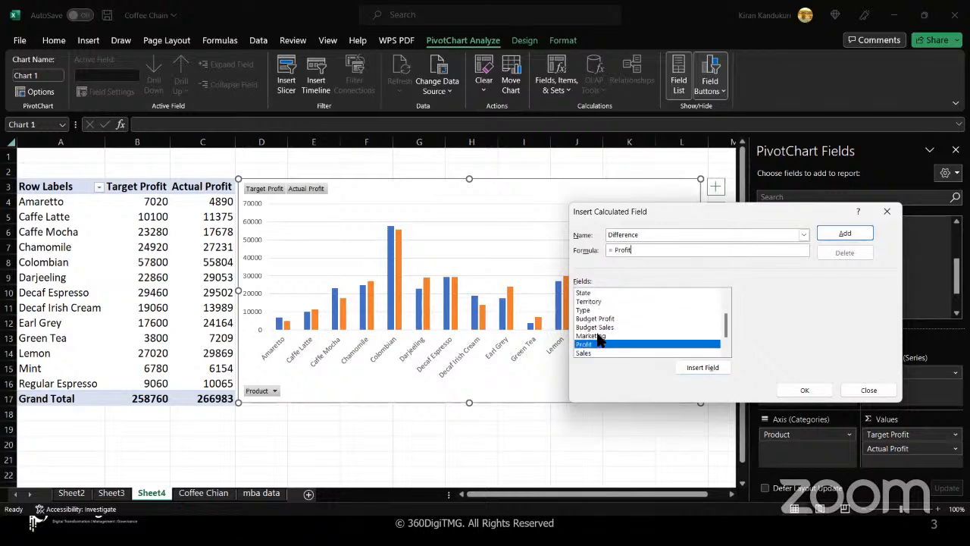
pyautogui.write('-')
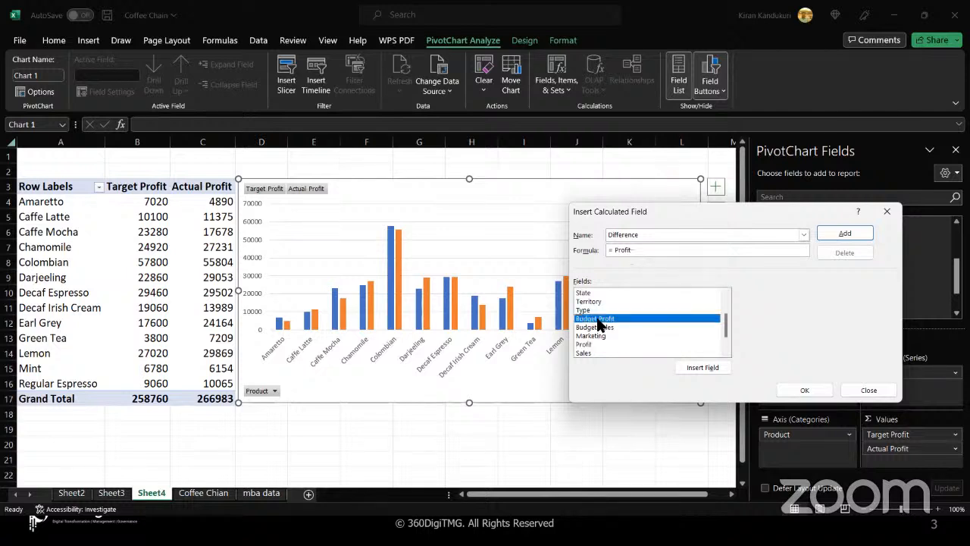
pyautogui.click(598, 319)
pyautogui.press('Return')
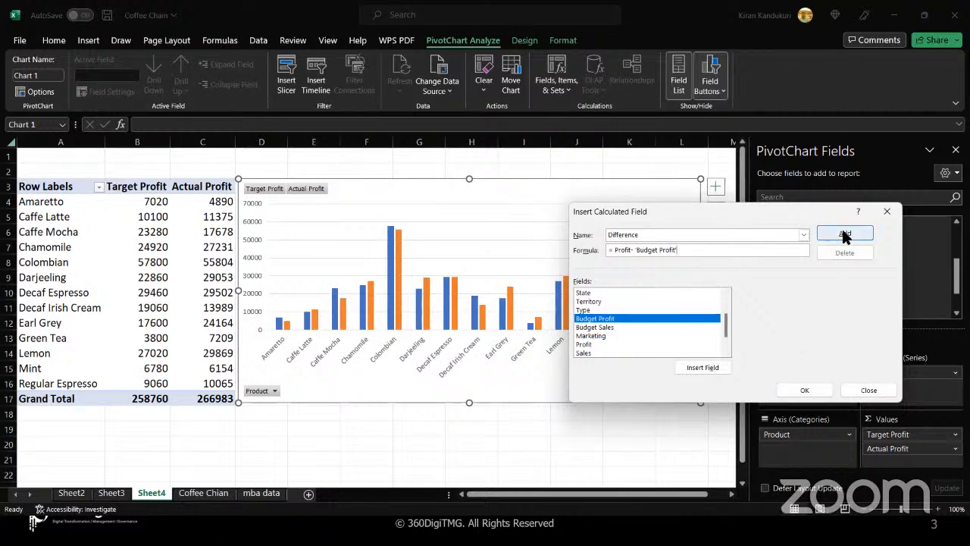
pyautogui.click(788, 383)
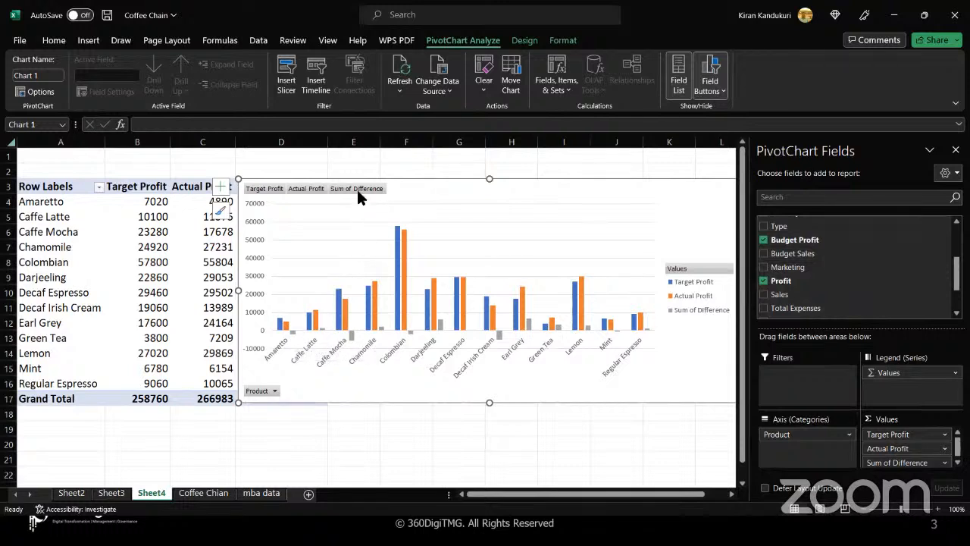
# - Move the chart off column D and rename Sum of Difference to Difference1
pyautogui.click(685, 316)
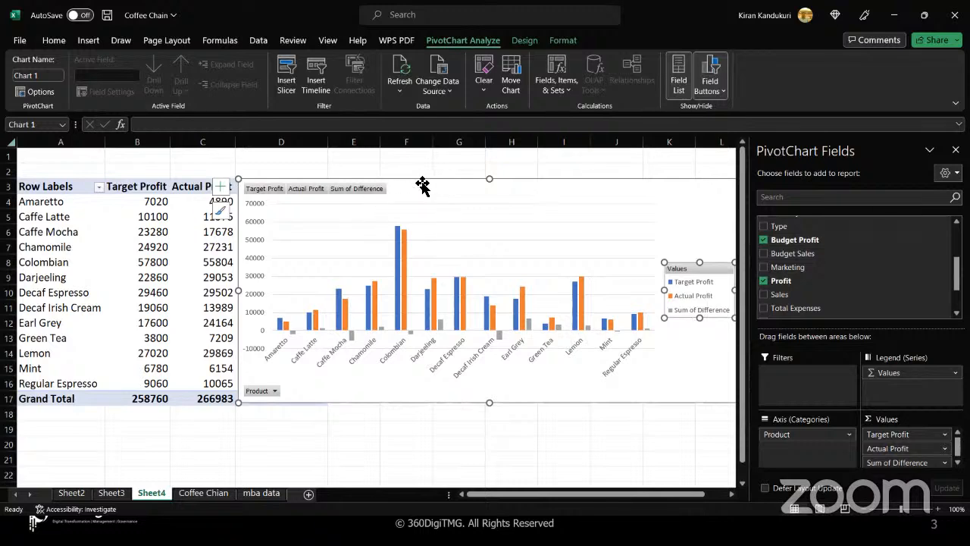
pyautogui.moveTo(422, 186); pyautogui.dragTo(523, 188)
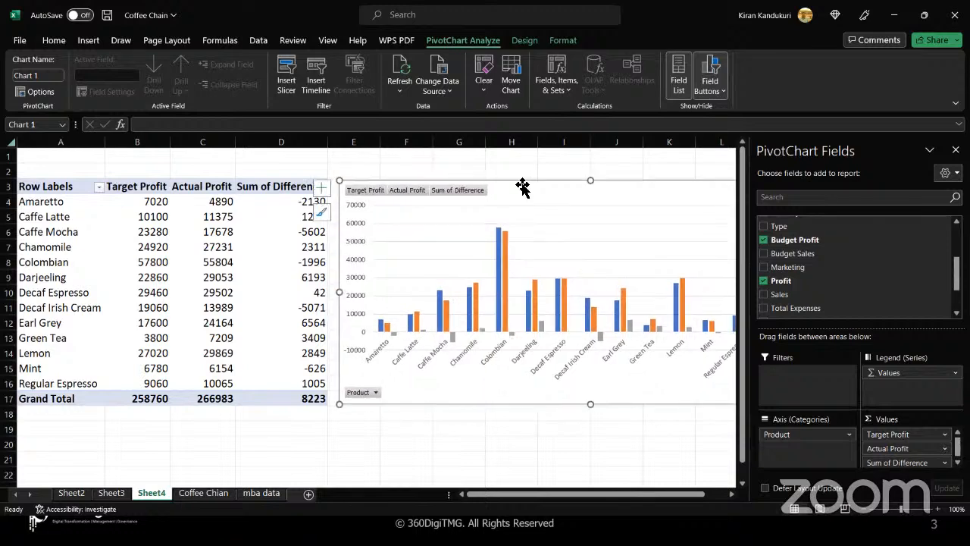
pyautogui.doubleClick(277, 190)
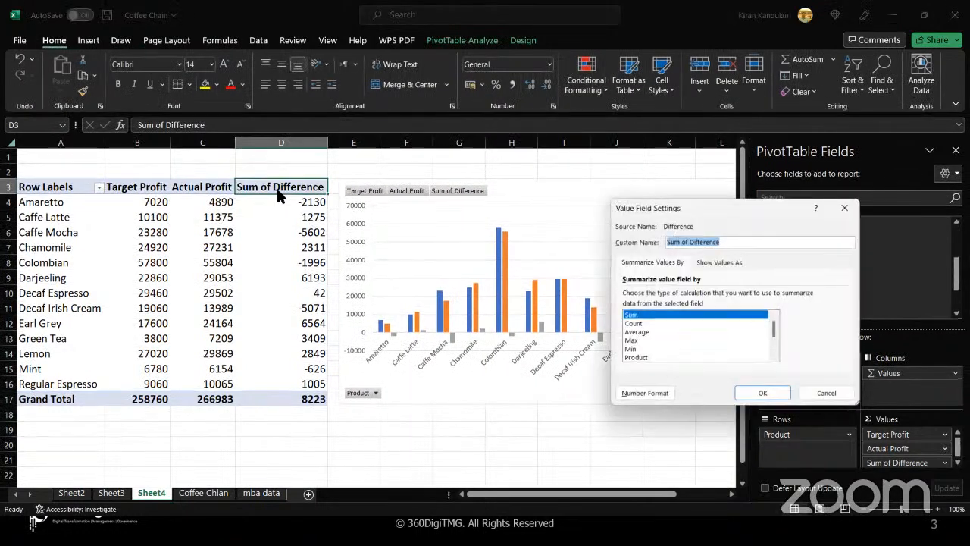
pyautogui.moveTo(692, 241); pyautogui.dragTo(666, 242)
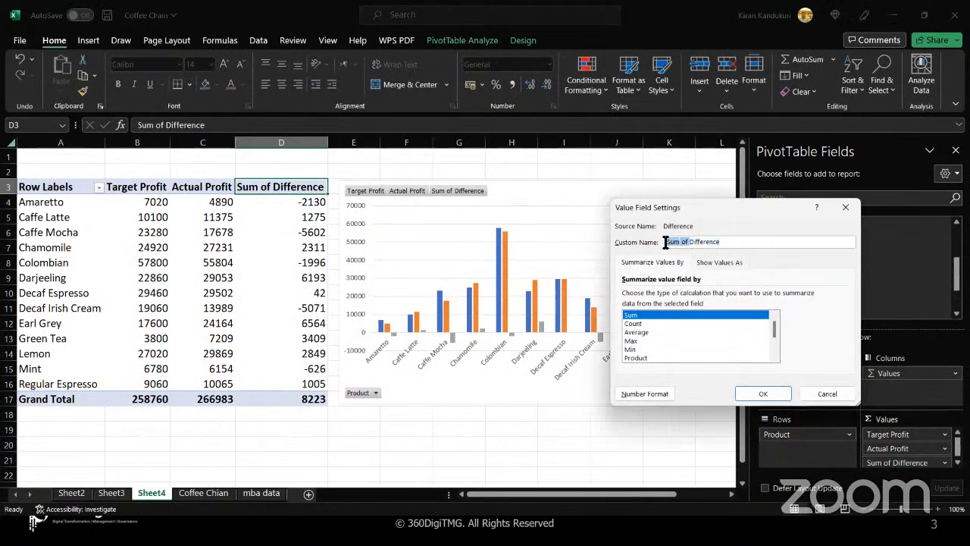
pyautogui.press('BackSpace')
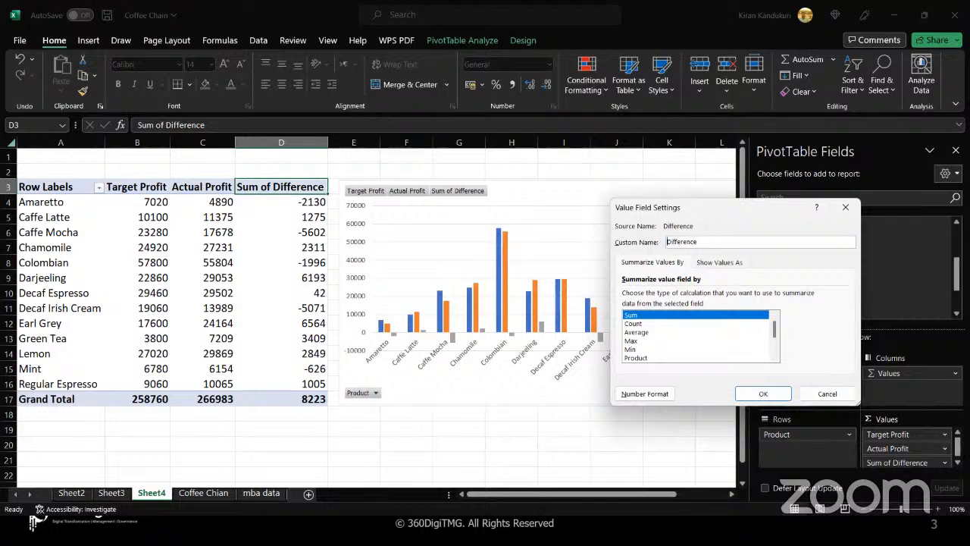
pyautogui.click(761, 393)
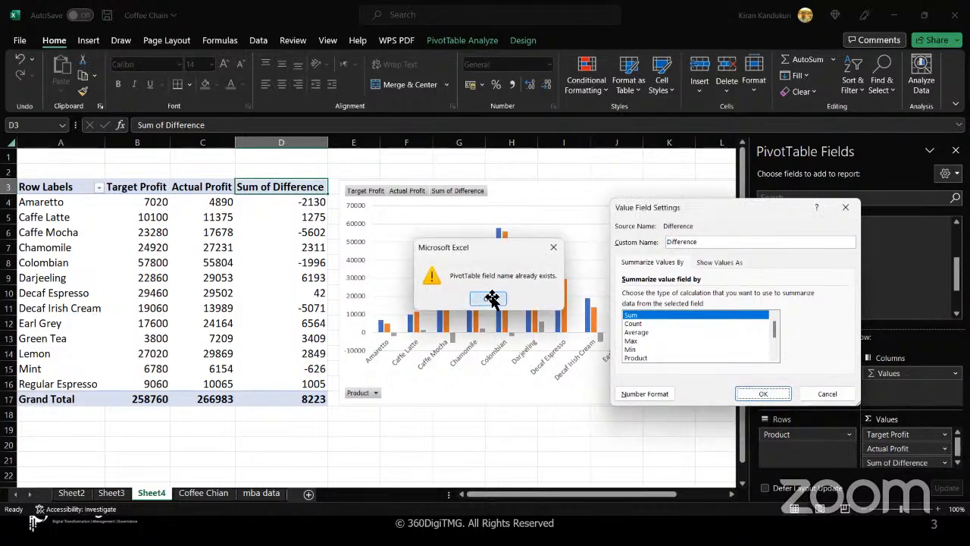
pyautogui.click(490, 298)
pyautogui.click(713, 243)
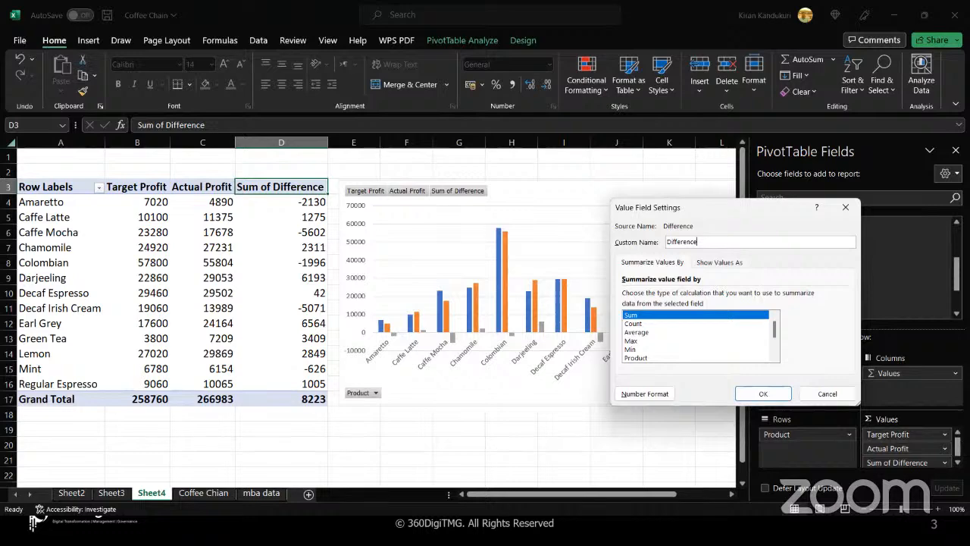
pyautogui.write('1')
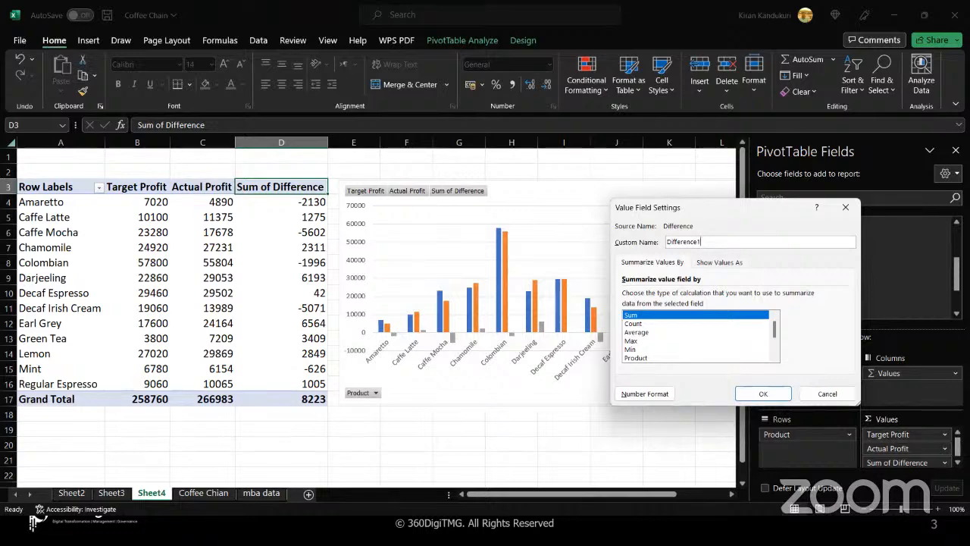
pyautogui.click(754, 396)
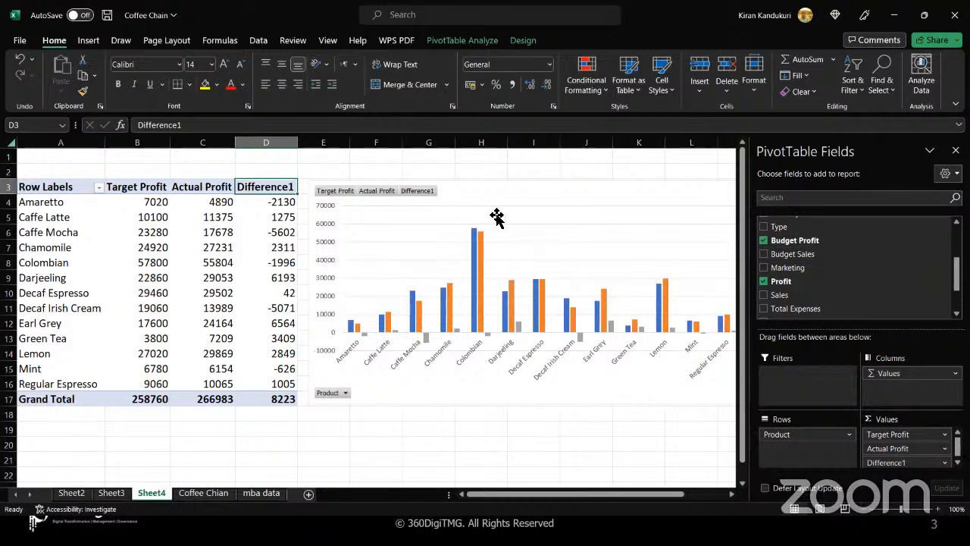
pyautogui.moveTo(512, 195); pyautogui.dragTo(501, 195)
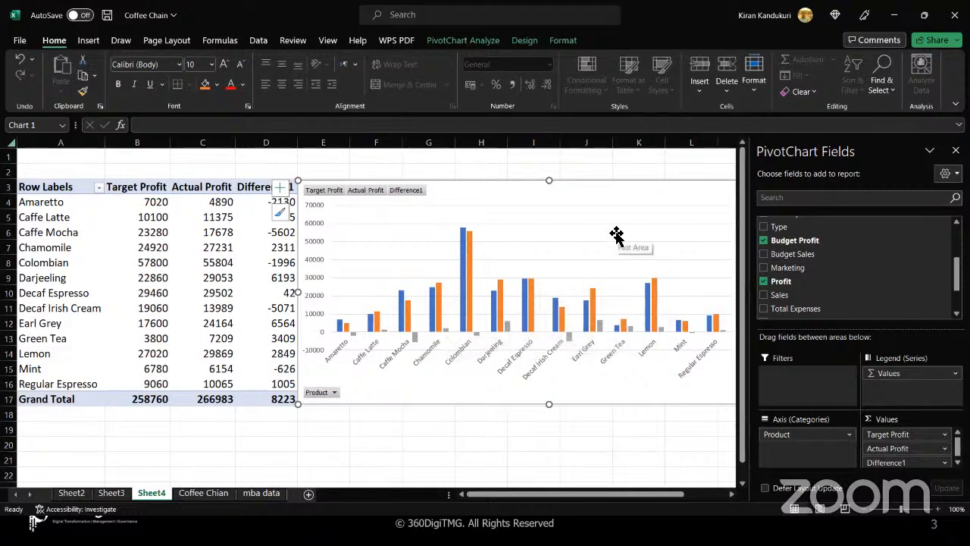
# - Add Outside End data labels to every column of the pivot chart
pyautogui.click(551, 238)
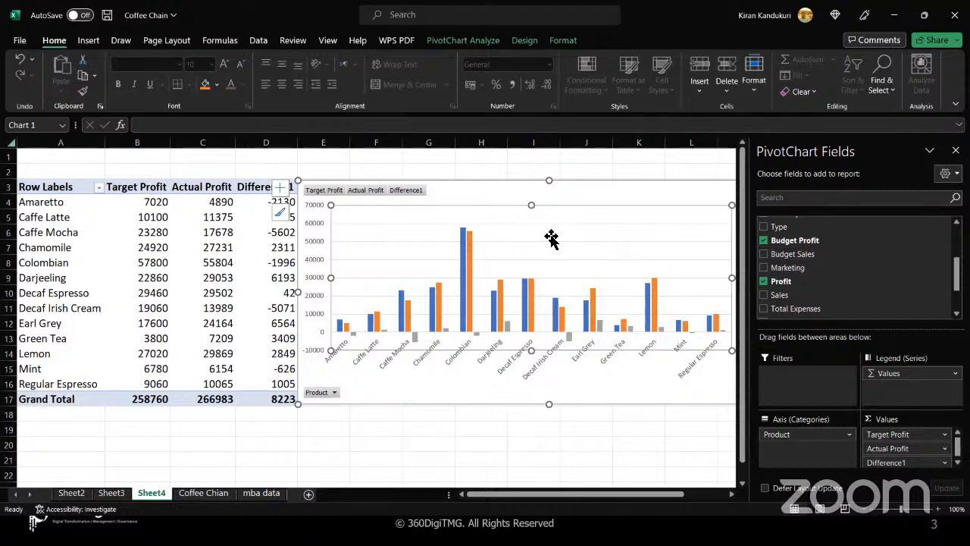
pyautogui.click(508, 191)
pyautogui.click(519, 45)
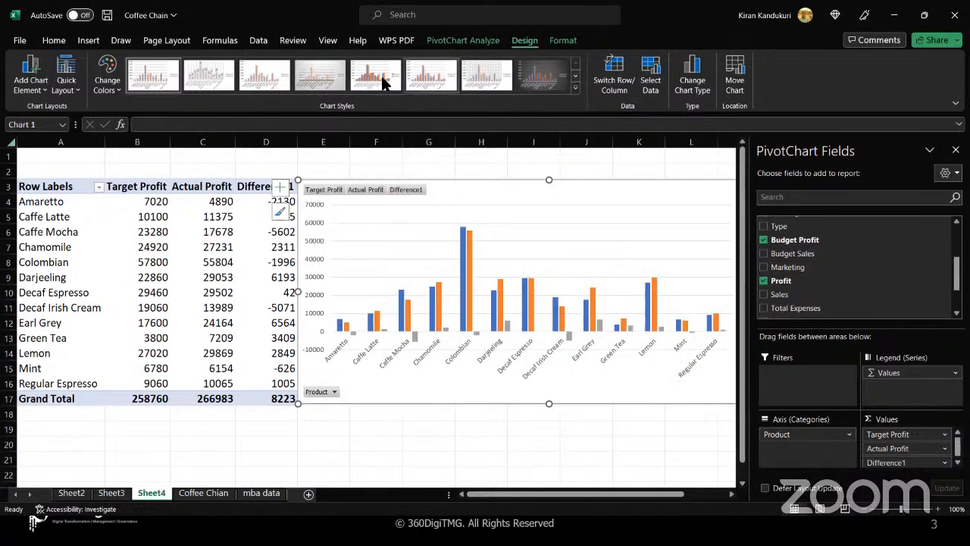
pyautogui.click(43, 90)
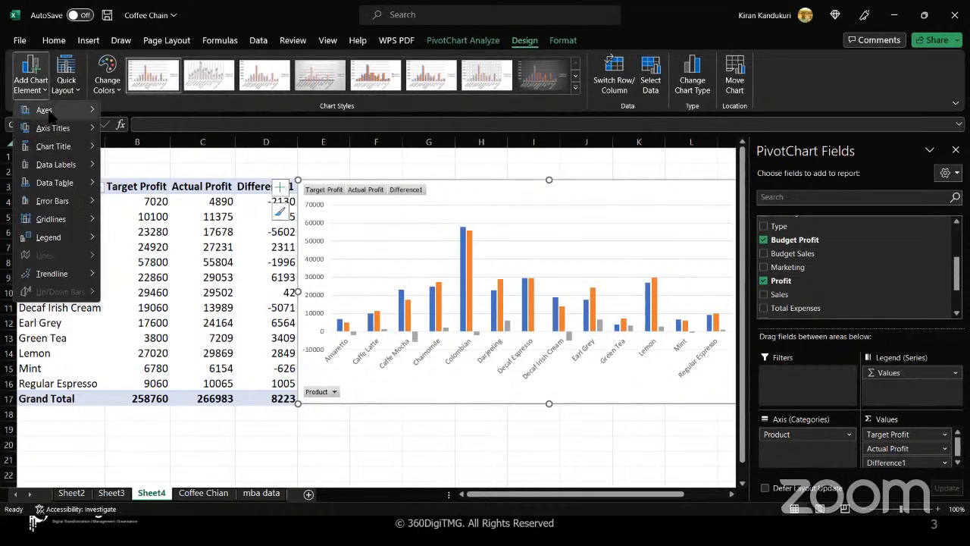
pyautogui.moveTo(61, 166)
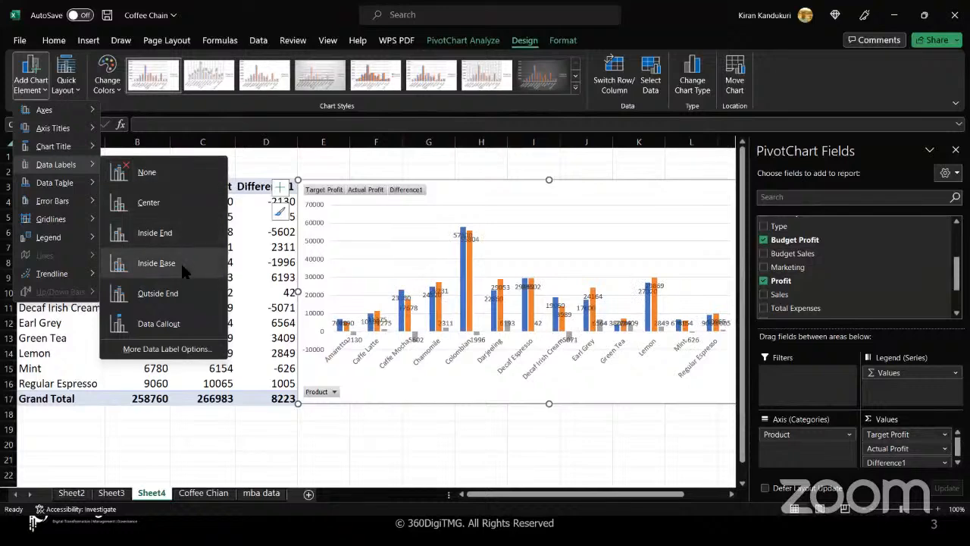
pyautogui.click(178, 291)
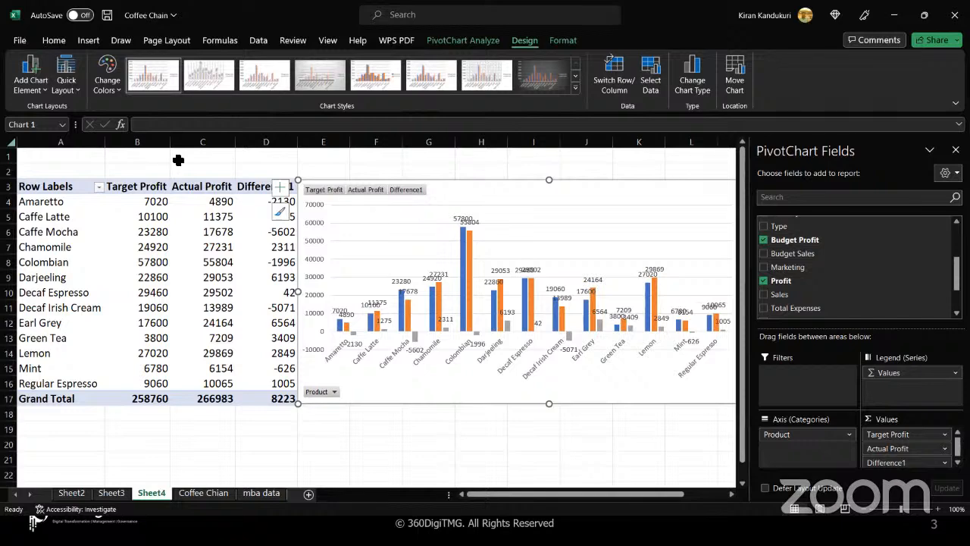
pyautogui.click(78, 90)
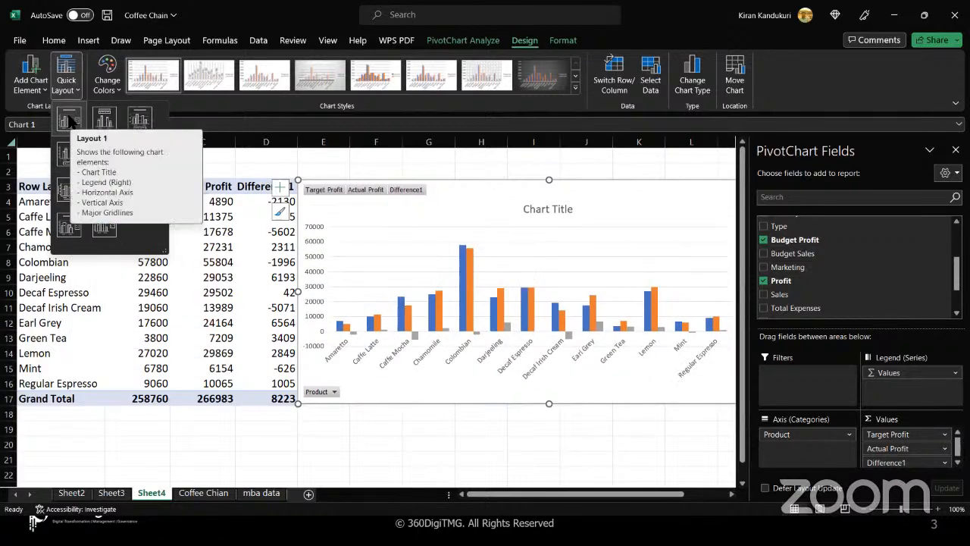
# - Apply Quick Layout 1 to the pivot chart, keeping its blue, orange and grey colours
pyautogui.click(70, 121)
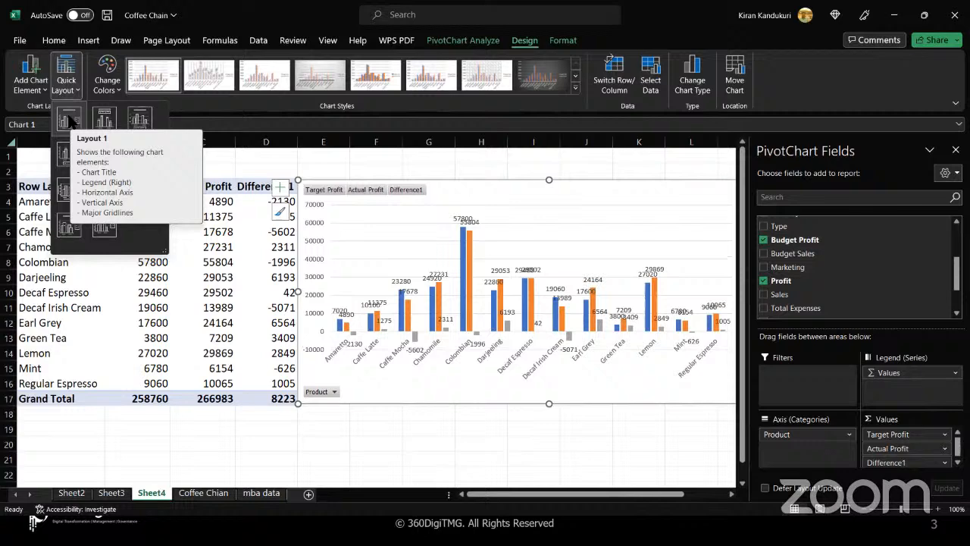
pyautogui.click(117, 89)
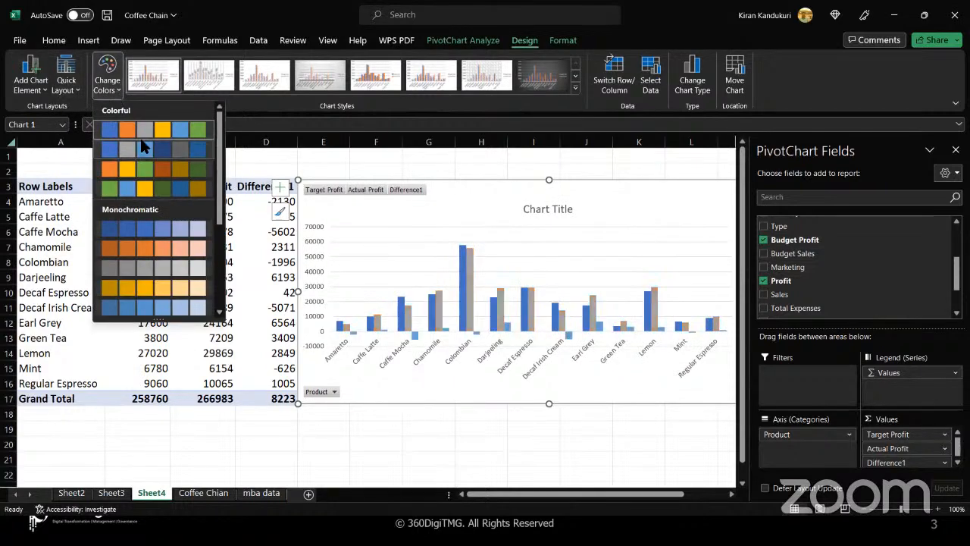
pyautogui.click(159, 132)
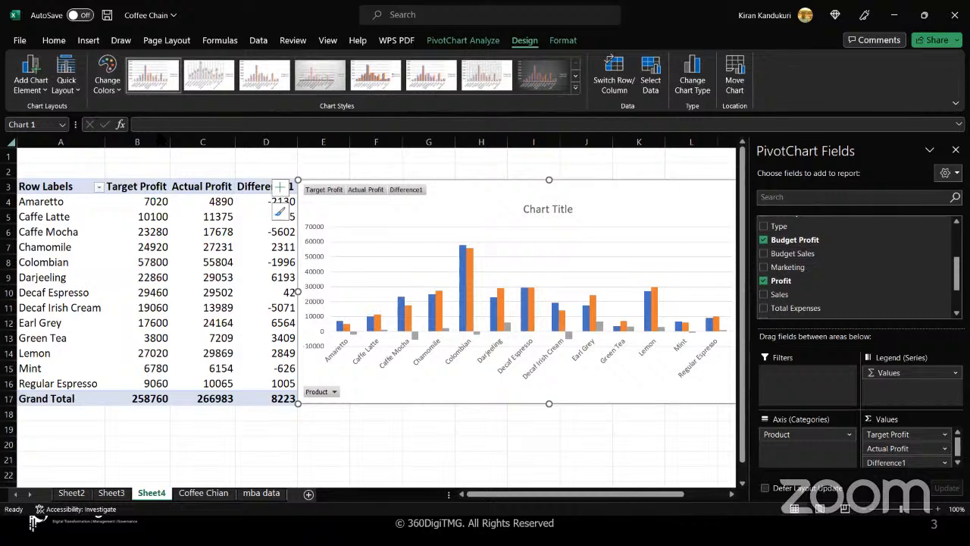
pyautogui.click(119, 91)
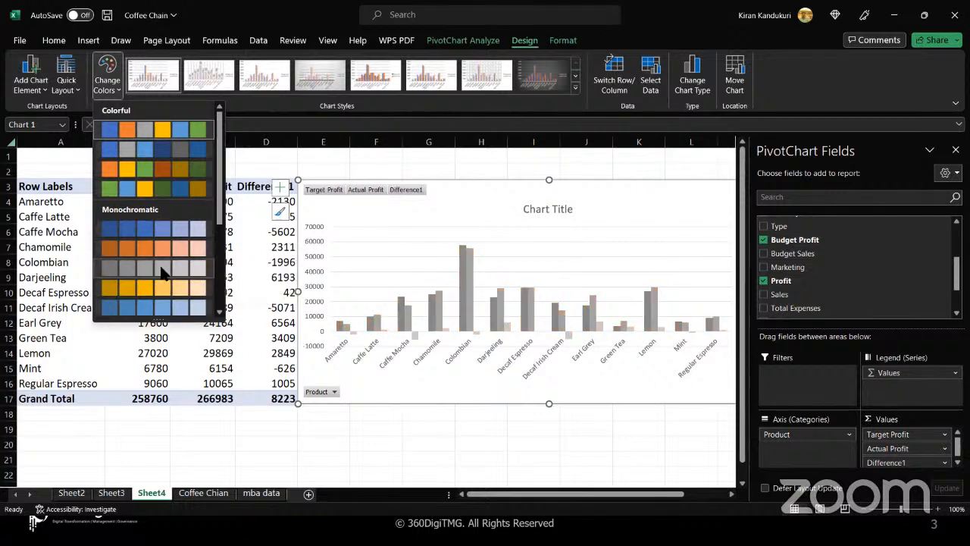
pyautogui.click(100, 152)
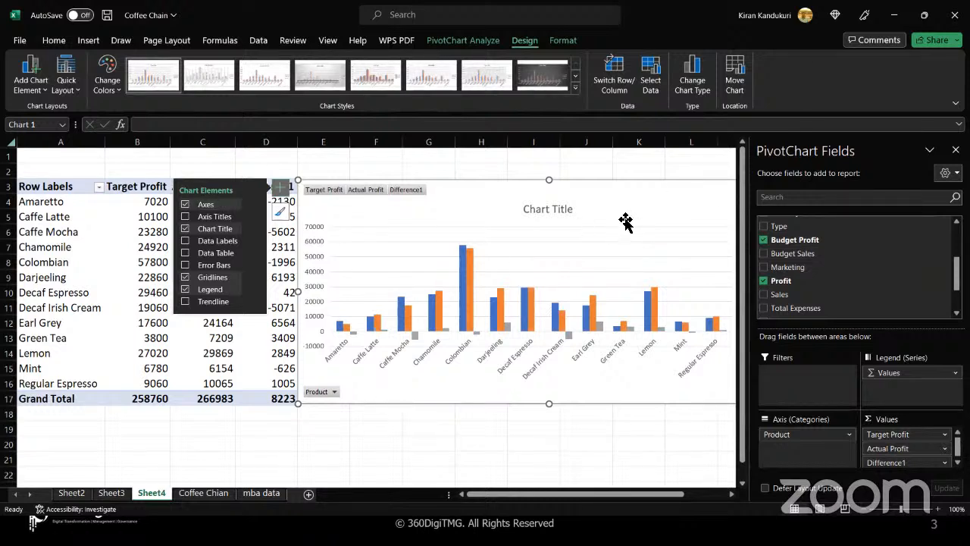
pyautogui.click(547, 255)
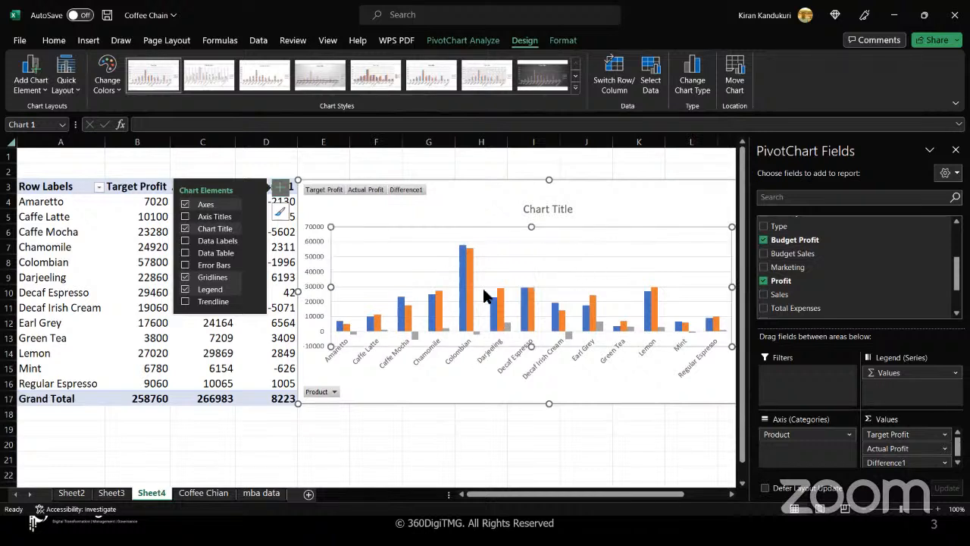
pyautogui.click(424, 211)
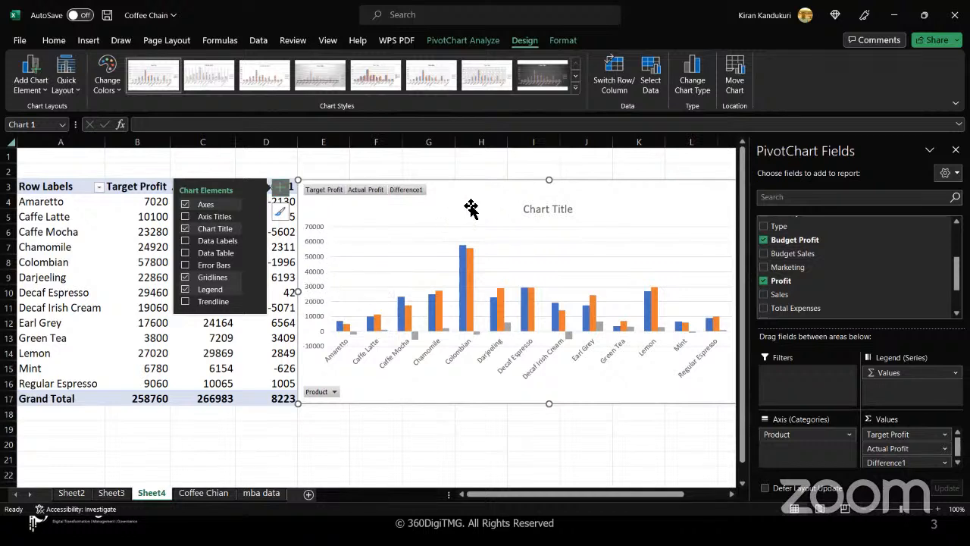
# - Replace the Chart Title placeholder with 'Profit Vs. Target', fixing the typo as you go
pyautogui.click(552, 210)
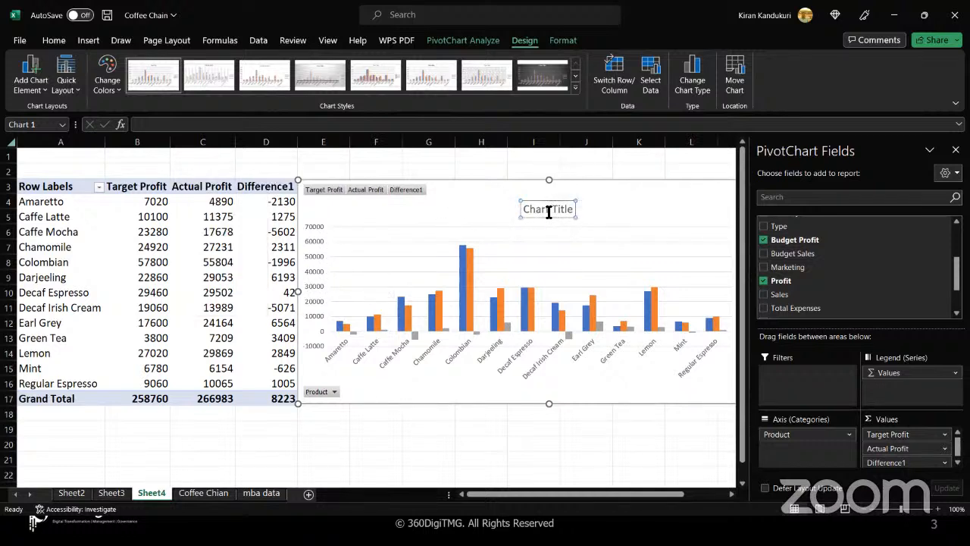
pyautogui.tripleClick(548, 212)
pyautogui.press('BackSpace')
pyautogui.write('Clustered Columns')
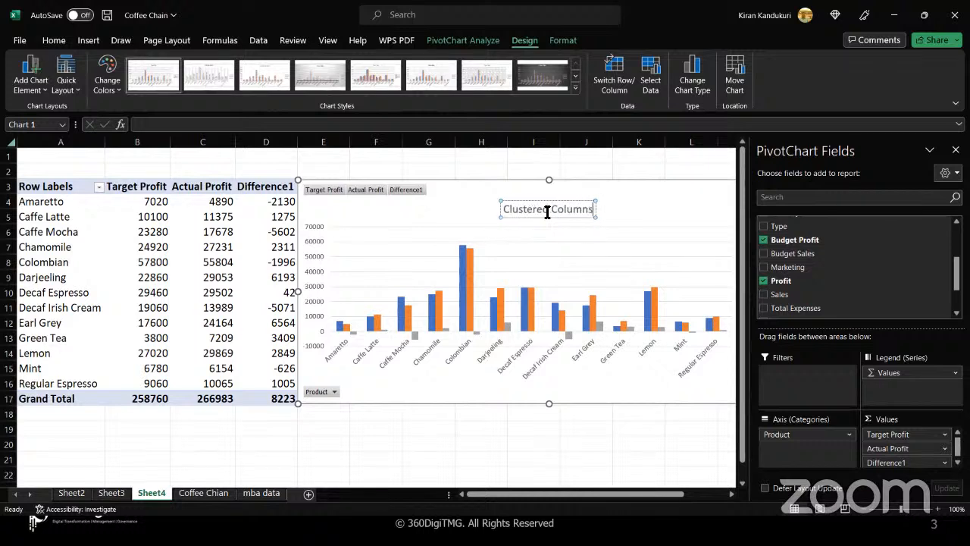
pyautogui.write(' /')
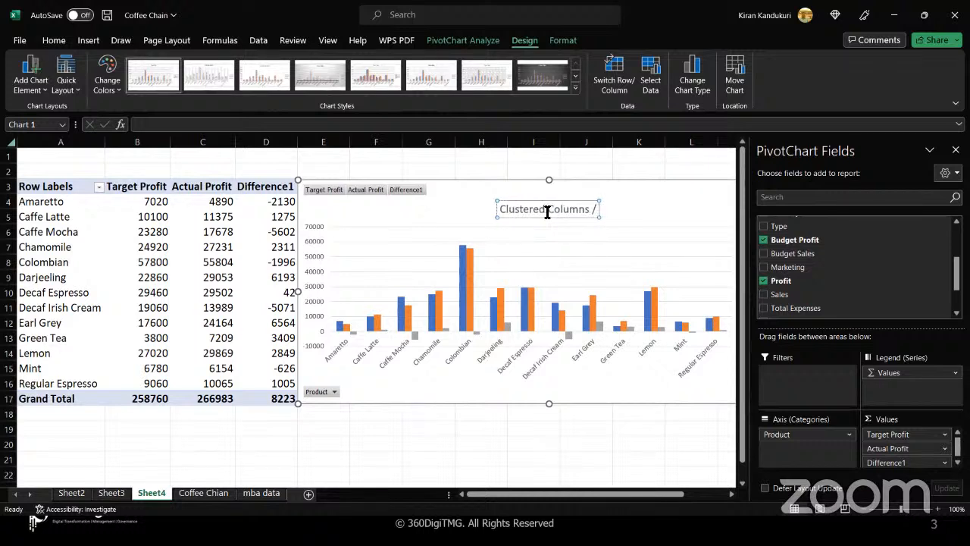
pyautogui.press('BackSpace')
pyautogui.press('BackSpace')
pyautogui.press('BackSpace')
pyautogui.press('BackSpace')
pyautogui.press('BackSpace')
pyautogui.press('BackSpace')
pyautogui.press('BackSpace')
pyautogui.press('BackSpace')
pyautogui.press('BackSpace')
pyautogui.press('BackSpace')
pyautogui.press('BackSpace')
pyautogui.press('BackSpace')
pyautogui.press('BackSpace')
pyautogui.press('BackSpace')
pyautogui.press('BackSpace')
pyautogui.press('BackSpace')
pyautogui.press('BackSpace')
pyautogui.press('BackSpace')
pyautogui.press('BackSpace')
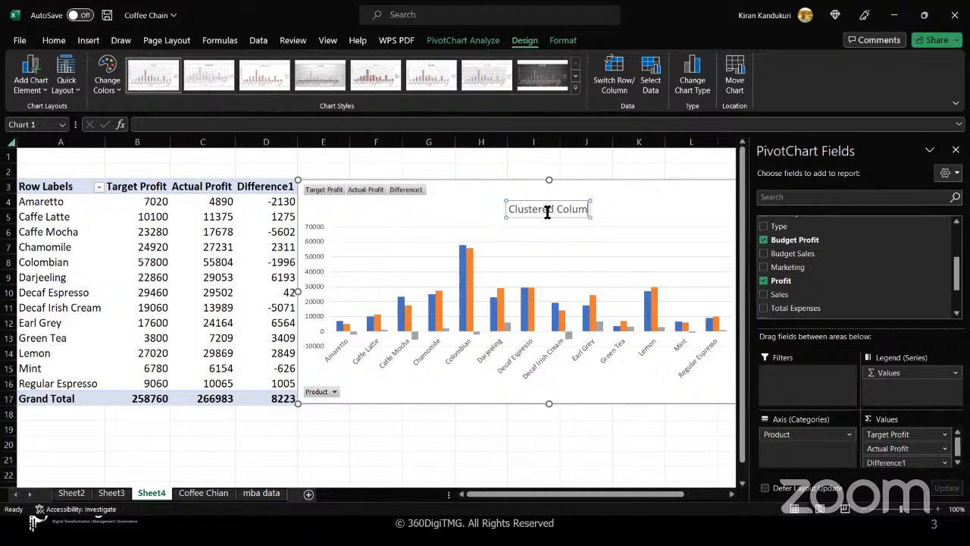
pyautogui.write('Profit V')
pyautogui.write('s. Tagee')
pyautogui.press('BackSpace')
pyautogui.press('BackSpace')
pyautogui.press('BackSpace')
pyautogui.write('rget')
pyautogui.press('Return')
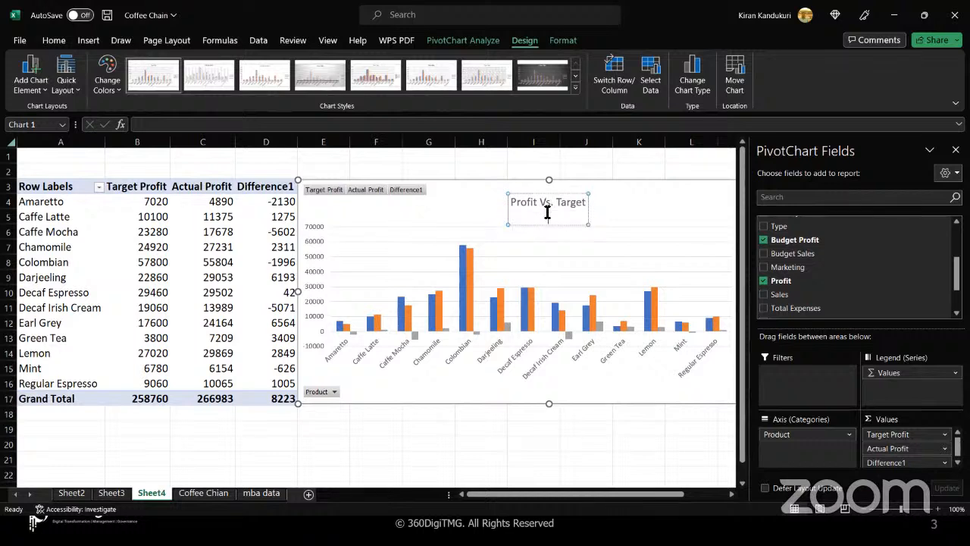
pyautogui.press('BackSpace')
pyautogui.click(469, 215)
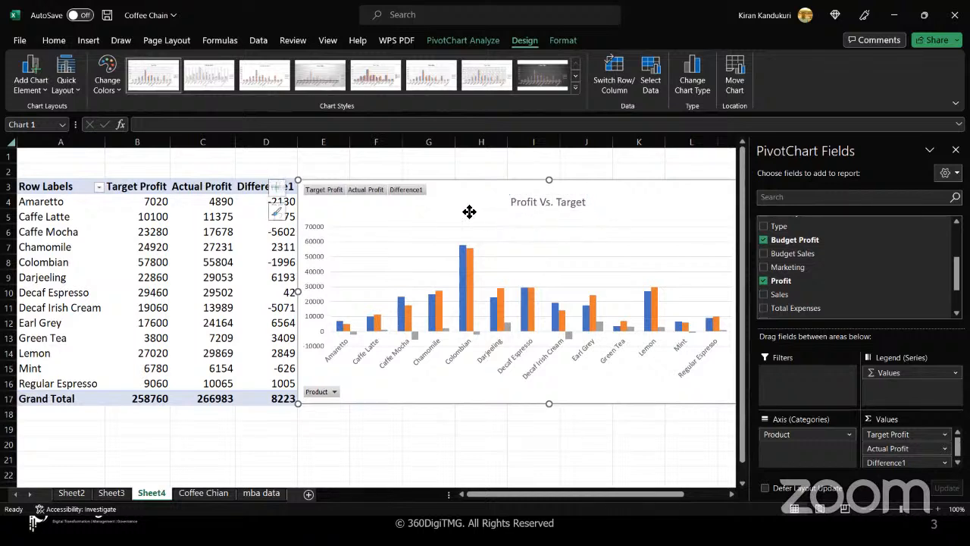
# - Hide all field buttons on the pivot chart and close the PivotChart Fields pane
pyautogui.rightClick(408, 192)
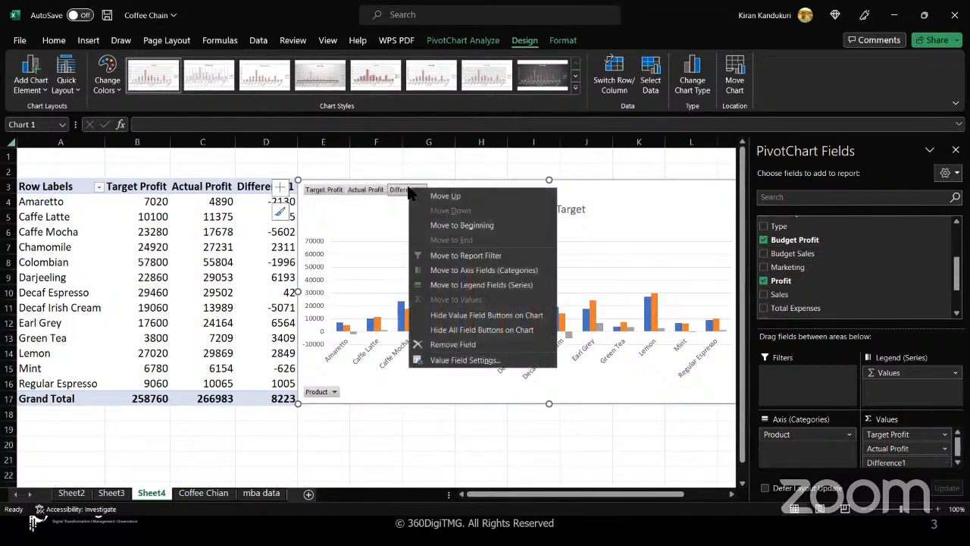
pyautogui.click(447, 331)
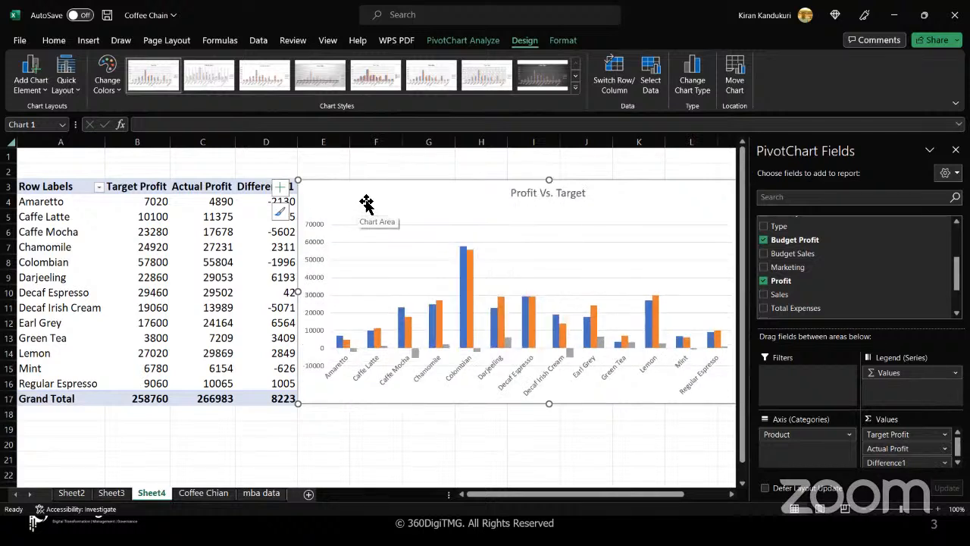
pyautogui.click(956, 149)
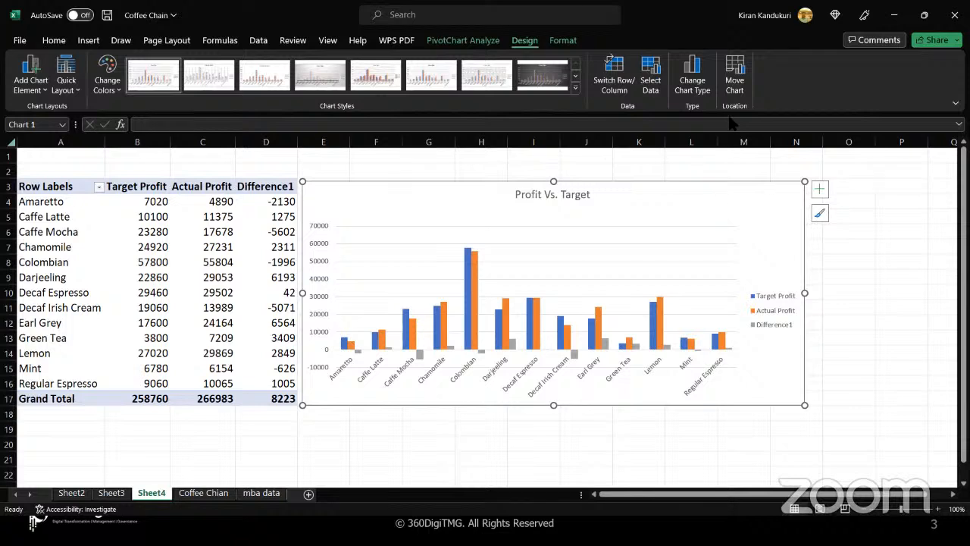
# - Move the Profit Vs. Target chart to a new chart sheet called 'Columns Chart'
pyautogui.click(735, 86)
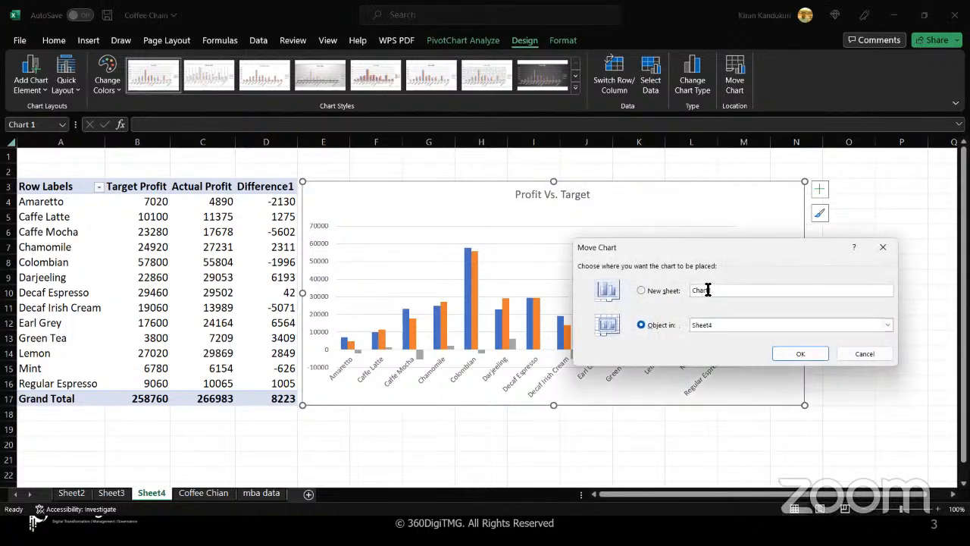
pyautogui.moveTo(707, 290); pyautogui.dragTo(685, 291)
pyautogui.write('Columns Chart')
pyautogui.click(796, 354)
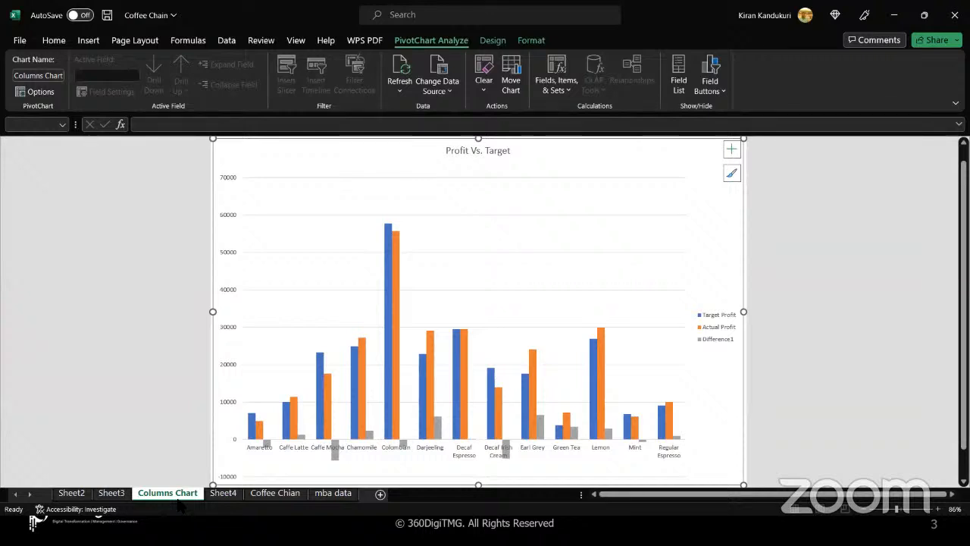
# - Turn on data labels for the chart columns and open the Format Data Labels options
pyautogui.click(732, 152)
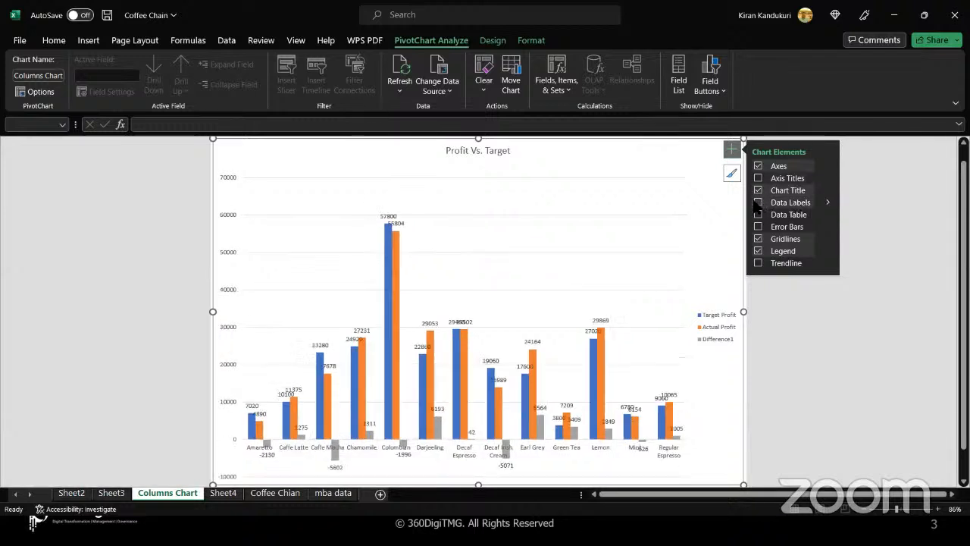
pyautogui.click(757, 203)
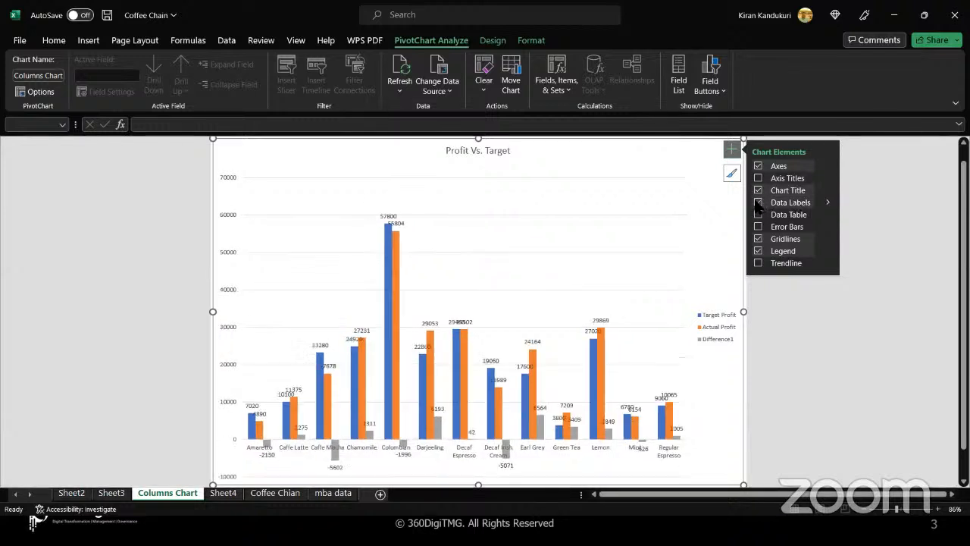
pyautogui.click(828, 203)
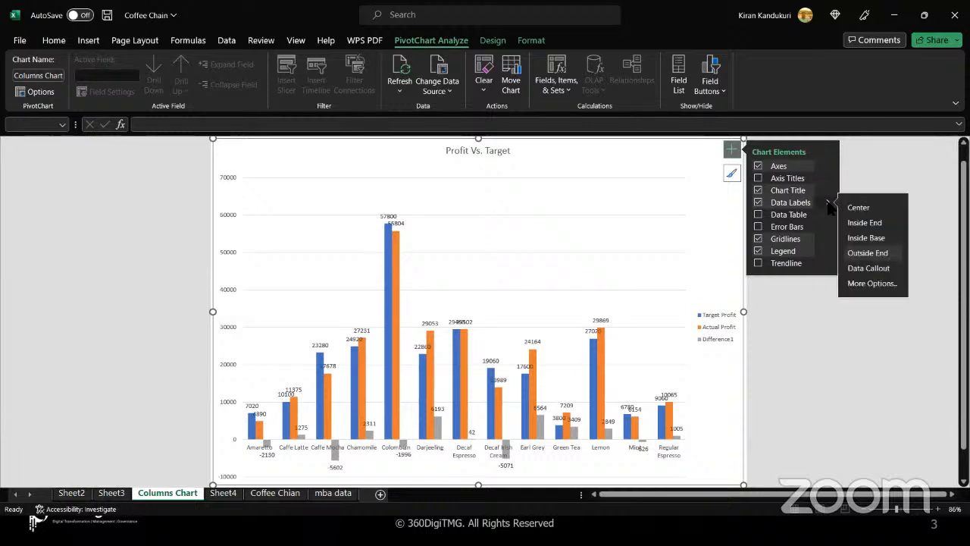
pyautogui.click(872, 285)
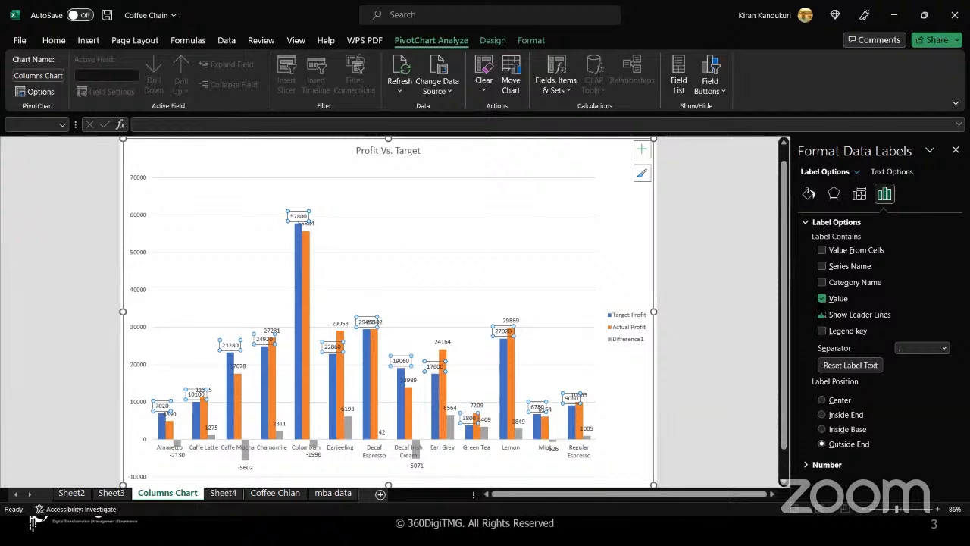
# - Toggle the Target Profit value labels off and back on, then close the formatting pane
pyautogui.click(822, 298)
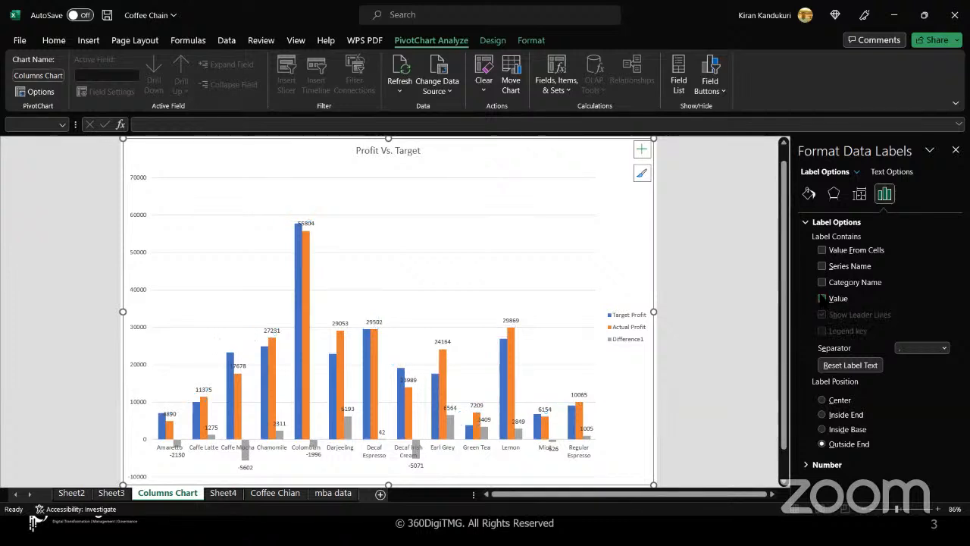
pyautogui.click(822, 299)
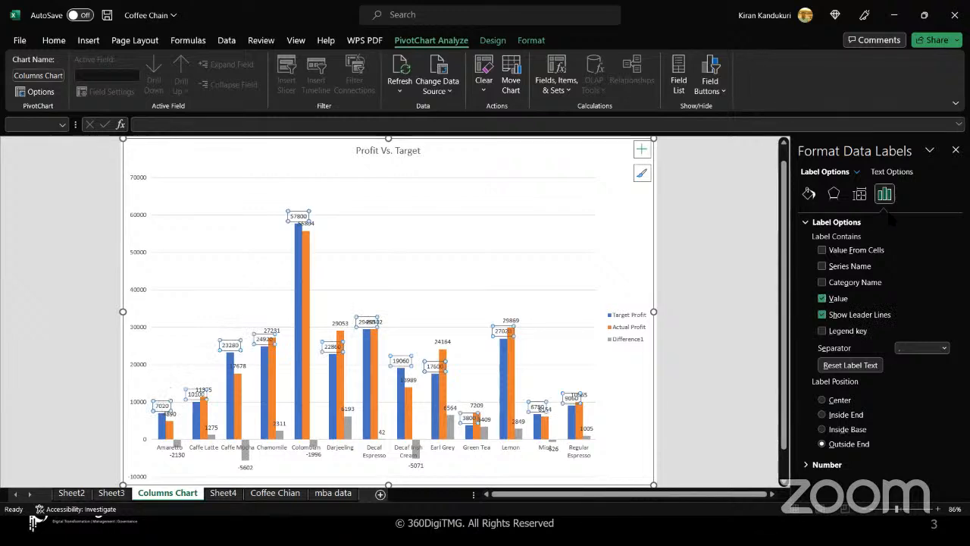
pyautogui.click(956, 150)
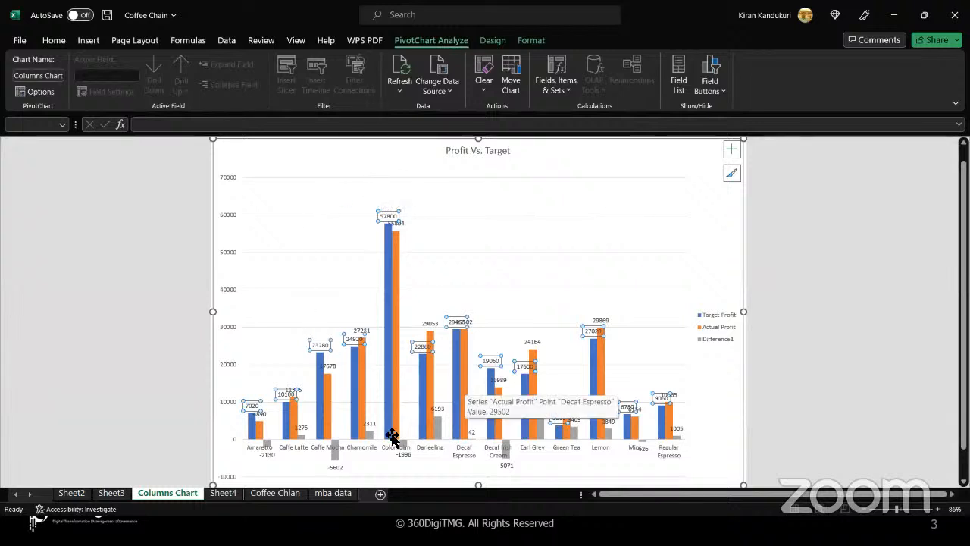
pyautogui.hotkey('alt', 'Tab')
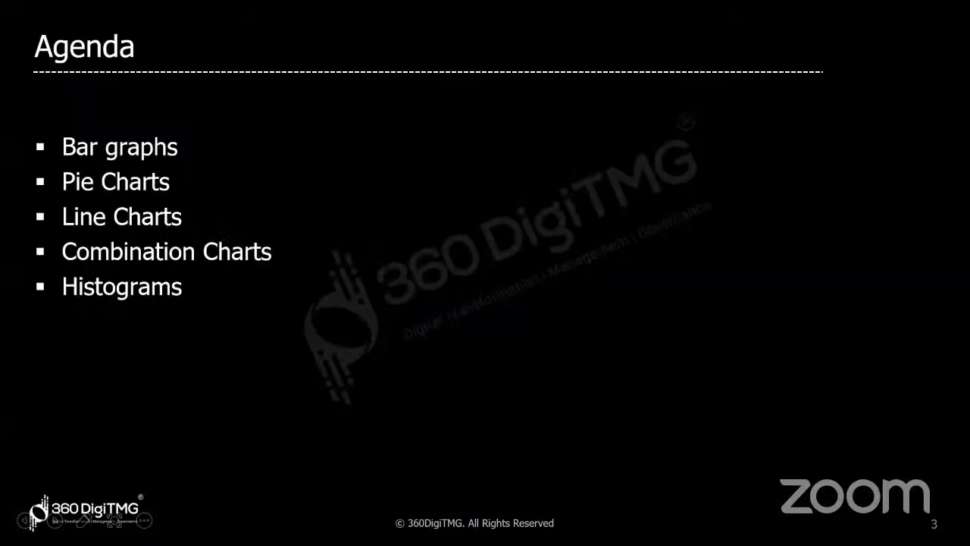
pyautogui.hotkey('alt', 'Tab')
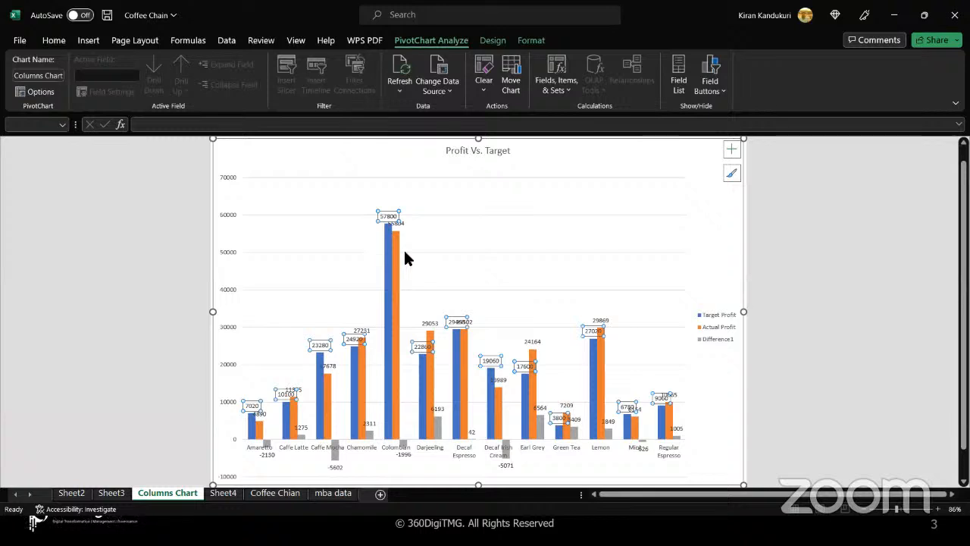
# - Review the chart's Change Chart Type choices and cancel without changes
pyautogui.click(342, 253)
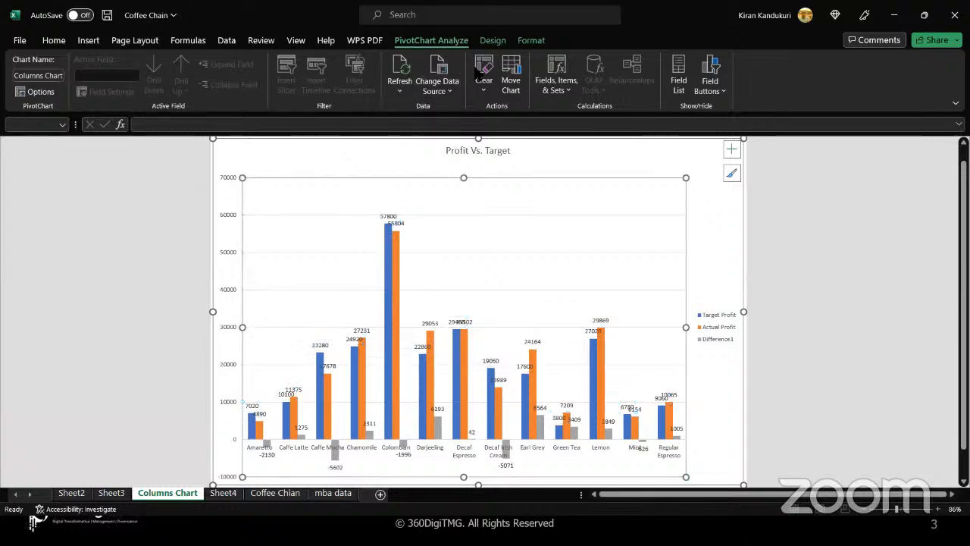
pyautogui.click(500, 43)
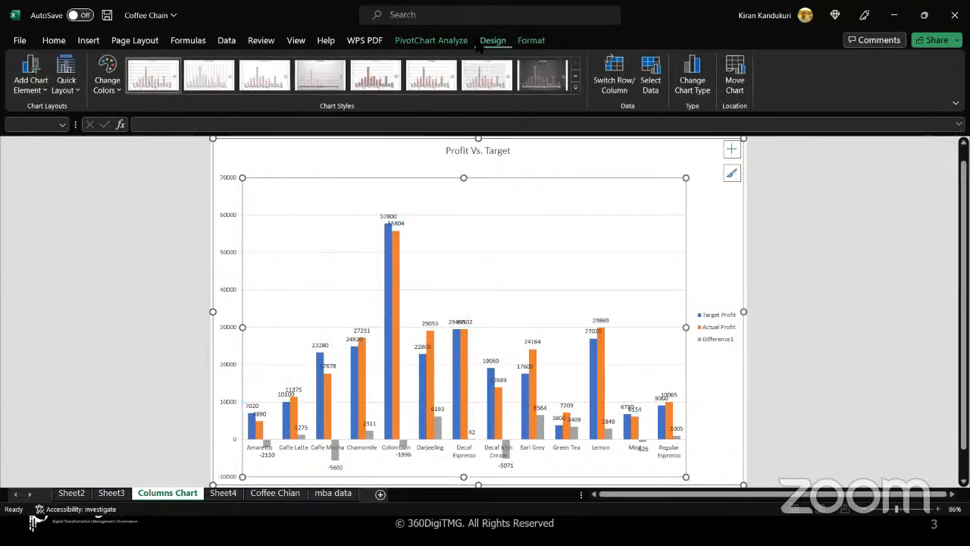
pyautogui.click(688, 78)
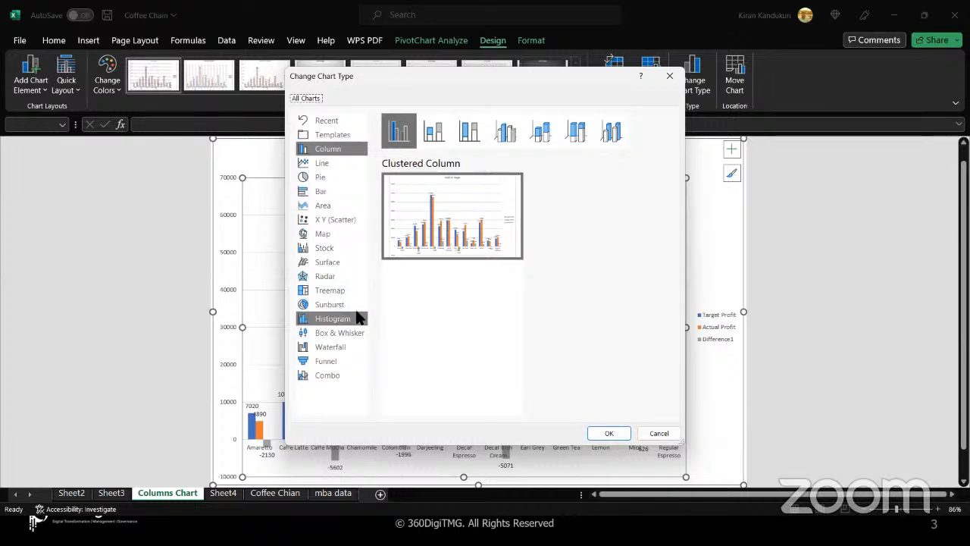
pyautogui.click(658, 436)
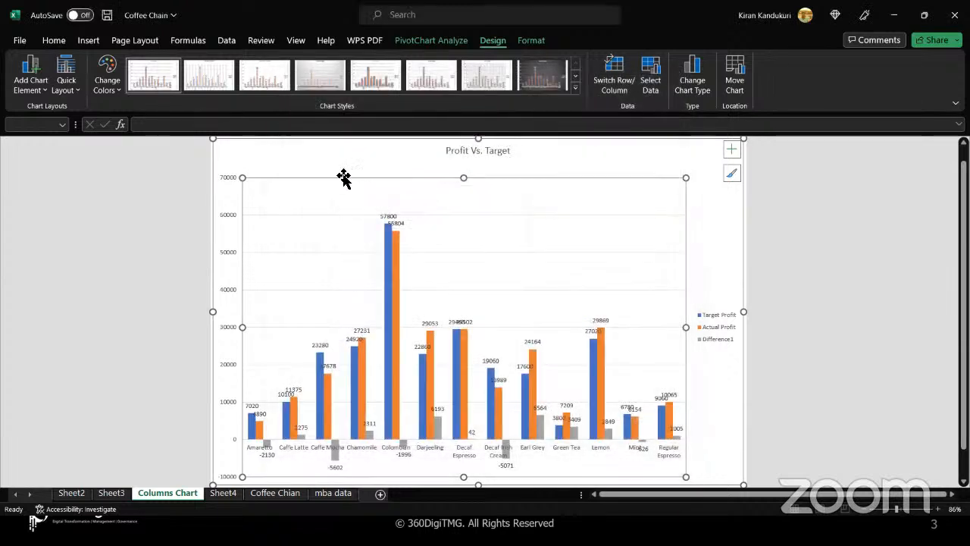
pyautogui.click(332, 156)
# - Browse the Add Chart Element and Quick Layout options unchanged, then add blank worksheet Sheet5
pyautogui.click(432, 42)
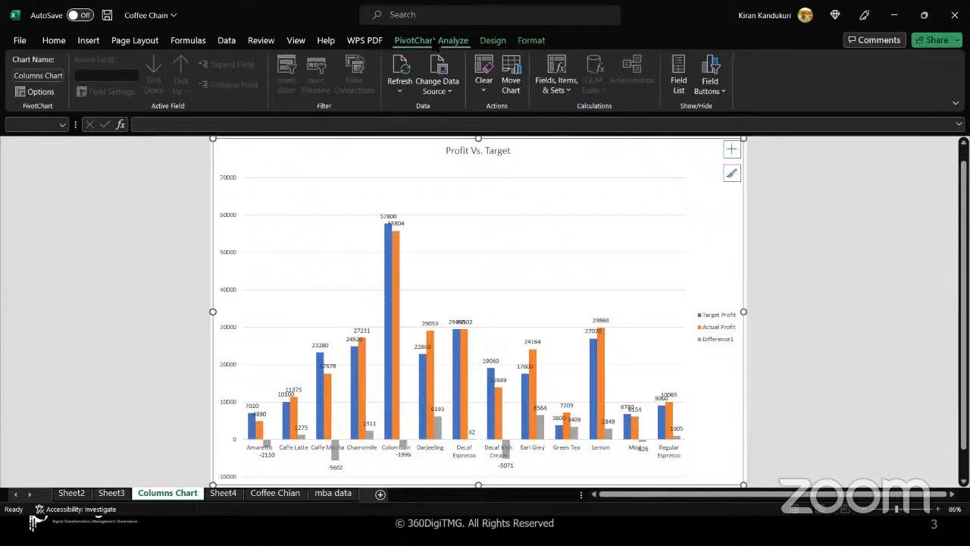
pyautogui.click(530, 42)
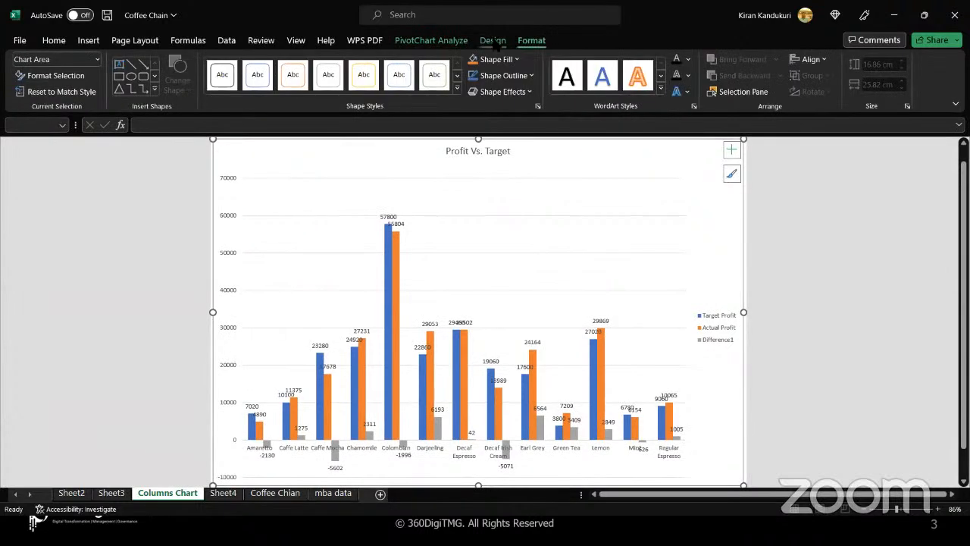
pyautogui.click(493, 42)
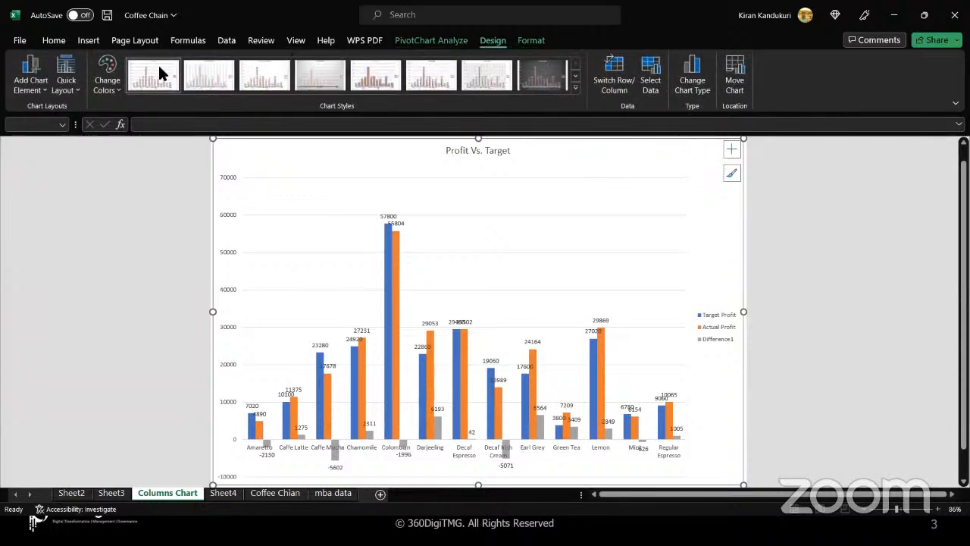
pyautogui.click(46, 90)
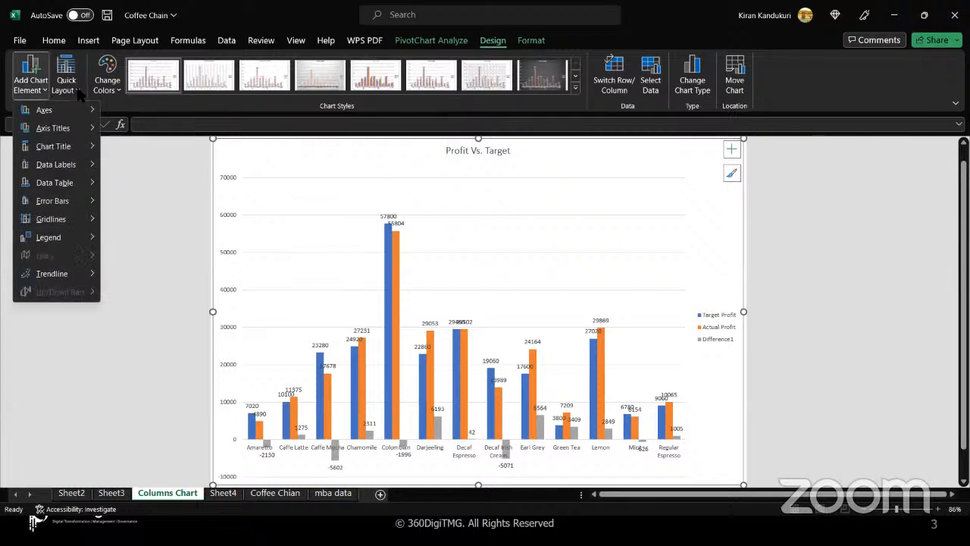
pyautogui.click(80, 92)
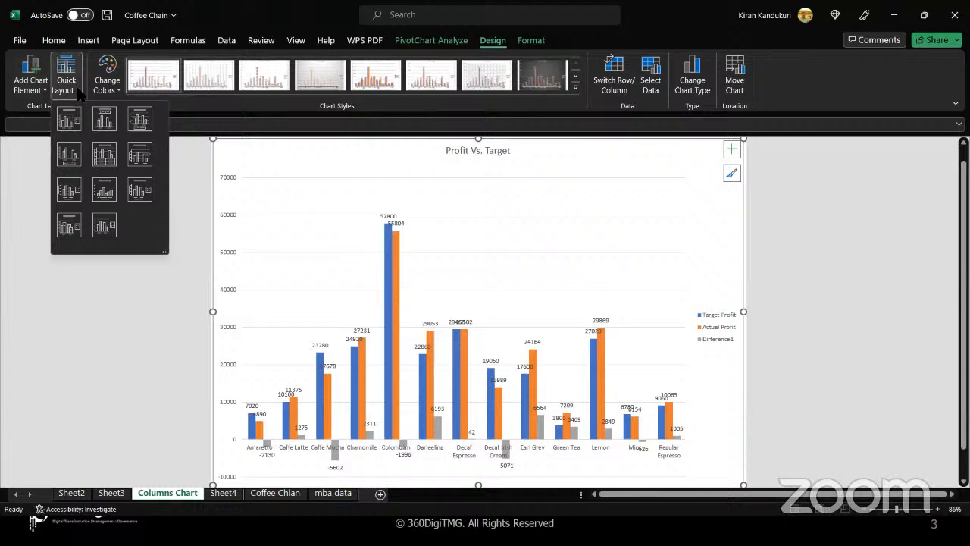
pyautogui.click(309, 182)
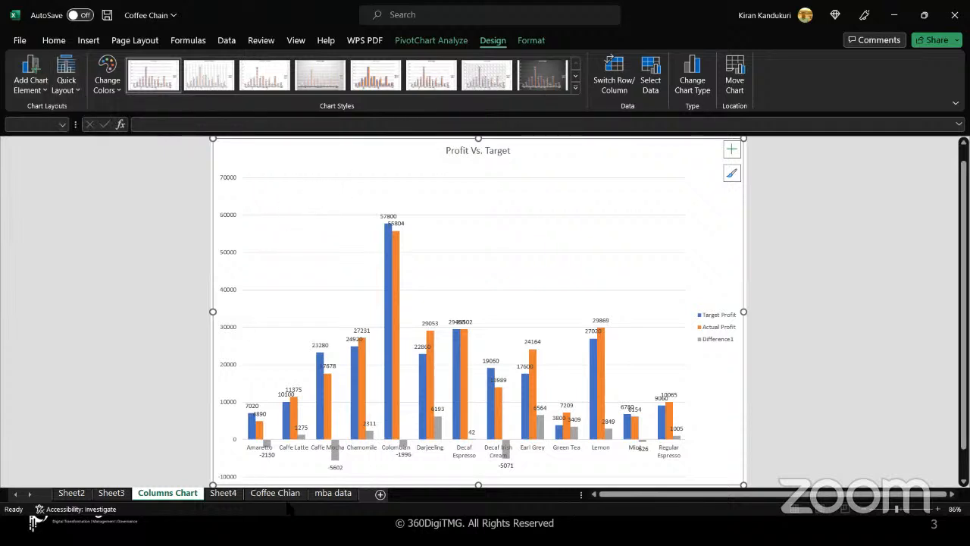
pyautogui.click(379, 494)
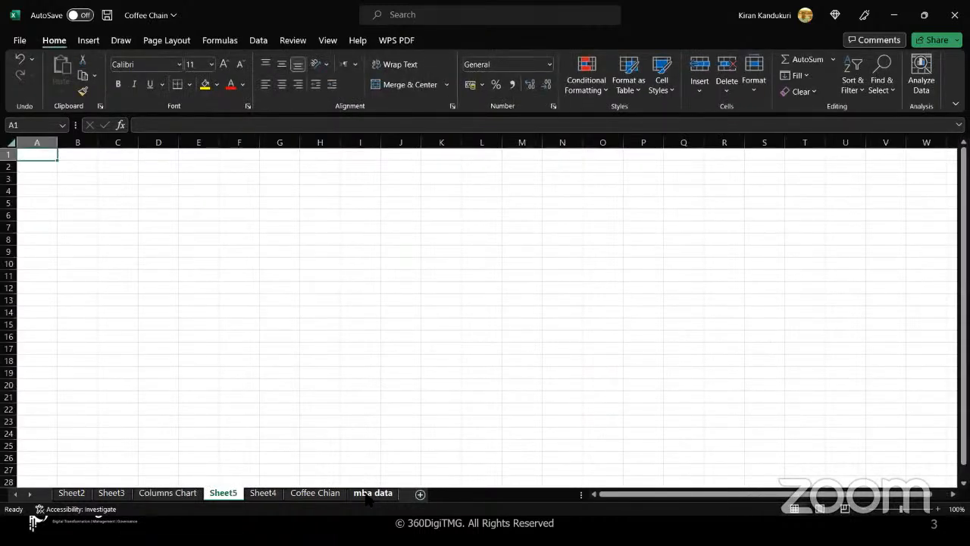
# - Rename the new sheet to 'Histograms' and zoom in to about 162%
pyautogui.doubleClick(226, 493)
pyautogui.write('Hi')
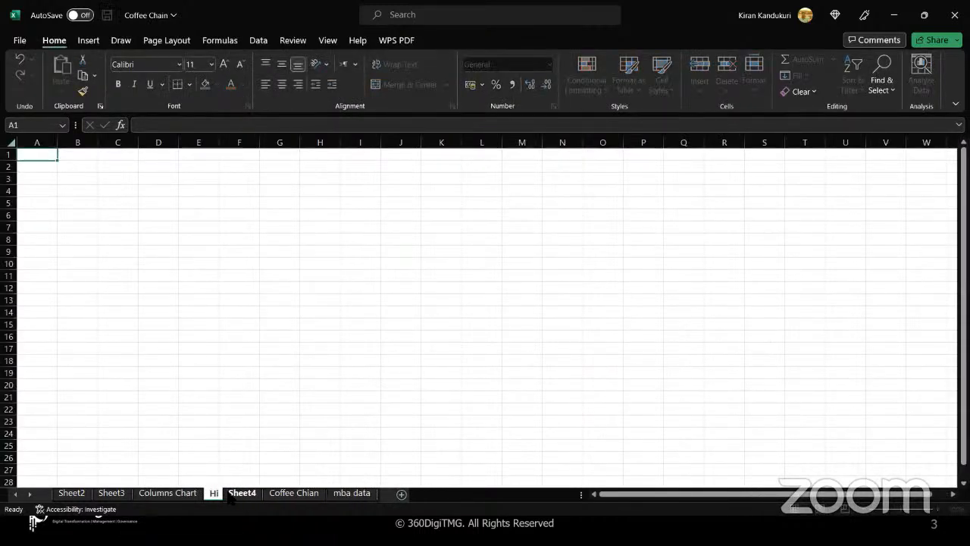
pyautogui.write('stograms')
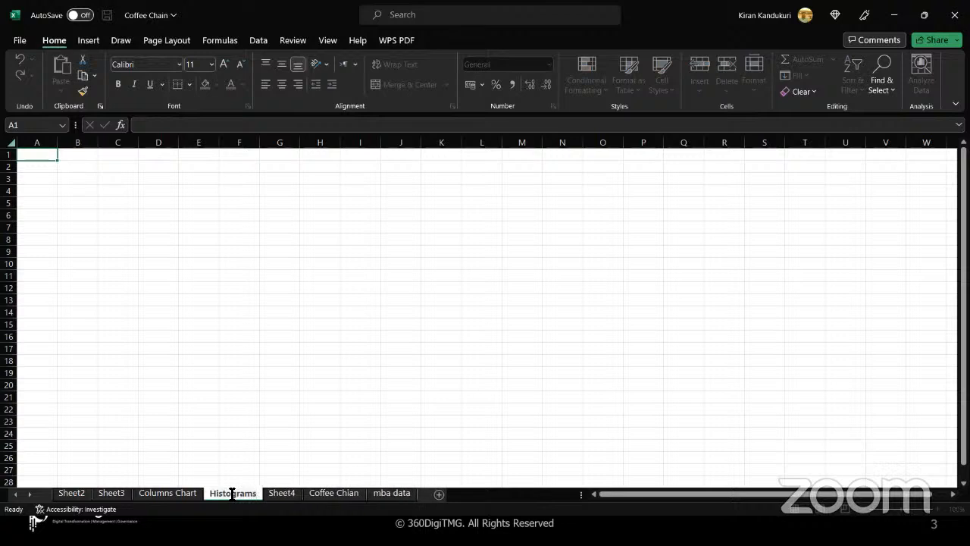
pyautogui.click(227, 385)
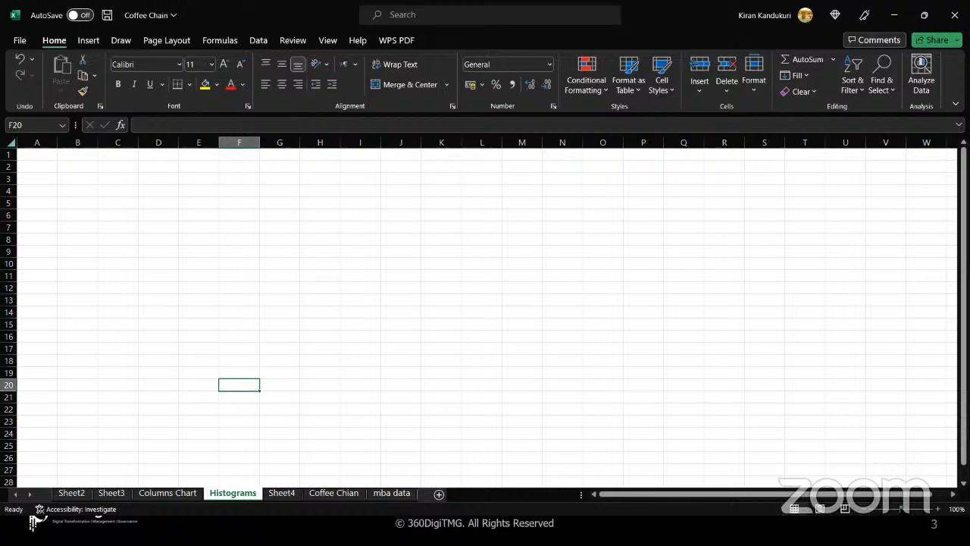
pyautogui.moveTo(902, 509); pyautogui.dragTo(907, 508)
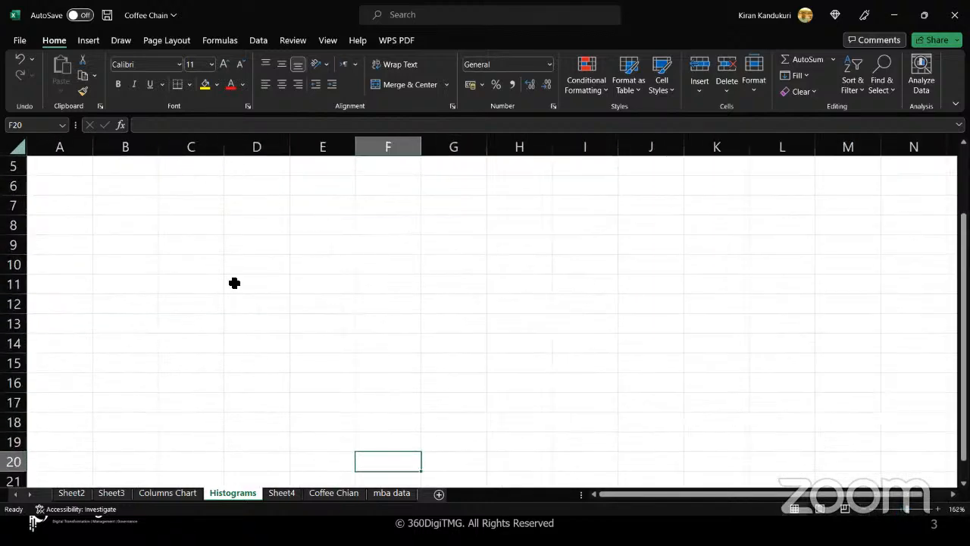
# - Enter the heading 'Frequency Distribution Analysis' in C5, correcting its misspelling
pyautogui.click(202, 170)
pyautogui.write('Freque')
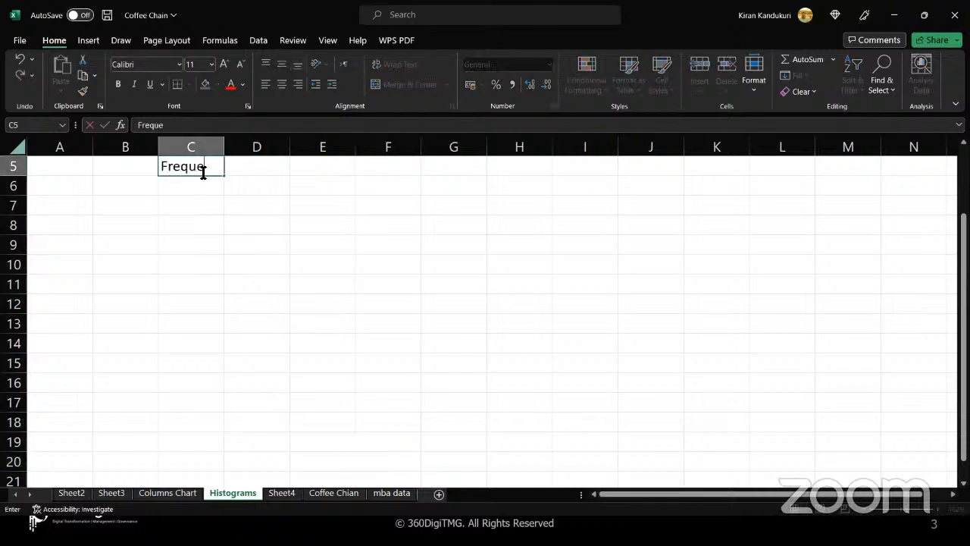
pyautogui.write('ncy Disctri')
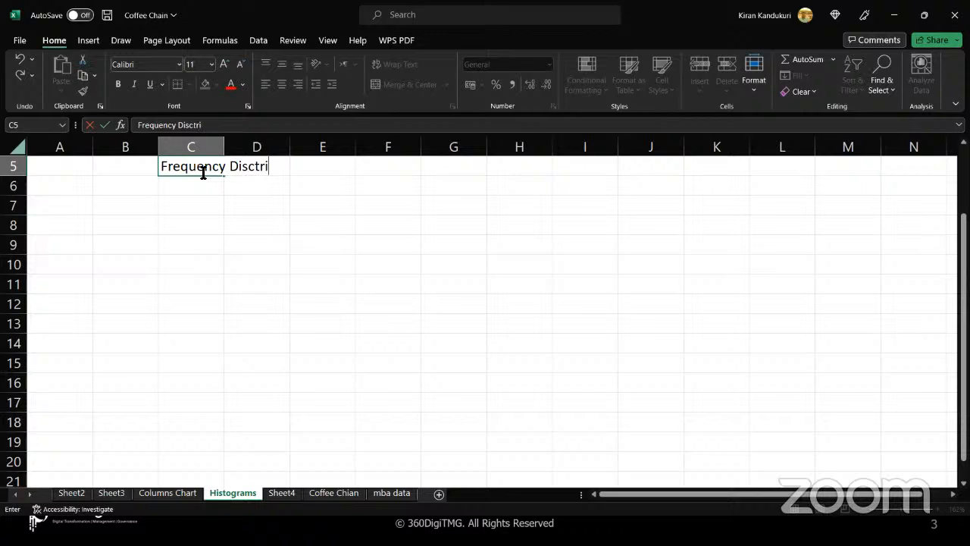
pyautogui.write('bution Analysis')
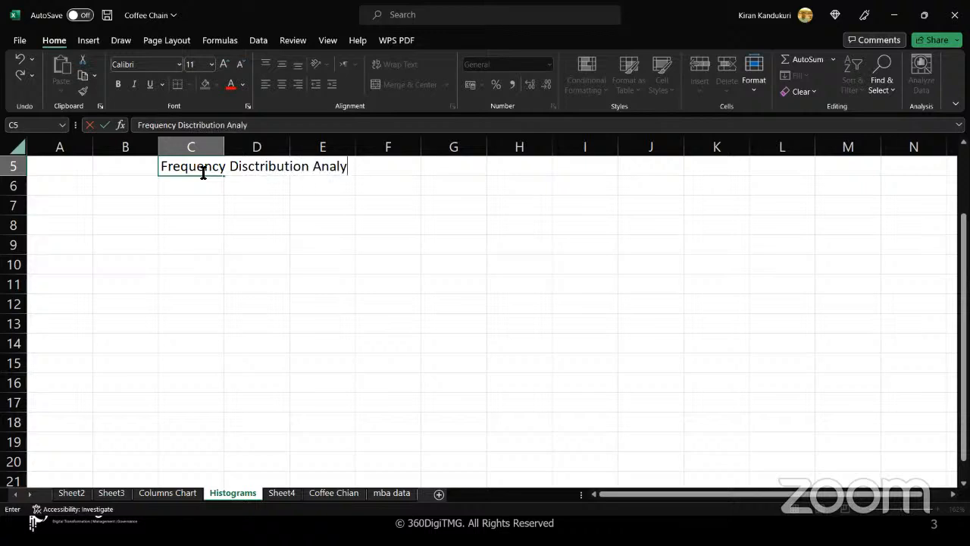
pyautogui.click(195, 193)
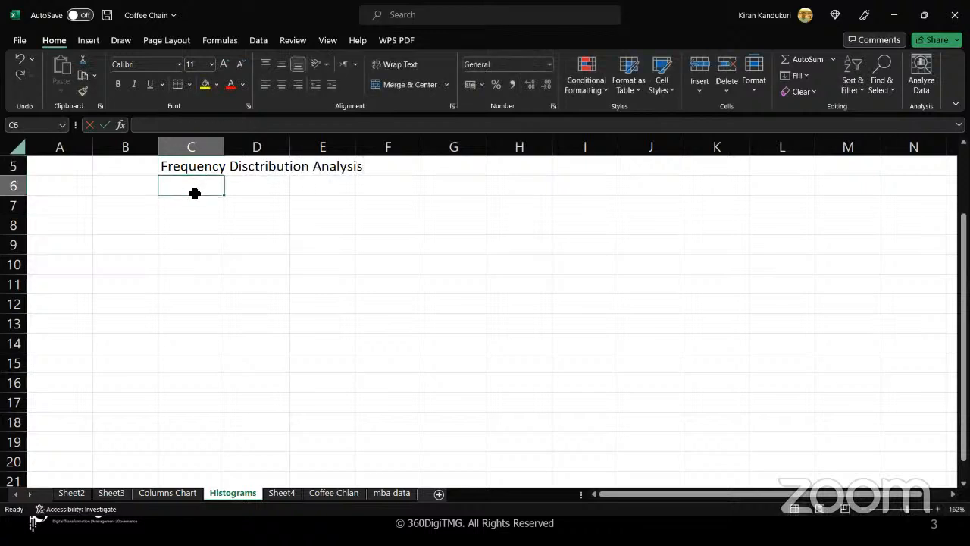
pyautogui.click(218, 167)
pyautogui.moveTo(217, 167); pyautogui.dragTo(191, 186)
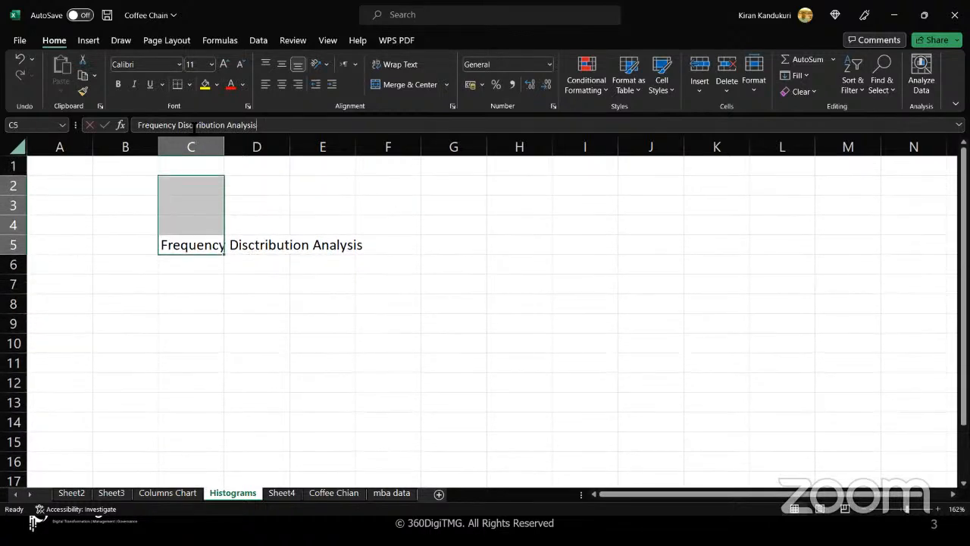
pyautogui.click(194, 125)
pyautogui.press('BackSpace')
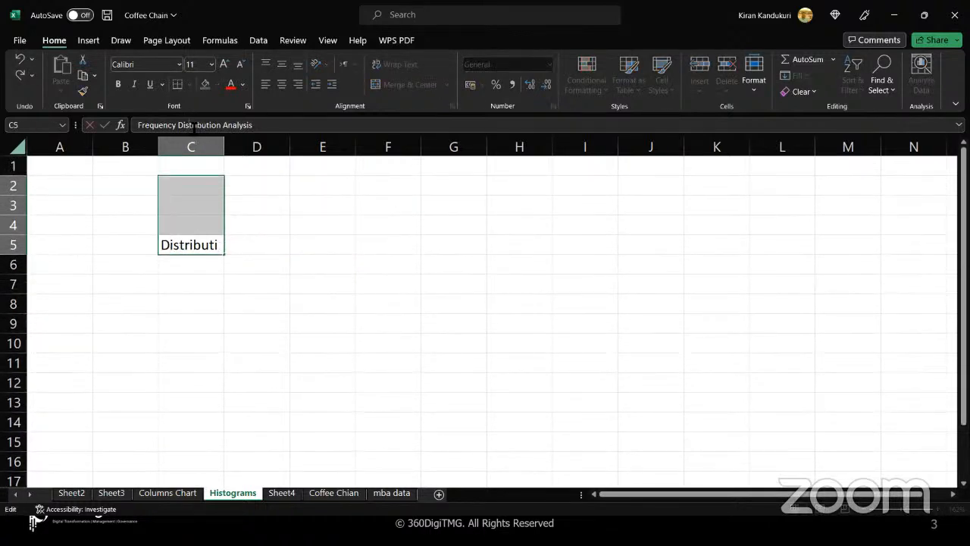
pyautogui.press('Return')
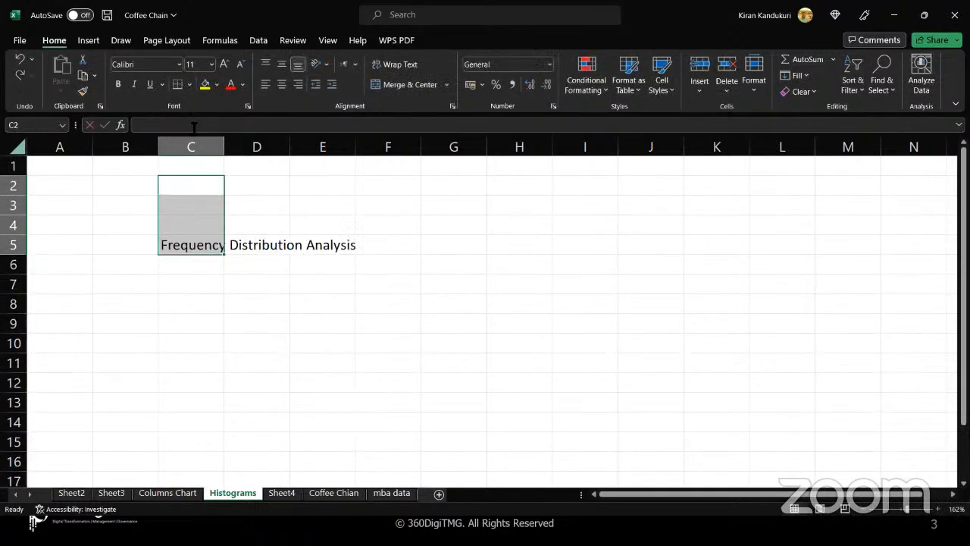
# - AutoFit column C to the width of the title text
pyautogui.click(207, 247)
pyautogui.scroll(-3, 207, 247)
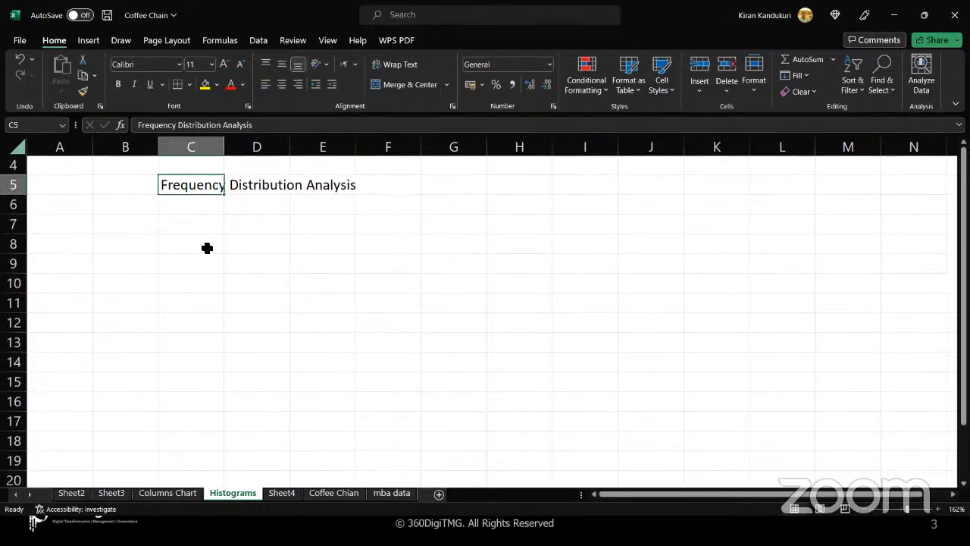
pyautogui.scroll(-1, 207, 247)
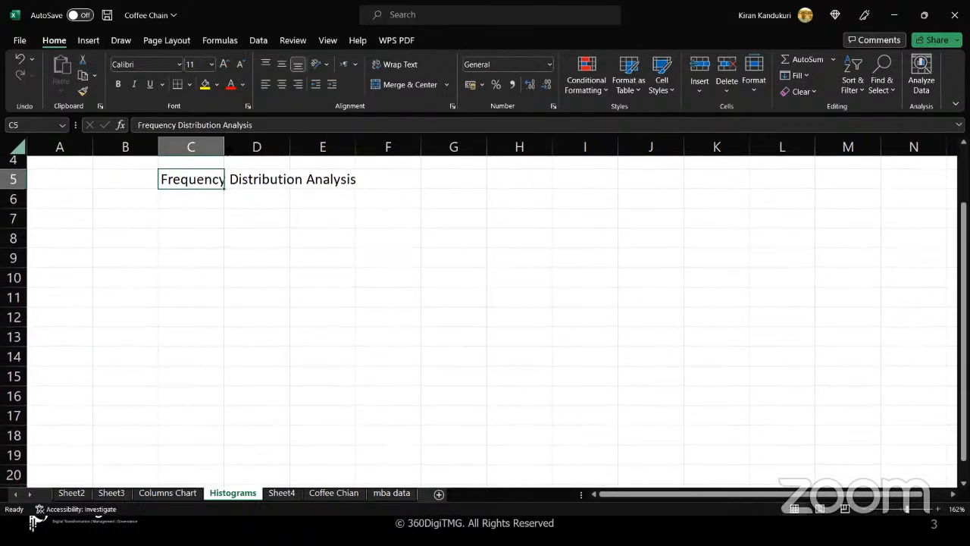
pyautogui.doubleClick(224, 146)
pyautogui.click(230, 240)
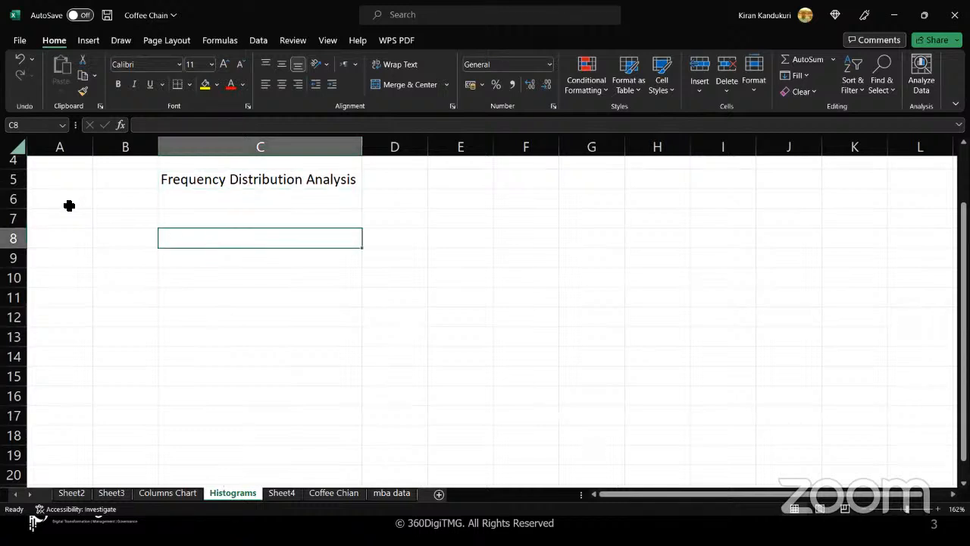
pyautogui.click(63, 216)
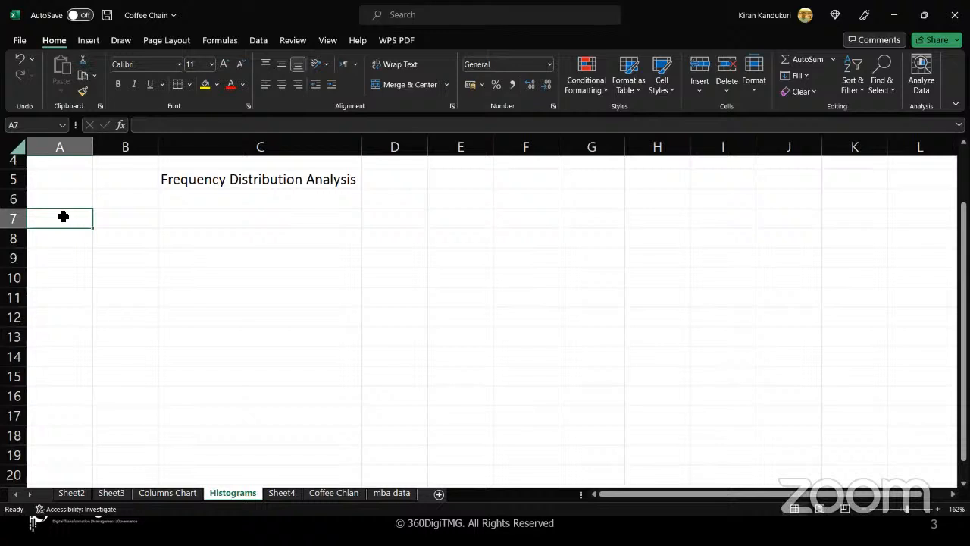
# - Enter the label 'A' in cell A7 and the label 'B' in cell F7
pyautogui.write('A')
pyautogui.press('Tab')
pyautogui.press('Tab')
pyautogui.press('Tab')
pyautogui.press('Tab')
pyautogui.press('Tab')
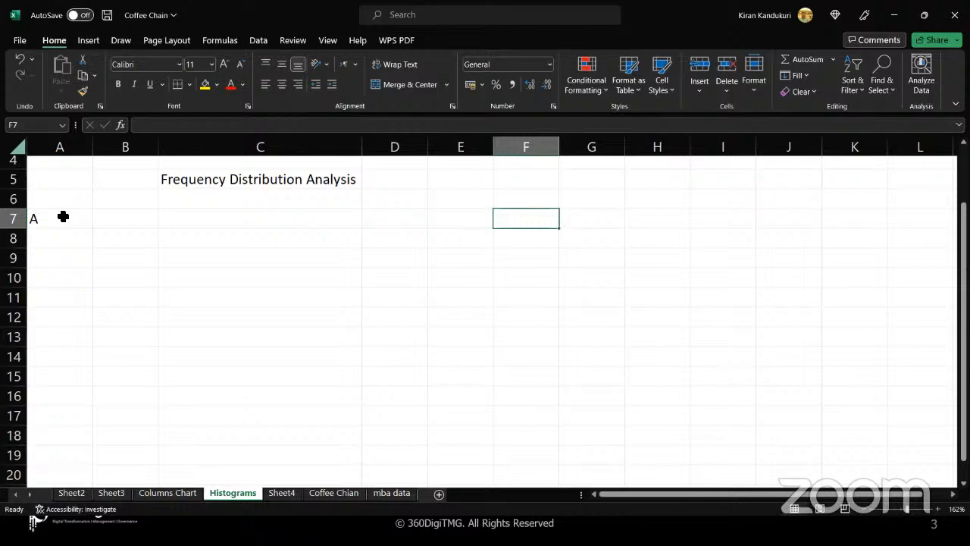
pyautogui.write('B')
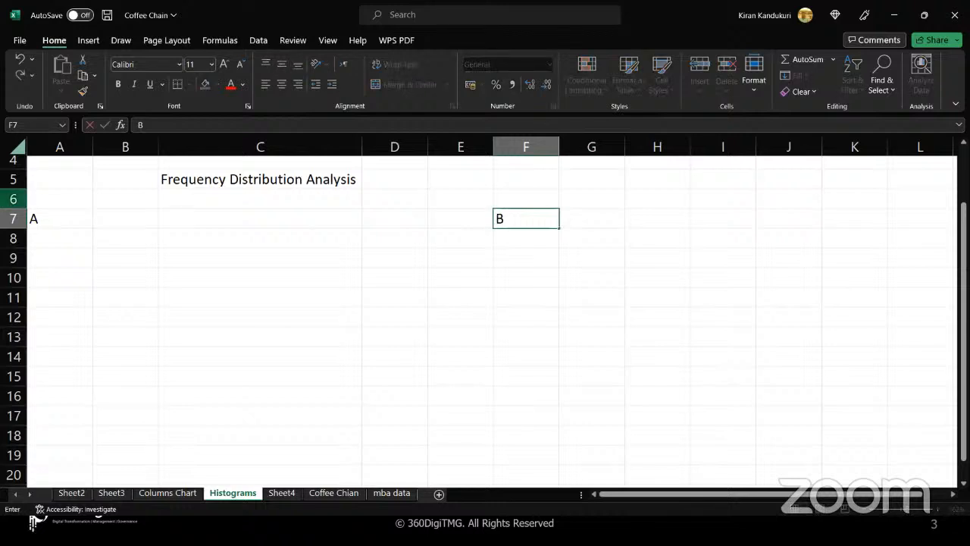
pyautogui.click(70, 227)
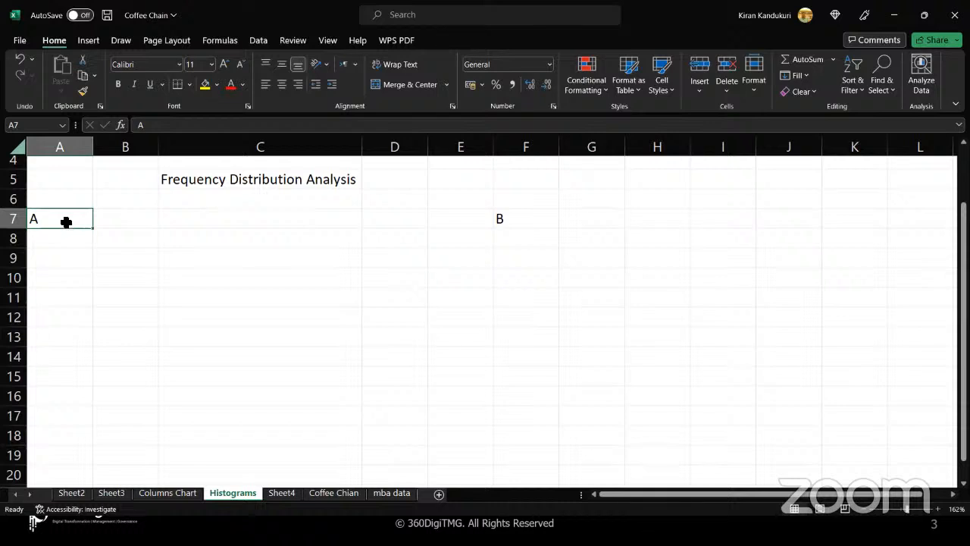
pyautogui.click(112, 225)
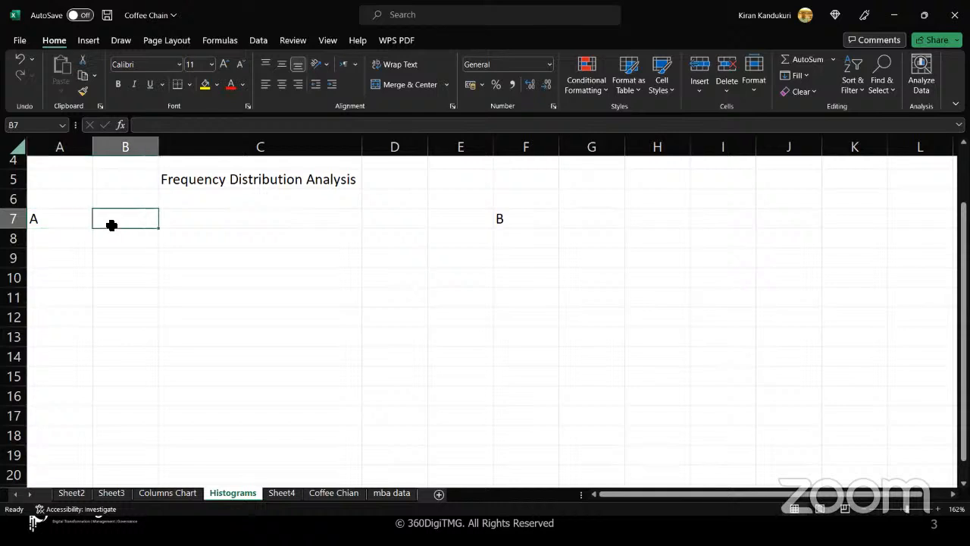
pyautogui.click(83, 221)
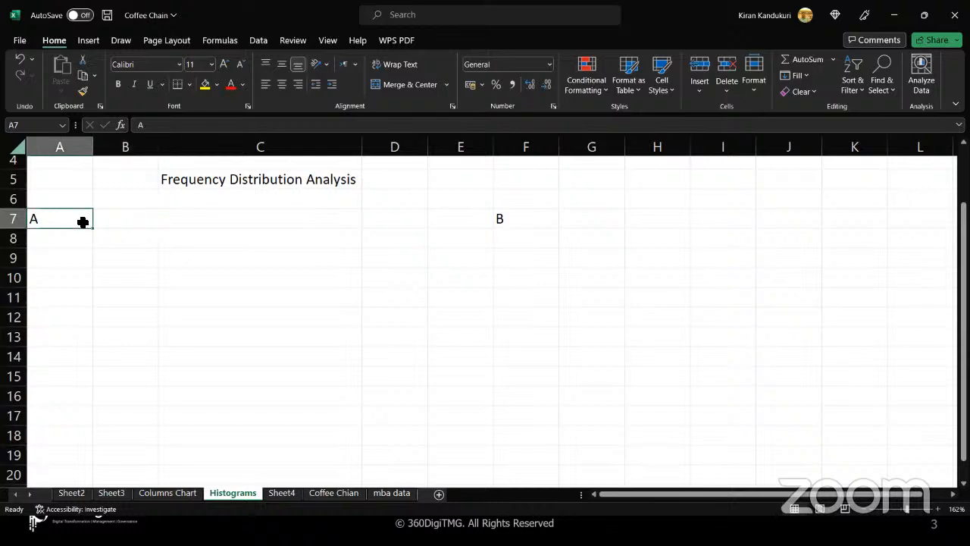
pyautogui.click(110, 220)
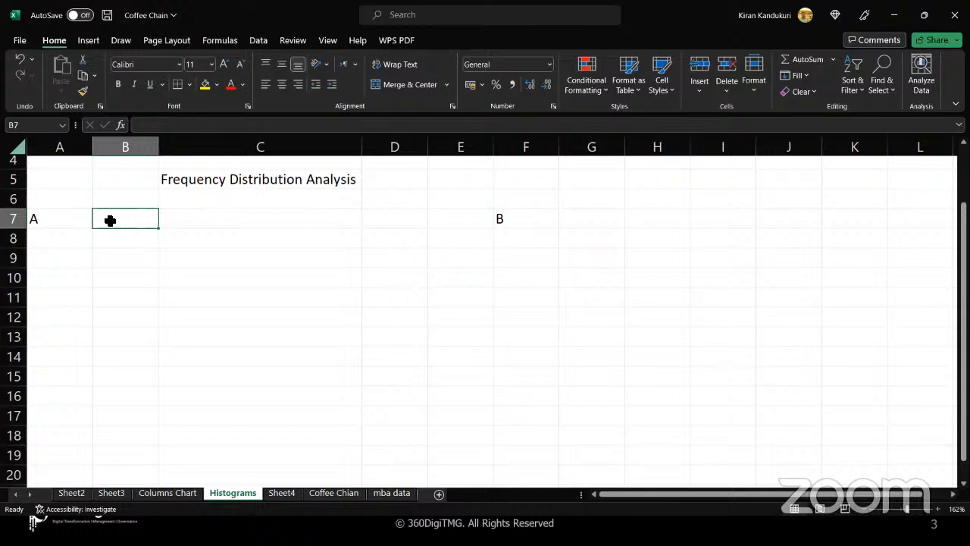
# - Type the range '600-700' into both cell B7 and cell G7
pyautogui.write('600-700')
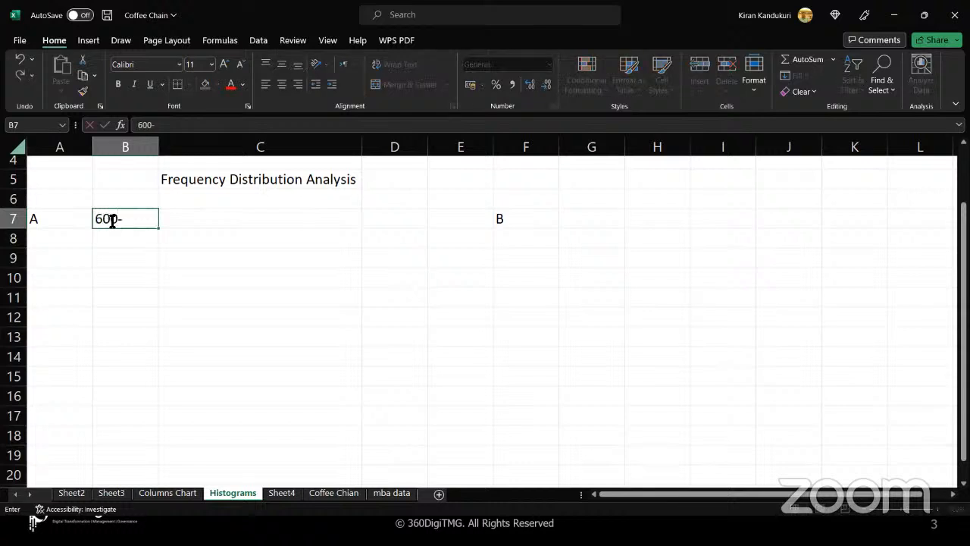
pyautogui.press('Right')
pyautogui.press('Right')
pyautogui.press('Right')
pyautogui.press('Right')
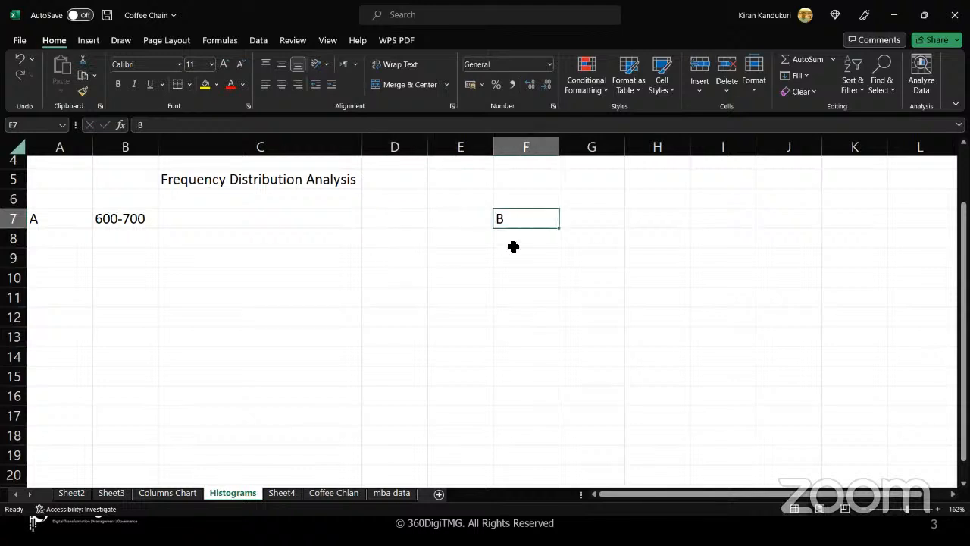
pyautogui.click(584, 215)
pyautogui.moveTo(591, 218); pyautogui.dragTo(622, 336)
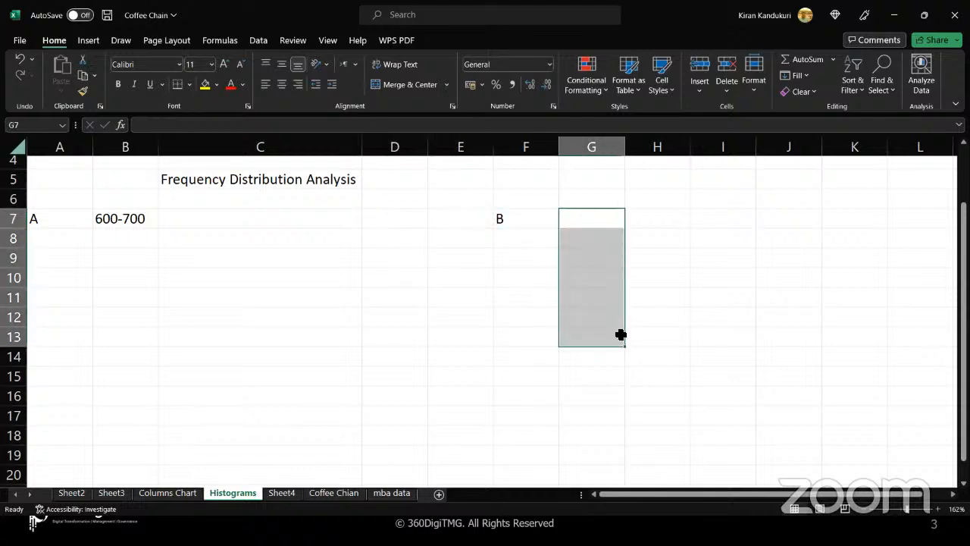
pyautogui.click(598, 217)
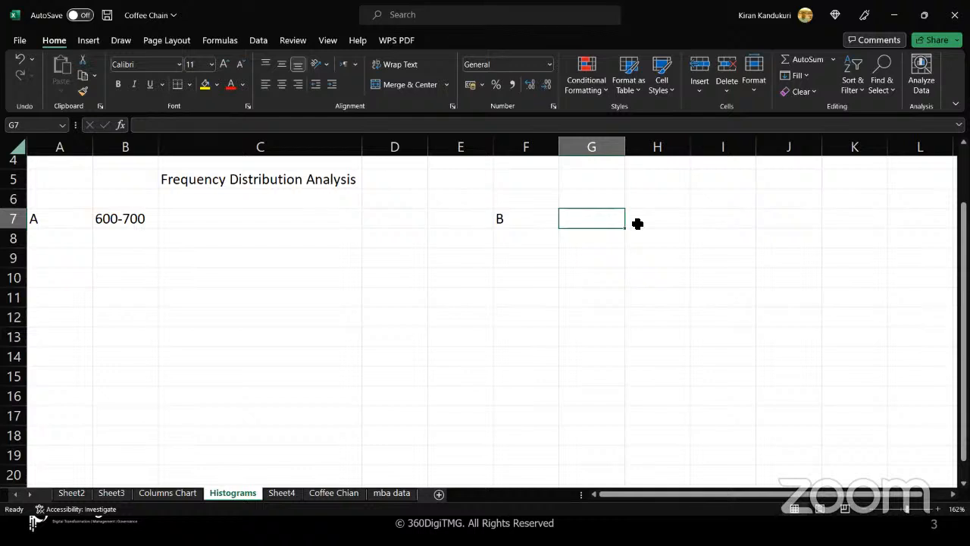
pyautogui.write('600-700')
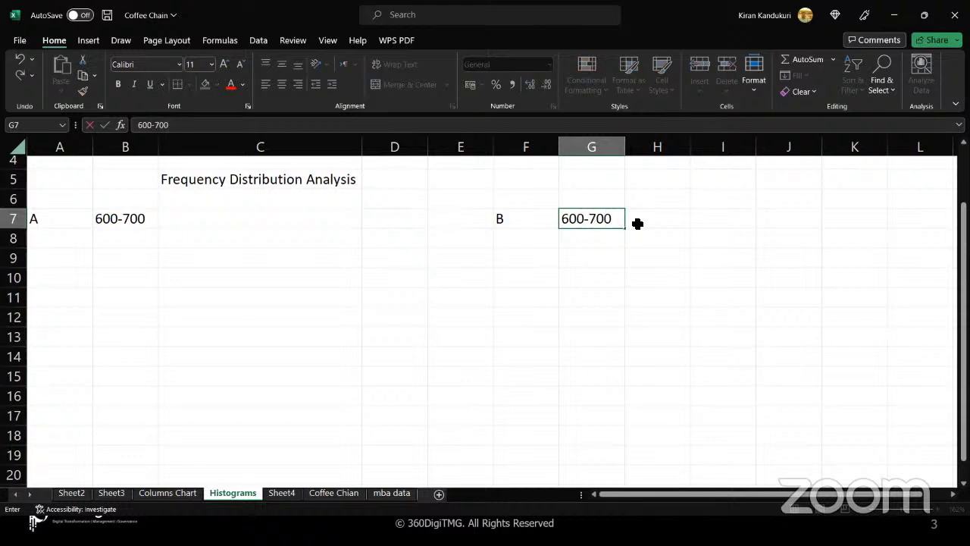
pyautogui.click(637, 224)
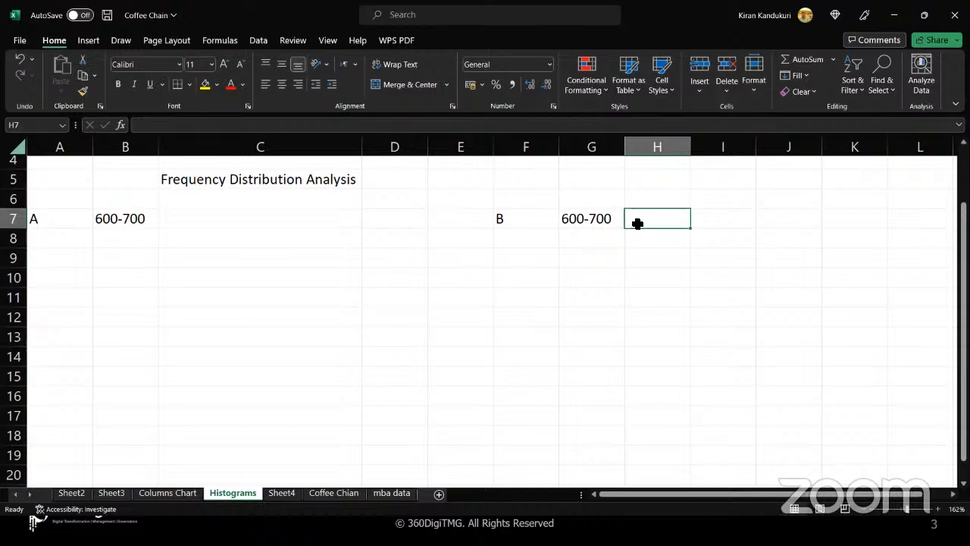
pyautogui.click(153, 218)
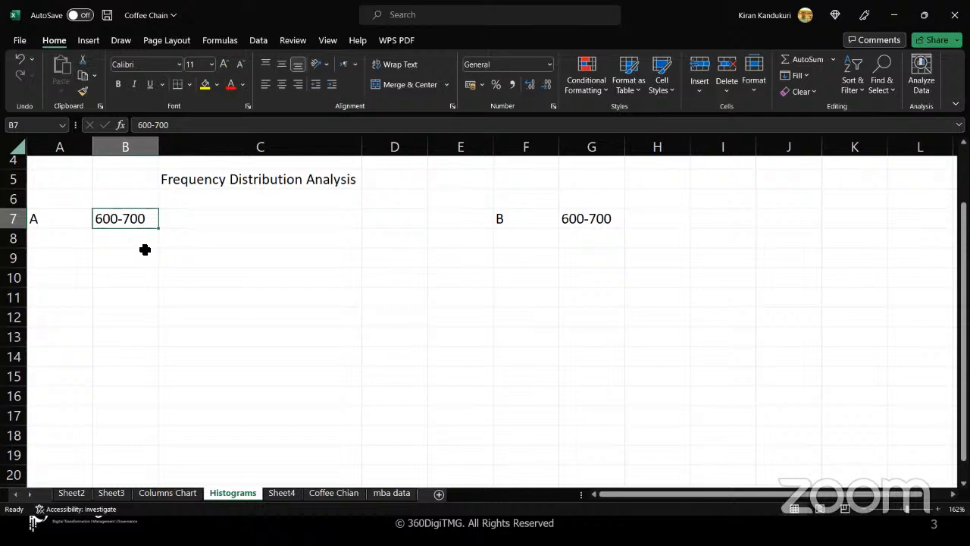
# - Enter the subtitle 'Bins/Intervals' in cell C6
pyautogui.click(193, 200)
pyautogui.write('Bins')
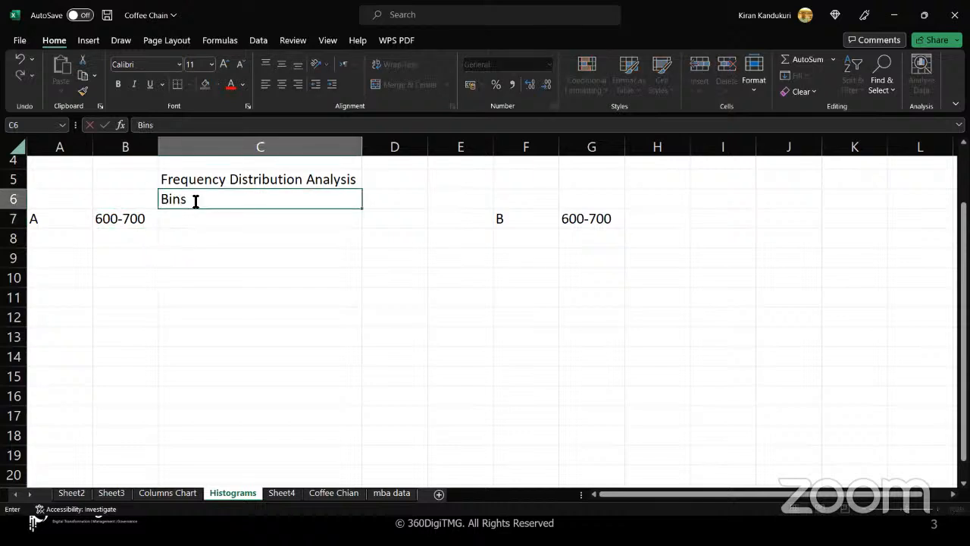
pyautogui.write('/Intervals')
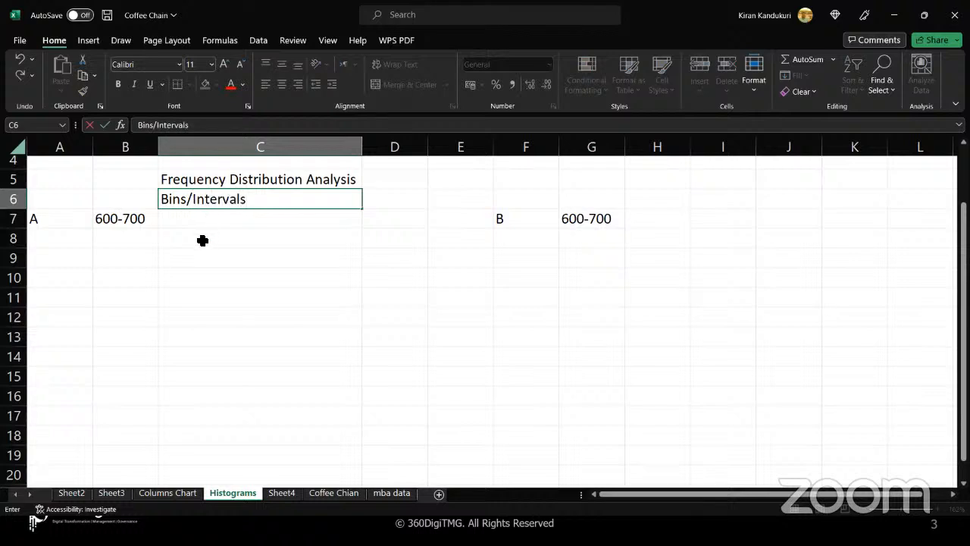
pyautogui.click(172, 243)
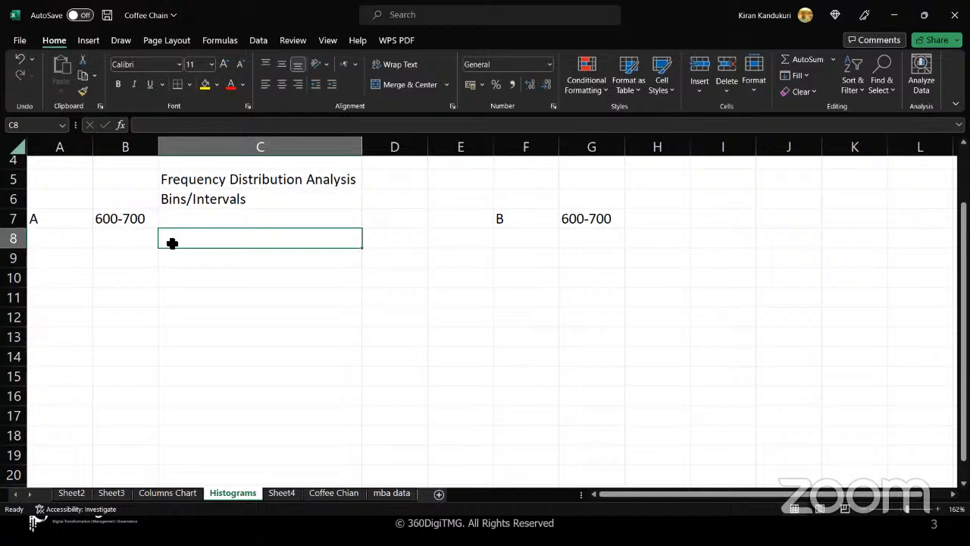
# - Edit C6 to read 'Bin Size/Interval Size = 10' and review the entries
pyautogui.click(260, 201)
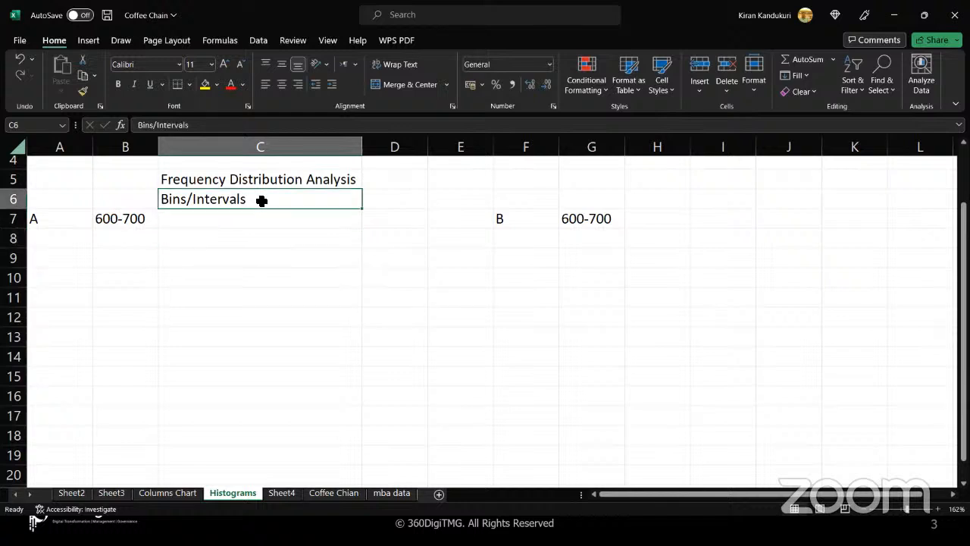
pyautogui.doubleClick(263, 202)
pyautogui.write('=')
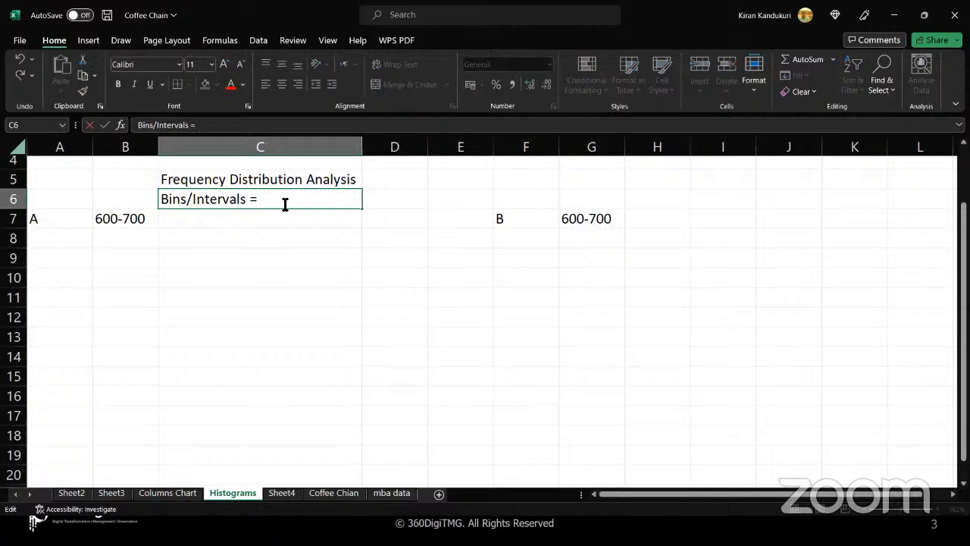
pyautogui.write(' 10')
pyautogui.press('BackSpace')
pyautogui.write('Size')
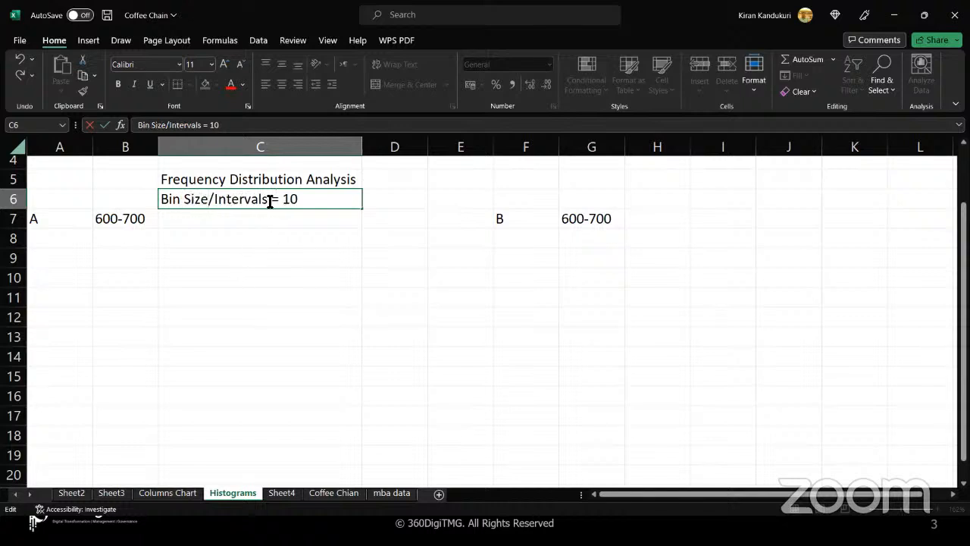
pyautogui.press('BackSpace')
pyautogui.write('Size')
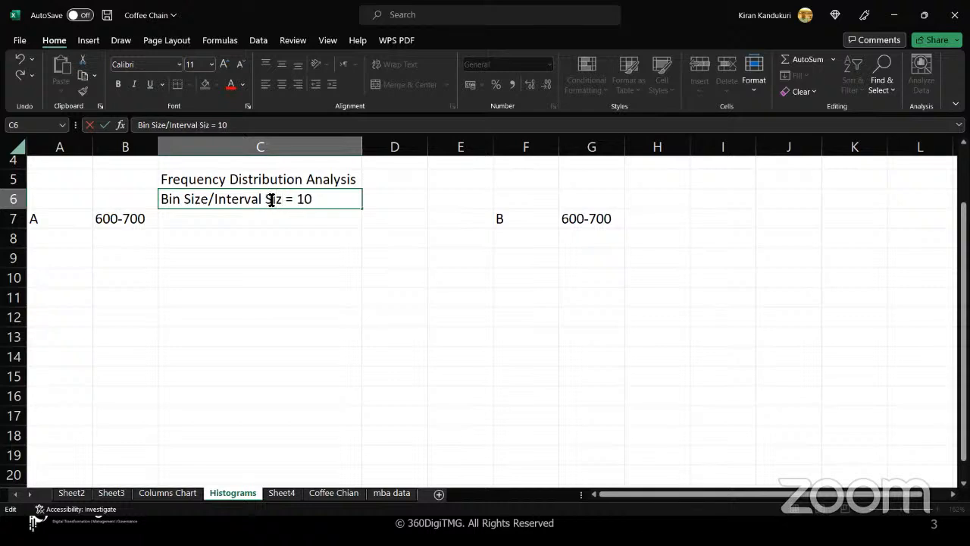
pyautogui.press('Return')
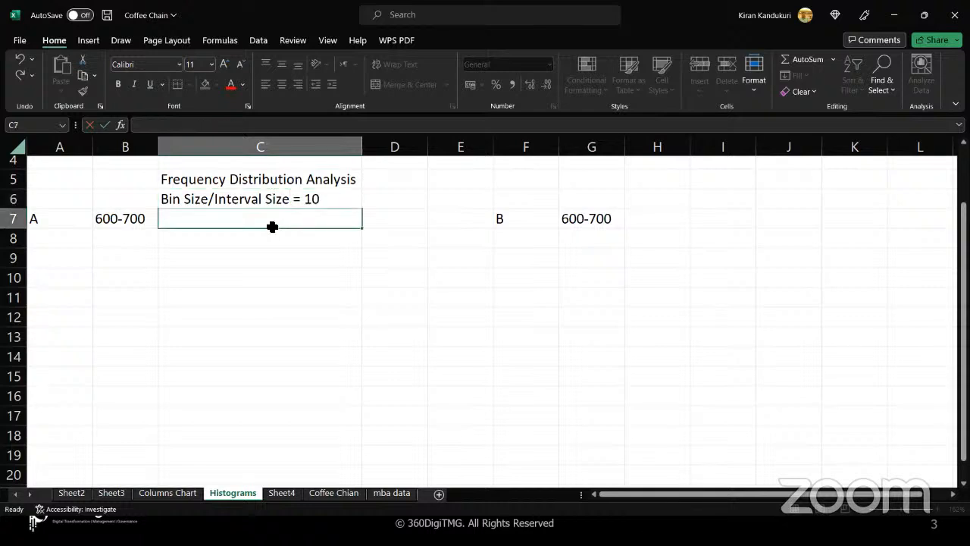
pyautogui.click(239, 242)
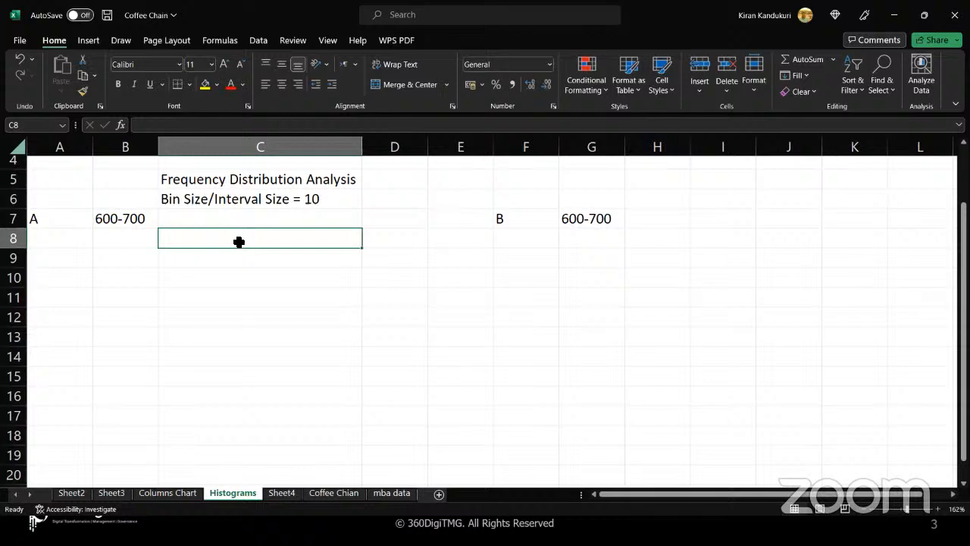
pyautogui.click(147, 223)
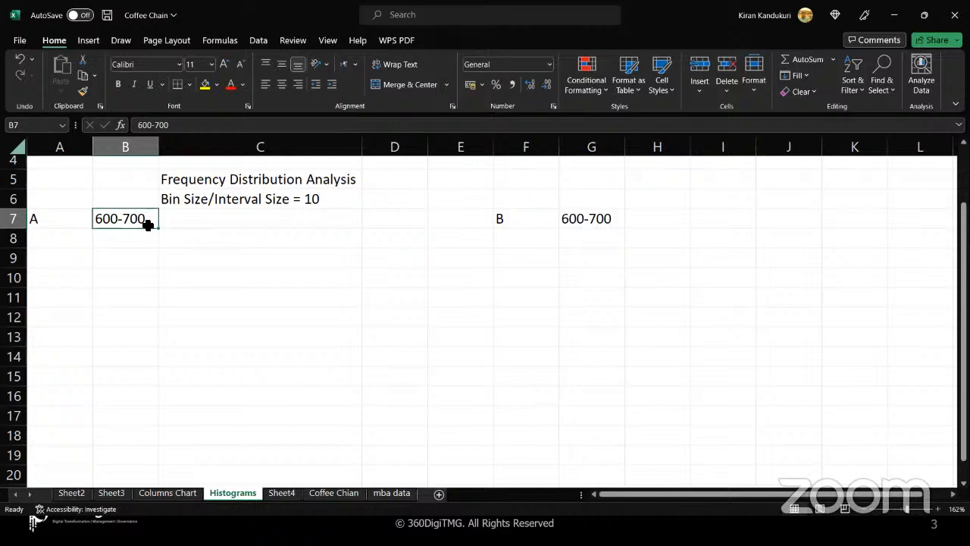
pyautogui.click(349, 199)
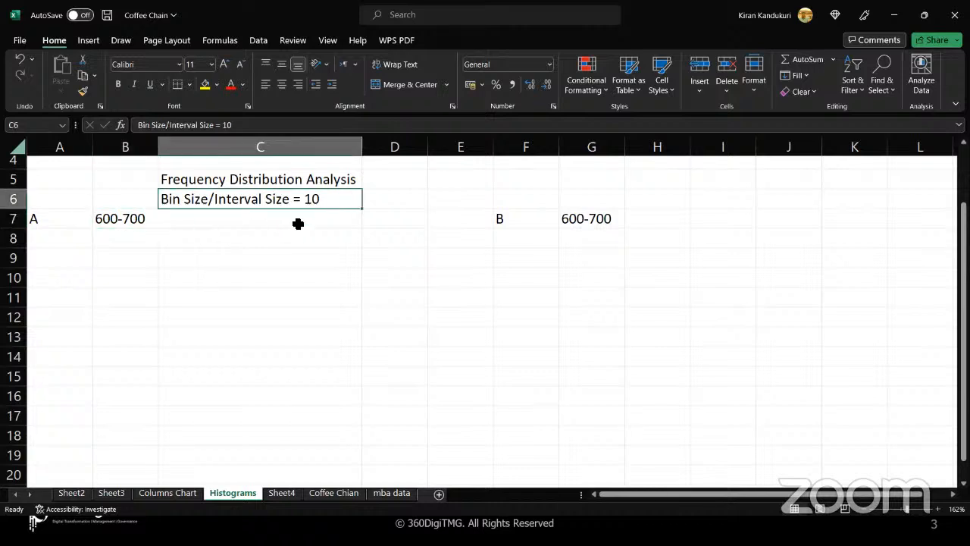
pyautogui.click(239, 241)
pyautogui.write('Range')
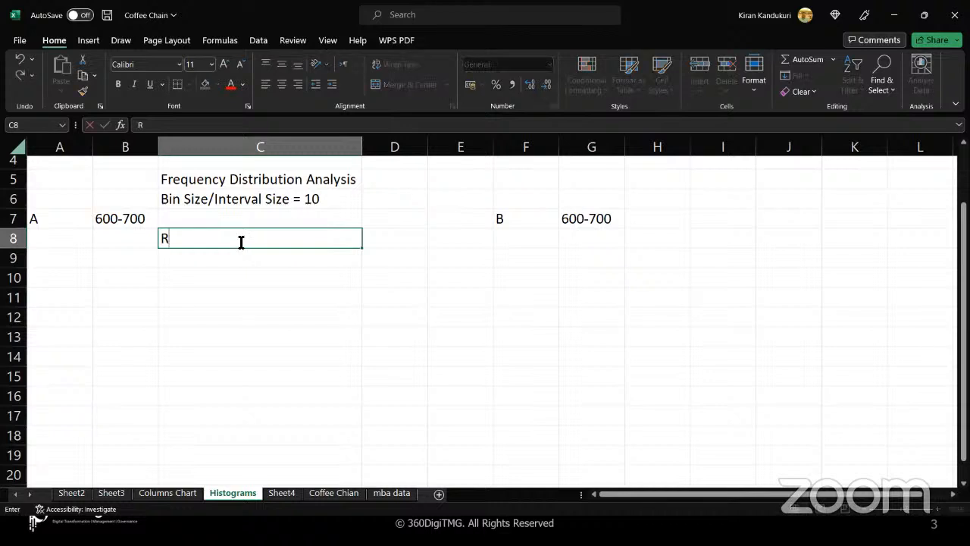
pyautogui.press('Tab')
pyautogui.write('Cou')
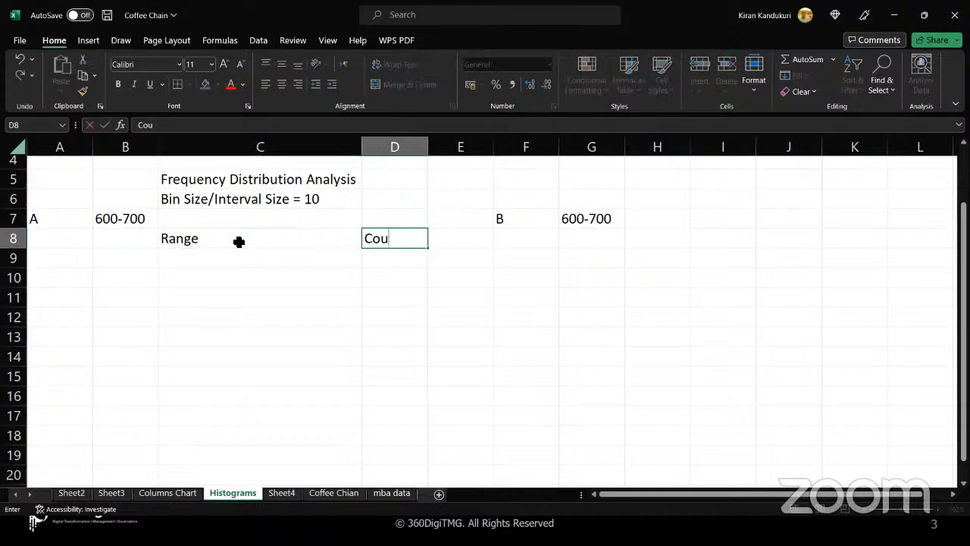
pyautogui.write('nt/Freq')
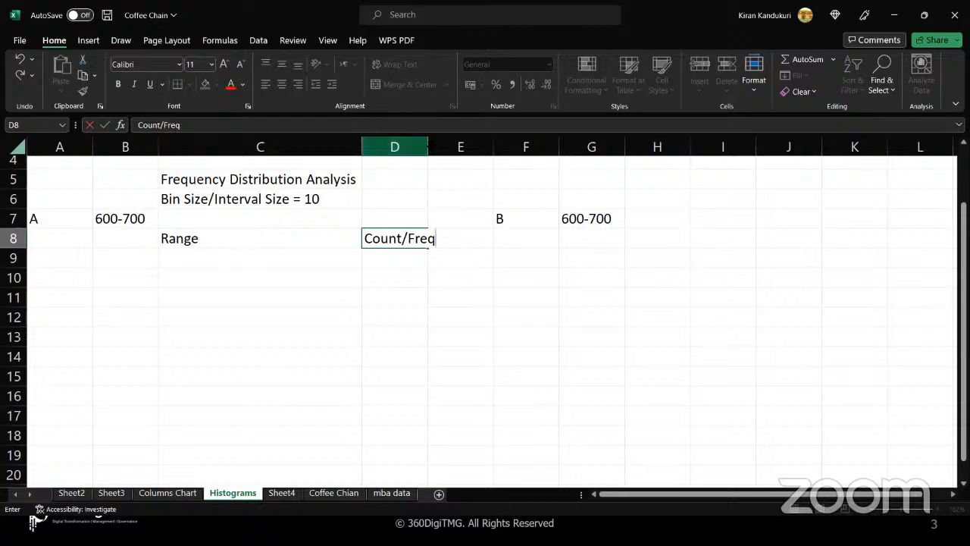
pyautogui.doubleClick(429, 146)
pyautogui.click(429, 146)
pyautogui.click(395, 252)
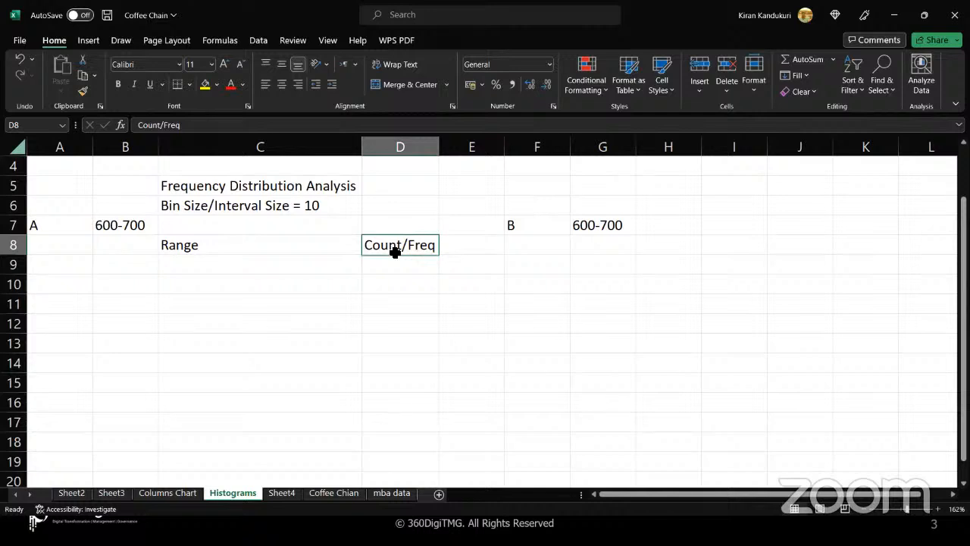
pyautogui.moveTo(313, 247); pyautogui.dragTo(377, 252)
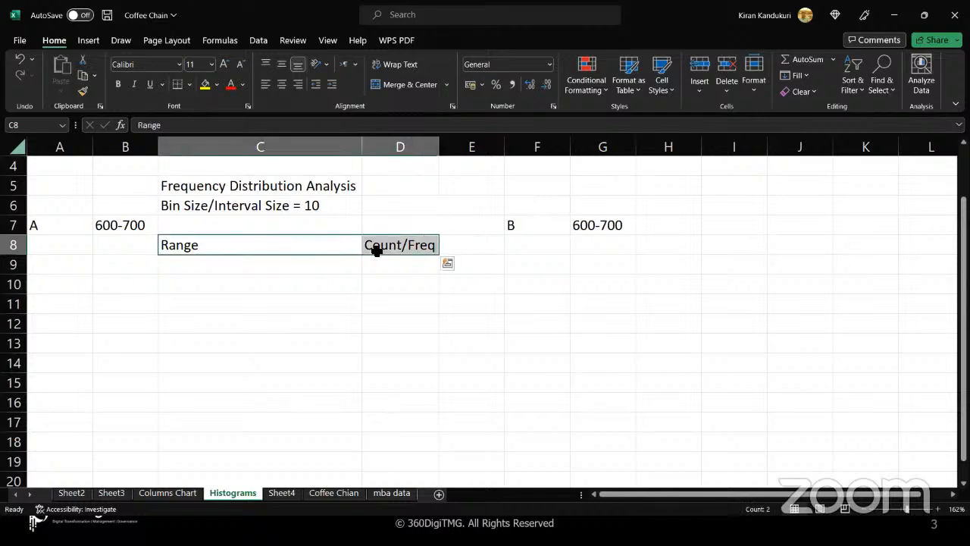
pyautogui.click(245, 267)
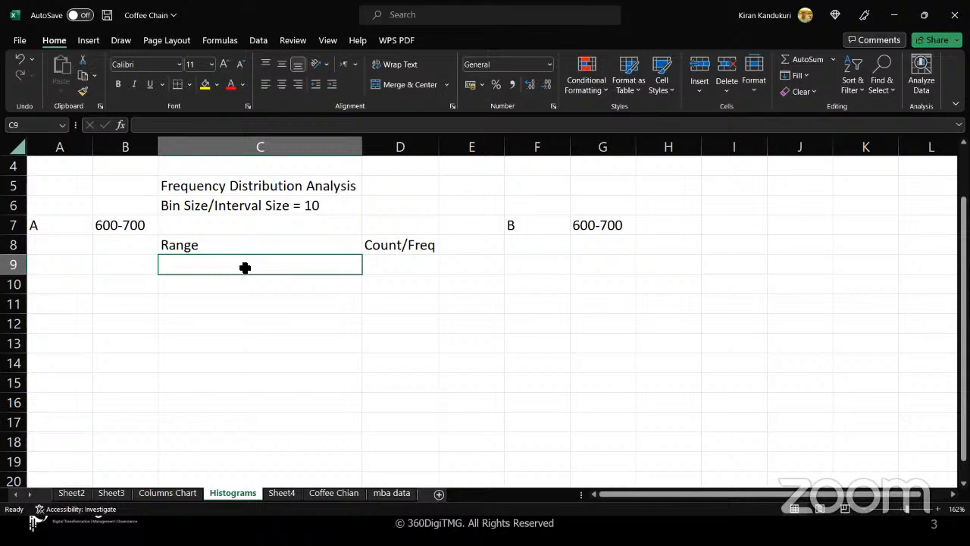
pyautogui.click(147, 226)
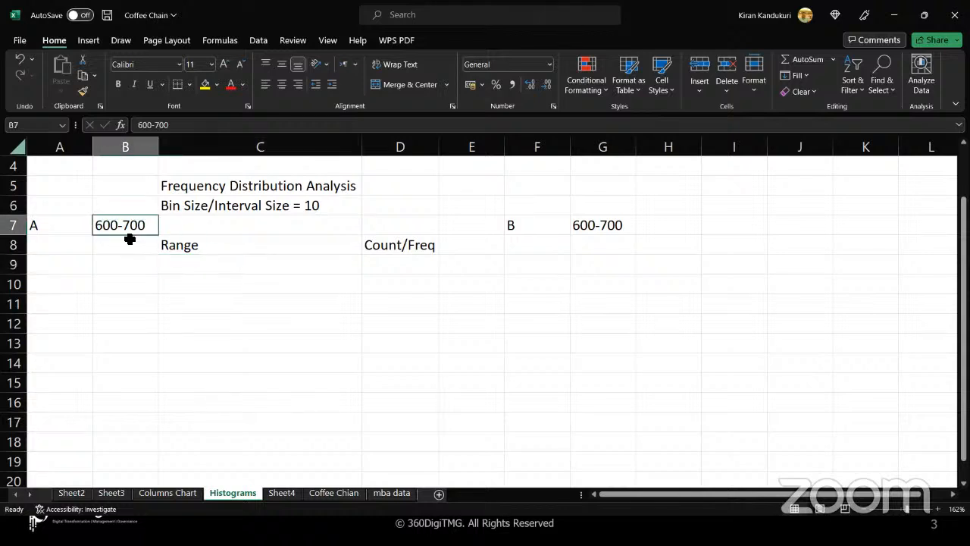
pyautogui.click(340, 207)
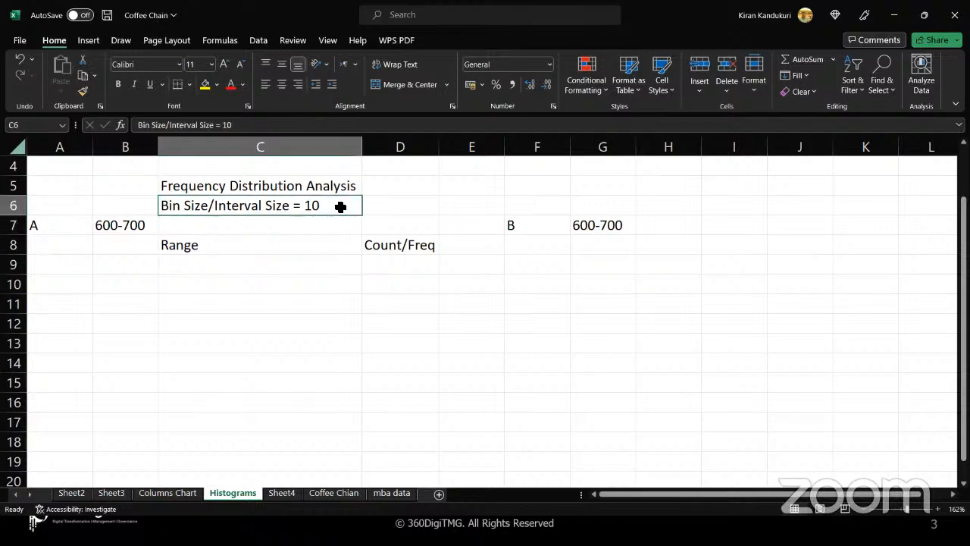
pyautogui.click(225, 267)
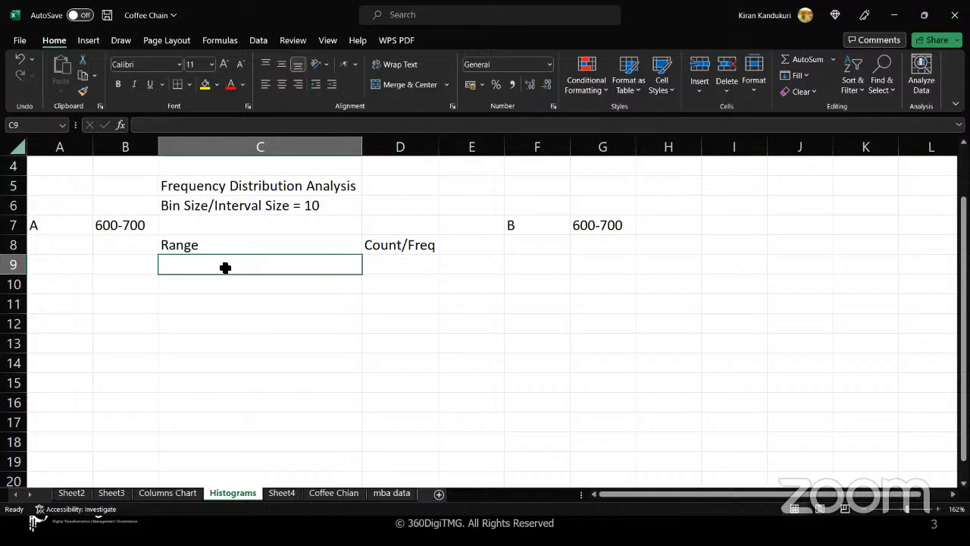
# - Enter ranges 600-609 and 610-619 with counts 2 and 3
pyautogui.write('600-6')
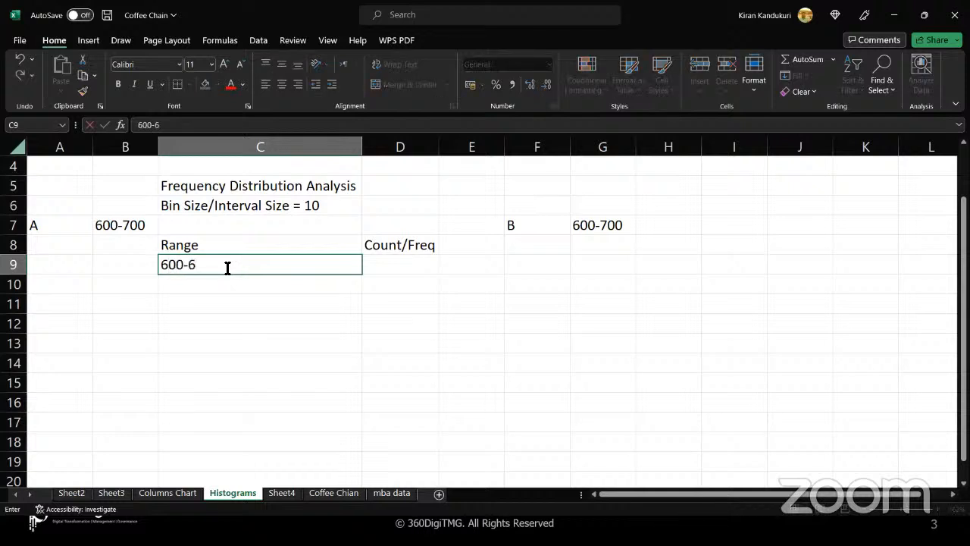
pyautogui.write('09')
pyautogui.press('Tab')
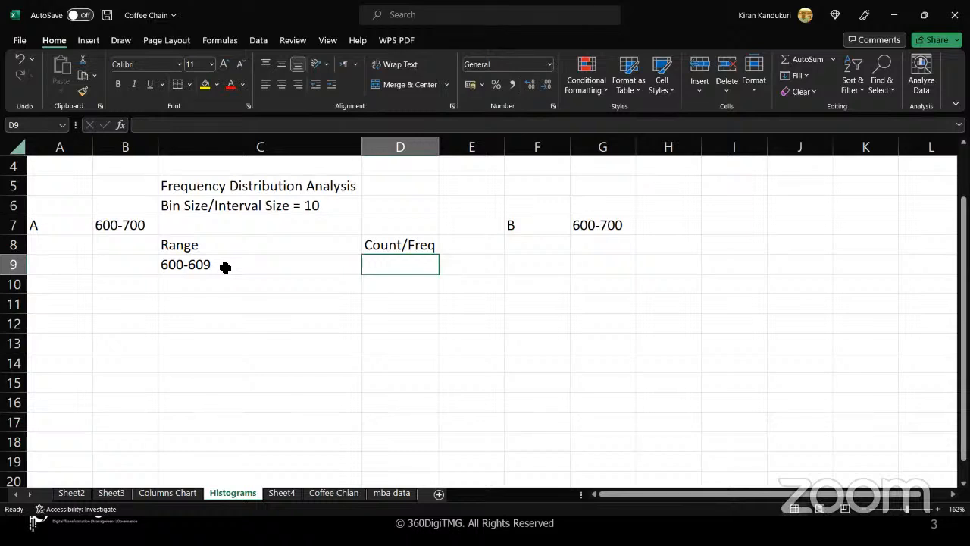
pyautogui.write('2')
pyautogui.press('Return')
pyautogui.press('Left')
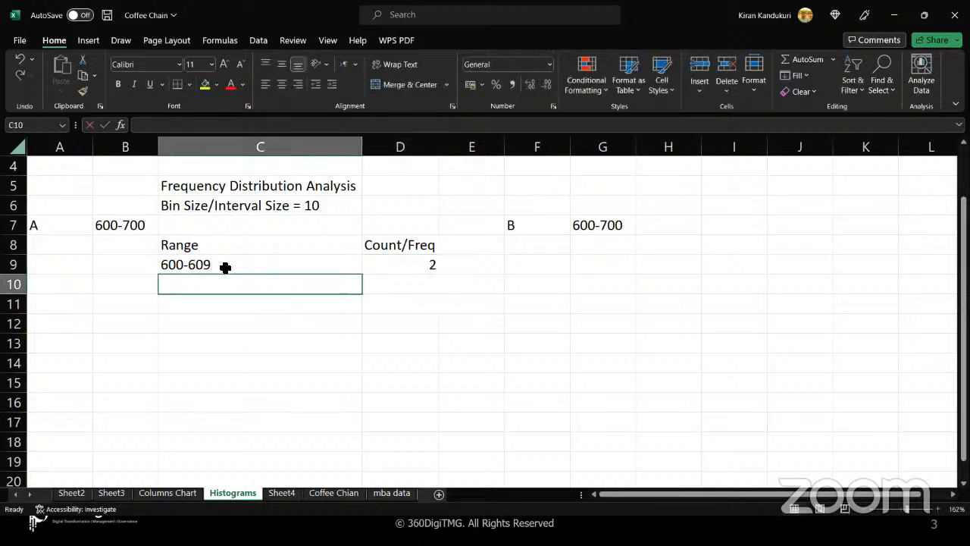
pyautogui.write('610-')
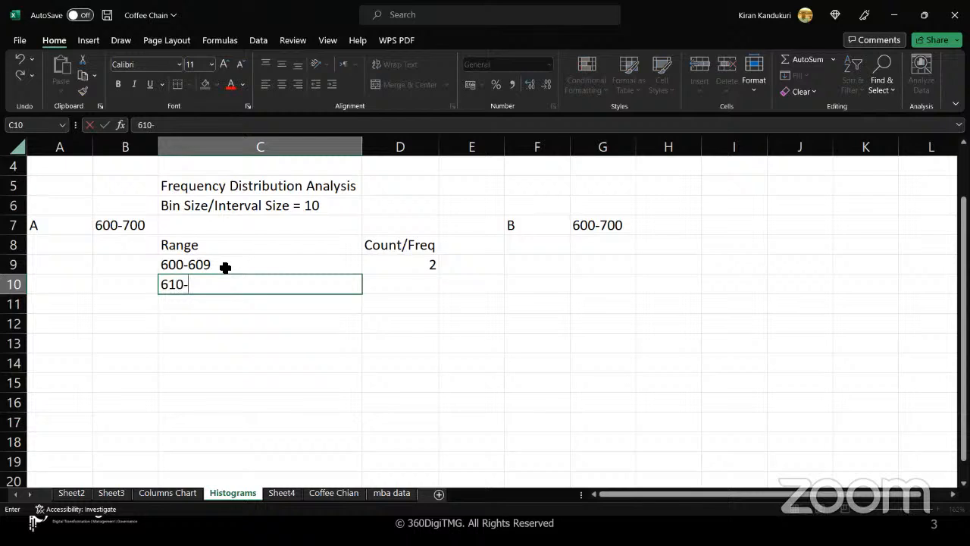
pyautogui.write('619')
pyautogui.press('Tab')
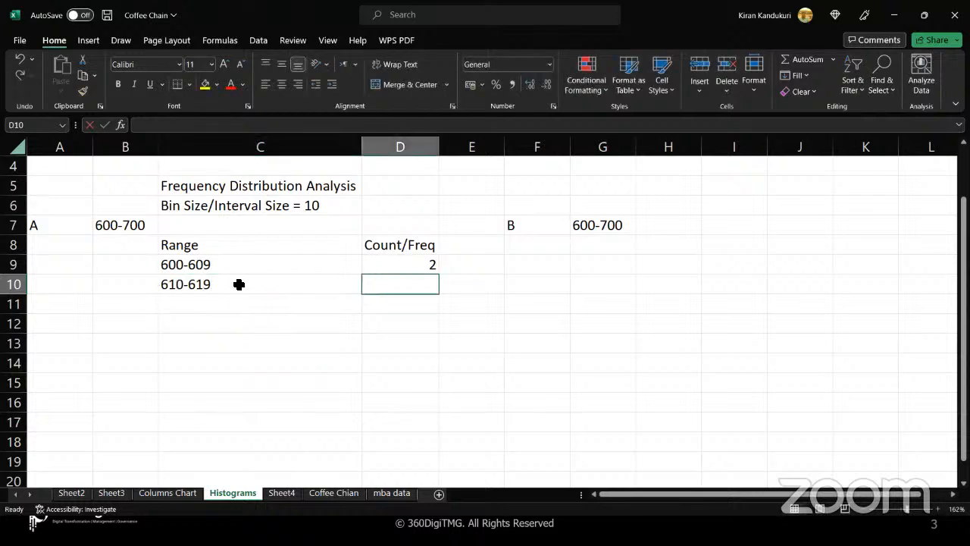
pyautogui.click(238, 283)
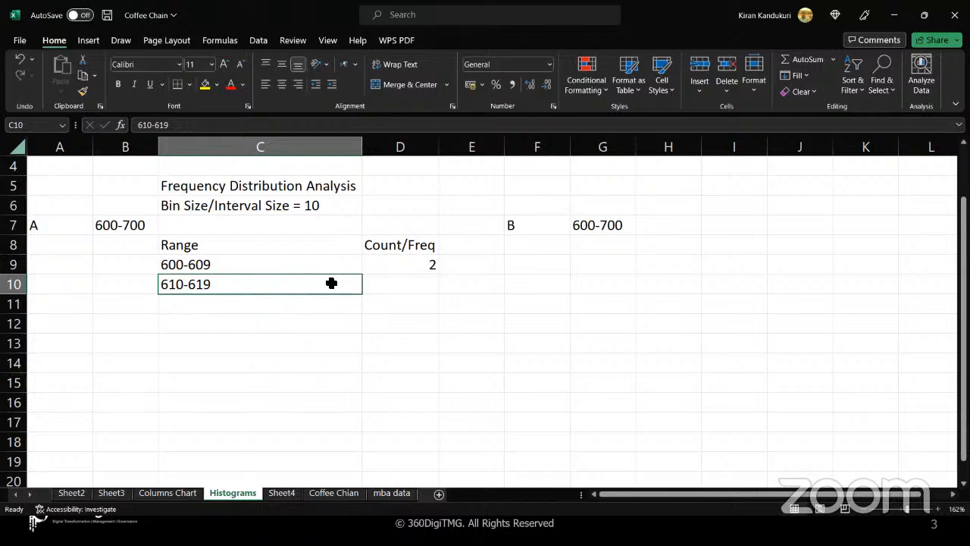
pyautogui.click(386, 283)
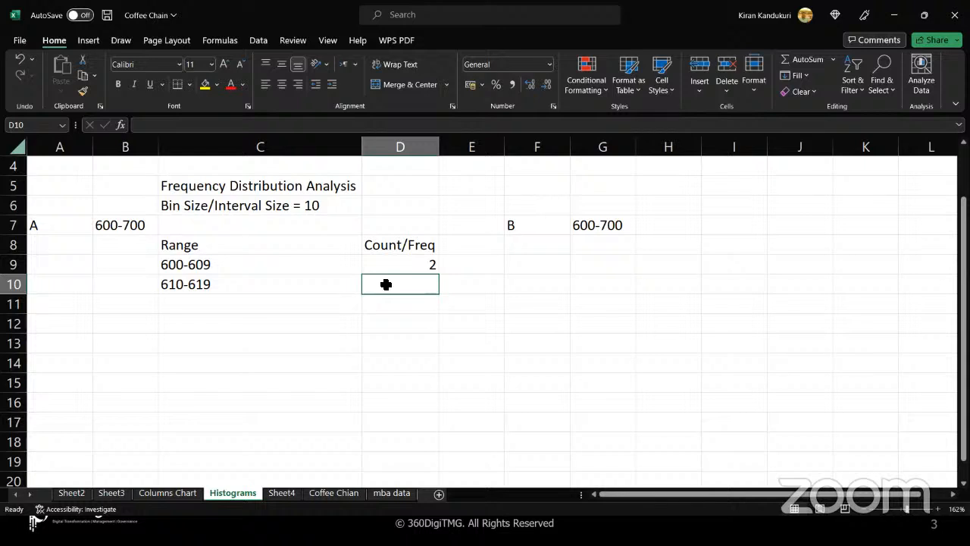
pyautogui.write('3')
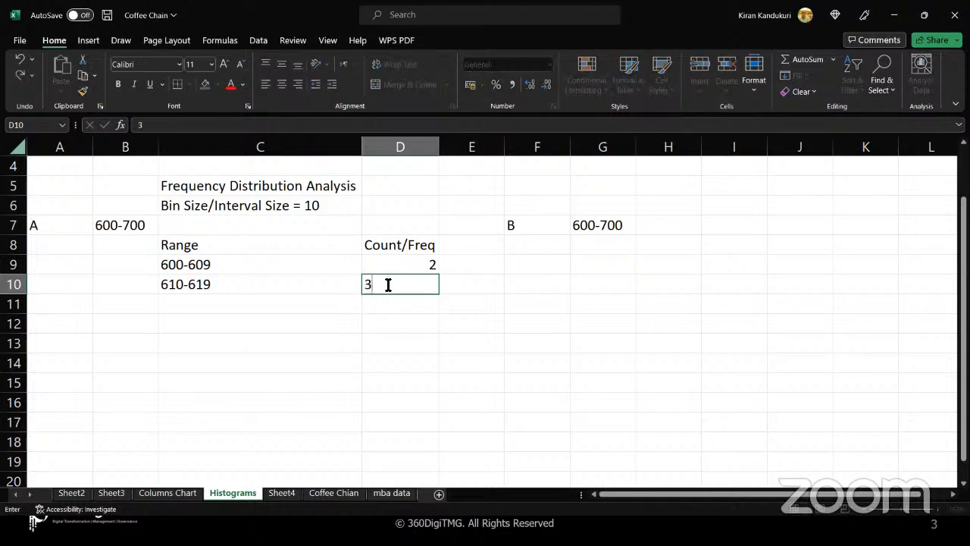
pyautogui.press('Return')
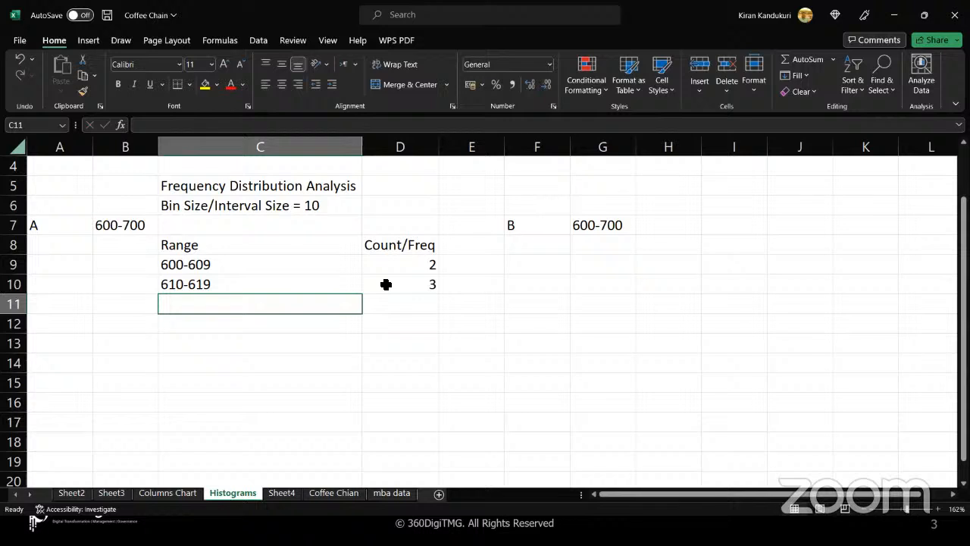
# - Add ranges 620-629, 630-639 and 640-649 with counts 15, 20 and 10
pyautogui.write('620-6')
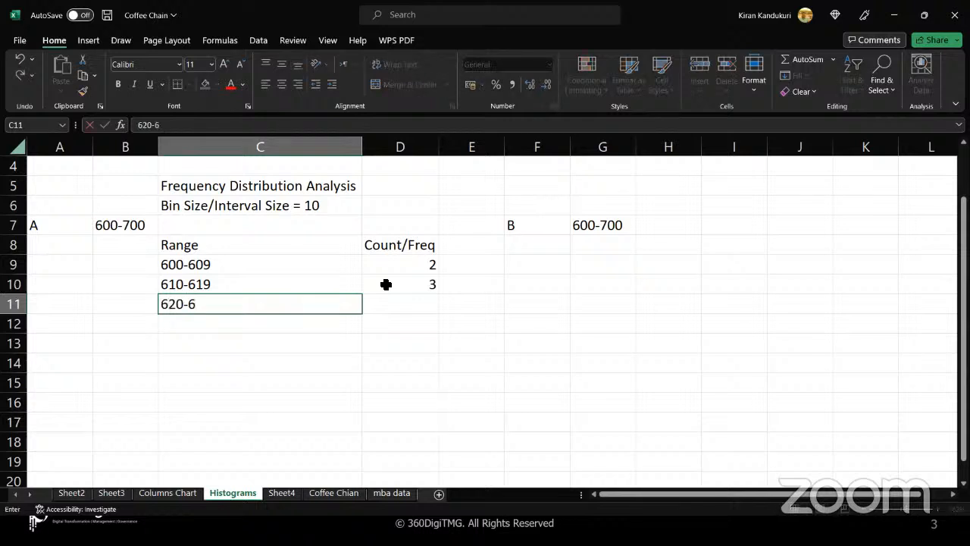
pyautogui.write('29')
pyautogui.press('Tab')
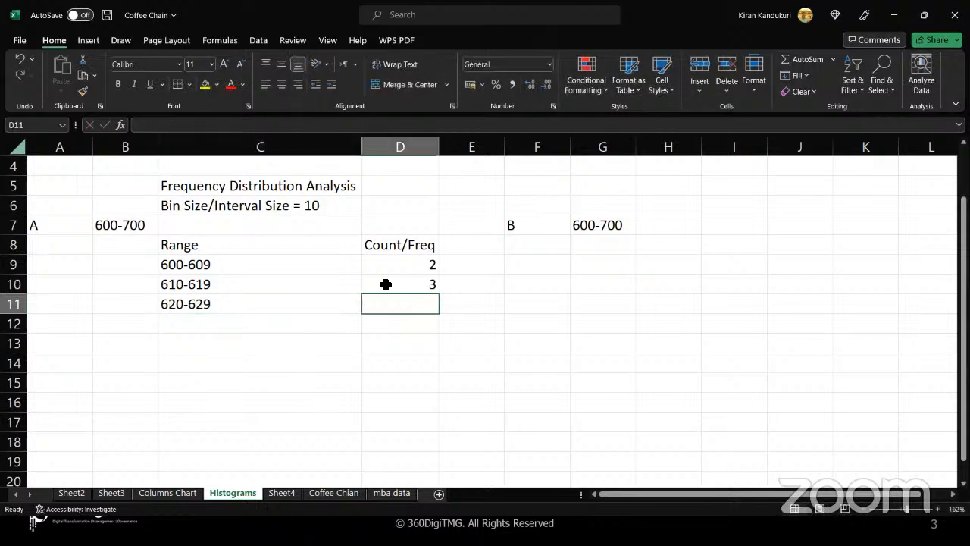
pyautogui.write('15')
pyautogui.press('Return')
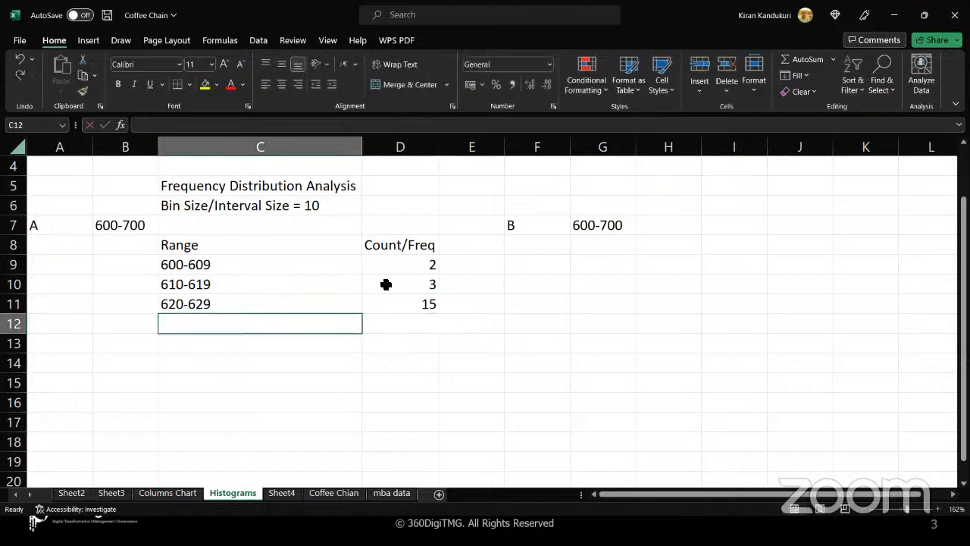
pyautogui.write('630-639')
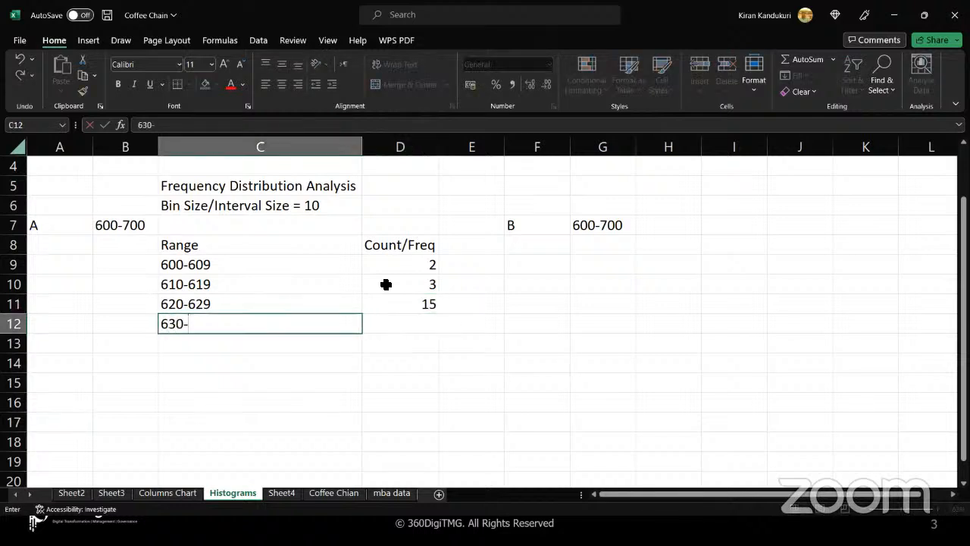
pyautogui.press('Tab')
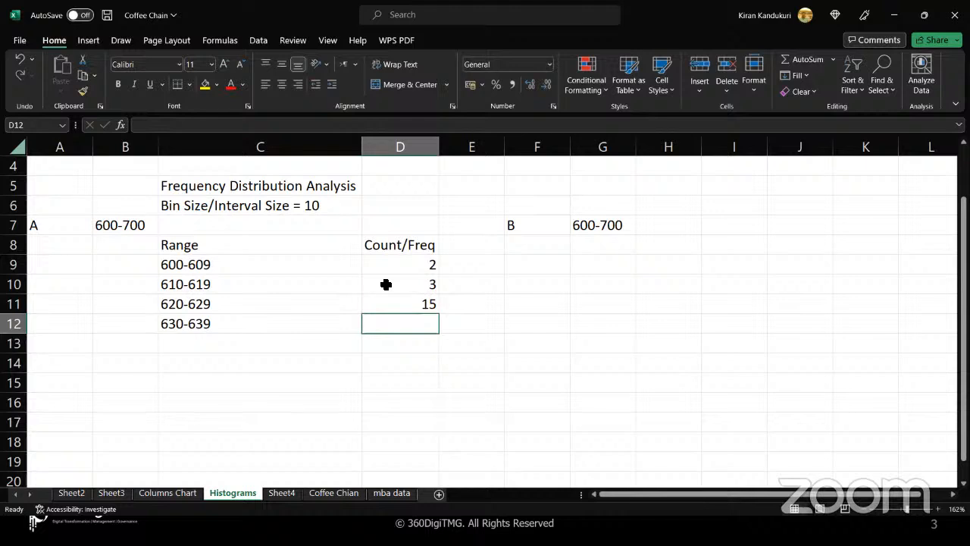
pyautogui.write('20')
pyautogui.press('Return')
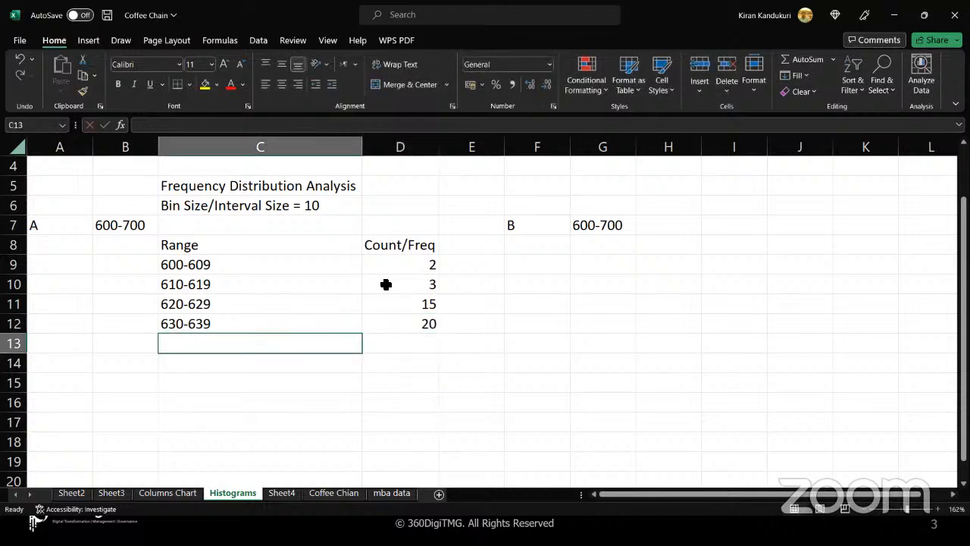
pyautogui.write('640-649')
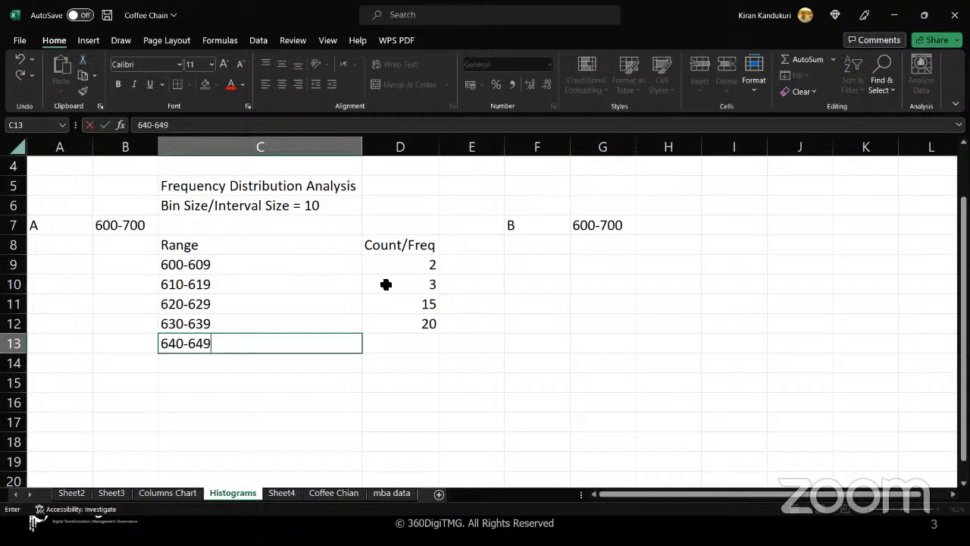
pyautogui.press('Tab')
pyautogui.write('10')
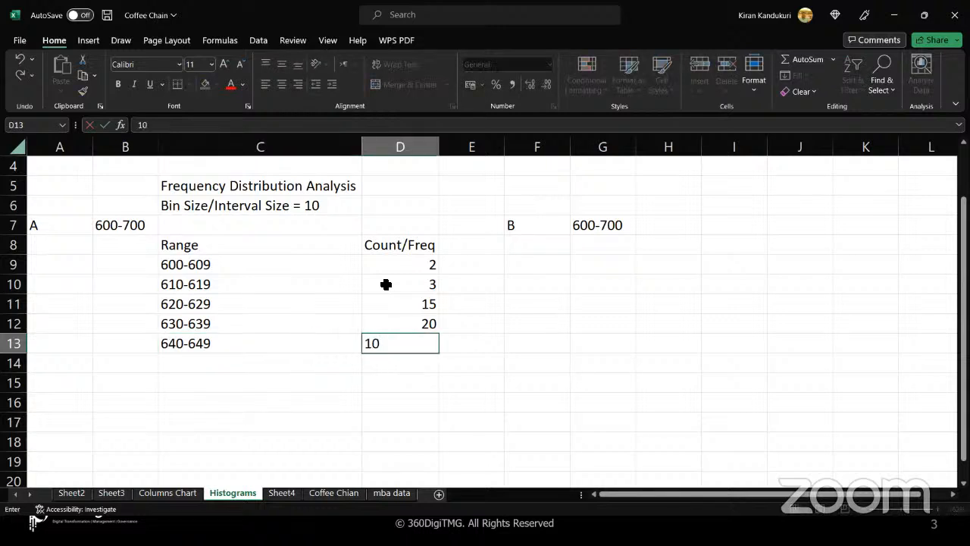
pyautogui.press('Return')
# - Add ranges 650-659, 660-669 and 670-679 with counts 8, 5 and 3
pyautogui.write('6')
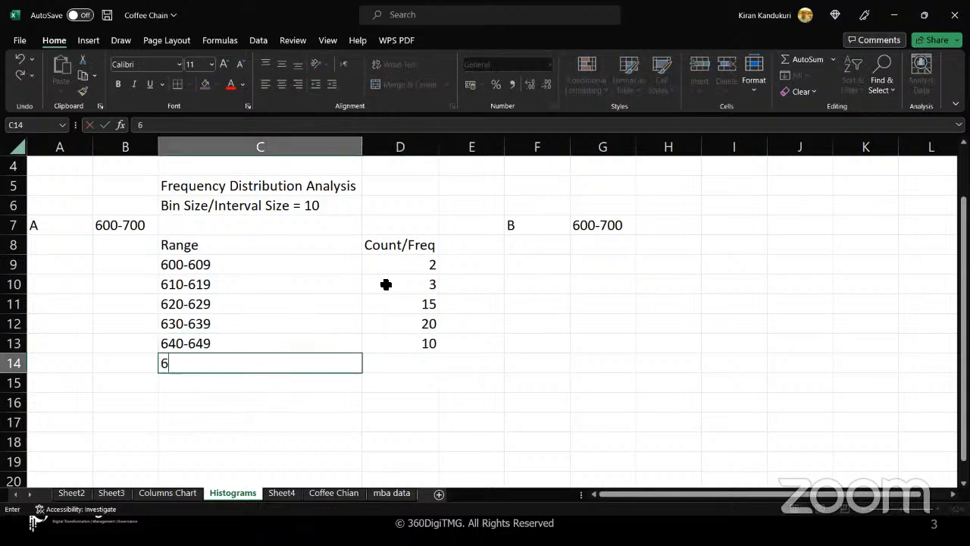
pyautogui.write('50-659')
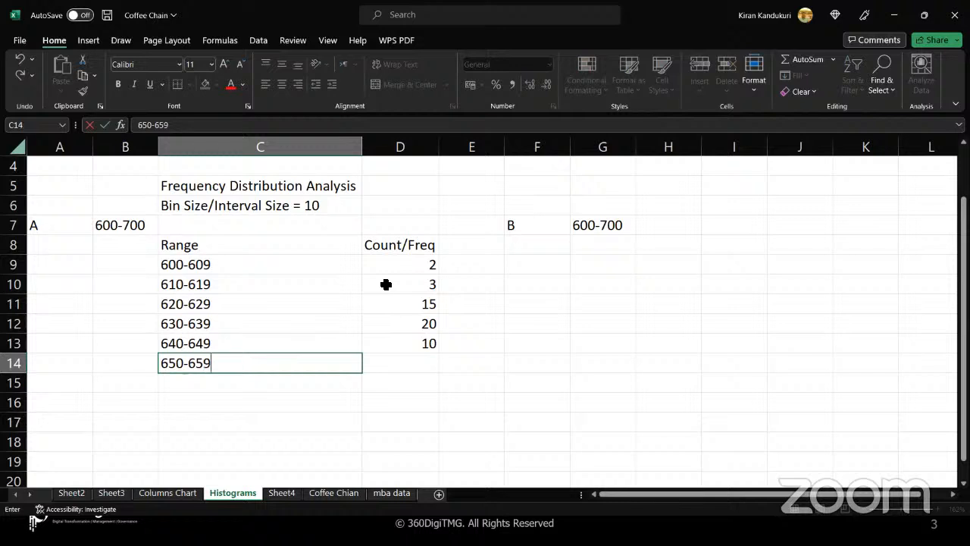
pyautogui.press('Tab')
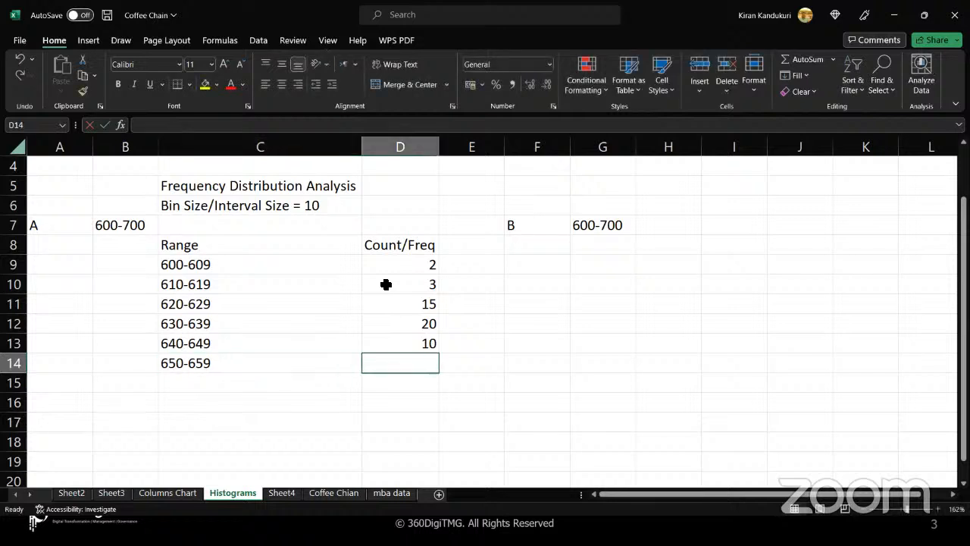
pyautogui.write('8')
pyautogui.press('Return')
pyautogui.write('660-669')
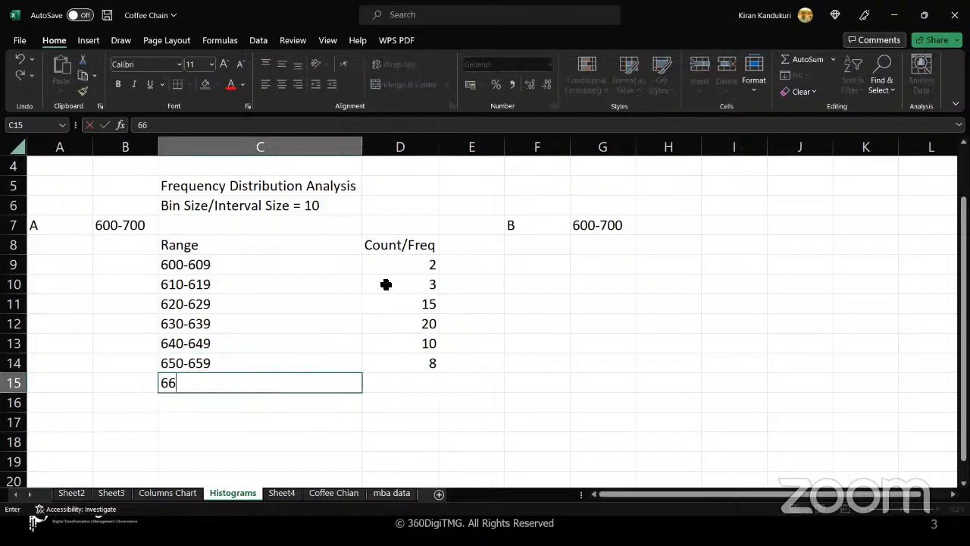
pyautogui.press('Tab')
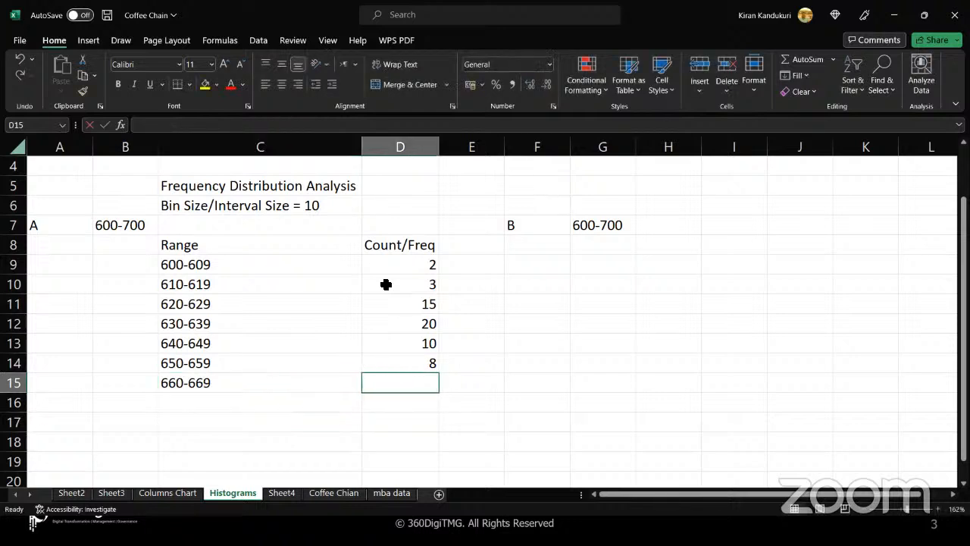
pyautogui.write('5')
pyautogui.press('Return')
pyautogui.press('Left')
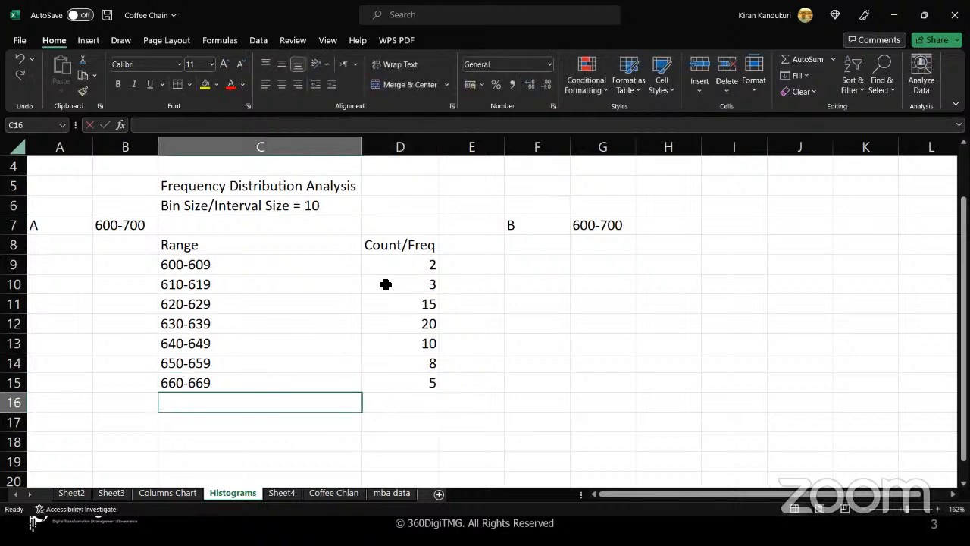
pyautogui.write('670-679')
pyautogui.press('Tab')
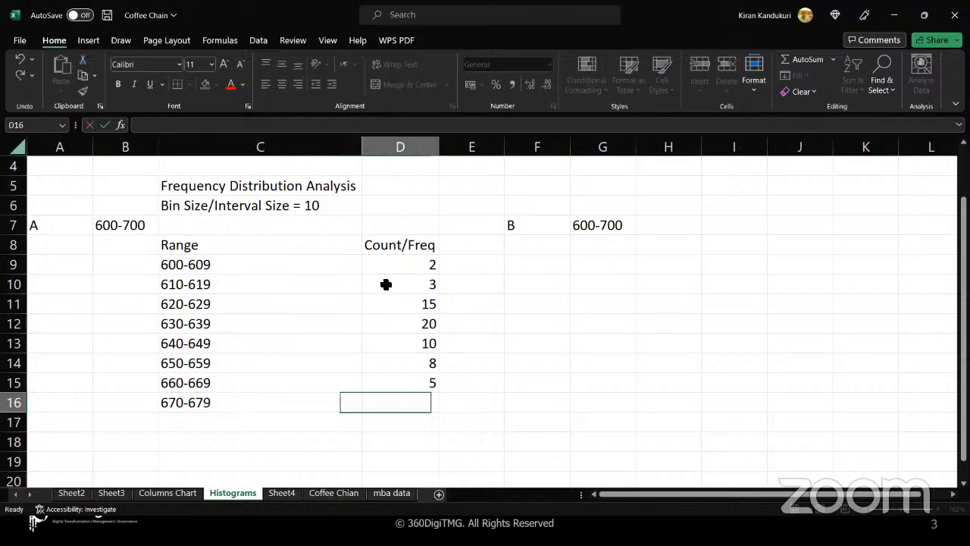
pyautogui.write('3')
pyautogui.press('Return')
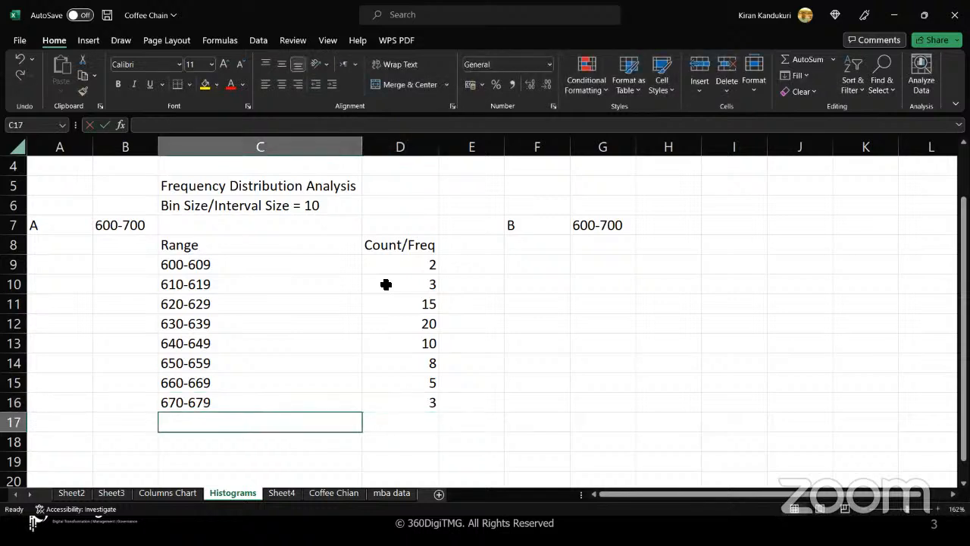
# - Append ranges 680-689 and 690-699 with counts 2 and 1 below the table
pyautogui.moveTo(321, 247); pyautogui.dragTo(406, 416)
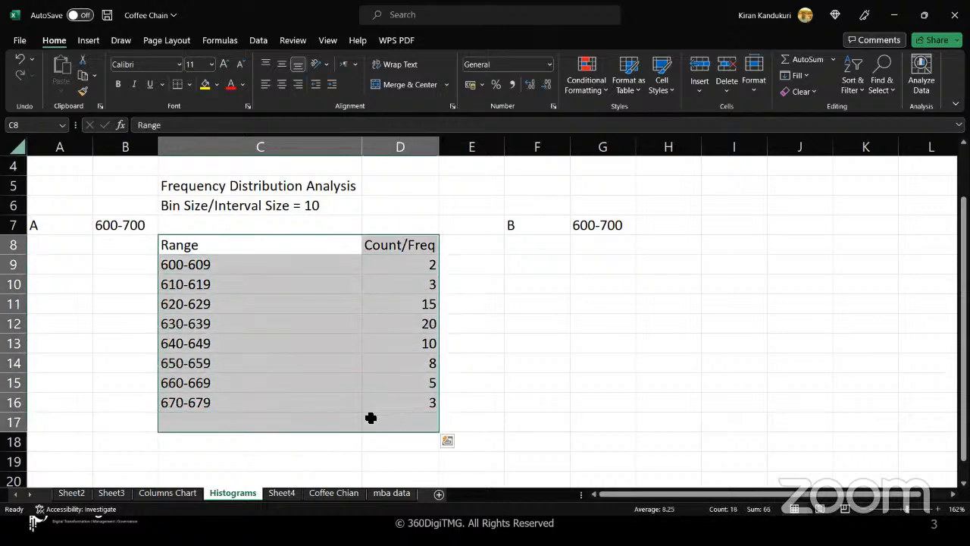
pyautogui.click(288, 429)
pyautogui.write('680-689')
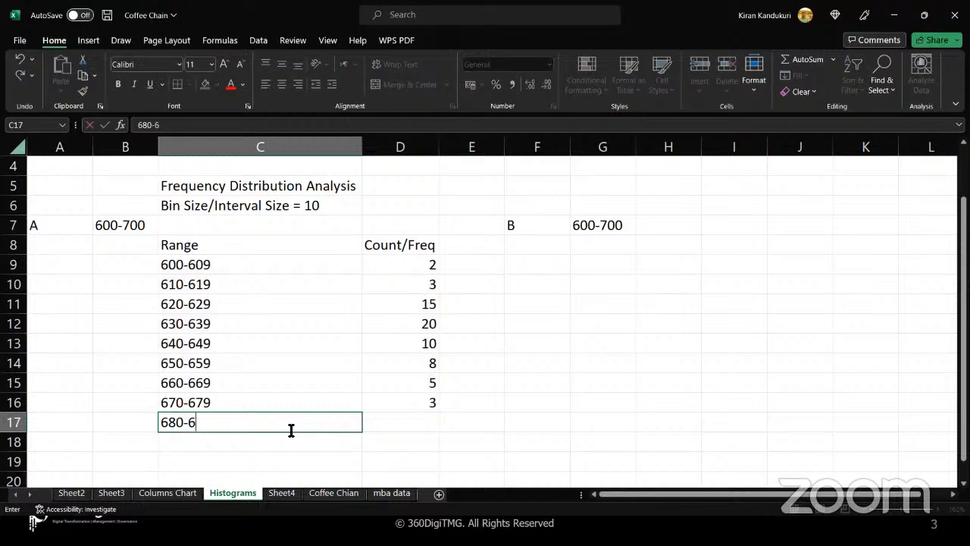
pyautogui.press('Tab')
pyautogui.write('2')
pyautogui.press('Return')
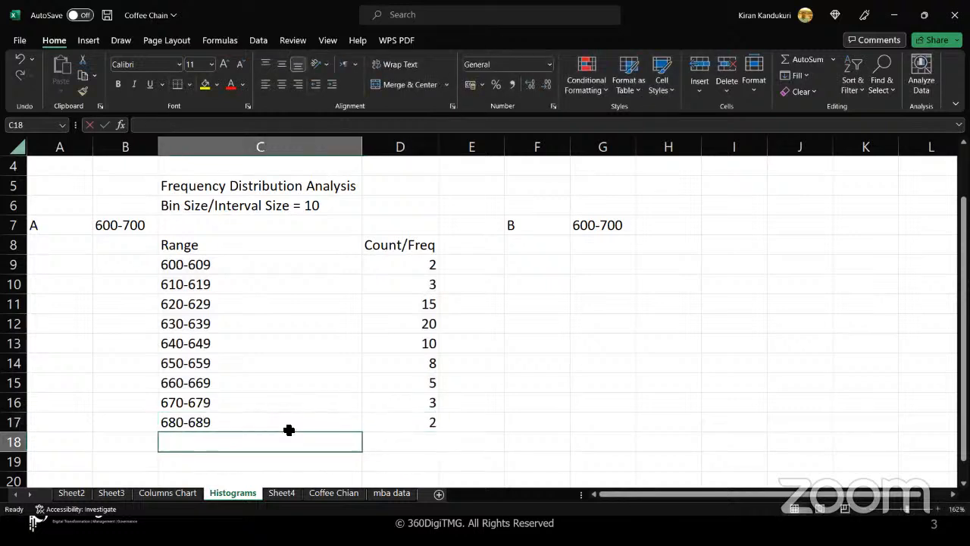
pyautogui.write('690-')
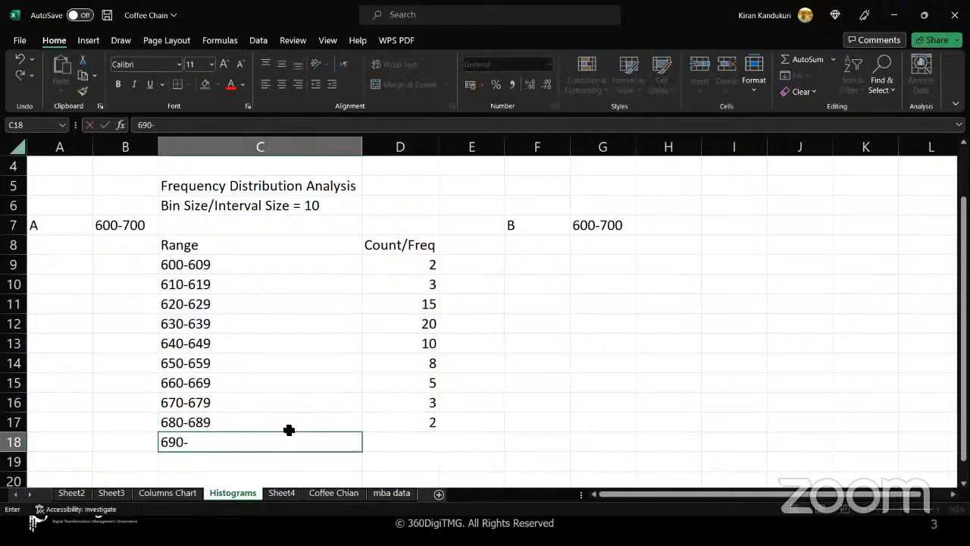
pyautogui.write('699')
pyautogui.press('Tab')
pyautogui.write('1')
pyautogui.press('Return')
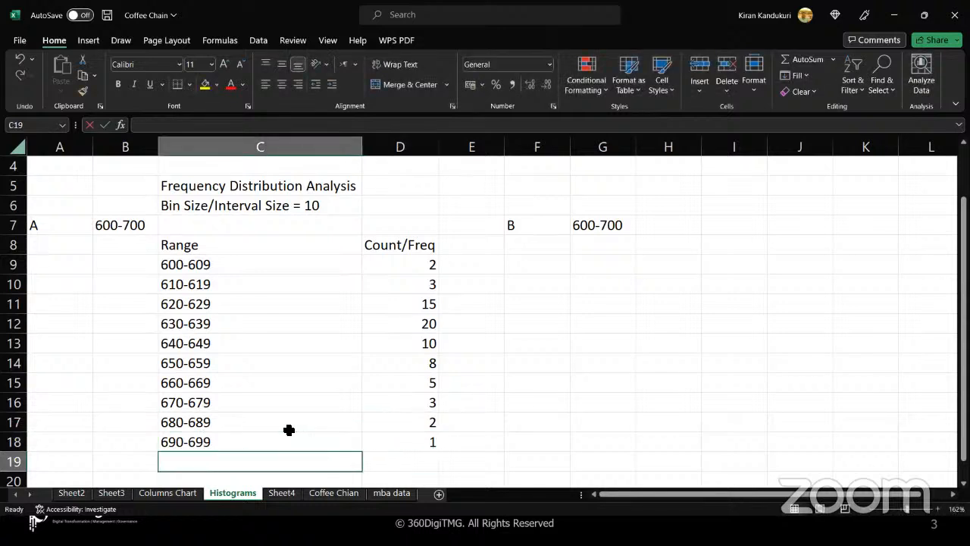
pyautogui.write('700')
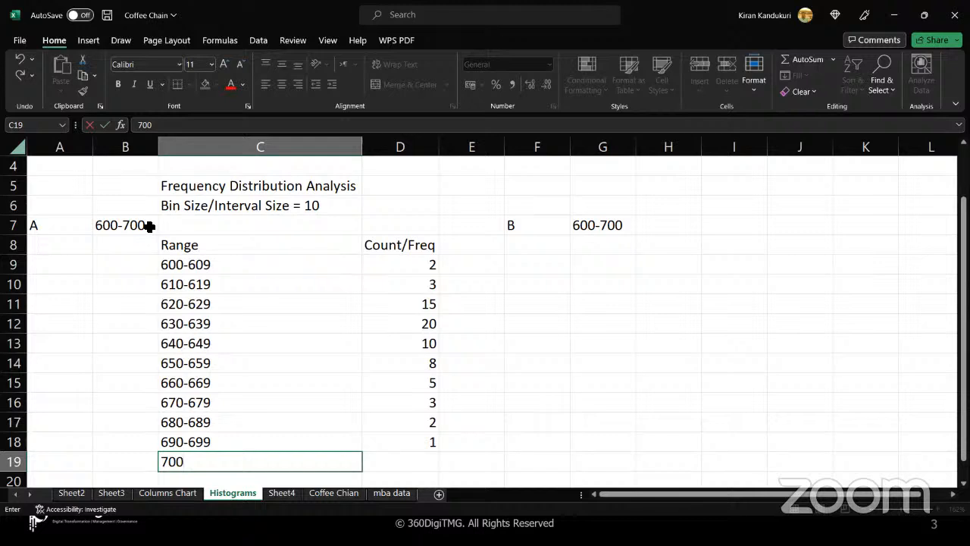
# - Enter the 700-709 range in C19 and review the table's Range column
pyautogui.write('709')
pyautogui.press('Tab')
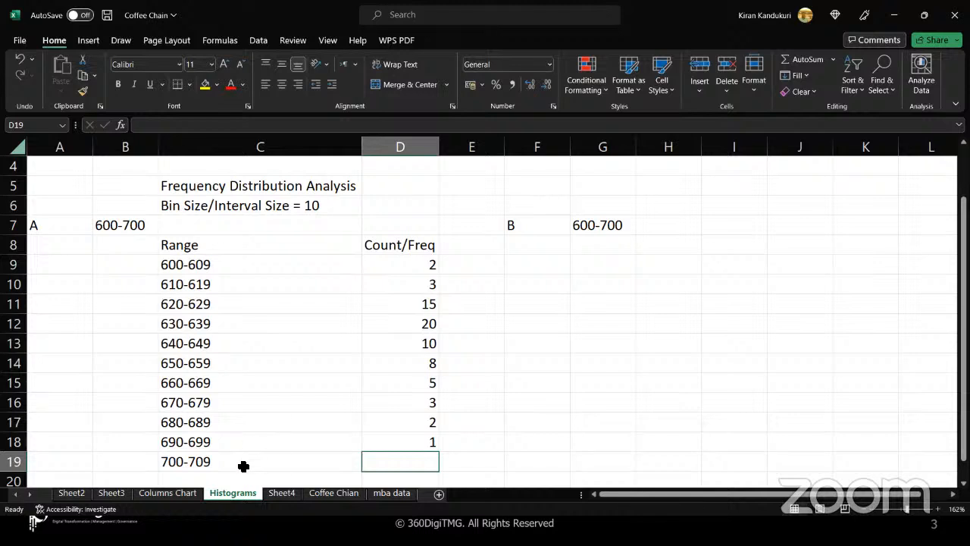
pyautogui.click(243, 467)
pyautogui.moveTo(245, 247); pyautogui.dragTo(248, 466)
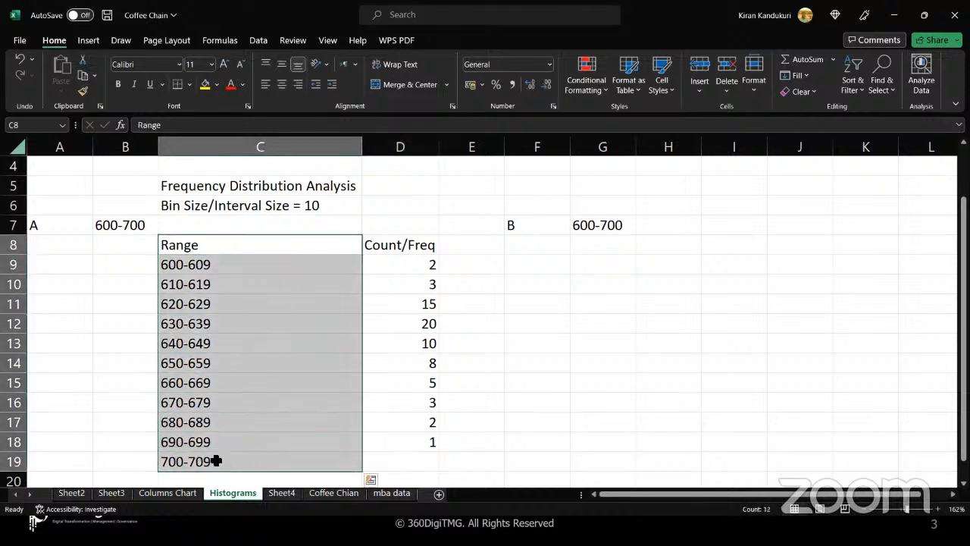
# - Give 700-709 a count of 1 in D19, then select the 600-700 label in B7
pyautogui.click(386, 459)
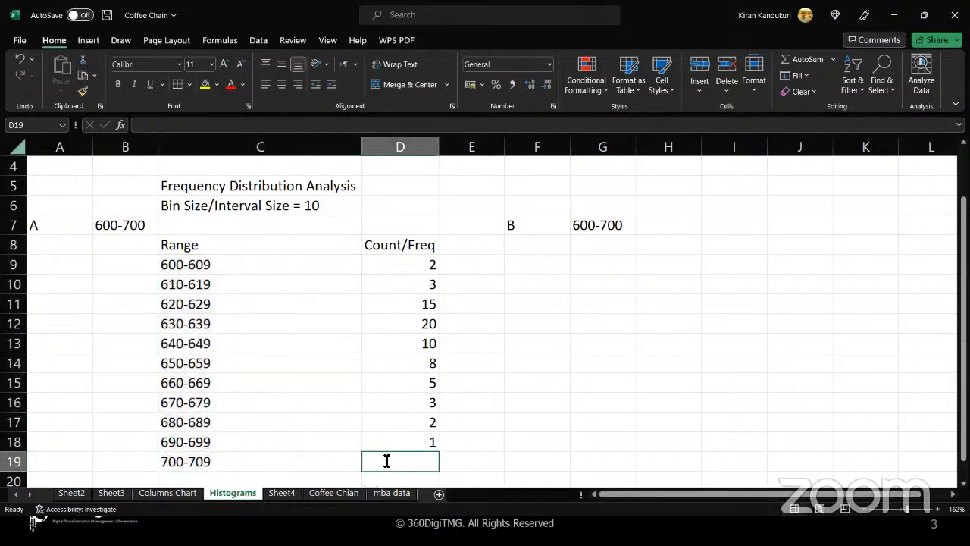
pyautogui.write('1')
pyautogui.press('Tab')
pyautogui.click(423, 462)
pyautogui.click(338, 459)
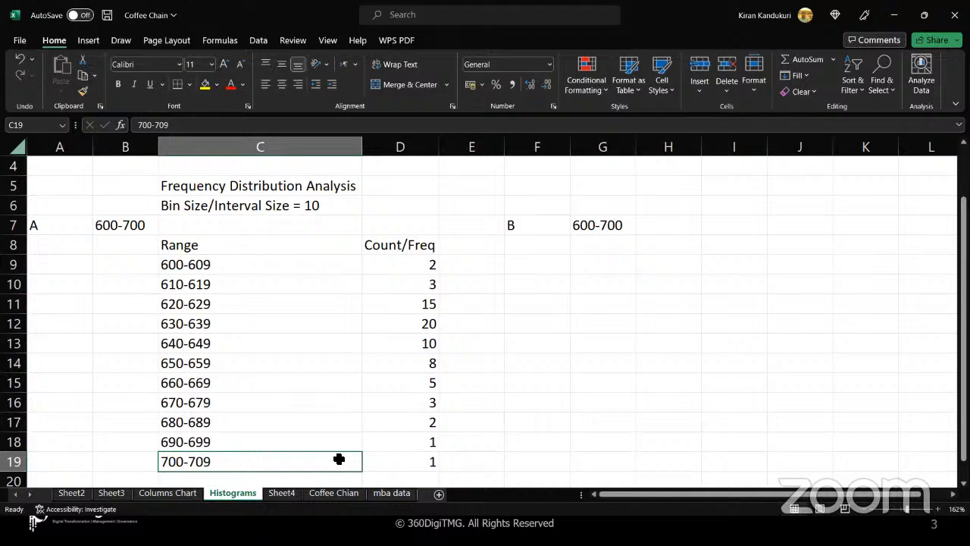
pyautogui.click(143, 224)
# - Fill the 600-700 label in B7 yellow and select the whole frequency table
pyautogui.click(204, 84)
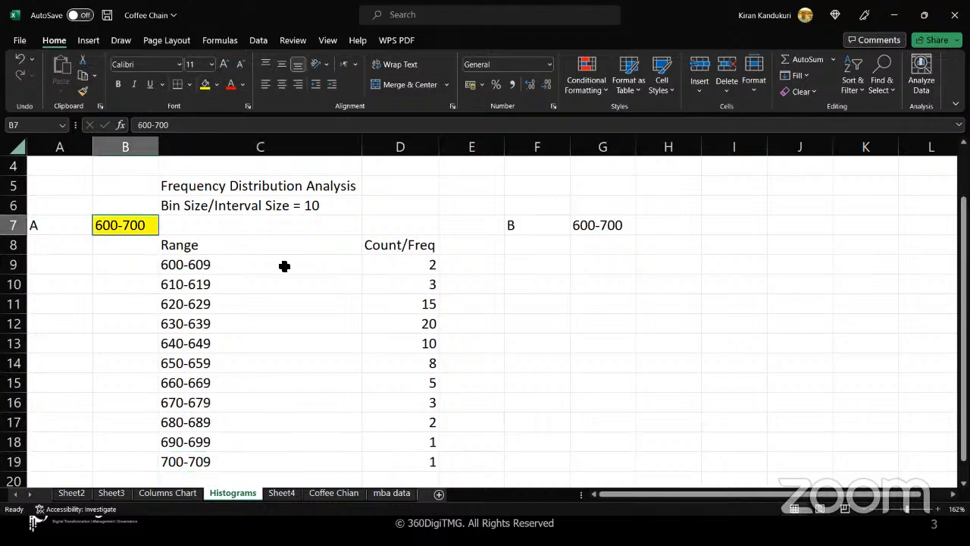
pyautogui.moveTo(245, 225); pyautogui.dragTo(381, 461)
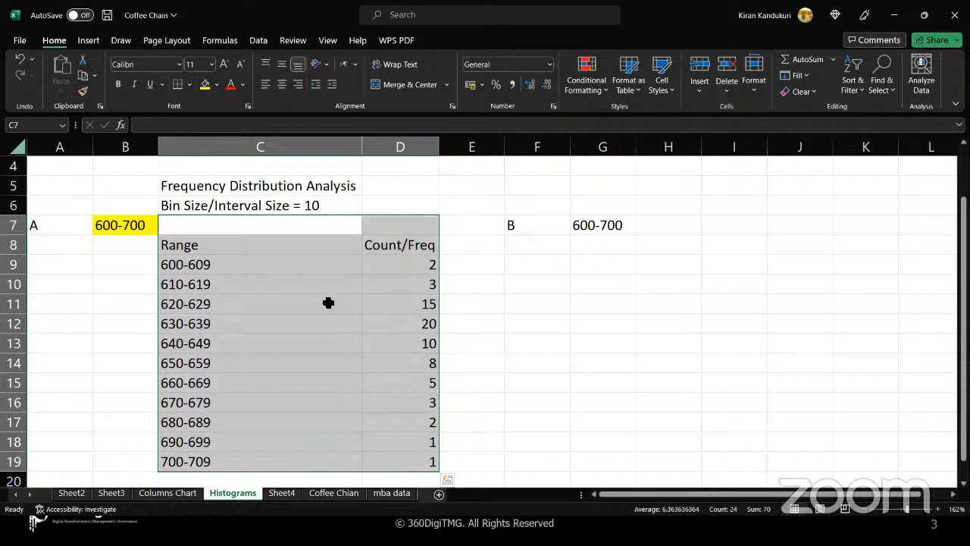
pyautogui.click(385, 148)
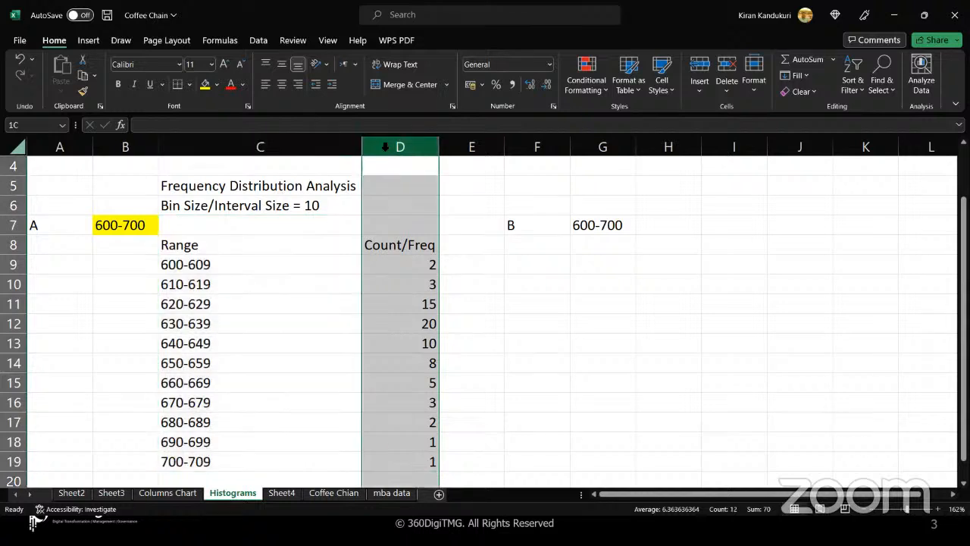
pyautogui.click(266, 190)
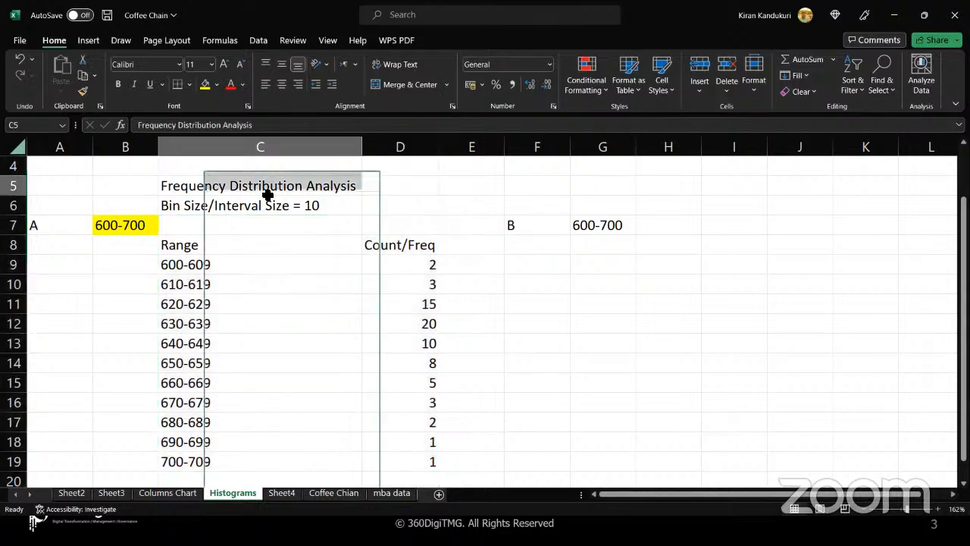
# - Review the Range and Count/Freq columns, then start the Zoom annotation pen
pyautogui.moveTo(265, 243); pyautogui.dragTo(246, 459)
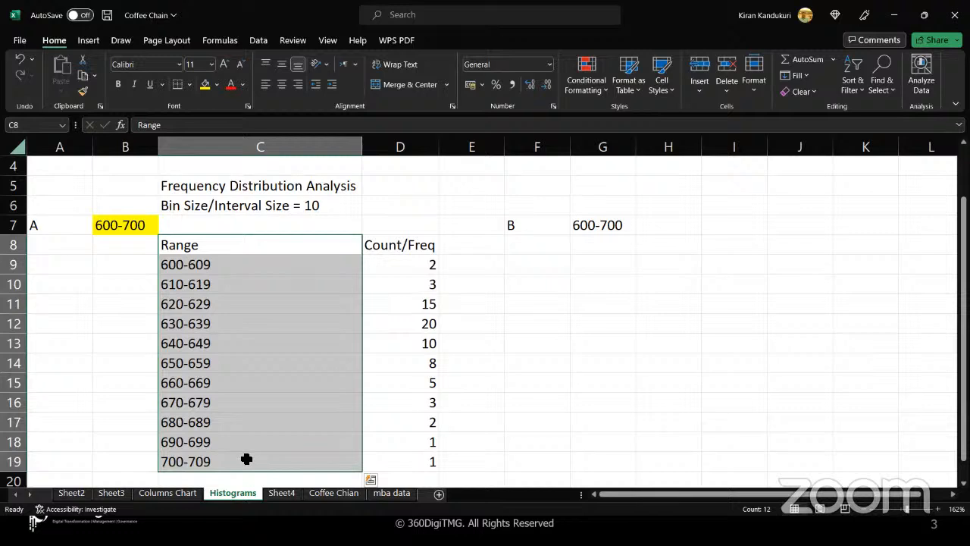
pyautogui.moveTo(401, 247); pyautogui.dragTo(385, 460)
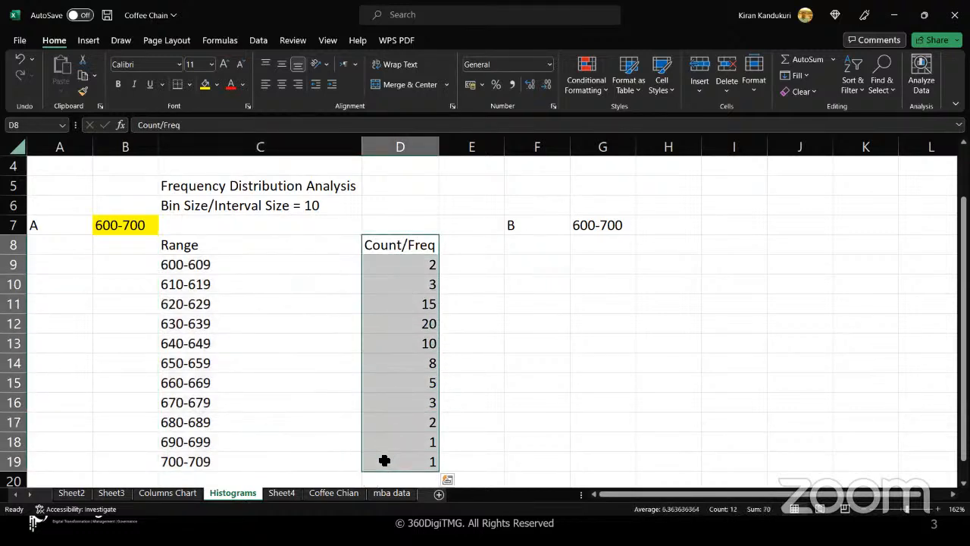
pyautogui.moveTo(288, 246); pyautogui.dragTo(384, 461)
pyautogui.click(385, 461)
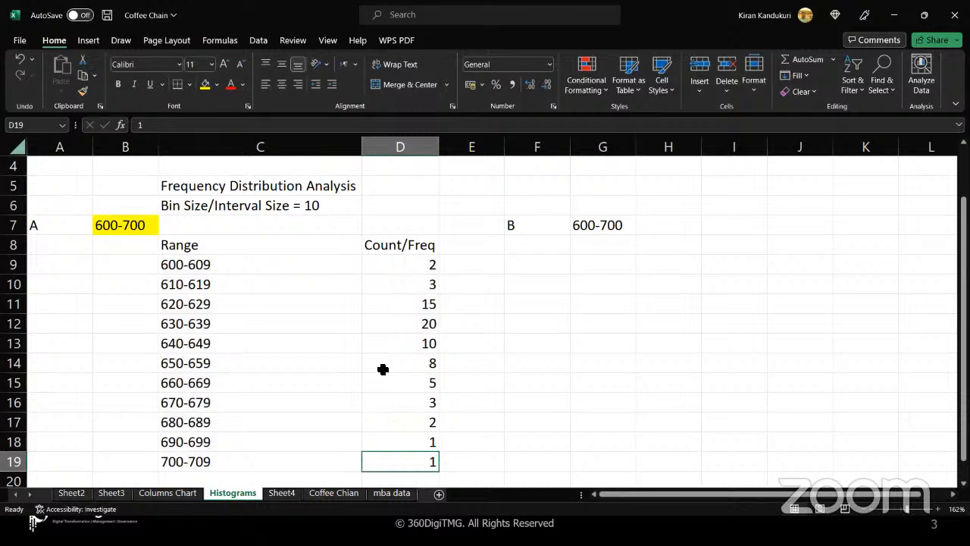
pyautogui.click(533, 25)
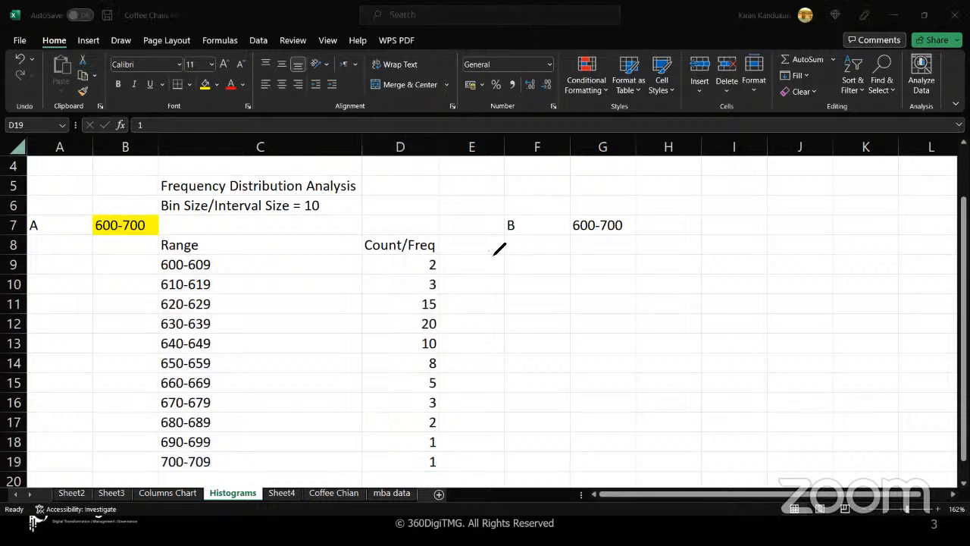
# - Draw the histogram axes with arrowheads, label Count/Freq, and tick 5, 10 and 15
pyautogui.moveTo(501, 249)
pyautogui.mouseDown()
pyautogui.moveTo(671, 429)
pyautogui.moveTo(905, 413)
pyautogui.mouseUp()
pyautogui.moveTo(842, 436)
pyautogui.mouseDown()
pyautogui.moveTo(846, 469)
pyautogui.moveTo(856, 454)
pyautogui.moveTo(864, 467)
pyautogui.moveTo(917, 452)
pyautogui.moveTo(917, 476)
pyautogui.moveTo(936, 441)
pyautogui.mouseUp()
pyautogui.moveTo(459, 243)
pyautogui.mouseDown()
pyautogui.moveTo(459, 263)
pyautogui.moveTo(483, 248)
pyautogui.moveTo(503, 208)
pyautogui.moveTo(517, 206)
pyautogui.moveTo(520, 220)
pyautogui.moveTo(540, 181)
pyautogui.moveTo(554, 195)
pyautogui.moveTo(608, 174)
pyautogui.mouseUp()
pyautogui.moveTo(476, 390); pyautogui.dragTo(447, 408)
pyautogui.moveTo(471, 331)
pyautogui.mouseDown()
pyautogui.moveTo(462, 339)
pyautogui.moveTo(487, 309)
pyautogui.moveTo(463, 296)
pyautogui.moveTo(503, 266)
pyautogui.moveTo(462, 271)
pyautogui.moveTo(487, 273)
pyautogui.mouseUp()
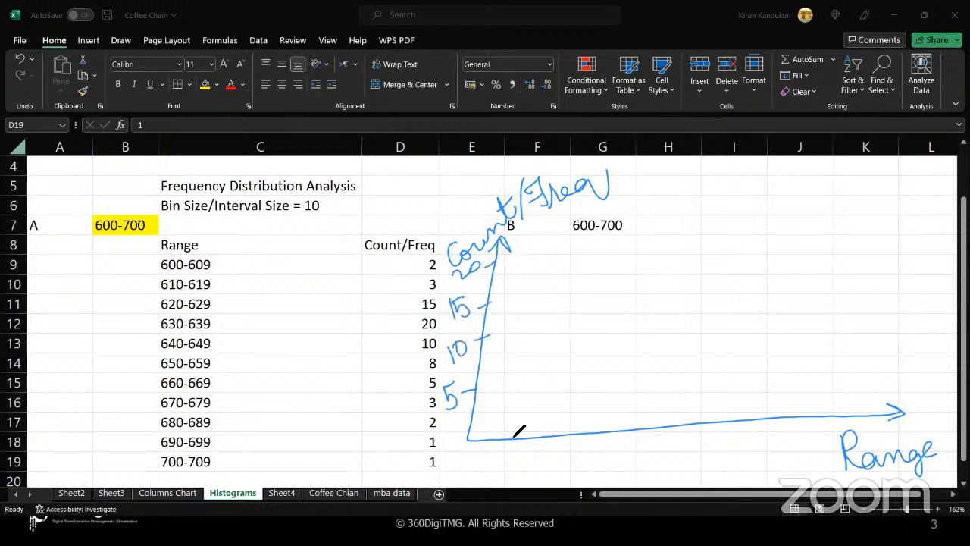
# - Label the Range axis ticks 609, 619, 629 through 699 and underline the 600-609 row
pyautogui.moveTo(504, 429)
pyautogui.mouseDown()
pyautogui.moveTo(498, 467)
pyautogui.moveTo(502, 459)
pyautogui.moveTo(513, 474)
pyautogui.mouseUp()
pyautogui.moveTo(545, 431); pyautogui.dragTo(545, 446)
pyautogui.moveTo(536, 454); pyautogui.dragTo(533, 467)
pyautogui.moveTo(544, 456)
pyautogui.mouseDown()
pyautogui.moveTo(545, 473)
pyautogui.moveTo(554, 473)
pyautogui.mouseUp()
pyautogui.moveTo(583, 430)
pyautogui.mouseDown()
pyautogui.moveTo(569, 476)
pyautogui.moveTo(582, 474)
pyautogui.mouseUp()
pyautogui.moveTo(616, 428)
pyautogui.mouseDown()
pyautogui.moveTo(615, 440)
pyautogui.moveTo(649, 440)
pyautogui.moveTo(817, 421)
pyautogui.moveTo(803, 459)
pyautogui.moveTo(828, 458)
pyautogui.mouseUp()
pyautogui.moveTo(853, 414)
pyautogui.mouseDown()
pyautogui.moveTo(853, 454)
pyautogui.moveTo(879, 448)
pyautogui.moveTo(859, 447)
pyautogui.mouseUp()
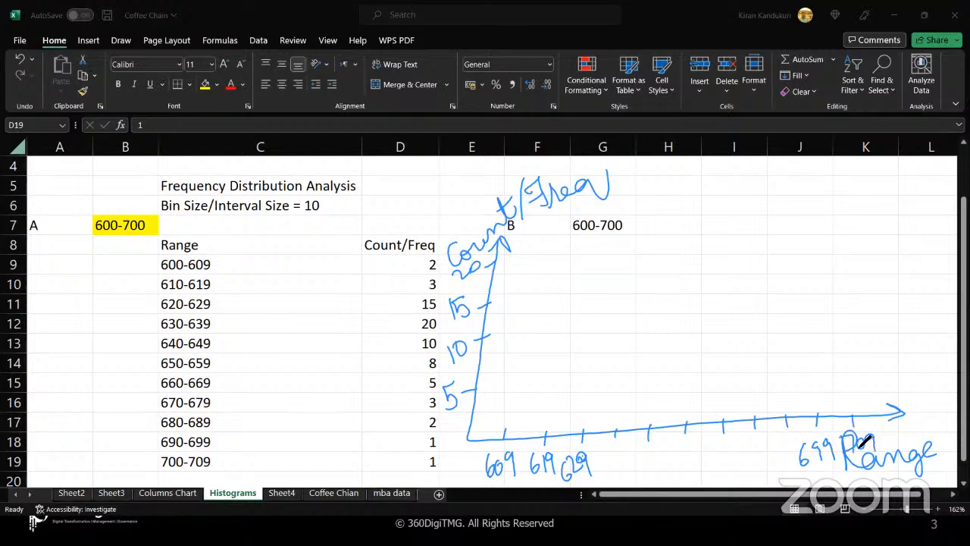
pyautogui.moveTo(145, 279); pyautogui.dragTo(418, 273)
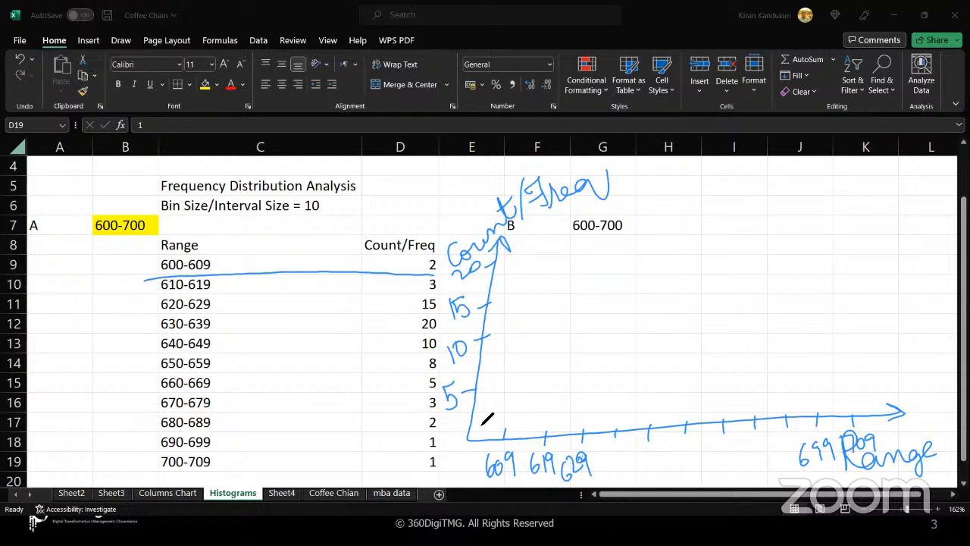
# - Draw one bar per range, rising to the tall middle bars and tapering toward 699
pyautogui.moveTo(506, 416); pyautogui.dragTo(505, 438)
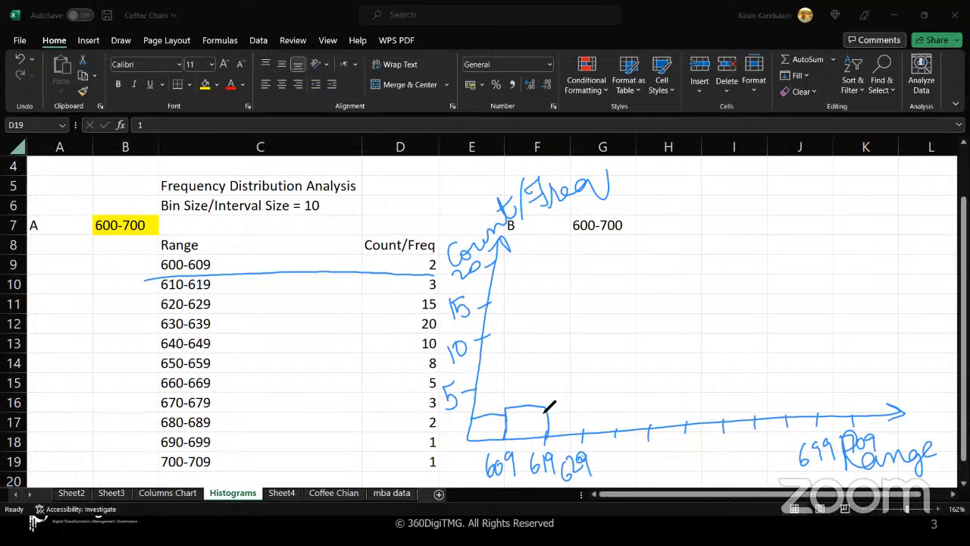
pyautogui.moveTo(543, 409)
pyautogui.mouseDown()
pyautogui.moveTo(544, 327)
pyautogui.moveTo(585, 302)
pyautogui.moveTo(584, 431)
pyautogui.mouseUp()
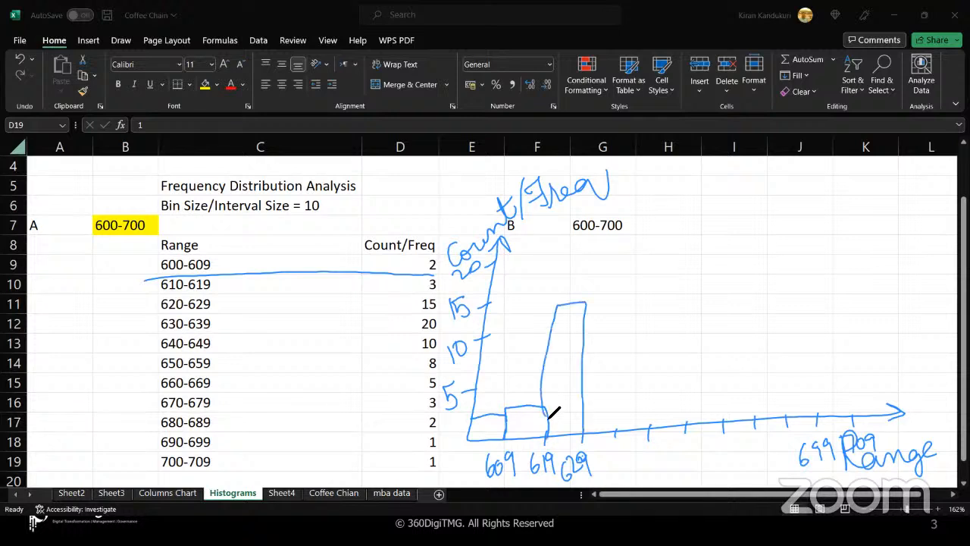
pyautogui.moveTo(583, 303)
pyautogui.mouseDown()
pyautogui.moveTo(583, 267)
pyautogui.moveTo(626, 348)
pyautogui.moveTo(616, 430)
pyautogui.mouseUp()
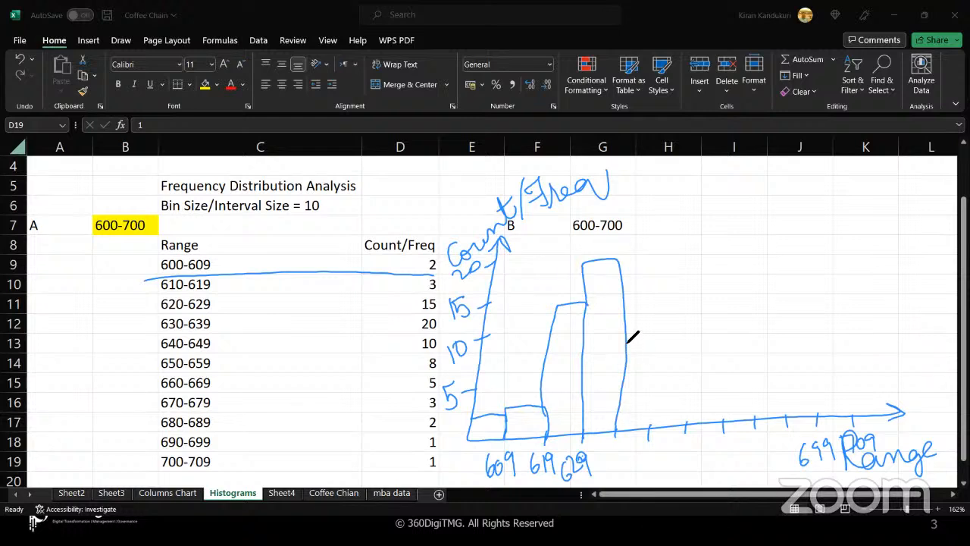
pyautogui.moveTo(646, 351); pyautogui.dragTo(649, 429)
pyautogui.moveTo(650, 353)
pyautogui.mouseDown()
pyautogui.moveTo(687, 403)
pyautogui.moveTo(688, 425)
pyautogui.mouseUp()
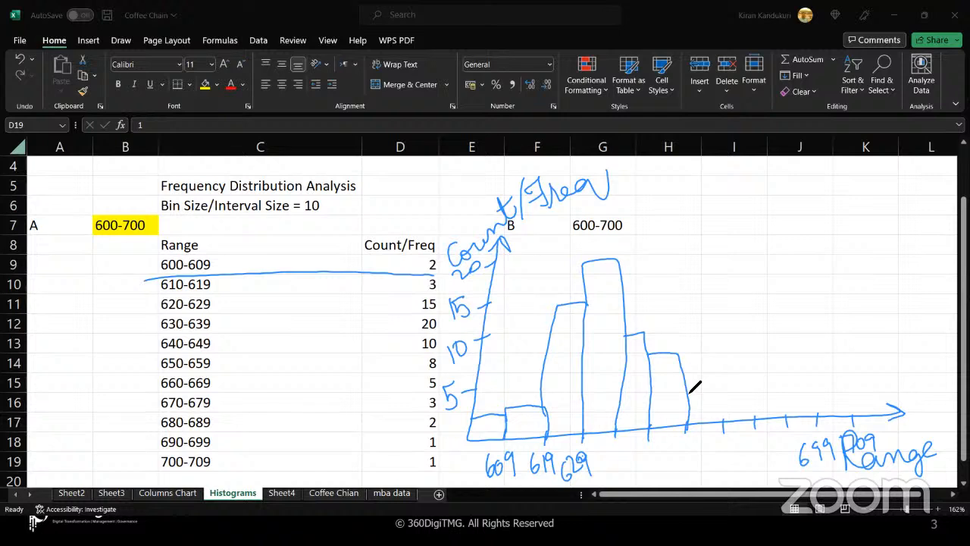
pyautogui.moveTo(712, 387); pyautogui.dragTo(721, 429)
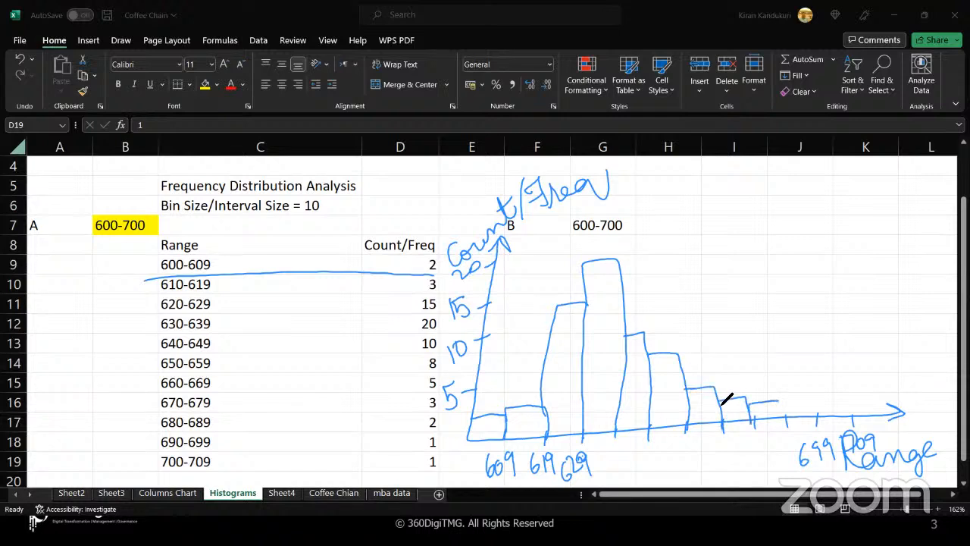
pyautogui.moveTo(815, 411); pyautogui.dragTo(852, 408)
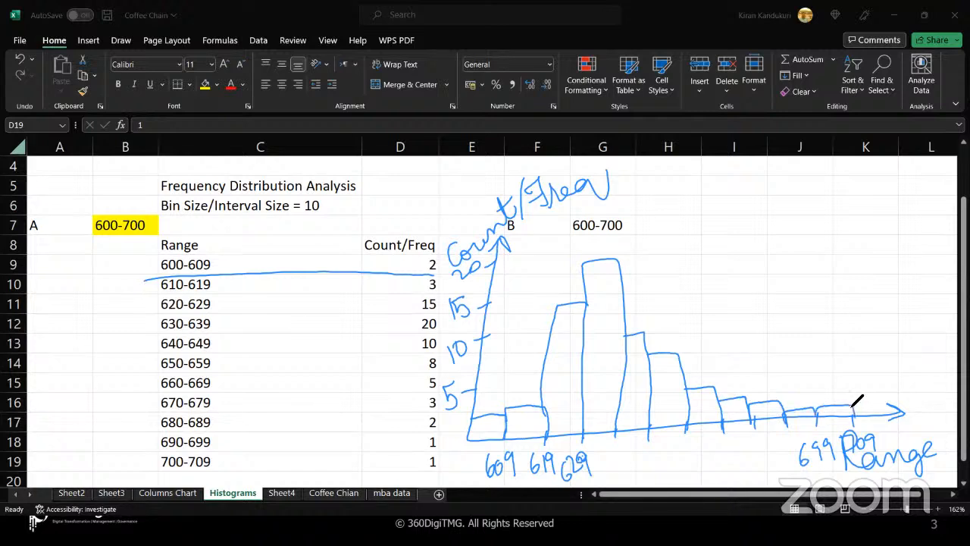
# - Write 'Plot Histogram' beside the sketched chart
pyautogui.moveTo(657, 203)
pyautogui.mouseDown()
pyautogui.moveTo(693, 195)
pyautogui.moveTo(732, 212)
pyautogui.moveTo(763, 199)
pyautogui.moveTo(738, 190)
pyautogui.mouseUp()
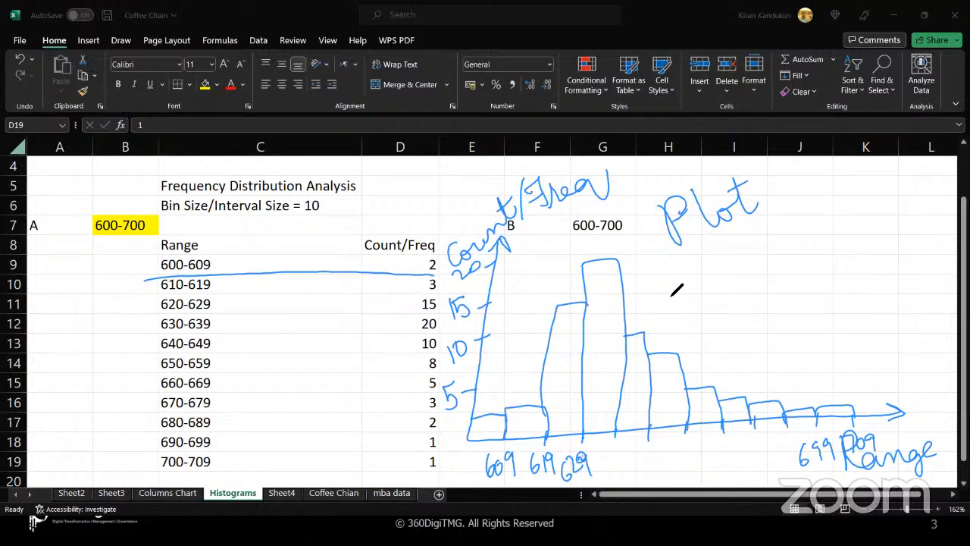
pyautogui.moveTo(687, 278)
pyautogui.mouseDown()
pyautogui.moveTo(697, 326)
pyautogui.moveTo(699, 308)
pyautogui.moveTo(761, 277)
pyautogui.mouseUp()
pyautogui.moveTo(749, 244); pyautogui.dragTo(758, 277)
pyautogui.moveTo(761, 273)
pyautogui.mouseDown()
pyautogui.moveTo(840, 235)
pyautogui.moveTo(849, 214)
pyautogui.moveTo(877, 226)
pyautogui.mouseUp()
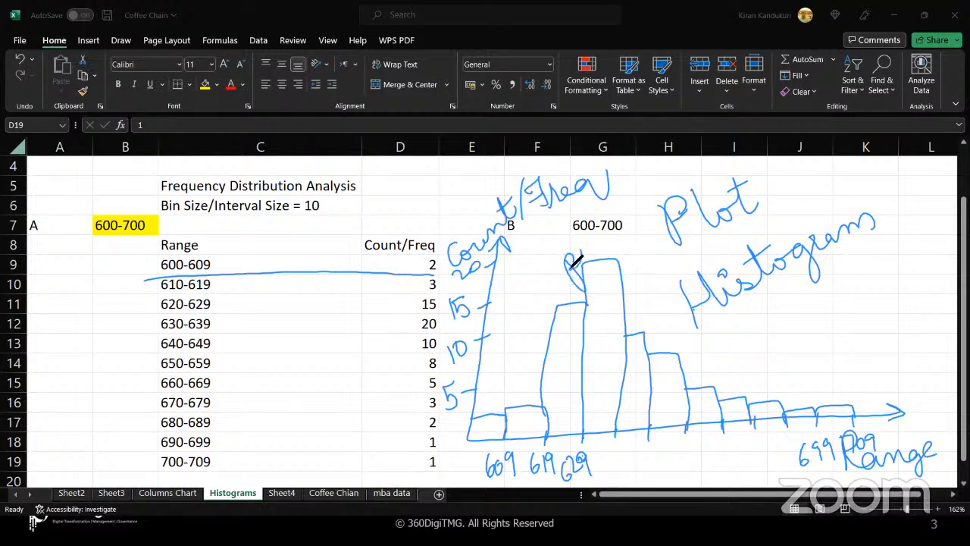
# - Mark the tallest bar as the peak and loop the 620-629 and 630-639 table rows
pyautogui.moveTo(586, 255)
pyautogui.mouseDown()
pyautogui.moveTo(605, 241)
pyautogui.moveTo(623, 252)
pyautogui.mouseUp()
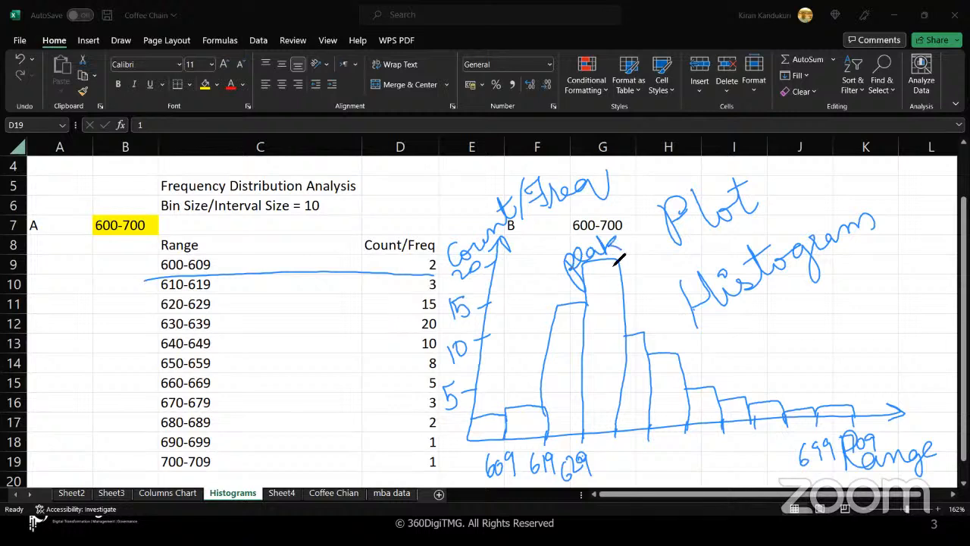
pyautogui.moveTo(596, 432)
pyautogui.mouseDown()
pyautogui.moveTo(595, 265)
pyautogui.moveTo(606, 265)
pyautogui.mouseUp()
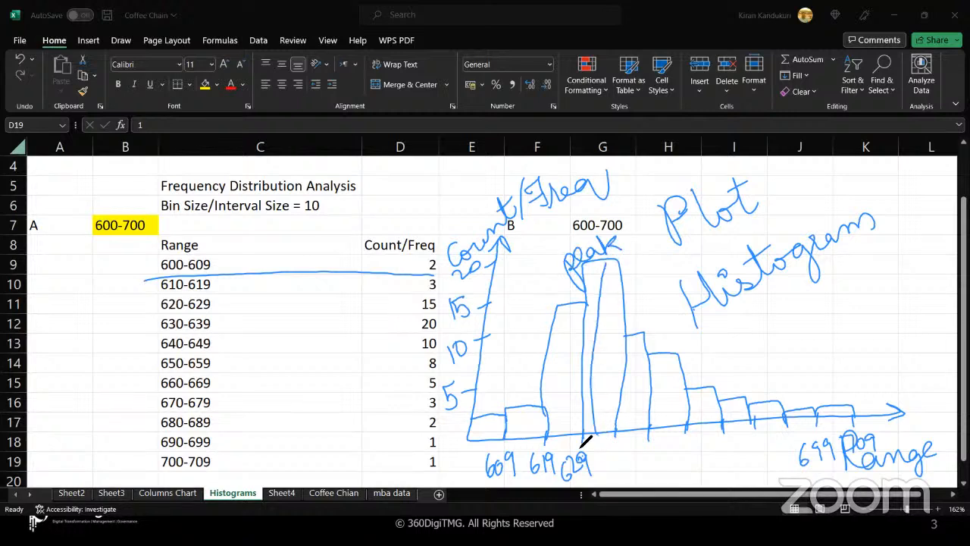
pyautogui.moveTo(580, 442)
pyautogui.mouseDown()
pyautogui.moveTo(616, 435)
pyautogui.moveTo(606, 466)
pyautogui.moveTo(626, 469)
pyautogui.mouseUp()
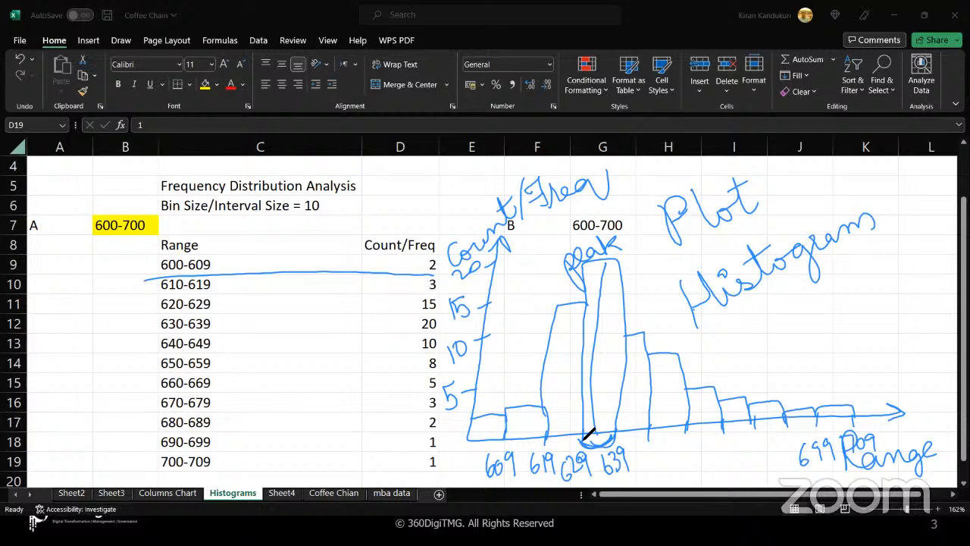
pyautogui.moveTo(216, 314)
pyautogui.mouseDown()
pyautogui.moveTo(161, 318)
pyautogui.moveTo(232, 339)
pyautogui.moveTo(441, 326)
pyautogui.moveTo(388, 312)
pyautogui.moveTo(206, 314)
pyautogui.mouseUp()
pyautogui.moveTo(434, 291)
pyautogui.mouseDown()
pyautogui.moveTo(142, 296)
pyautogui.moveTo(140, 321)
pyautogui.mouseUp()
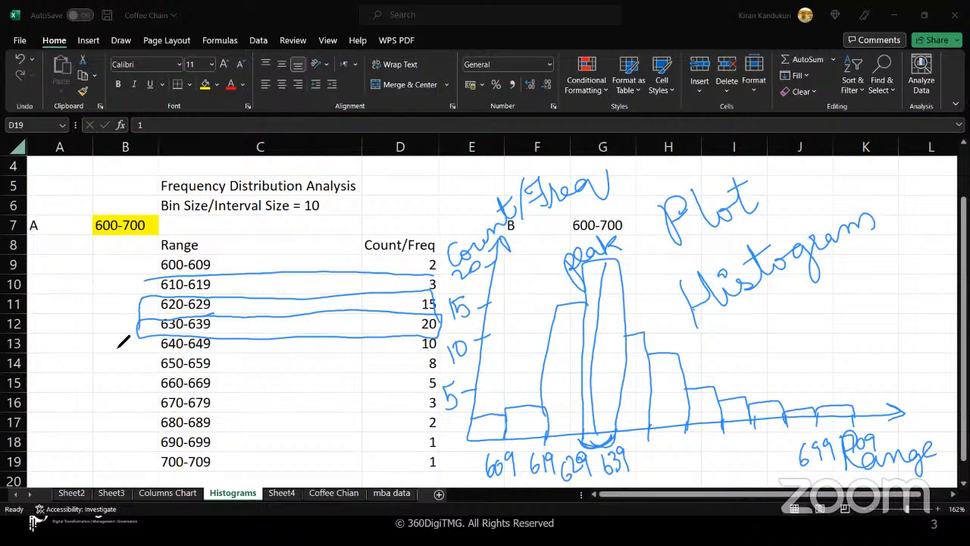
pyautogui.moveTo(37, 253)
pyautogui.mouseDown()
pyautogui.moveTo(30, 259)
pyautogui.moveTo(62, 219)
pyautogui.mouseUp()
pyautogui.moveTo(150, 288); pyautogui.dragTo(119, 325)
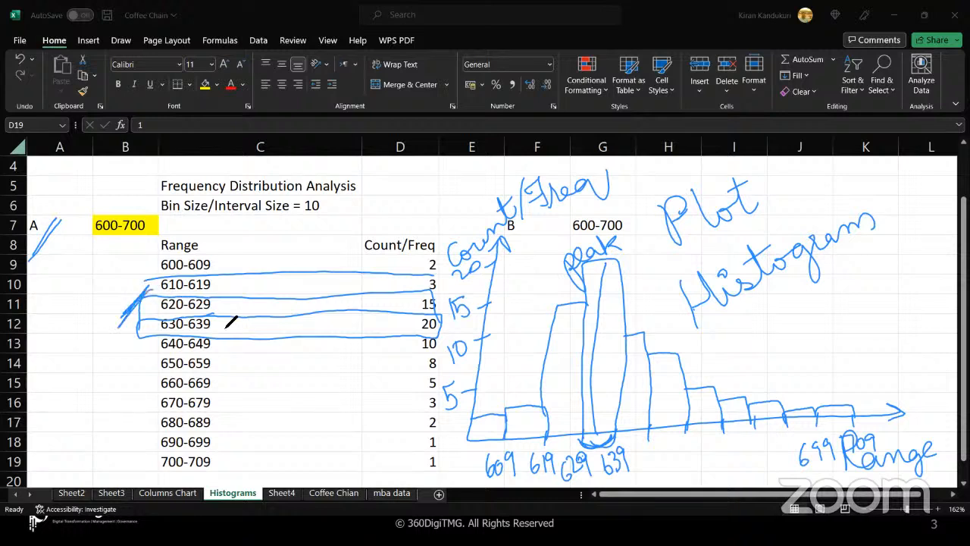
pyautogui.moveTo(225, 318); pyautogui.dragTo(190, 356)
# - Trace a smooth distribution curve along the bar tops and re-circle rows 620-639
pyautogui.moveTo(624, 265)
pyautogui.mouseDown()
pyautogui.moveTo(650, 326)
pyautogui.moveTo(743, 390)
pyautogui.moveTo(884, 405)
pyautogui.mouseUp()
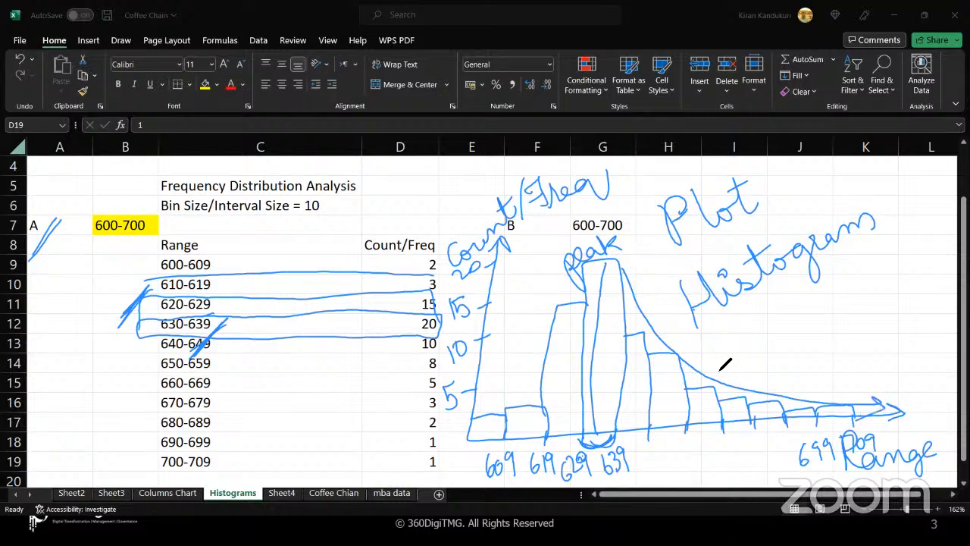
pyautogui.moveTo(720, 378)
pyautogui.mouseDown()
pyautogui.moveTo(740, 401)
pyautogui.moveTo(857, 404)
pyautogui.mouseUp()
pyautogui.moveTo(848, 448); pyautogui.dragTo(879, 409)
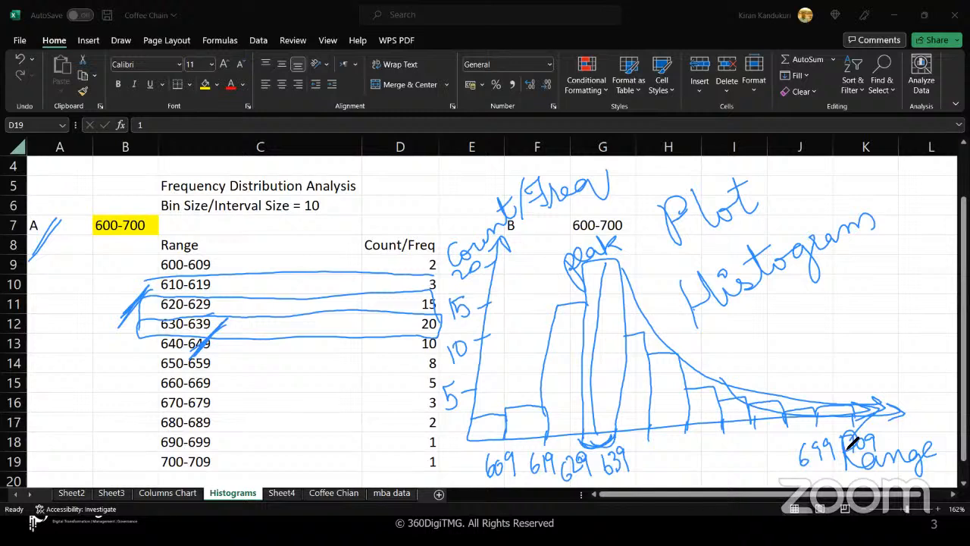
pyautogui.moveTo(663, 338)
pyautogui.mouseDown()
pyautogui.moveTo(720, 383)
pyautogui.moveTo(902, 405)
pyautogui.mouseUp()
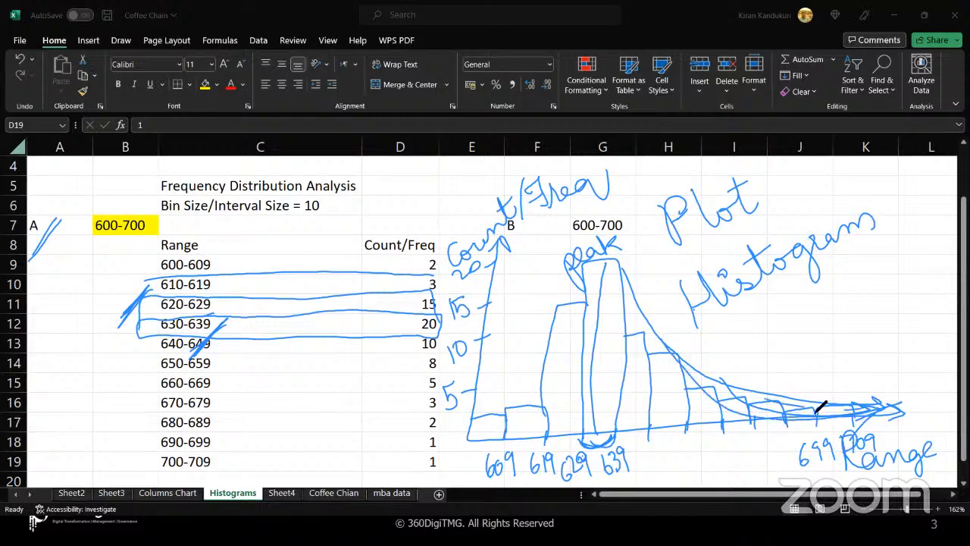
pyautogui.moveTo(733, 379); pyautogui.dragTo(849, 406)
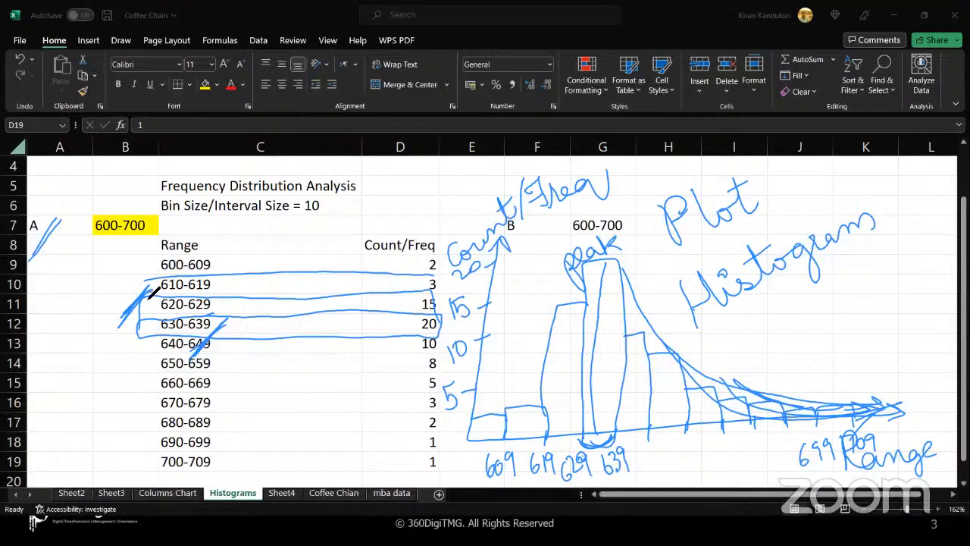
pyautogui.moveTo(148, 288)
pyautogui.mouseDown()
pyautogui.moveTo(188, 350)
pyautogui.moveTo(135, 301)
pyautogui.mouseUp()
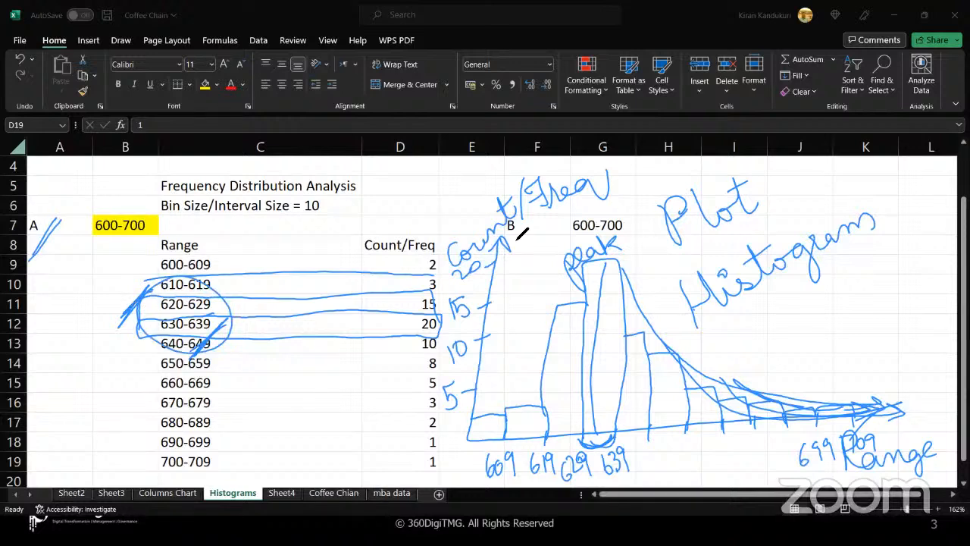
# - Clear the ink, mark label B and 600-700, and draw a Count axis ticked 5, 10, 15, 20
pyautogui.press('e')
pyautogui.moveTo(494, 242); pyautogui.dragTo(502, 244)
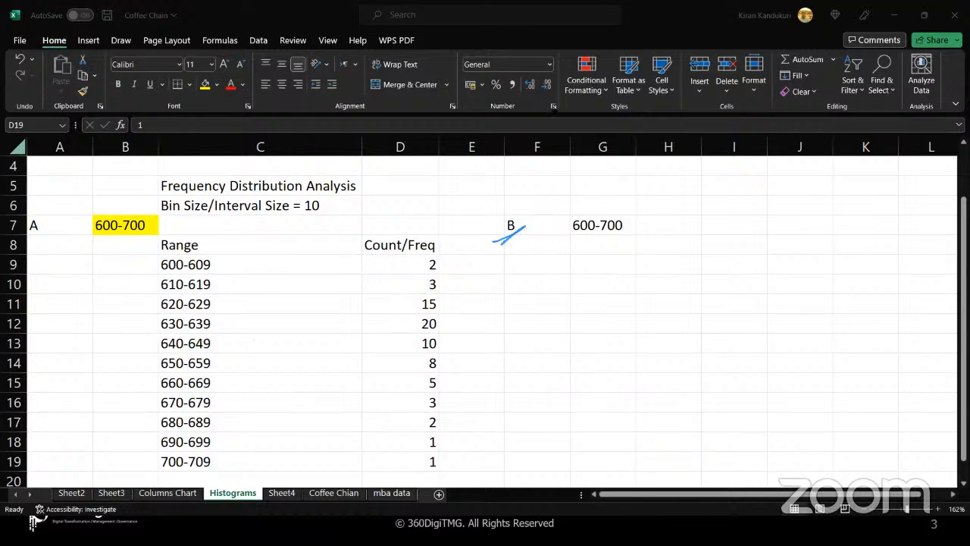
pyautogui.moveTo(581, 232)
pyautogui.mouseDown()
pyautogui.moveTo(620, 221)
pyautogui.moveTo(498, 228)
pyautogui.moveTo(589, 238)
pyautogui.moveTo(575, 251)
pyautogui.moveTo(590, 438)
pyautogui.moveTo(907, 426)
pyautogui.moveTo(918, 432)
pyautogui.moveTo(898, 468)
pyautogui.moveTo(929, 464)
pyautogui.moveTo(934, 474)
pyautogui.mouseUp()
pyautogui.moveTo(502, 268)
pyautogui.mouseDown()
pyautogui.moveTo(523, 287)
pyautogui.moveTo(567, 245)
pyautogui.mouseUp()
pyautogui.moveTo(572, 388)
pyautogui.mouseDown()
pyautogui.moveTo(589, 387)
pyautogui.moveTo(541, 407)
pyautogui.mouseUp()
pyautogui.moveTo(576, 341)
pyautogui.mouseDown()
pyautogui.moveTo(590, 335)
pyautogui.moveTo(531, 353)
pyautogui.moveTo(549, 337)
pyautogui.mouseUp()
pyautogui.moveTo(575, 298); pyautogui.dragTo(533, 311)
pyautogui.moveTo(555, 286); pyautogui.dragTo(543, 304)
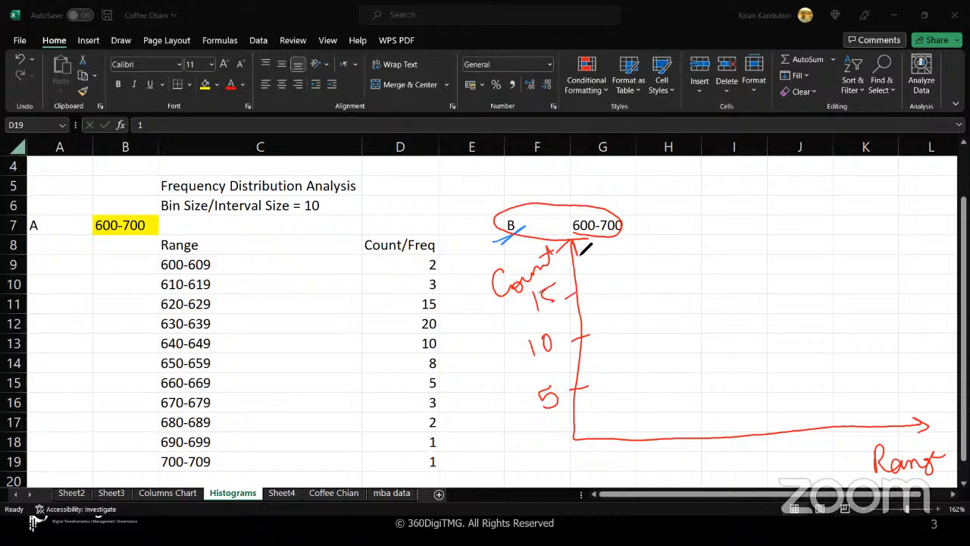
pyautogui.moveTo(585, 241); pyautogui.dragTo(603, 232)
# - Draw the Range axis ticked 609, 619, 629, 639, add the bars, and write Peak
pyautogui.moveTo(607, 433)
pyautogui.mouseDown()
pyautogui.moveTo(607, 453)
pyautogui.moveTo(896, 434)
pyautogui.mouseUp()
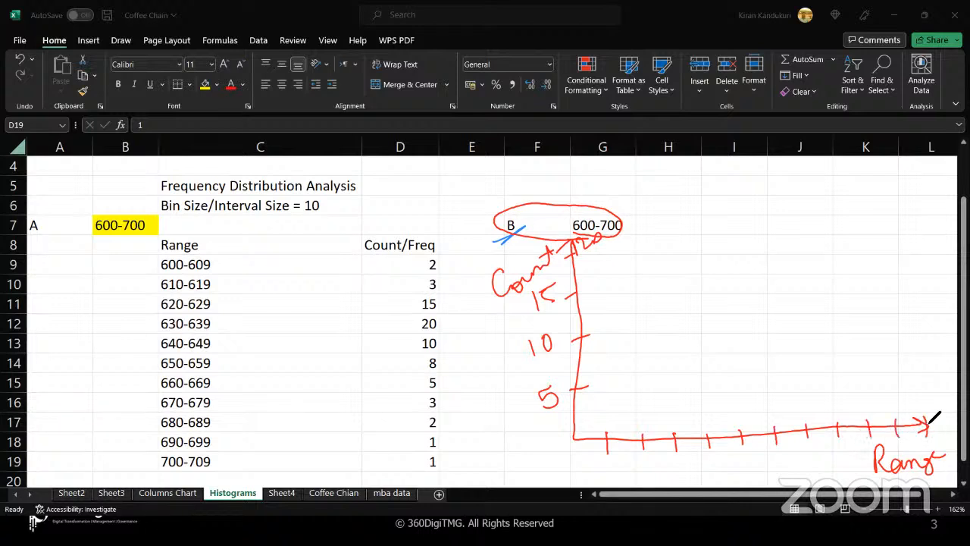
pyautogui.moveTo(599, 470)
pyautogui.mouseDown()
pyautogui.moveTo(594, 484)
pyautogui.moveTo(617, 468)
pyautogui.moveTo(622, 484)
pyautogui.moveTo(655, 477)
pyautogui.mouseUp()
pyautogui.moveTo(667, 463); pyautogui.dragTo(670, 478)
pyautogui.moveTo(679, 465)
pyautogui.mouseDown()
pyautogui.moveTo(690, 478)
pyautogui.moveTo(721, 472)
pyautogui.mouseUp()
pyautogui.moveTo(861, 446)
pyautogui.mouseDown()
pyautogui.moveTo(859, 458)
pyautogui.moveTo(866, 453)
pyautogui.mouseUp()
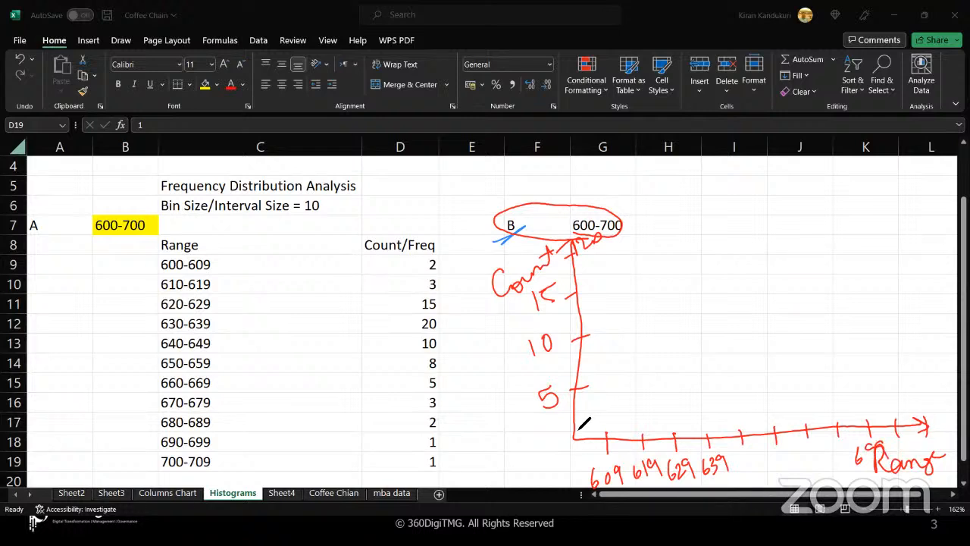
pyautogui.moveTo(640, 439)
pyautogui.mouseDown()
pyautogui.moveTo(666, 421)
pyautogui.moveTo(742, 404)
pyautogui.moveTo(741, 435)
pyautogui.moveTo(808, 433)
pyautogui.moveTo(791, 258)
pyautogui.moveTo(831, 282)
pyautogui.moveTo(840, 430)
pyautogui.moveTo(829, 285)
pyautogui.moveTo(858, 247)
pyautogui.moveTo(870, 427)
pyautogui.mouseUp()
pyautogui.moveTo(870, 409)
pyautogui.mouseDown()
pyautogui.moveTo(886, 400)
pyautogui.moveTo(921, 422)
pyautogui.moveTo(895, 433)
pyautogui.mouseUp()
pyautogui.moveTo(843, 176)
pyautogui.mouseDown()
pyautogui.moveTo(883, 191)
pyautogui.moveTo(900, 168)
pyautogui.moveTo(924, 187)
pyautogui.mouseUp()
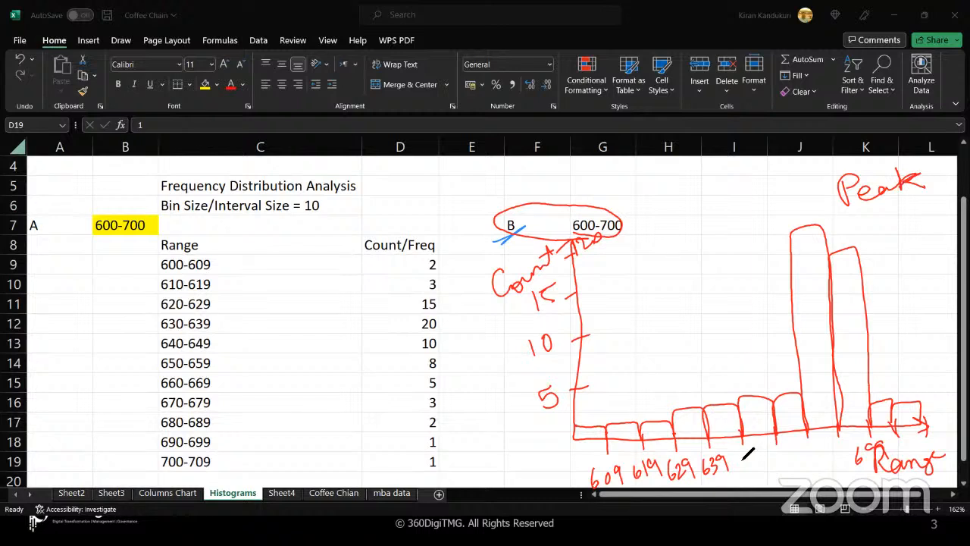
# - Label Range ticks 649 and 659 and write the boxed peak range 670 - 689
pyautogui.moveTo(802, 447); pyautogui.dragTo(802, 460)
pyautogui.moveTo(748, 455)
pyautogui.mouseDown()
pyautogui.moveTo(849, 448)
pyautogui.moveTo(881, 433)
pyautogui.moveTo(858, 444)
pyautogui.mouseUp()
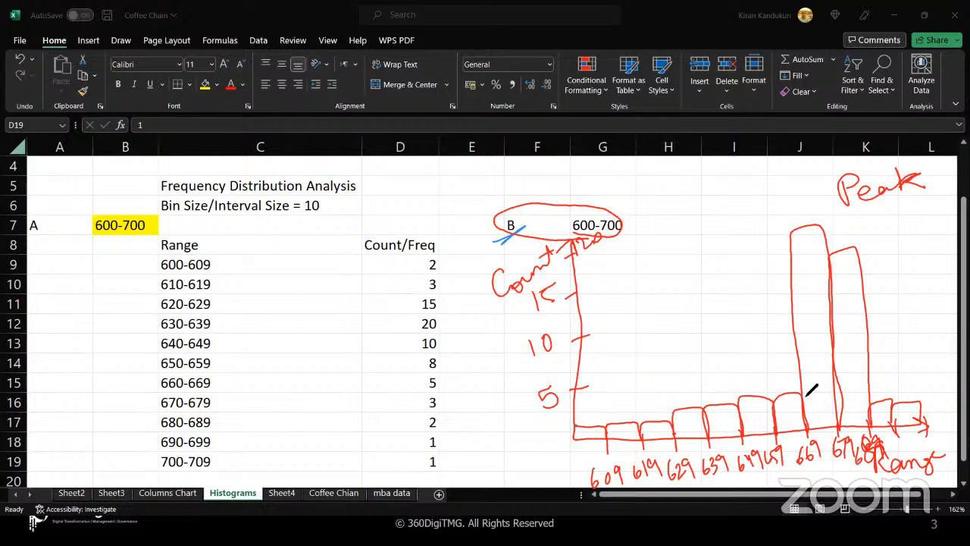
pyautogui.moveTo(758, 213)
pyautogui.mouseDown()
pyautogui.moveTo(753, 236)
pyautogui.moveTo(763, 240)
pyautogui.moveTo(821, 215)
pyautogui.moveTo(852, 214)
pyautogui.moveTo(850, 234)
pyautogui.mouseUp()
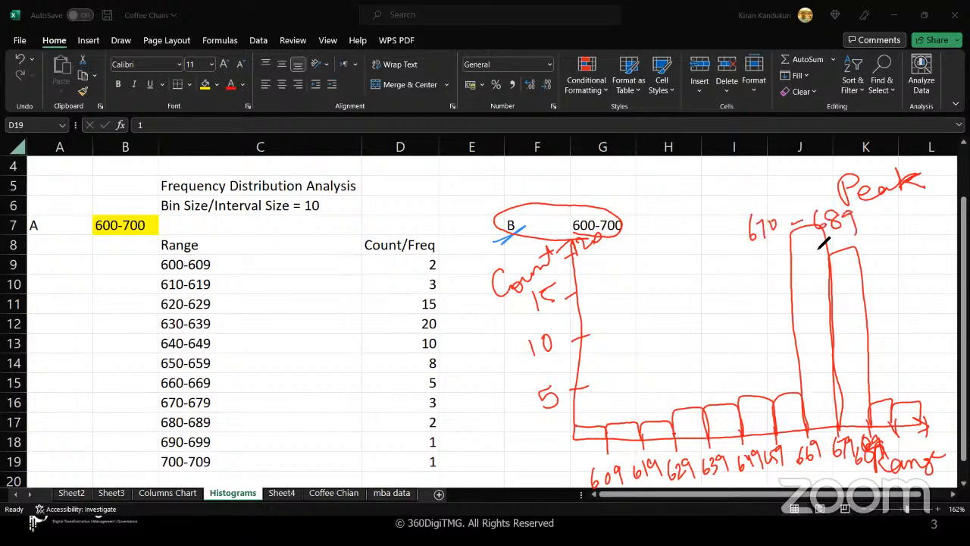
pyautogui.moveTo(748, 258)
pyautogui.mouseDown()
pyautogui.moveTo(784, 248)
pyautogui.moveTo(749, 197)
pyautogui.moveTo(768, 241)
pyautogui.mouseUp()
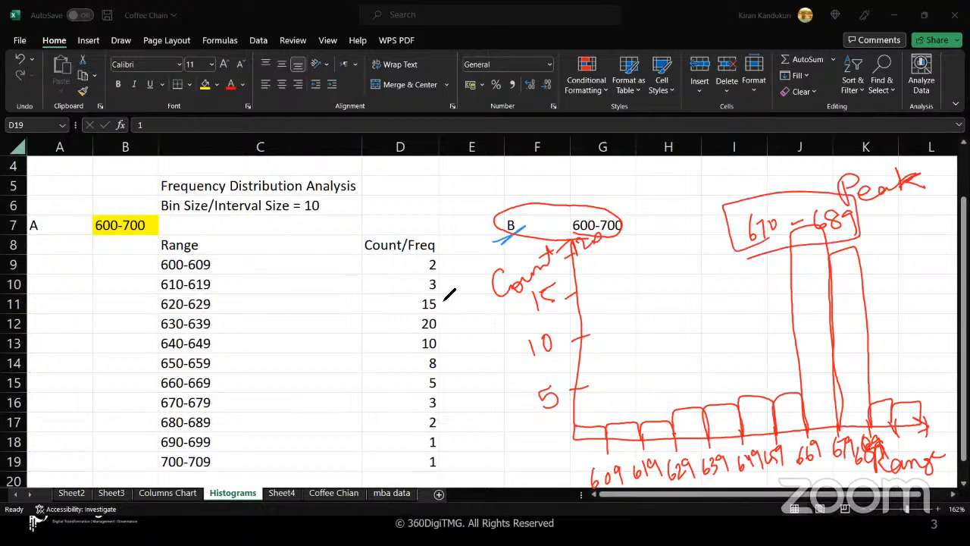
# - Box the 620-629 and 630-639 rows, underline the peak range, and add an arrow and checkmark
pyautogui.moveTo(443, 292)
pyautogui.mouseDown()
pyautogui.moveTo(141, 301)
pyautogui.moveTo(205, 342)
pyautogui.moveTo(364, 333)
pyautogui.moveTo(443, 297)
pyautogui.moveTo(417, 292)
pyautogui.mouseUp()
pyautogui.moveTo(56, 230)
pyautogui.mouseDown()
pyautogui.moveTo(30, 250)
pyautogui.moveTo(62, 231)
pyautogui.mouseUp()
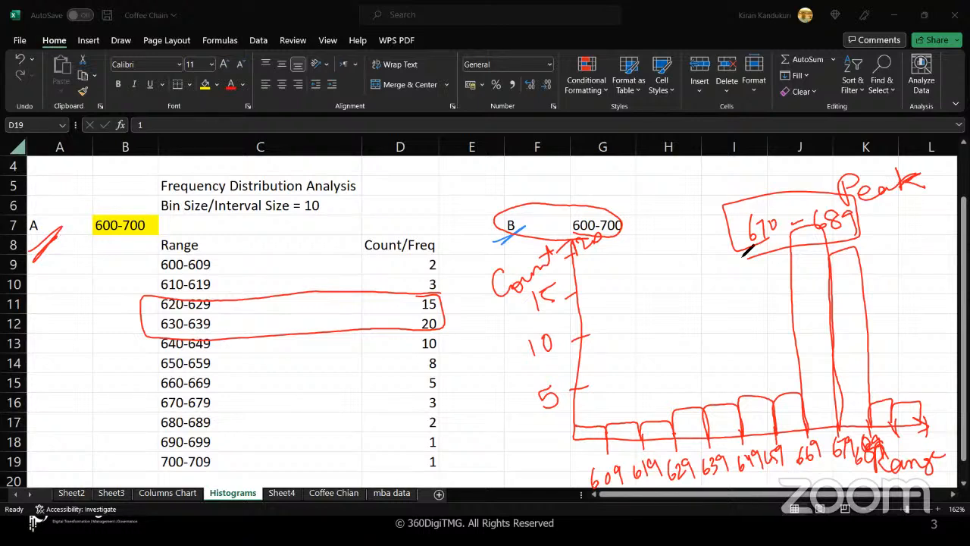
pyautogui.moveTo(750, 247); pyautogui.dragTo(878, 239)
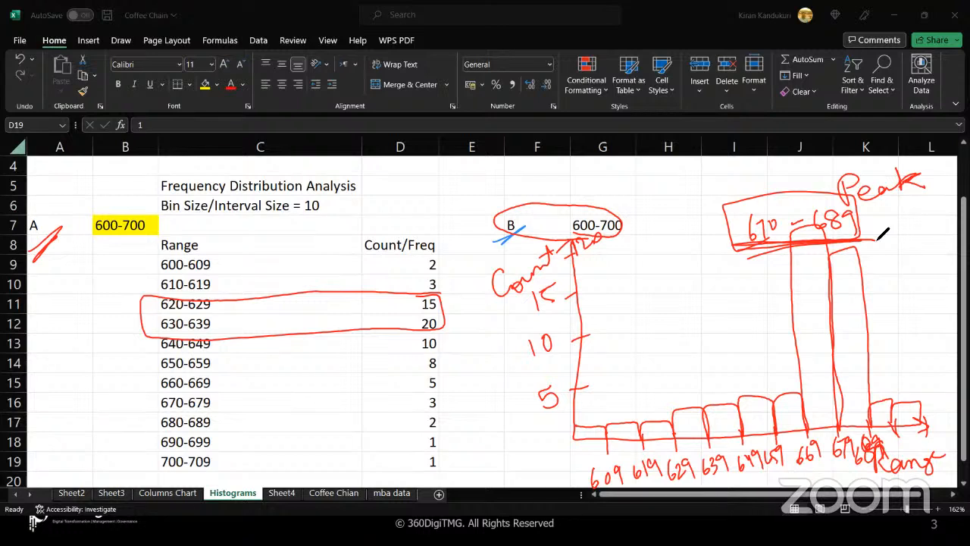
pyautogui.moveTo(757, 190); pyautogui.dragTo(711, 243)
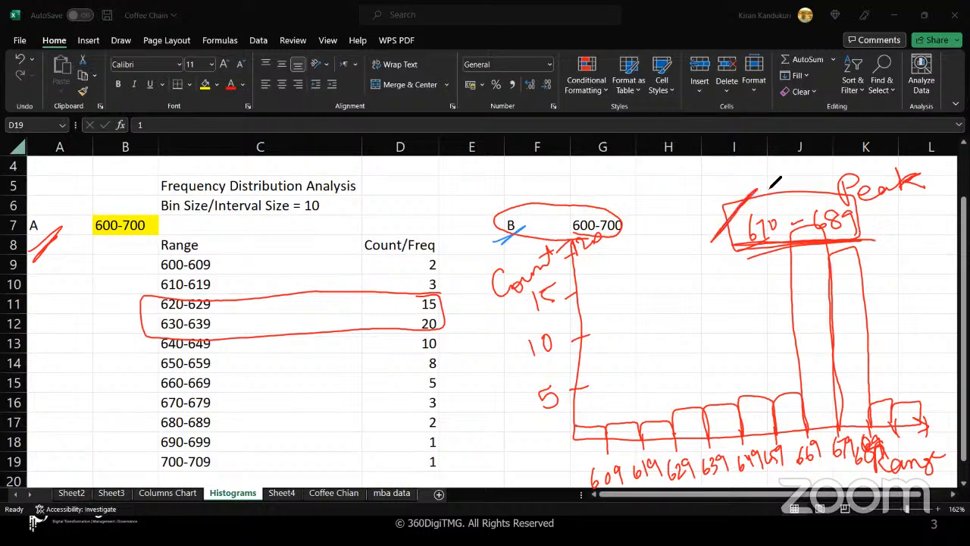
pyautogui.moveTo(834, 267); pyautogui.dragTo(879, 224)
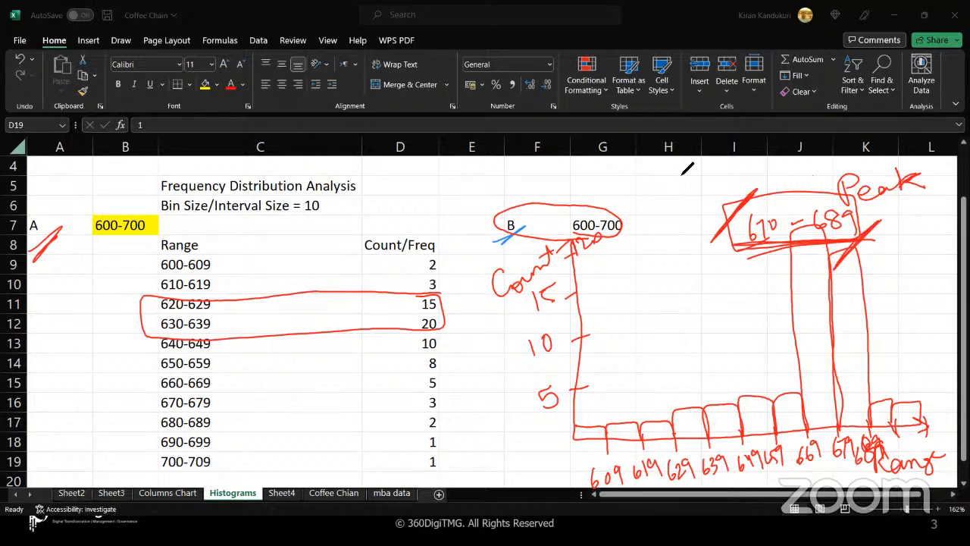
pyautogui.moveTo(679, 173)
pyautogui.mouseDown()
pyautogui.moveTo(726, 170)
pyautogui.moveTo(741, 190)
pyautogui.mouseUp()
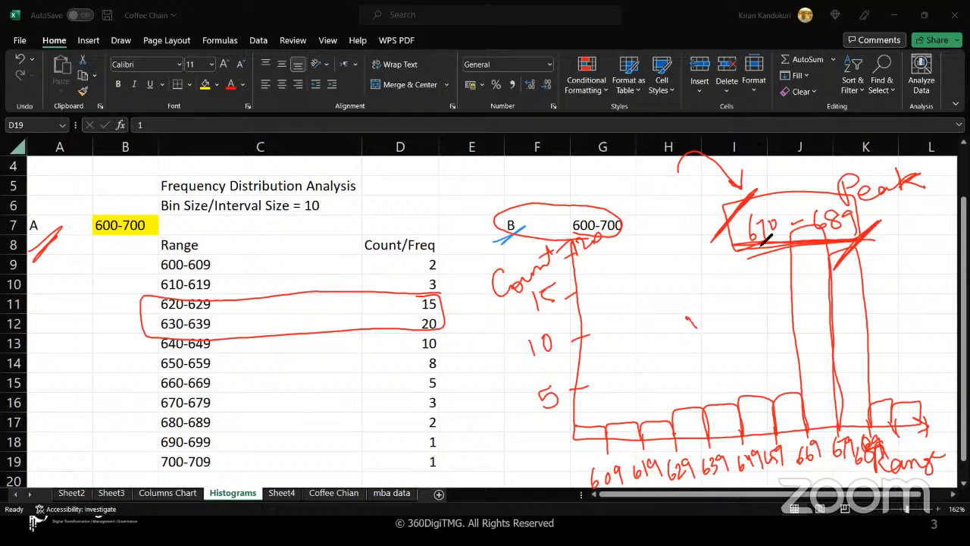
pyautogui.moveTo(686, 317); pyautogui.dragTo(726, 284)
# - Clear all the red and blue ink and switch to the mba data sheet
pyautogui.press('Escape')
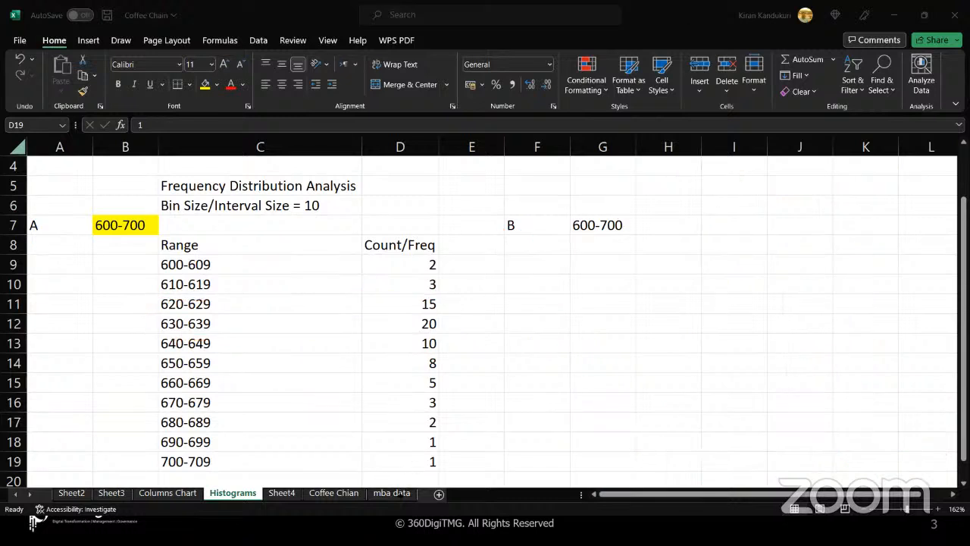
pyautogui.click(402, 496)
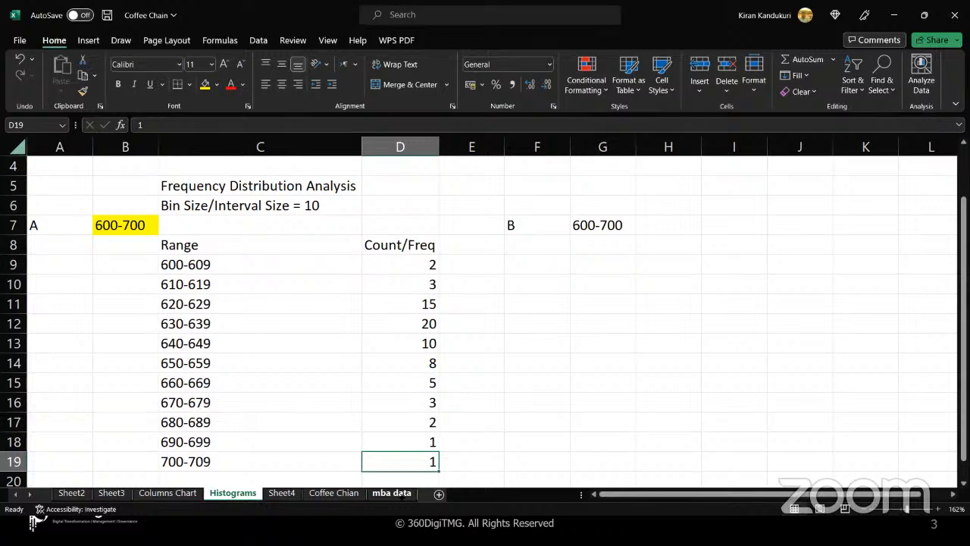
pyautogui.click(392, 494)
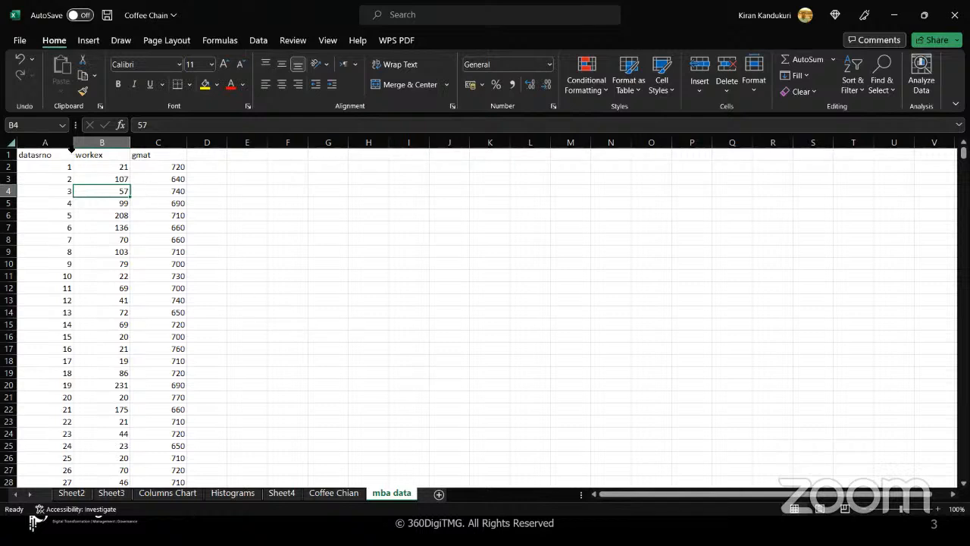
# - Select the datasrno, workex and gmat columns to read their count and average
pyautogui.click(65, 145)
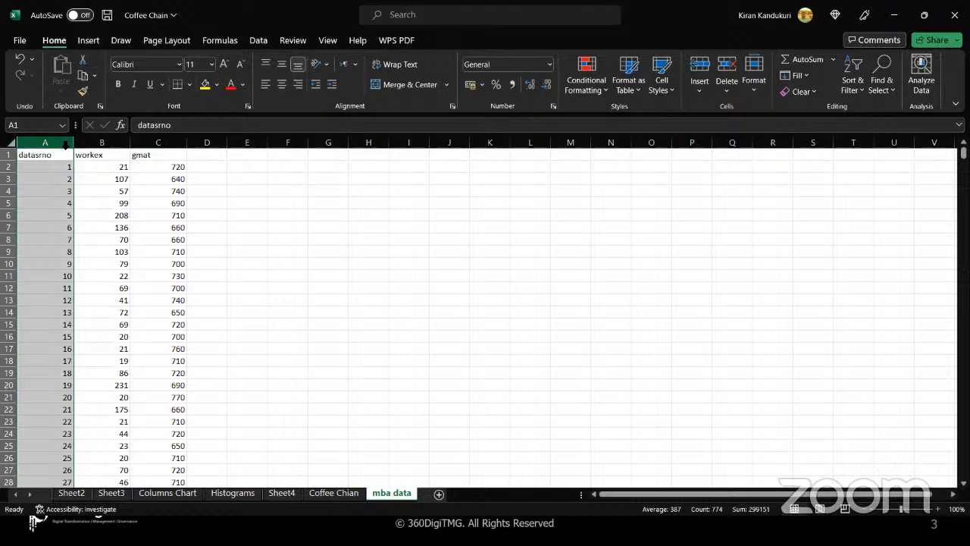
pyautogui.click(123, 146)
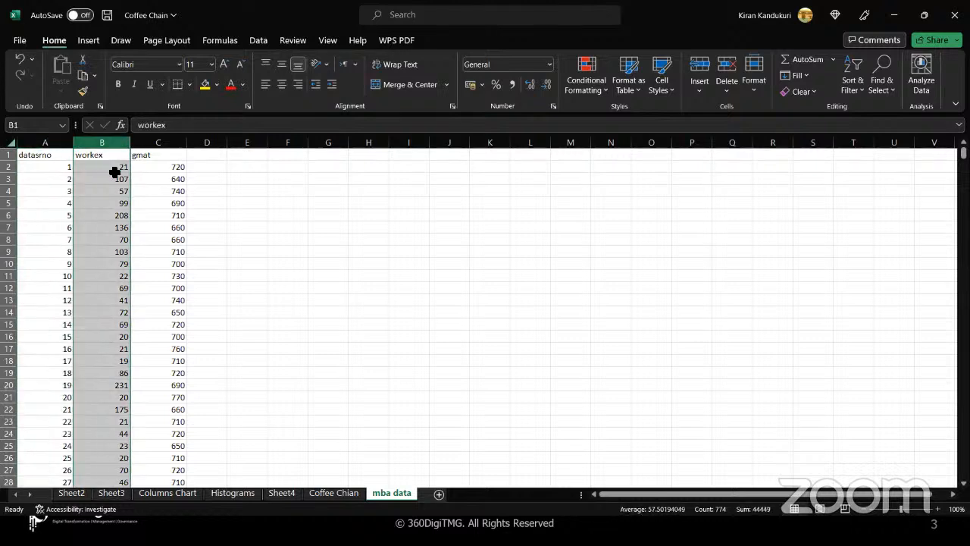
pyautogui.click(171, 143)
pyautogui.scroll(-20, 184, 304)
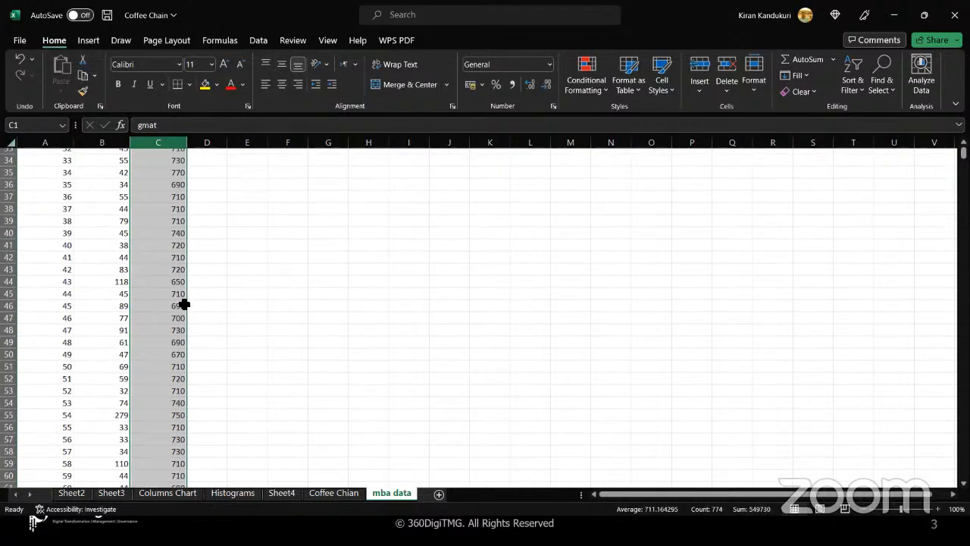
pyautogui.scroll(-20, 184, 304)
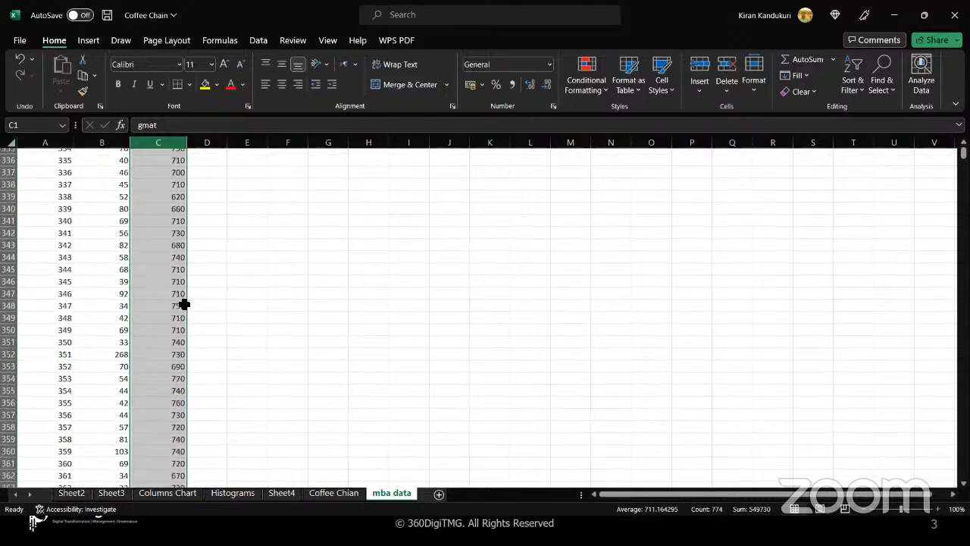
# - Select the gmat scores from C2 down to C774, then reselect column C
pyautogui.click(172, 315)
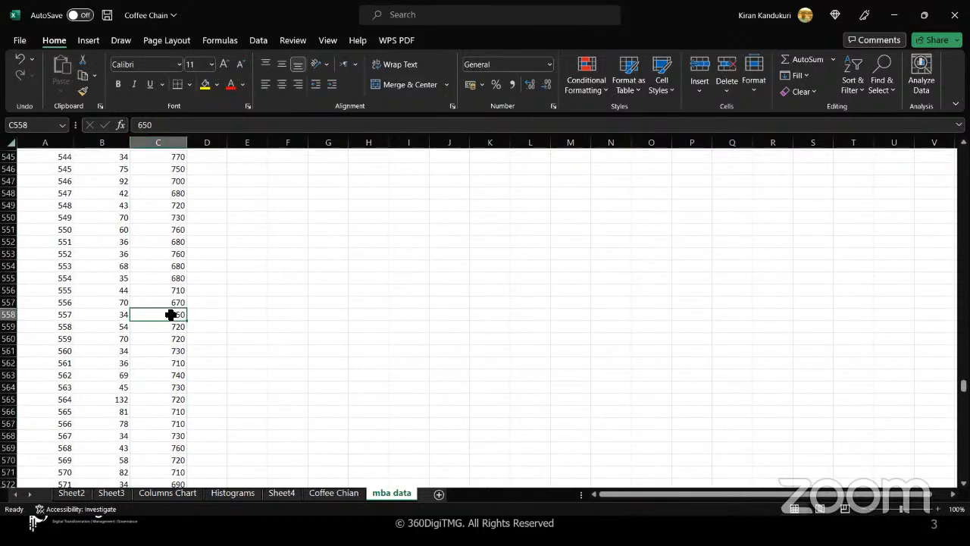
pyautogui.hotkey('ctrl', 'shift', 'Down')
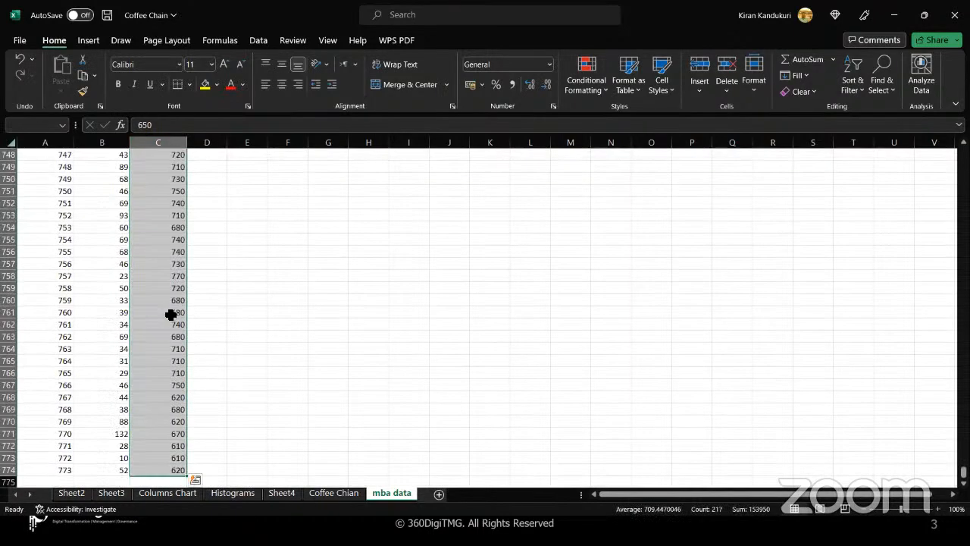
pyautogui.click(154, 470)
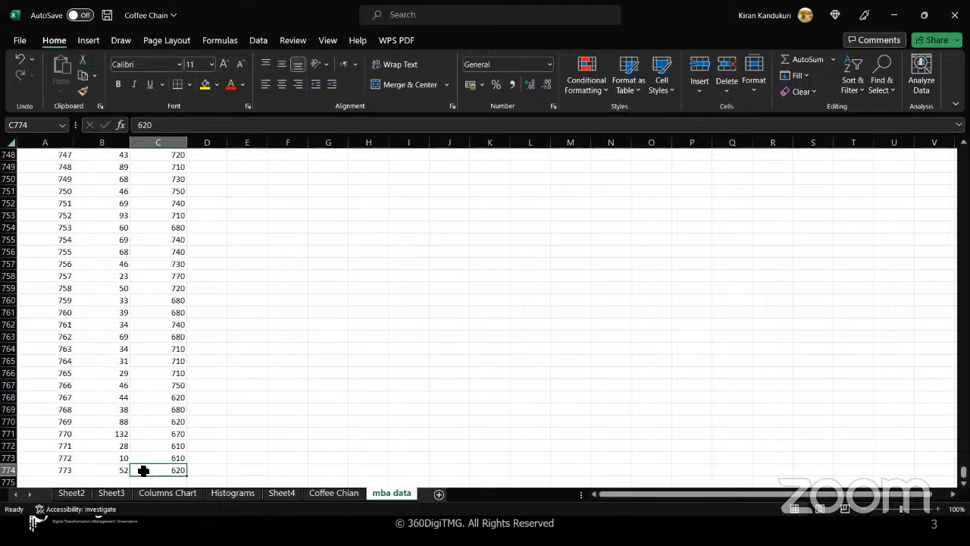
pyautogui.hotkey('ctrl', 'shift', 'Up')
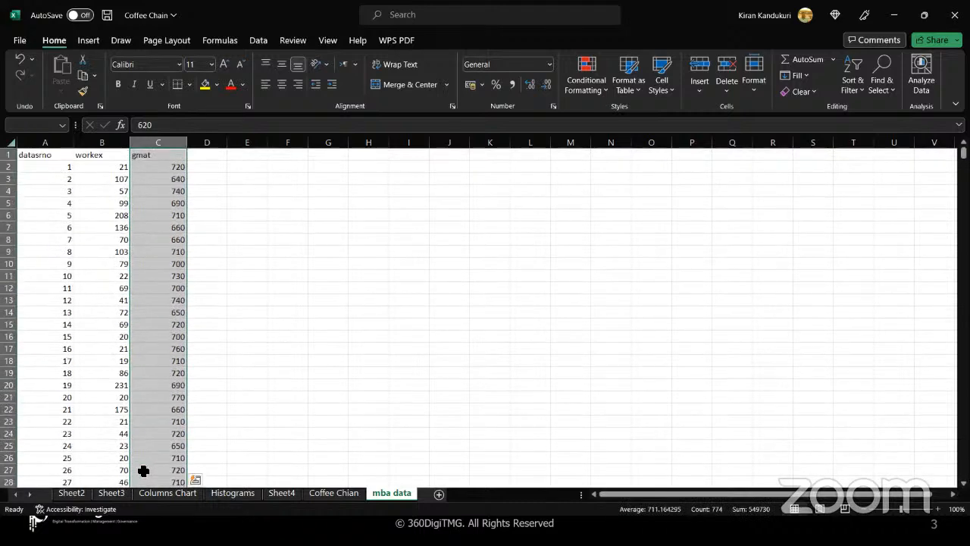
pyautogui.click(162, 166)
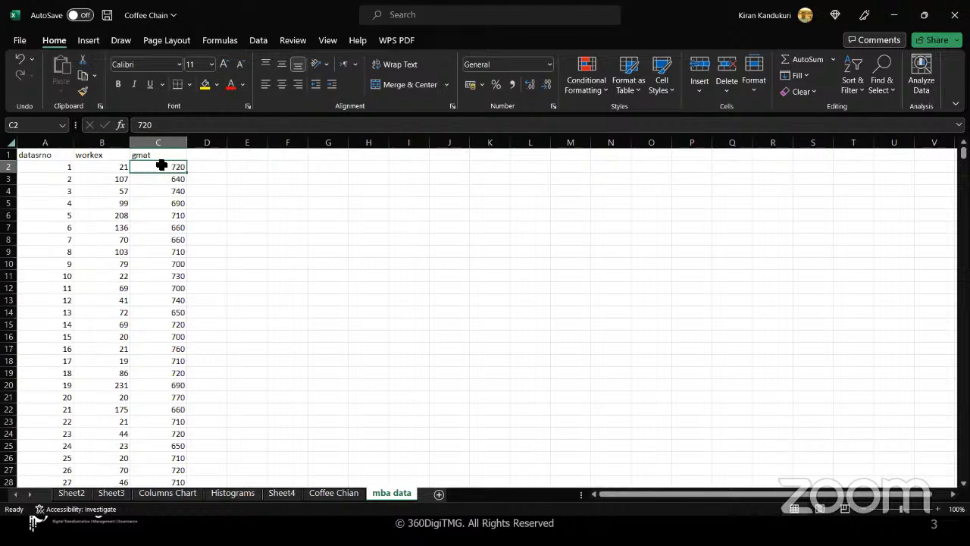
pyautogui.click(163, 142)
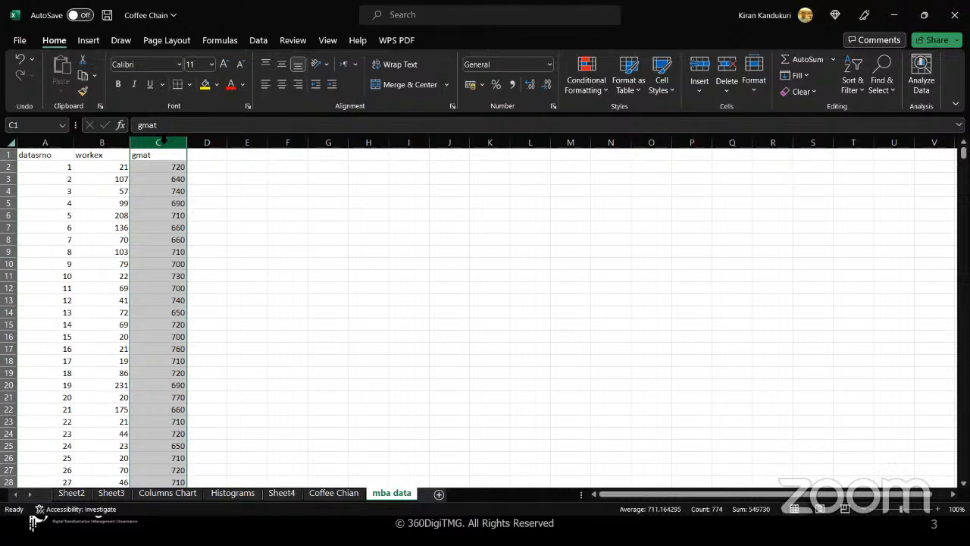
# - Preview a histogram of the gmat column from Insert's statistic chart options
pyautogui.click(96, 42)
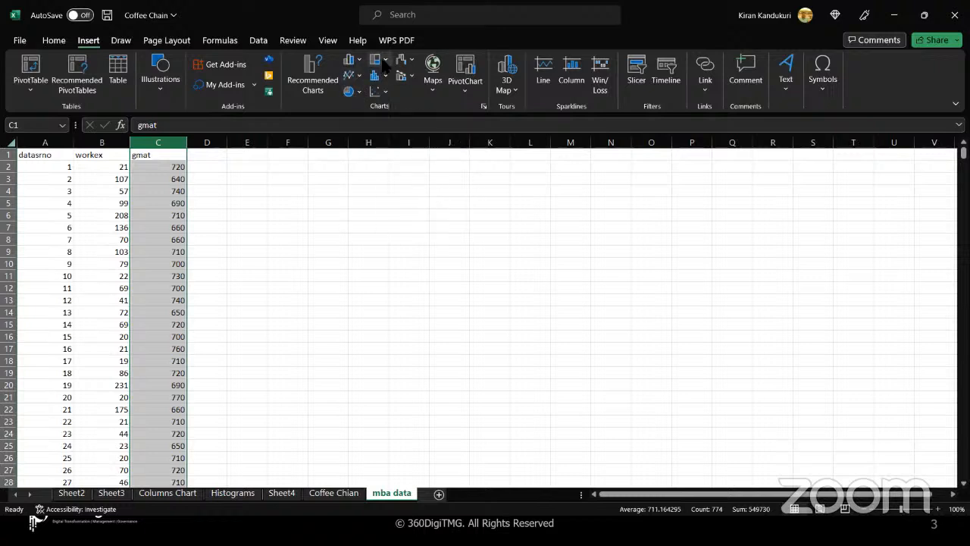
pyautogui.click(384, 79)
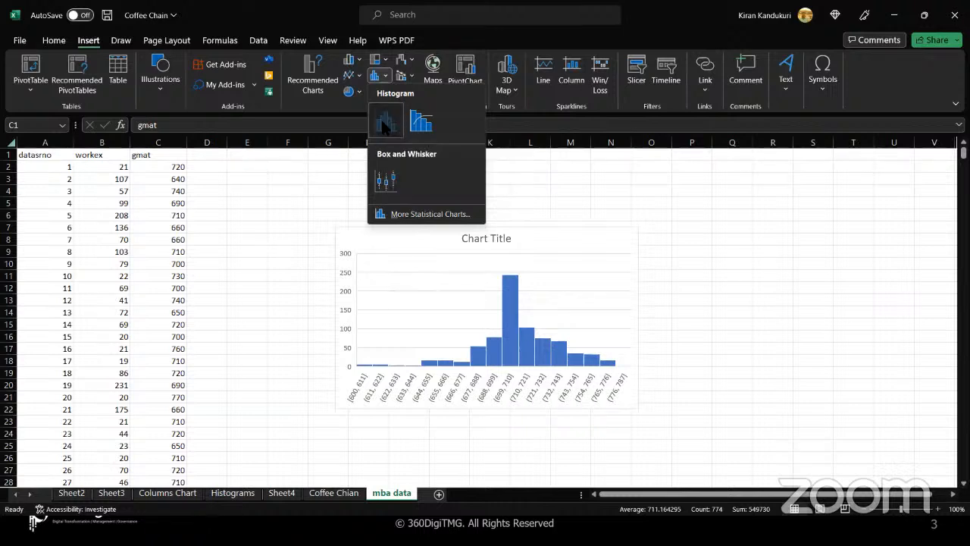
# - Insert the gmat histogram, drag it larger, and title it 'Histogram'
pyautogui.click(384, 125)
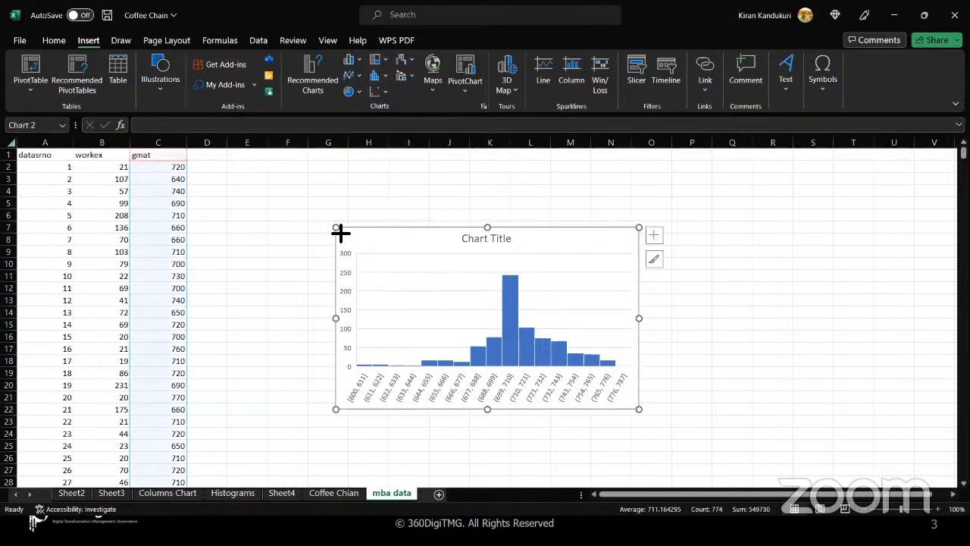
pyautogui.moveTo(338, 230); pyautogui.dragTo(269, 182)
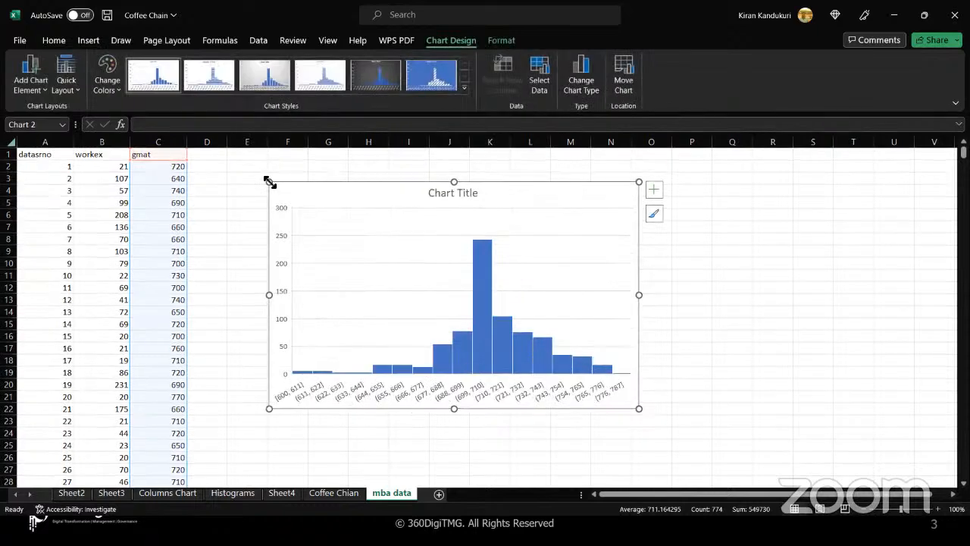
pyautogui.click(454, 193)
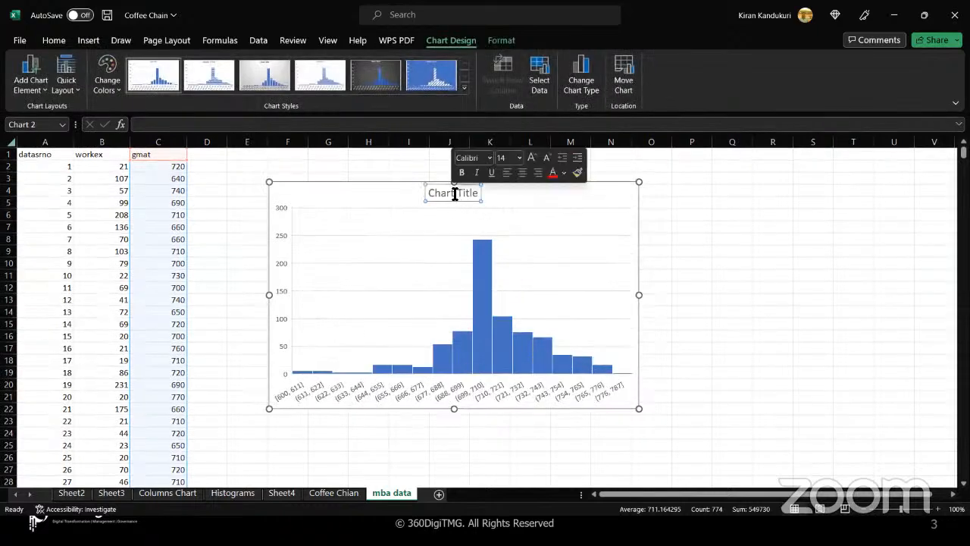
pyautogui.tripleClick(454, 194)
pyautogui.write('Histogr')
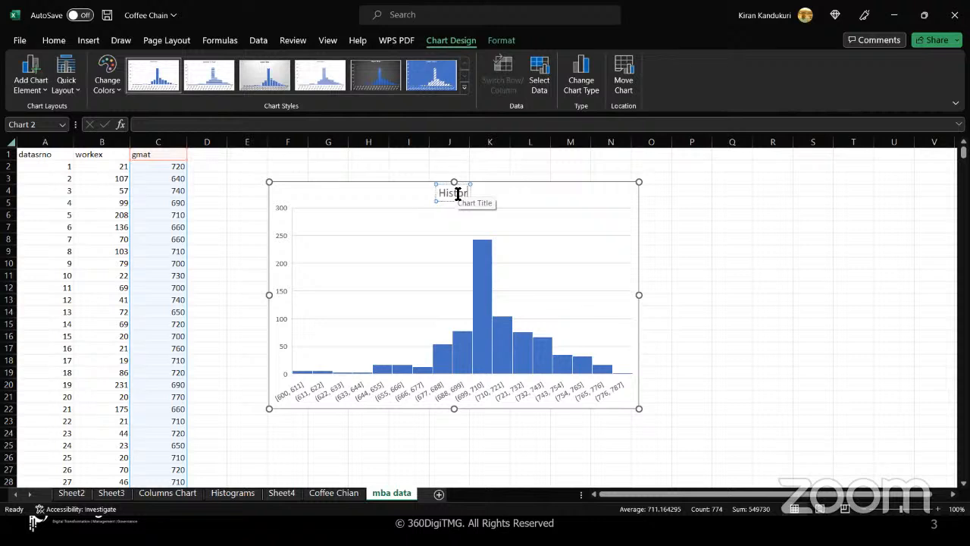
pyautogui.write('am')
pyautogui.click(407, 253)
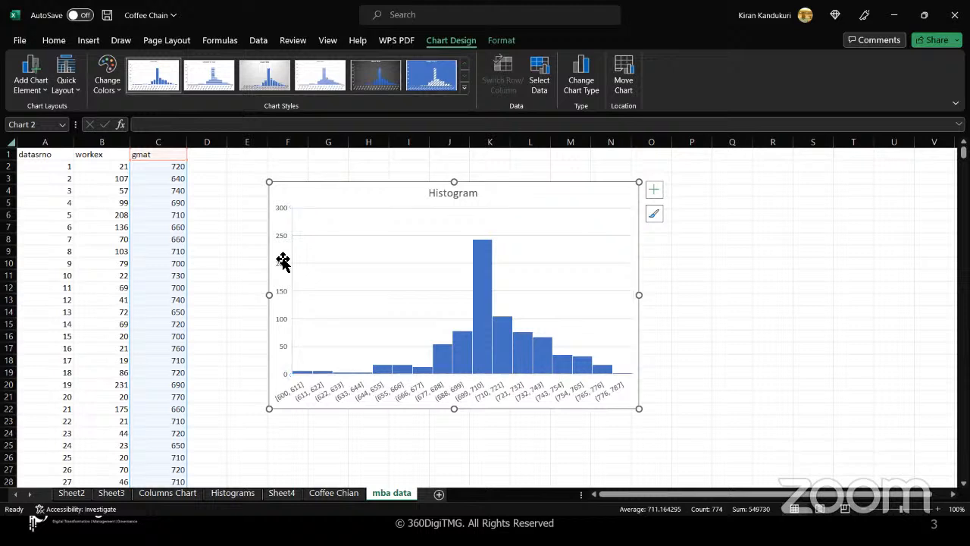
# - Add axis titles to the histogram from the Chart Elements list
pyautogui.click(654, 190)
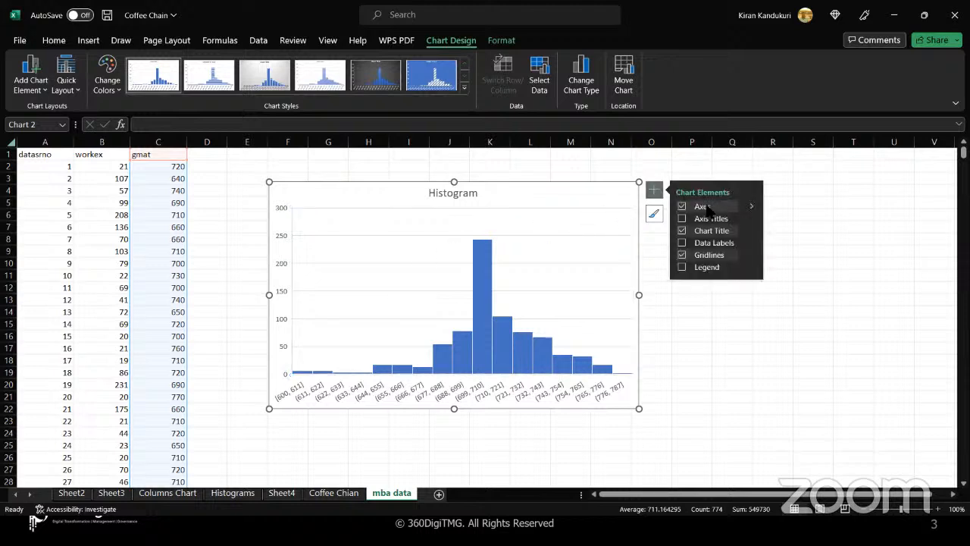
pyautogui.click(682, 220)
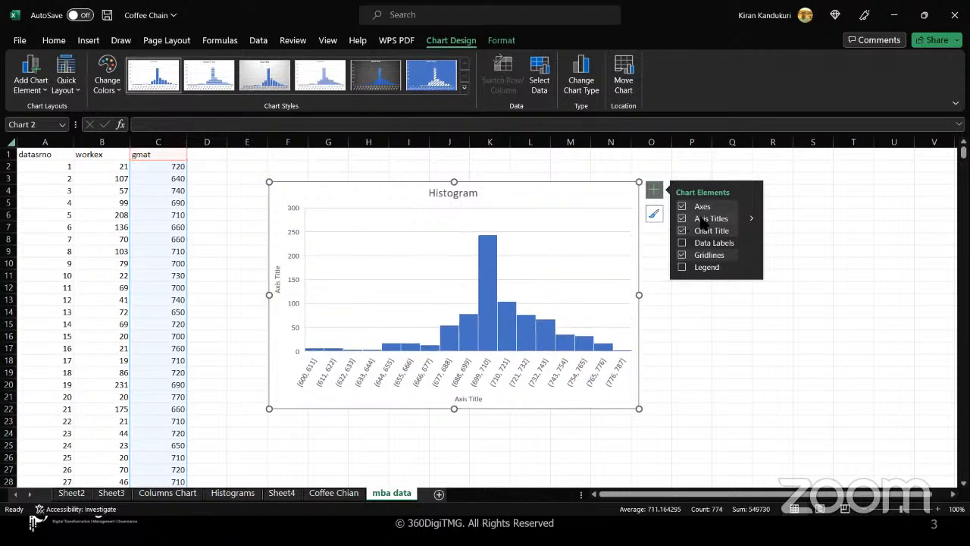
pyautogui.click(278, 277)
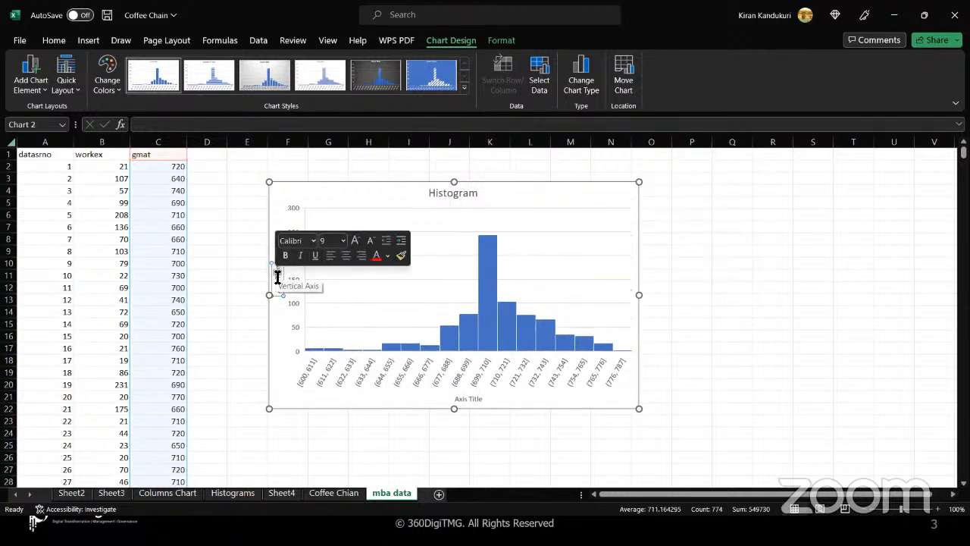
pyautogui.press('BackSpace')
pyautogui.press('BackSpace')
pyautogui.press('BackSpace')
pyautogui.press('BackSpace')
pyautogui.press('BackSpace')
pyautogui.press('BackSpace')
pyautogui.press('BackSpace')
pyautogui.press('BackSpace')
pyautogui.press('BackSpace')
pyautogui.press('BackSpace')
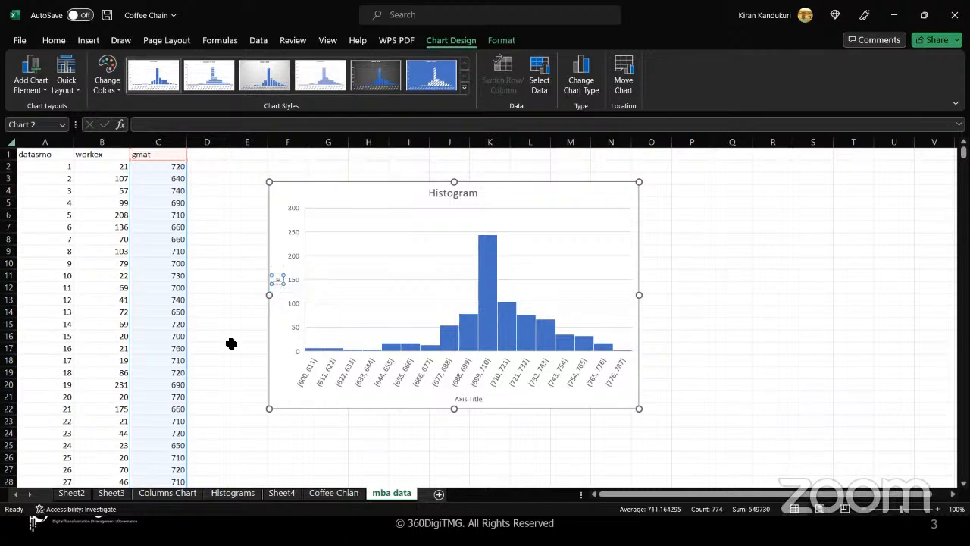
pyautogui.press('BackSpace')
pyautogui.press('Escape')
# - Label the vertical axis 'count of People who go scores in the range'
pyautogui.click(654, 189)
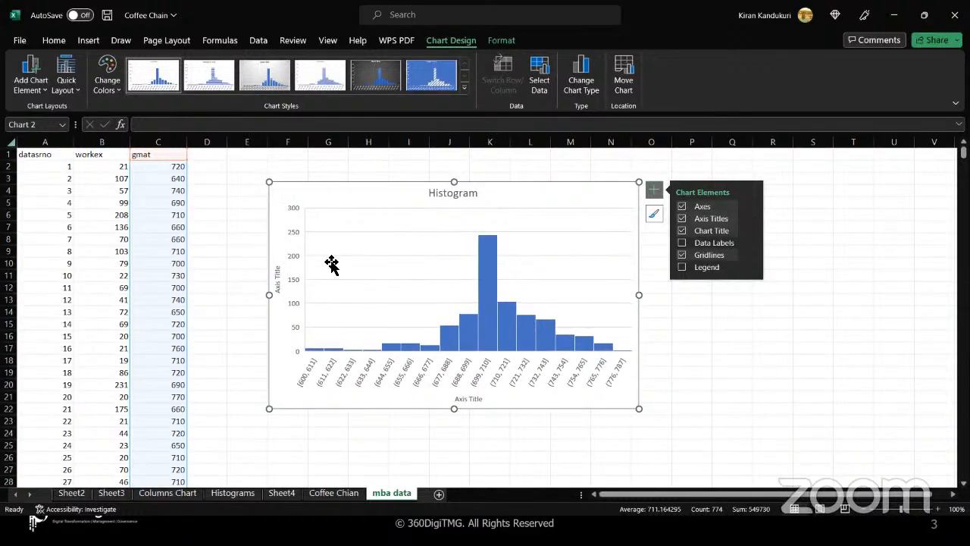
pyautogui.click(280, 272)
pyautogui.click(282, 269)
pyautogui.moveTo(281, 268); pyautogui.dragTo(279, 291)
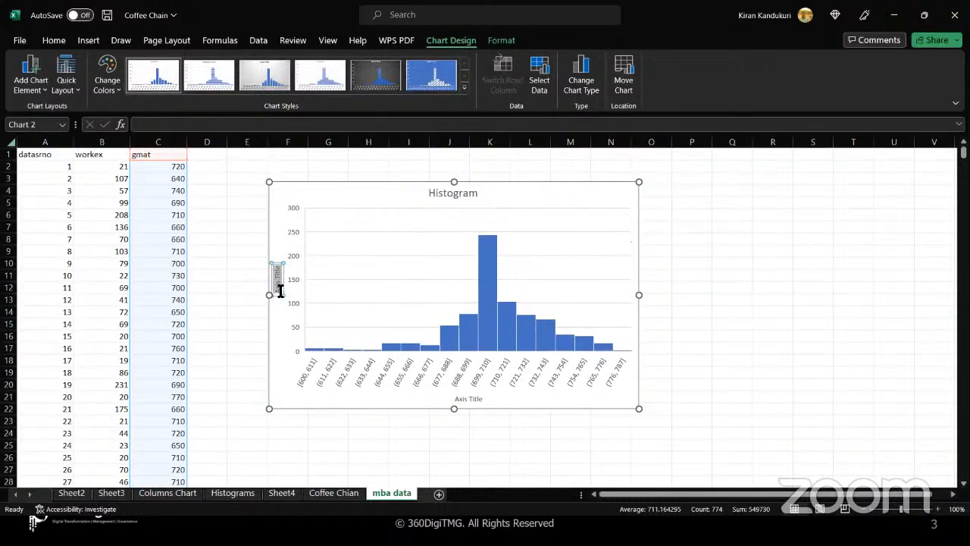
pyautogui.write('count of People who go scores in')
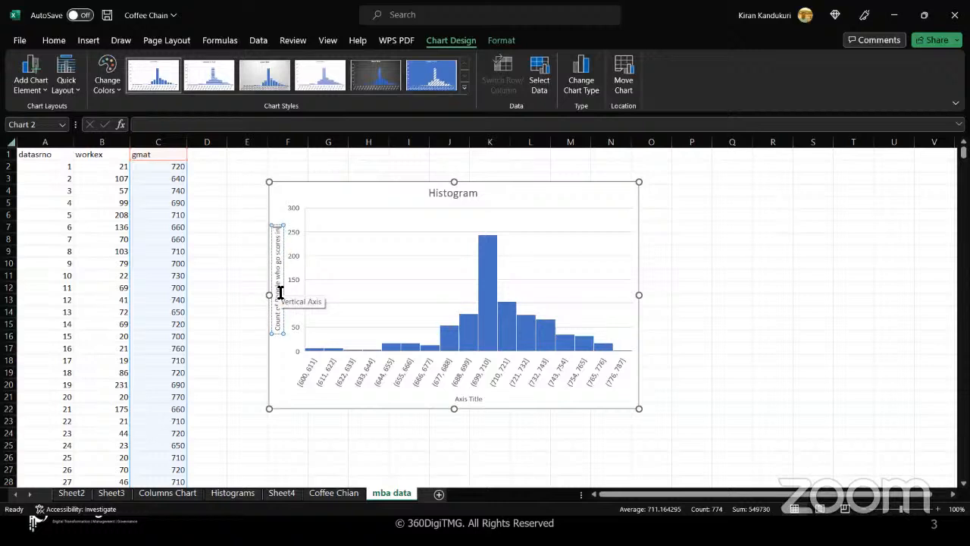
pyautogui.write(' the')
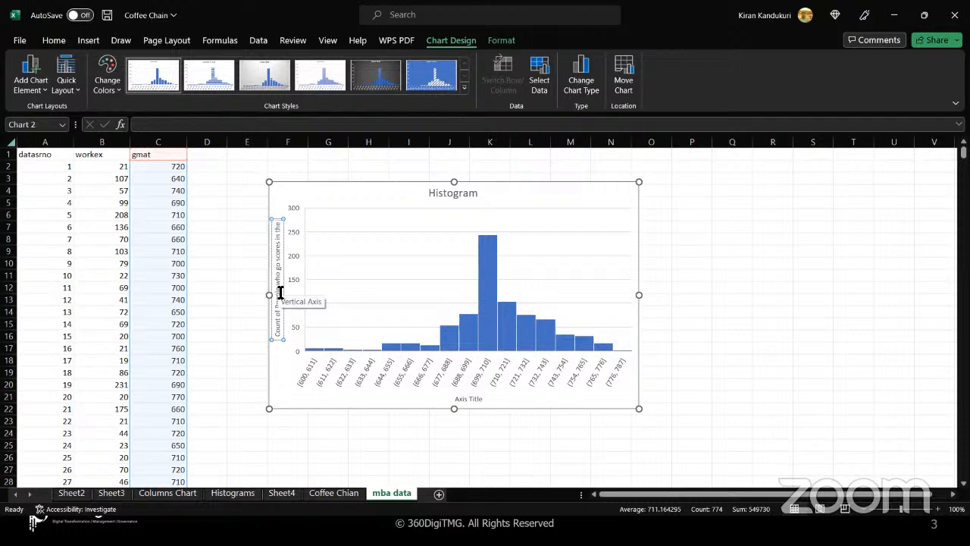
pyautogui.write(' range')
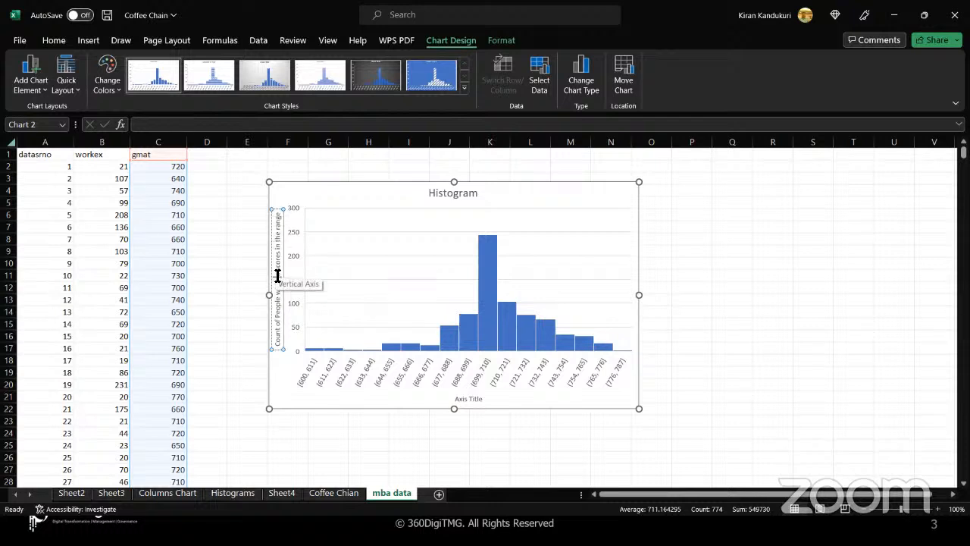
# - Replace the horizontal axis title with 'Range of Scores'
pyautogui.click(385, 329)
pyautogui.click(473, 400)
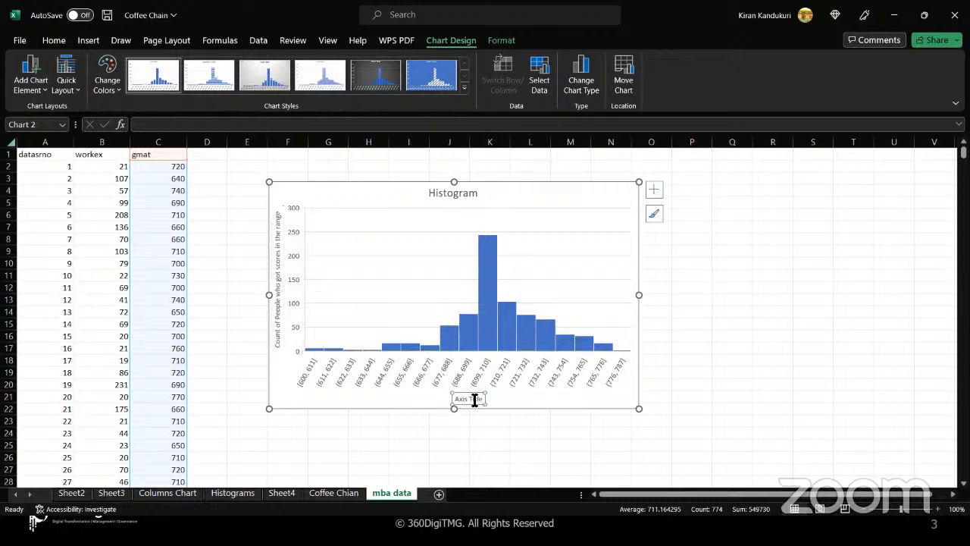
pyautogui.click(475, 401)
pyautogui.hotkey('ctrl', 'a')
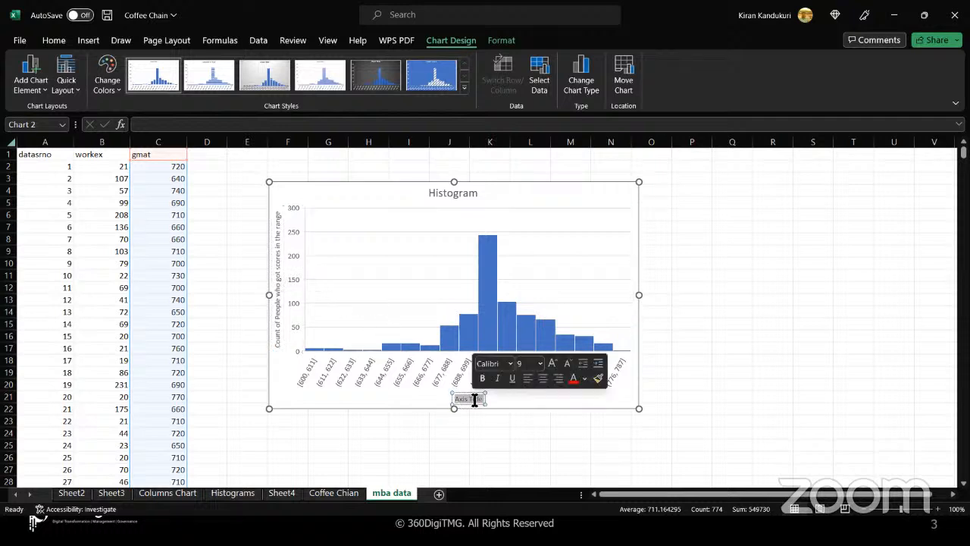
pyautogui.press('BackSpace')
pyautogui.write('Range')
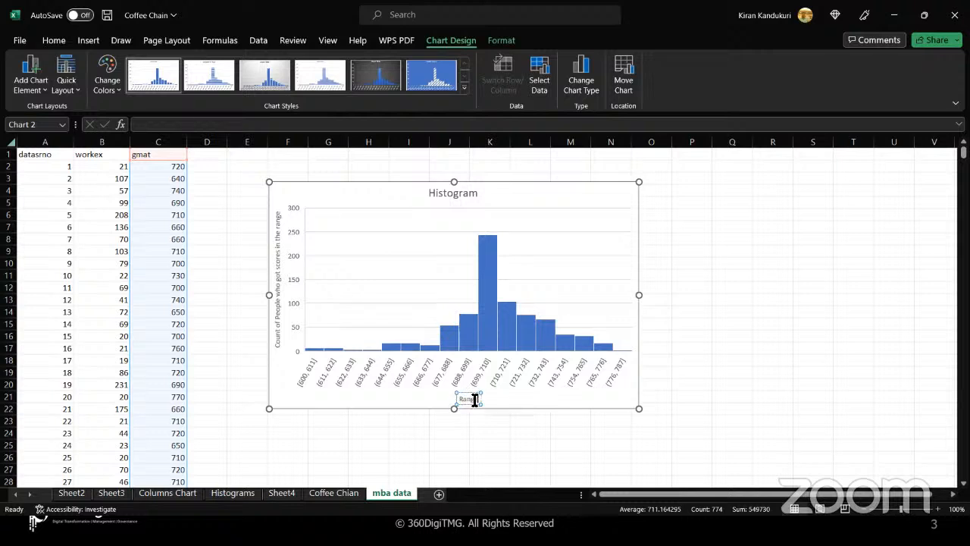
pyautogui.write(' of Scores')
pyautogui.click(360, 400)
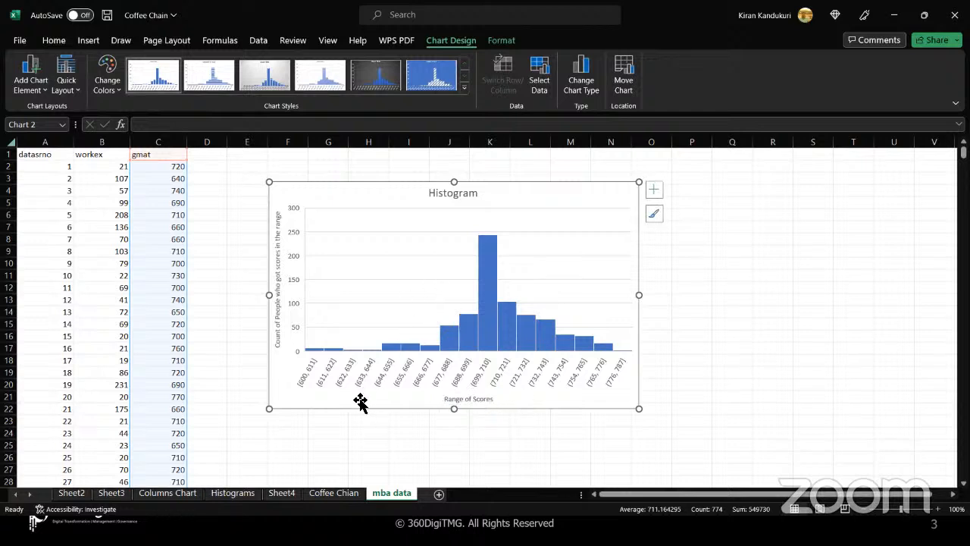
pyautogui.click(442, 267)
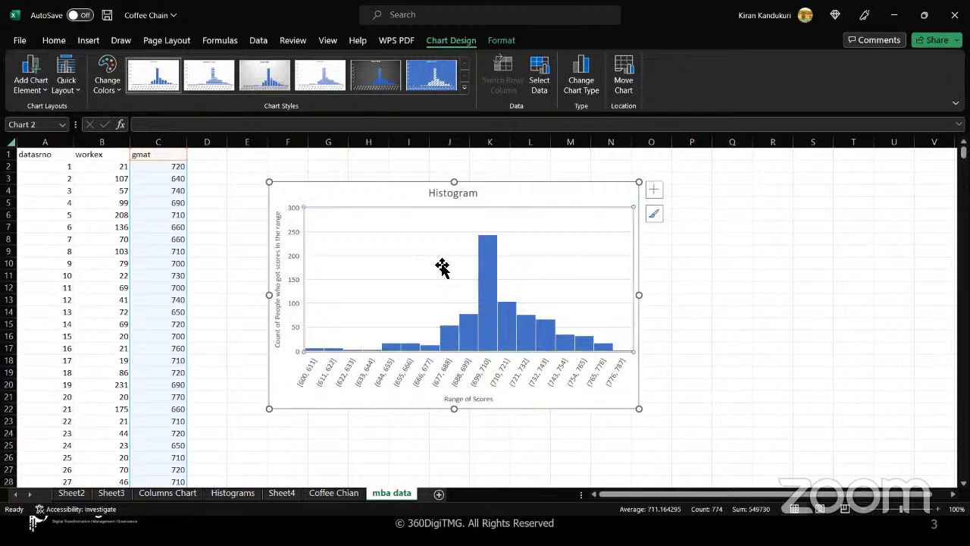
pyautogui.click(323, 380)
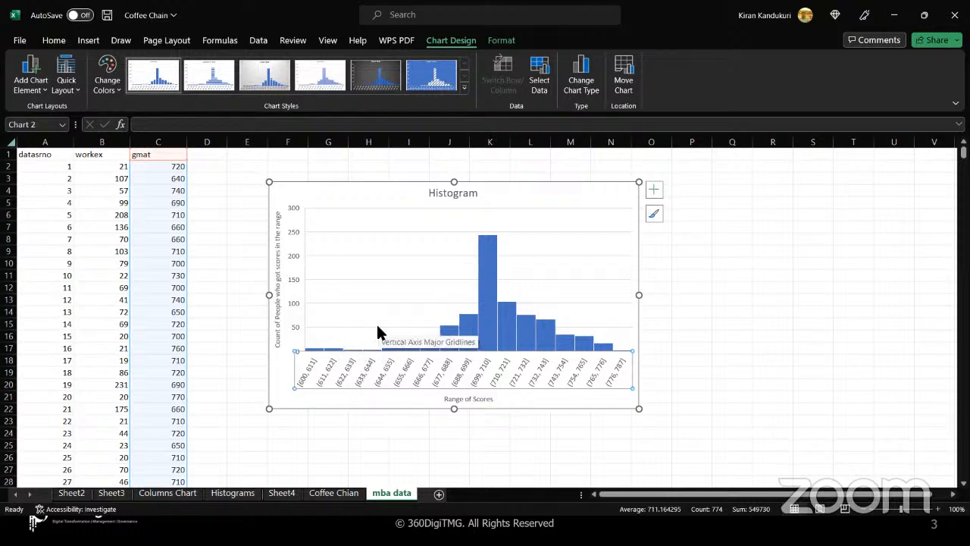
# - Dismiss the chart's shortcut menu and select the horizontal score-range axis labels
pyautogui.rightClick(494, 376)
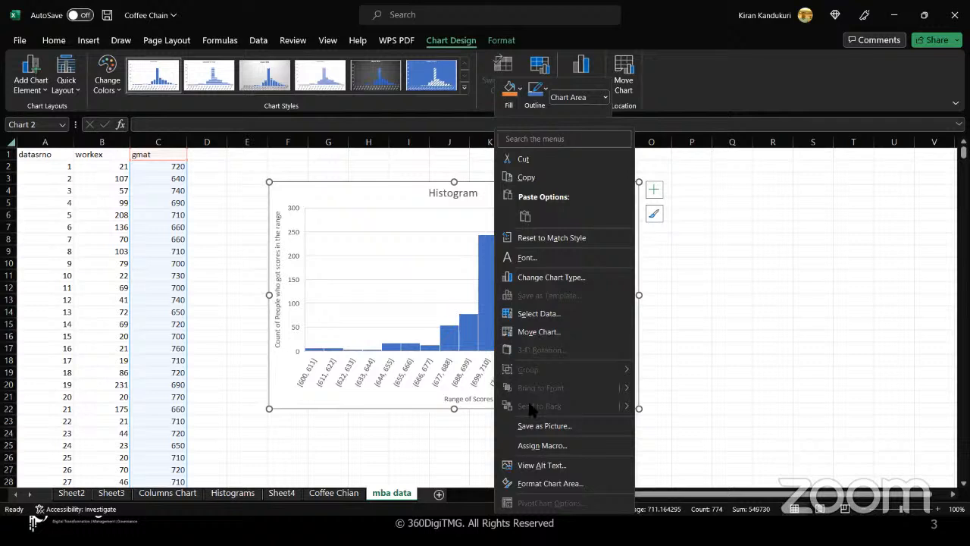
pyautogui.click(412, 371)
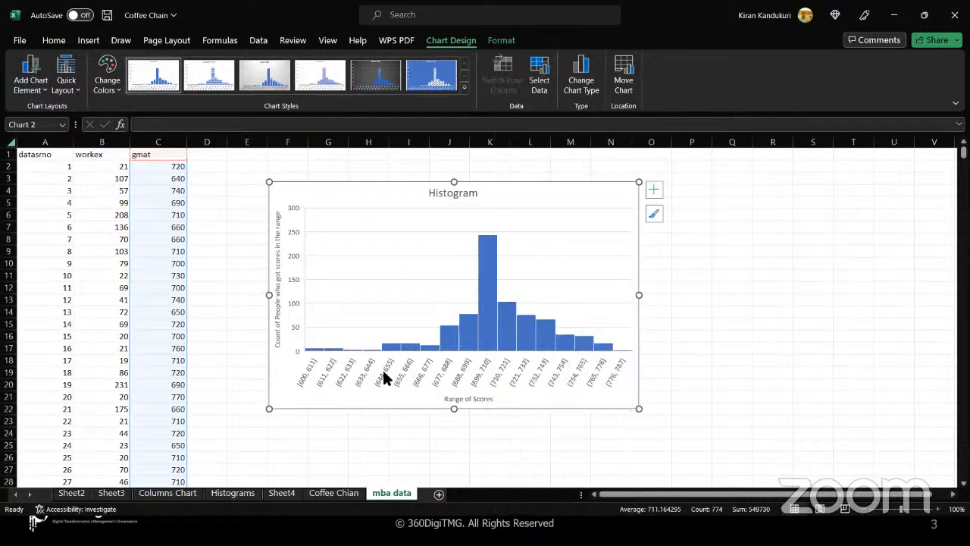
pyautogui.click(384, 377)
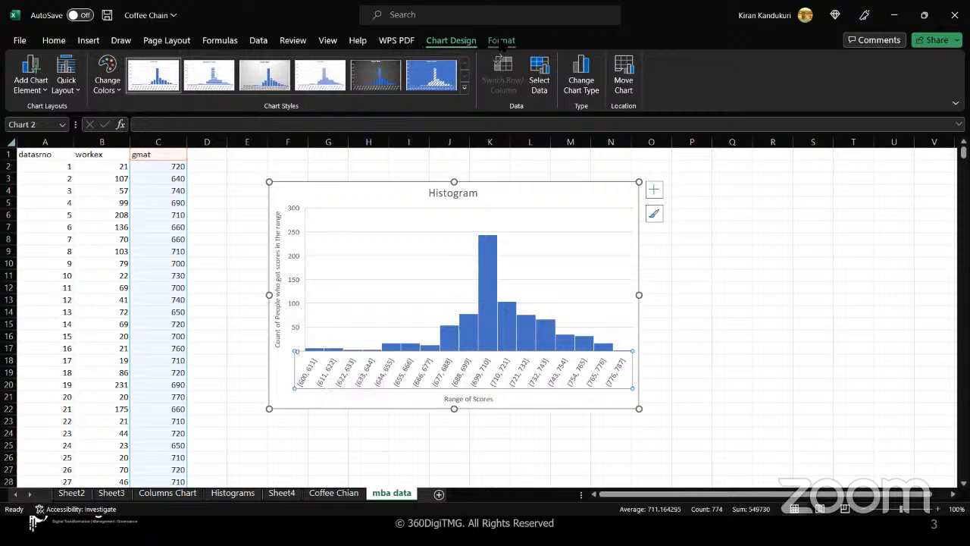
# - On the Format tab, select the chart area, title, horizontal axis, its title, and plot area in turn
pyautogui.click(501, 42)
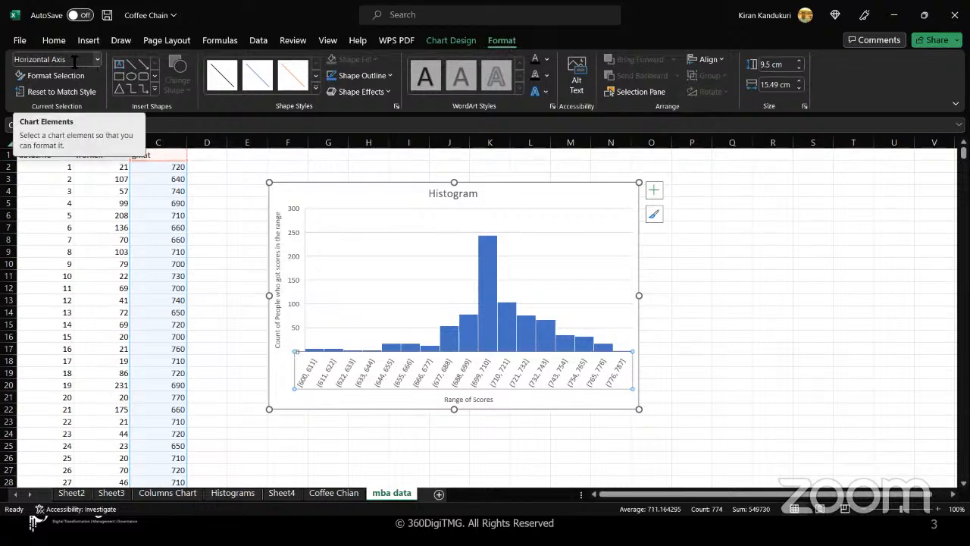
pyautogui.click(97, 59)
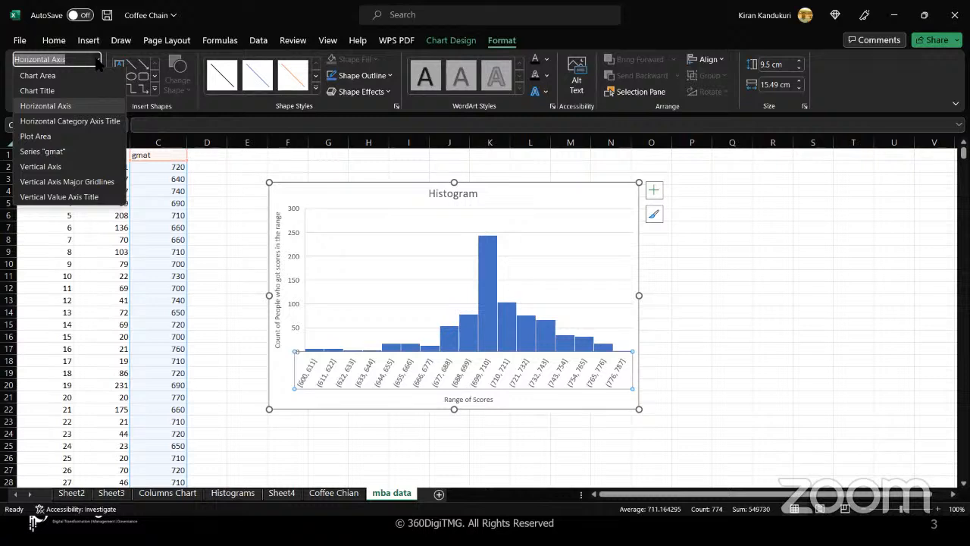
pyautogui.click(66, 74)
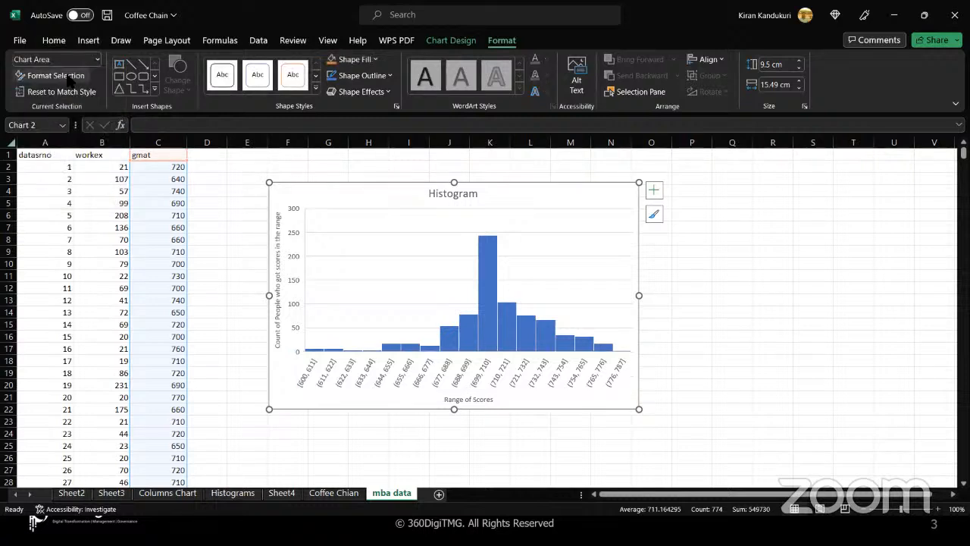
pyautogui.click(97, 59)
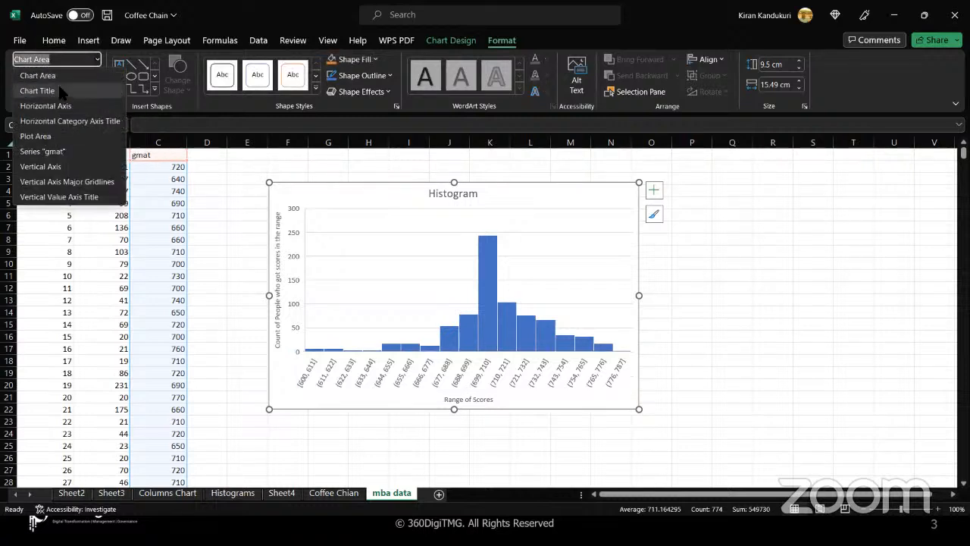
pyautogui.click(38, 90)
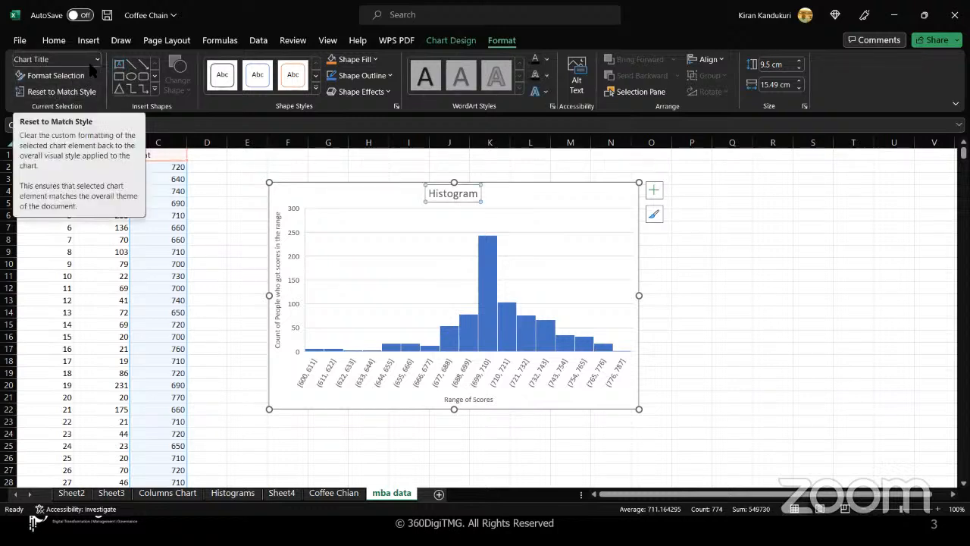
pyautogui.click(97, 60)
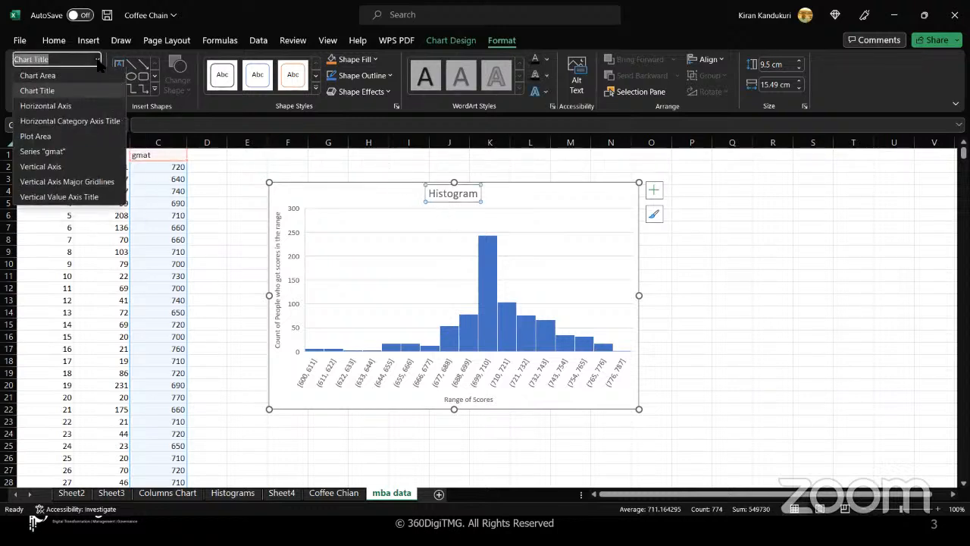
pyautogui.click(67, 103)
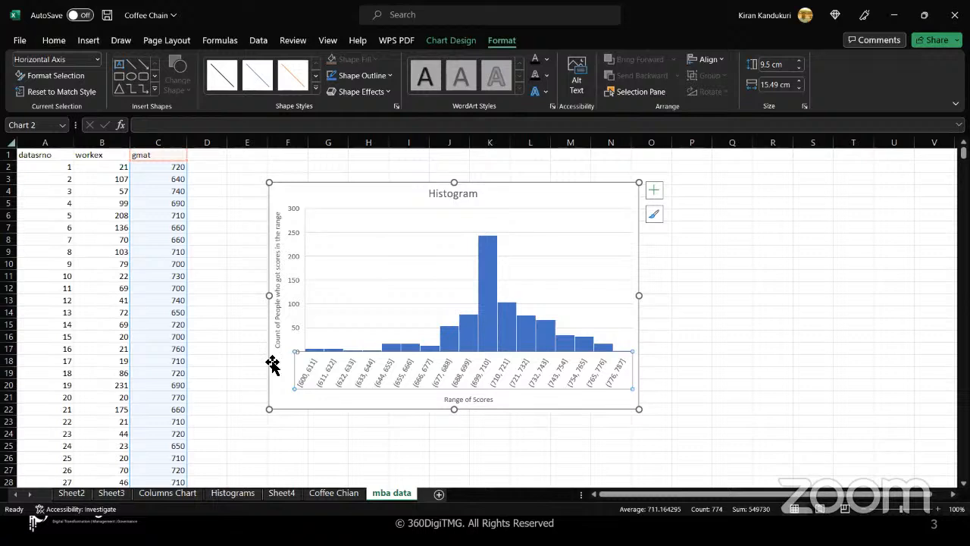
pyautogui.click(96, 61)
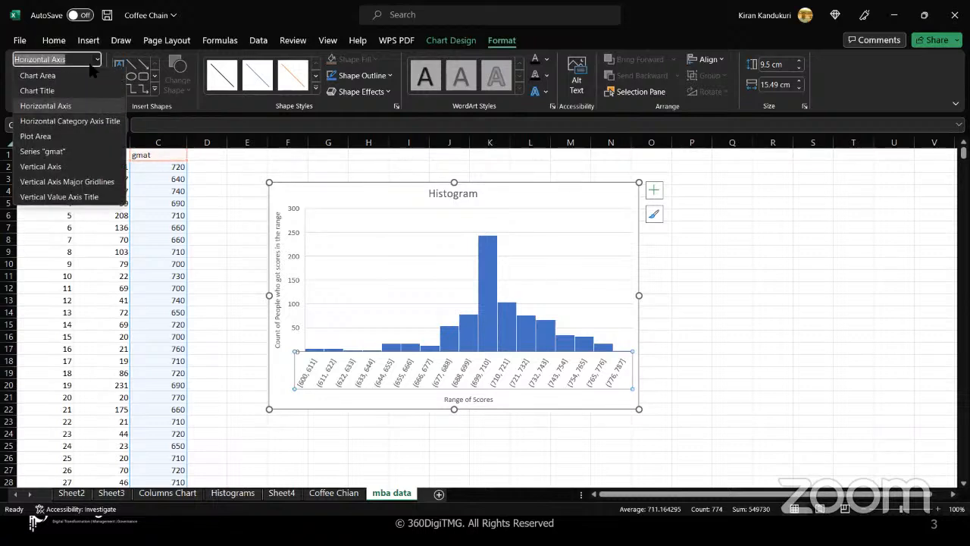
pyautogui.click(67, 124)
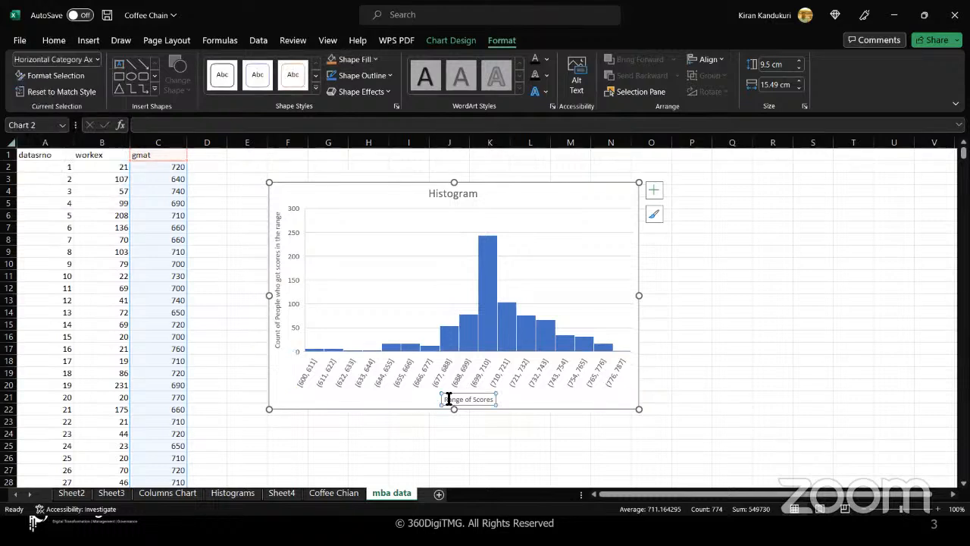
pyautogui.click(97, 59)
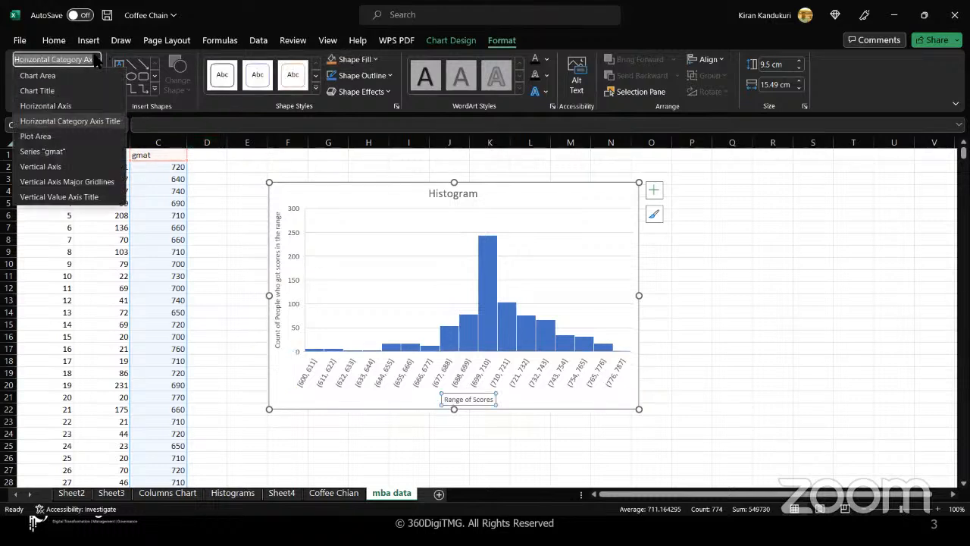
pyautogui.click(66, 136)
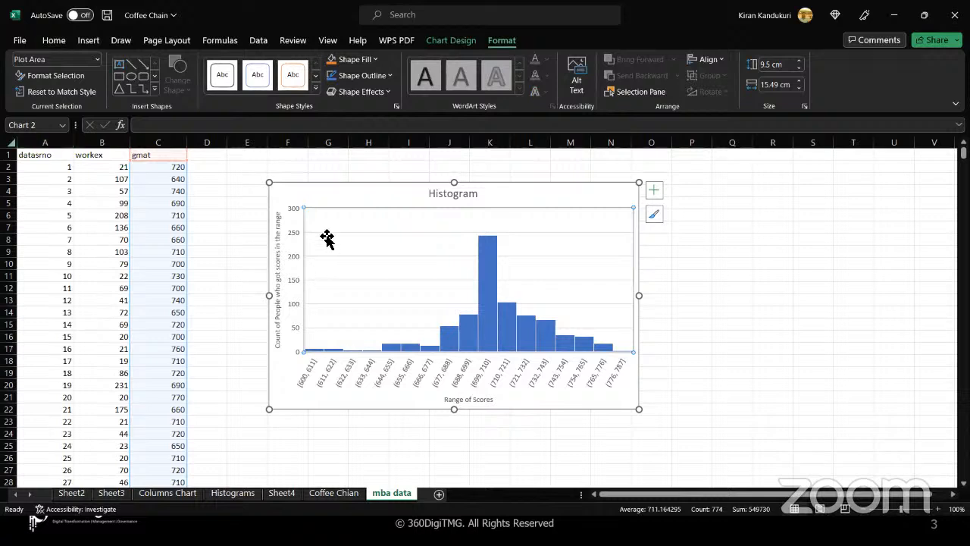
# - Select the gmat series, vertical axis, gridlines, and vertical title, ending on the horizontal axis
pyautogui.click(97, 59)
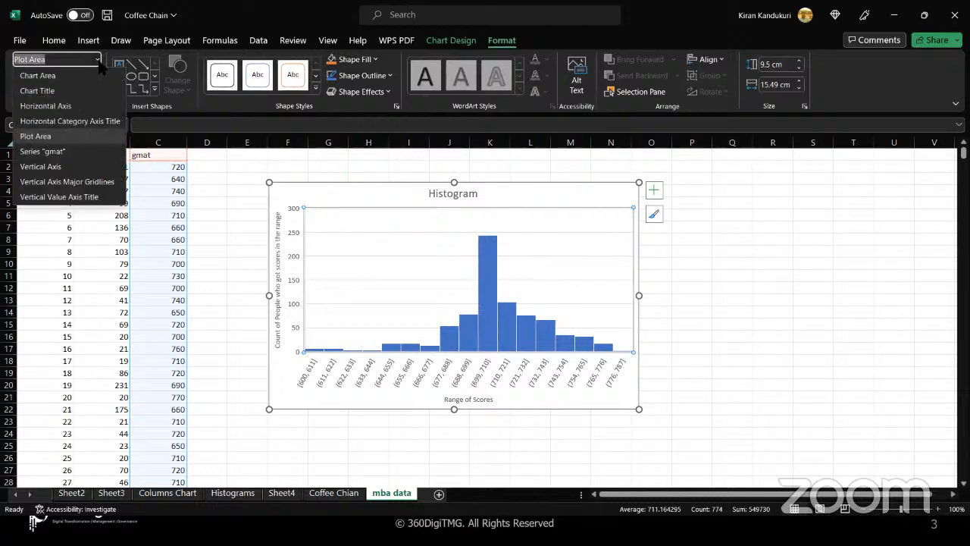
pyautogui.click(76, 149)
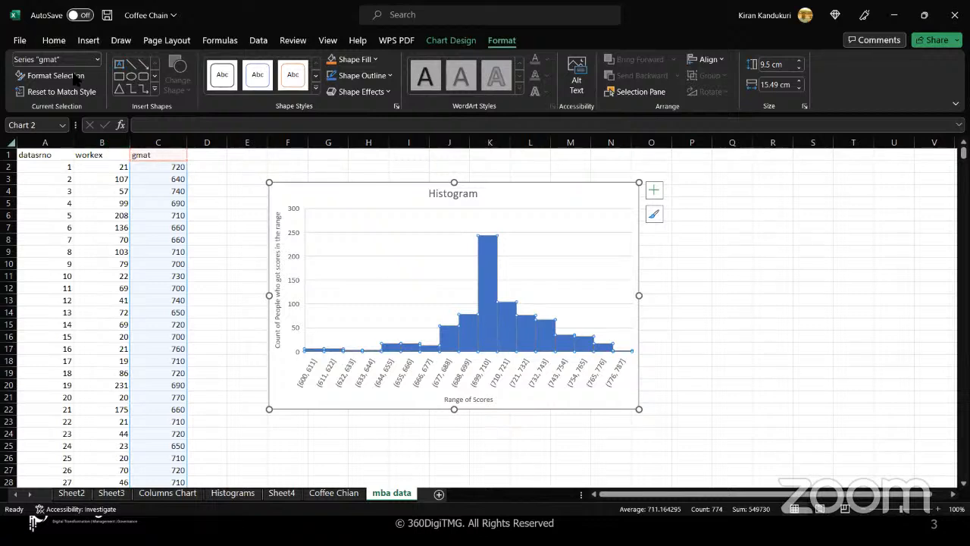
pyautogui.click(97, 59)
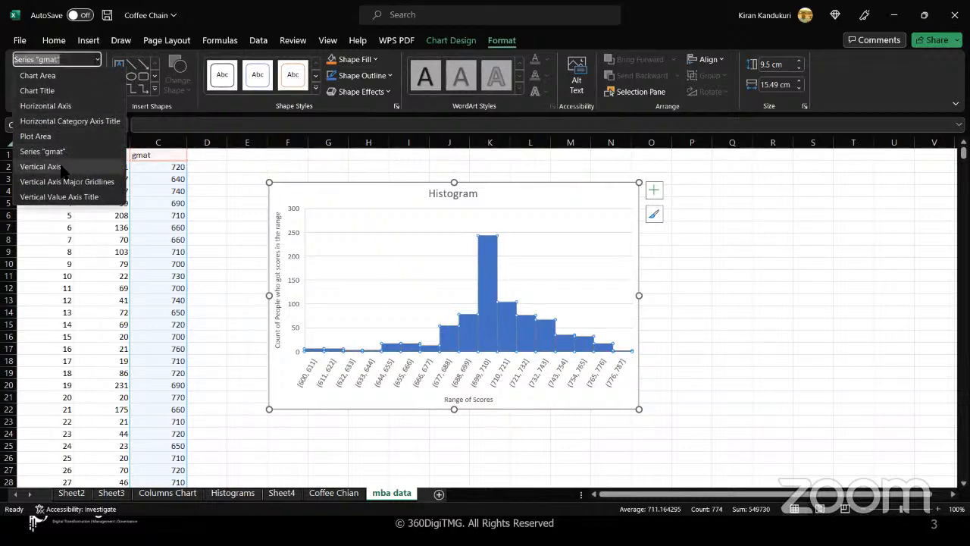
pyautogui.click(63, 160)
pyautogui.click(97, 59)
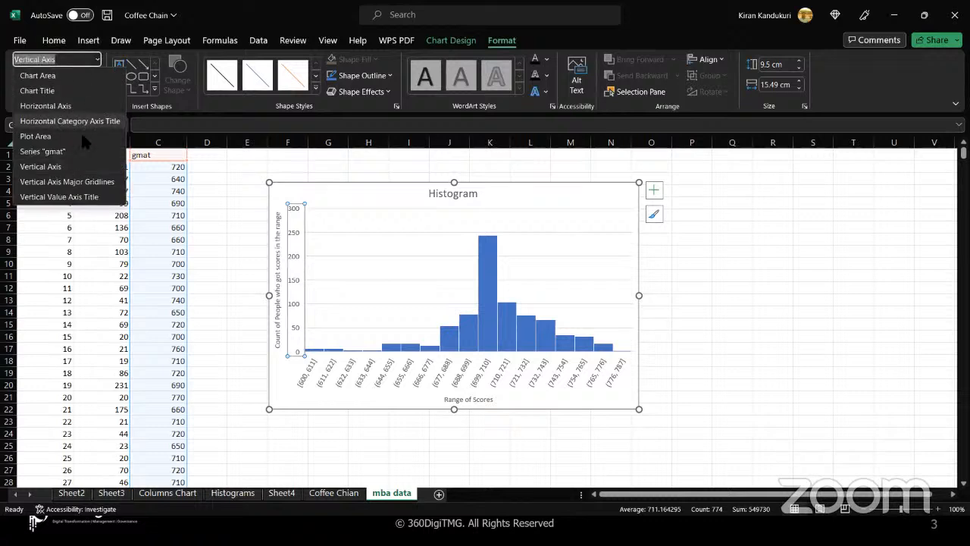
pyautogui.click(61, 177)
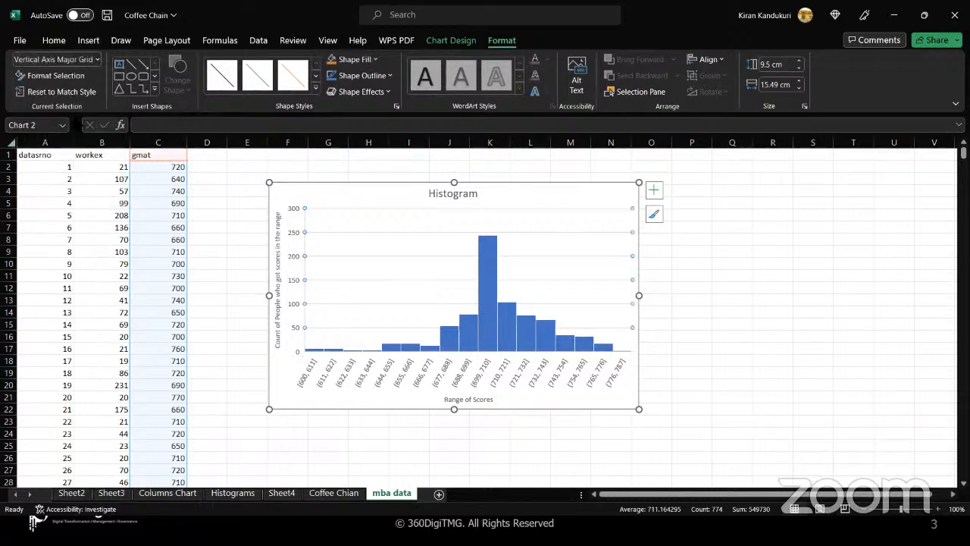
pyautogui.click(97, 59)
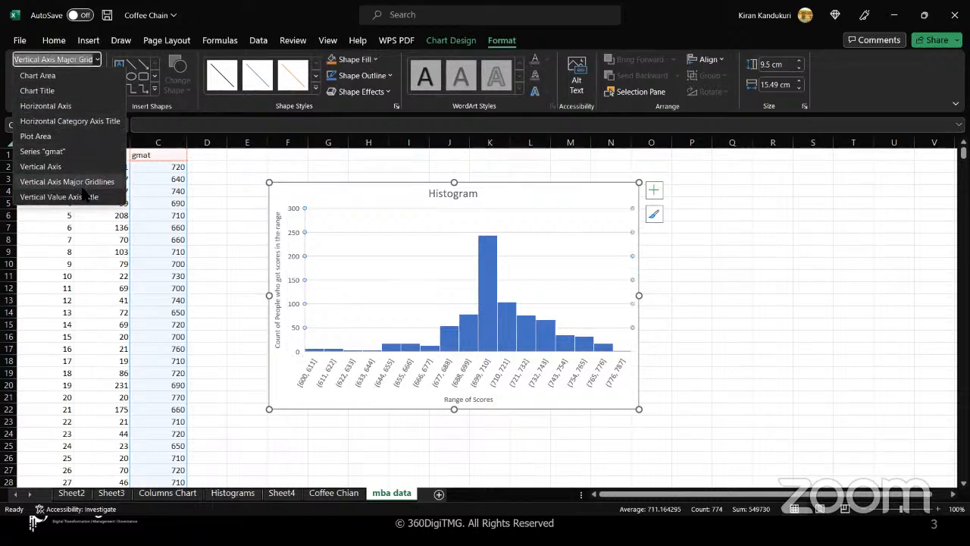
pyautogui.click(86, 197)
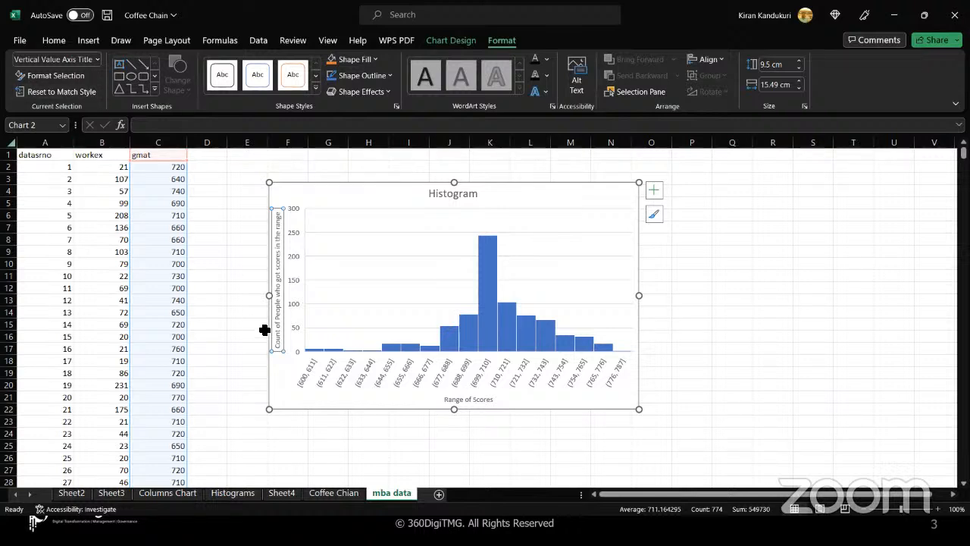
pyautogui.click(97, 60)
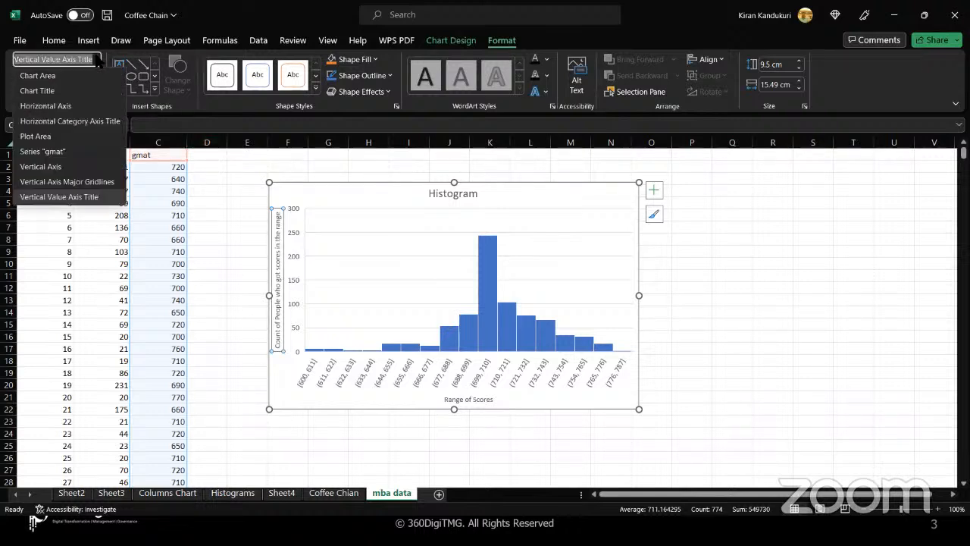
pyautogui.click(68, 107)
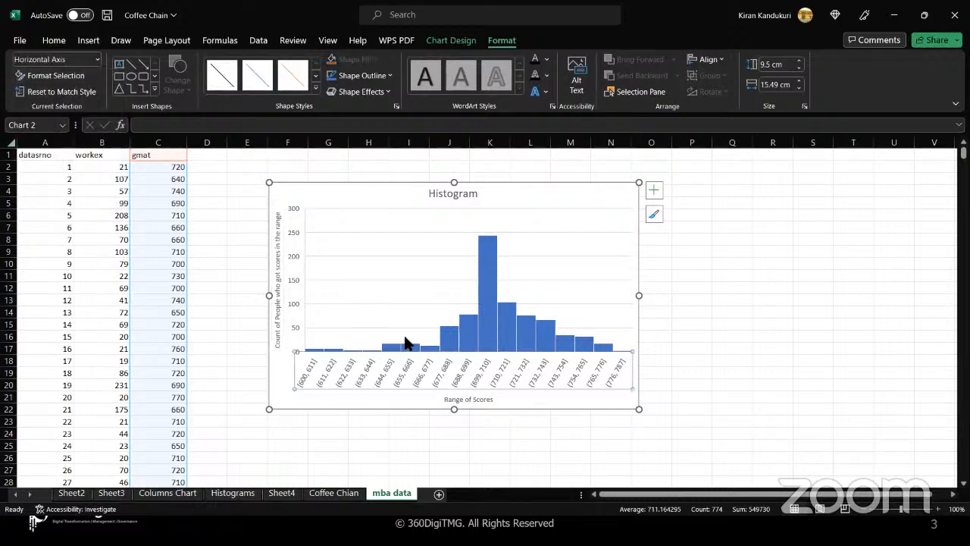
# - In Format Axis, set the histogram bins to a fixed bin width of 20
pyautogui.rightClick(405, 370)
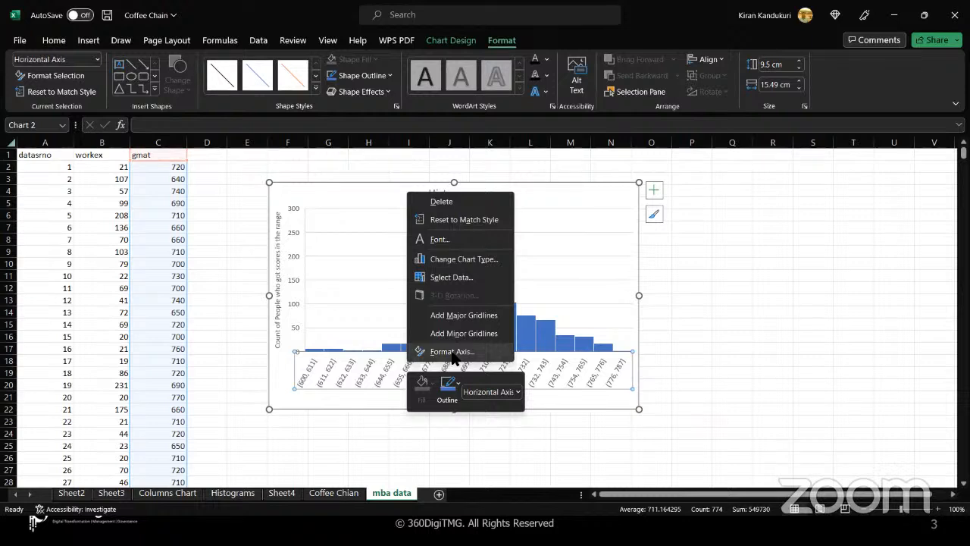
pyautogui.click(452, 351)
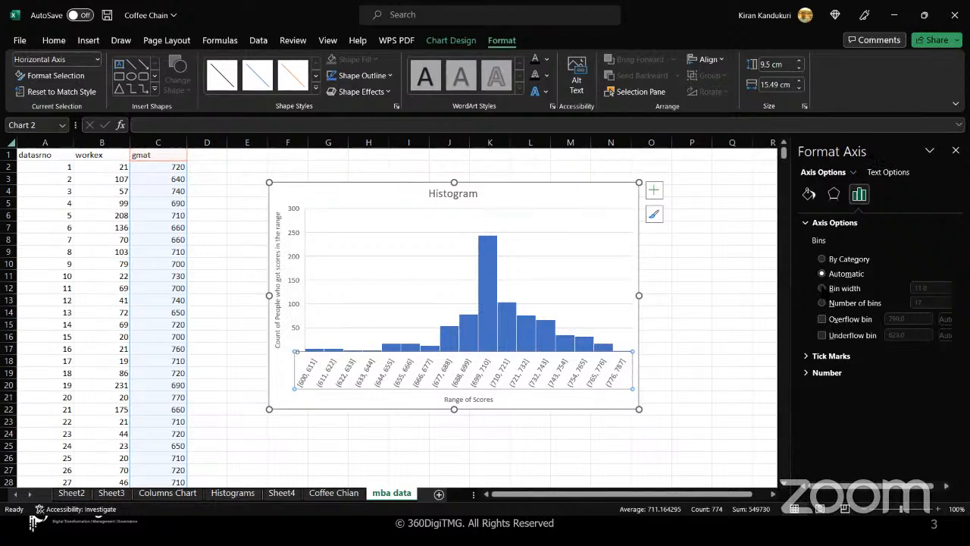
pyautogui.click(822, 288)
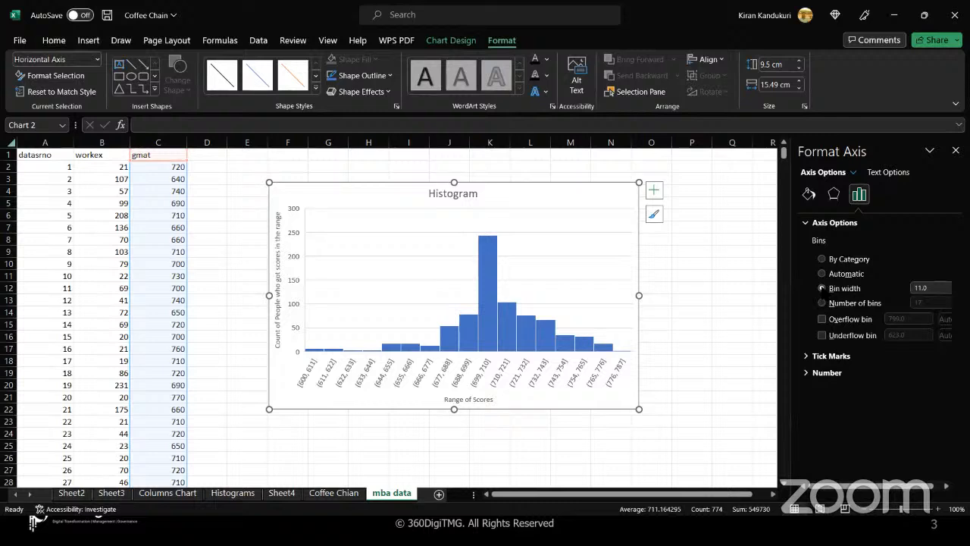
pyautogui.click(930, 290)
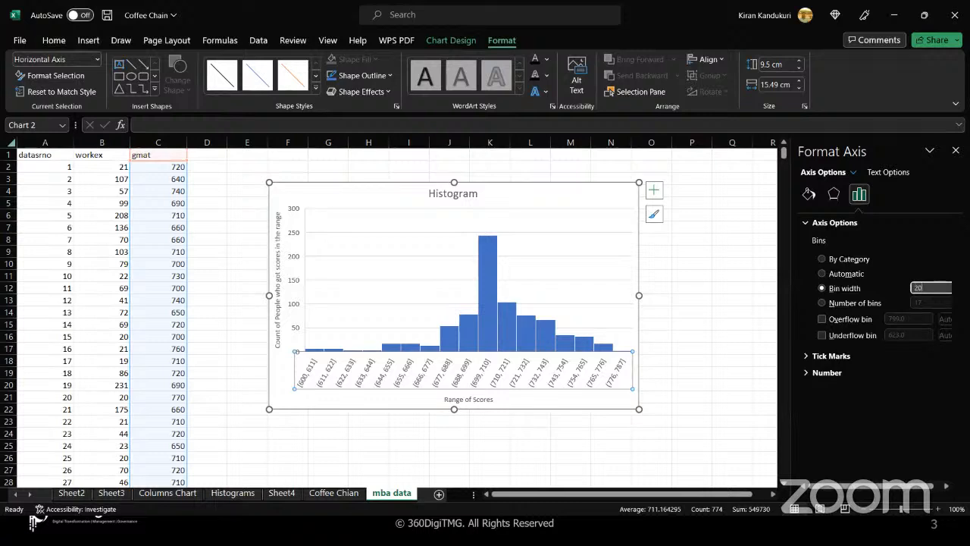
pyautogui.write('20')
pyautogui.press('Return')
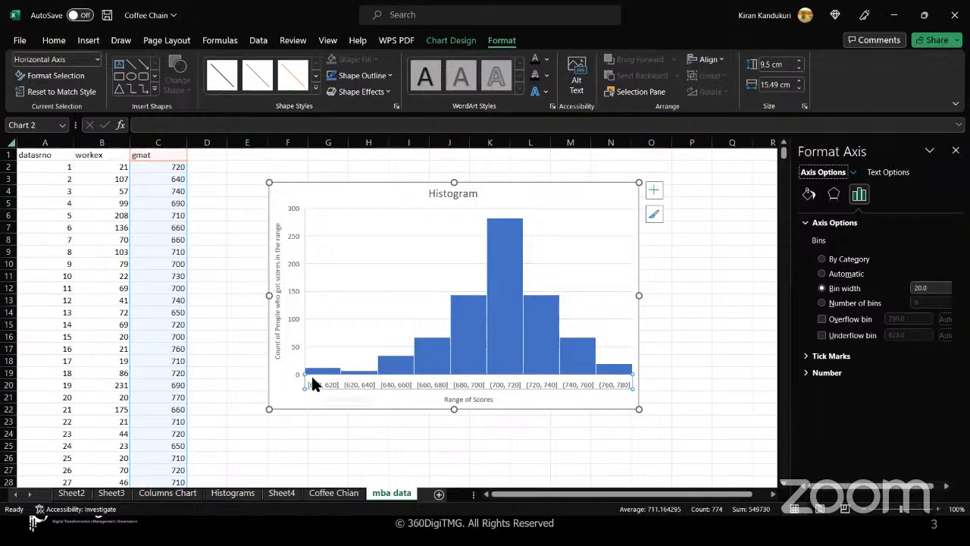
# - Turn on data labels showing each bar's count, from 12 up to 282
pyautogui.click(333, 348)
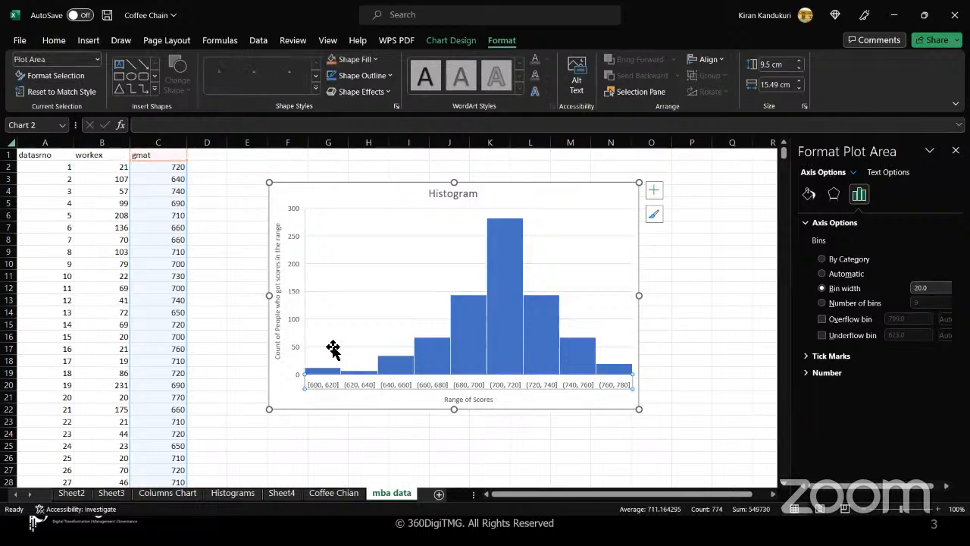
pyautogui.click(653, 196)
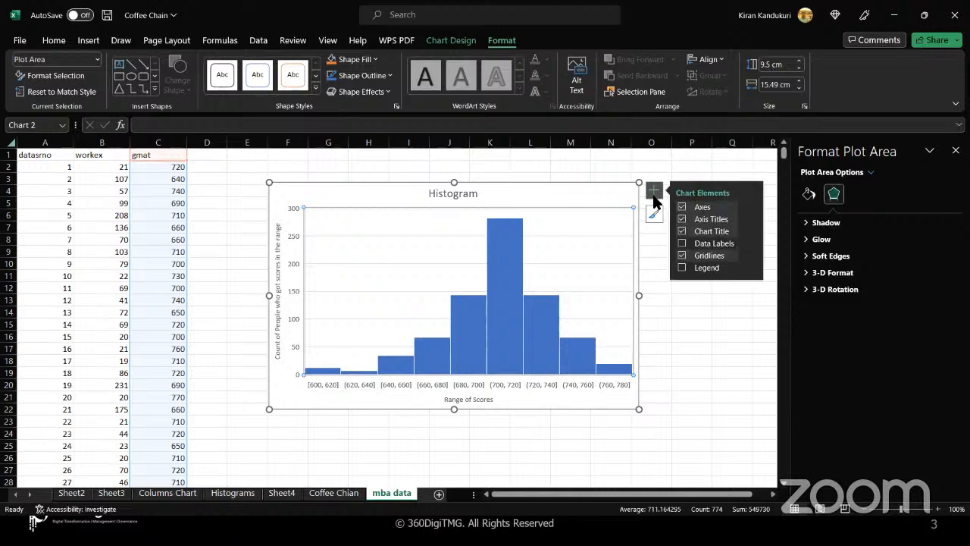
pyautogui.click(683, 246)
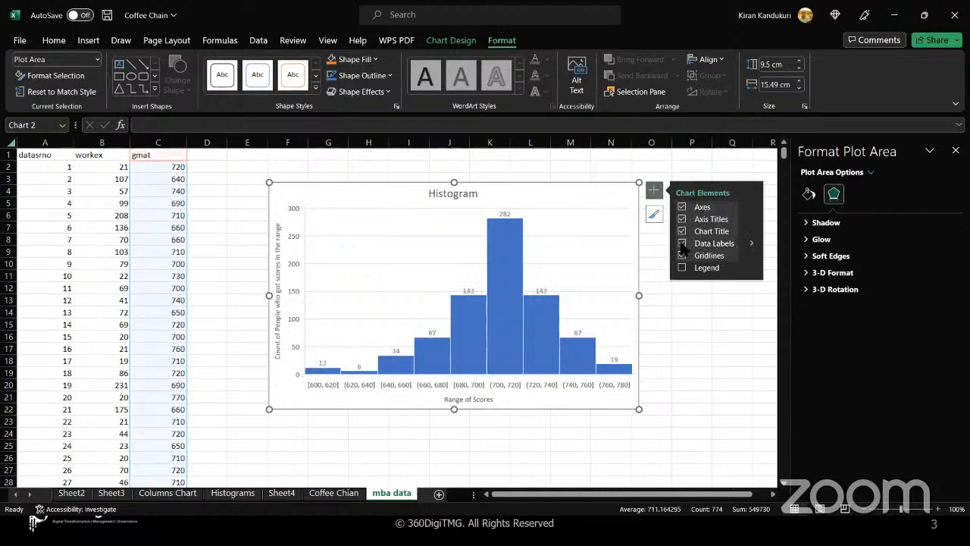
pyautogui.click(174, 147)
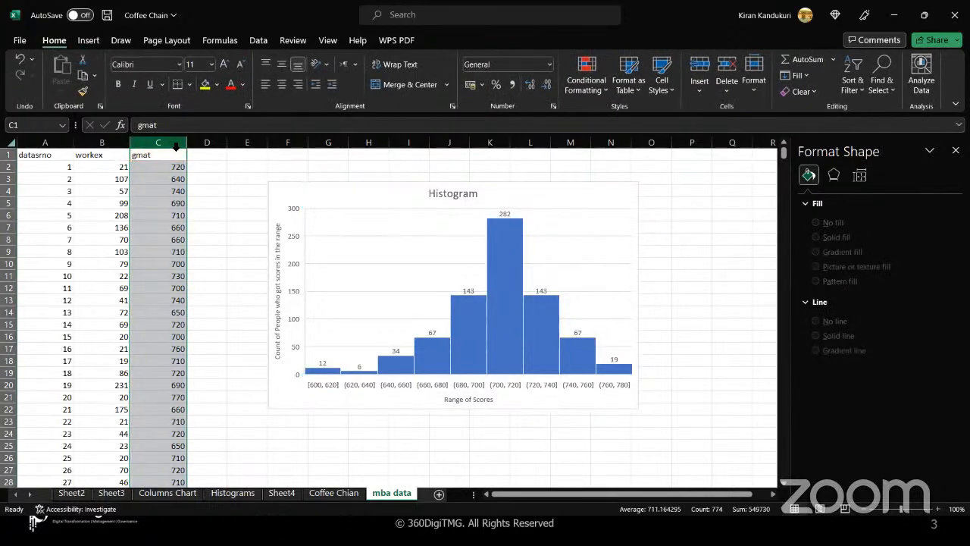
pyautogui.click(210, 245)
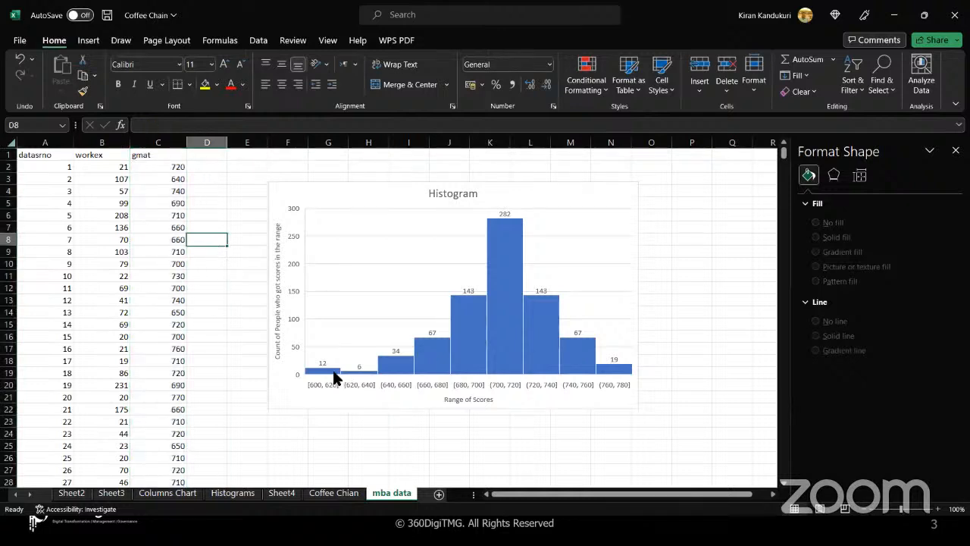
pyautogui.moveTo(334, 376)
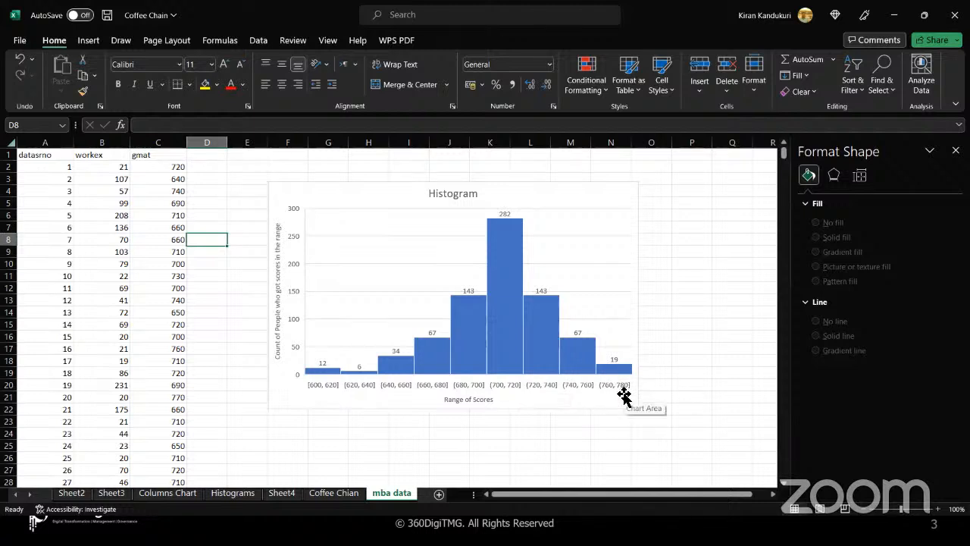
# - Review the horizontal axis bin settings, then close the chart formatting pane
pyautogui.click(601, 265)
pyautogui.click(545, 384)
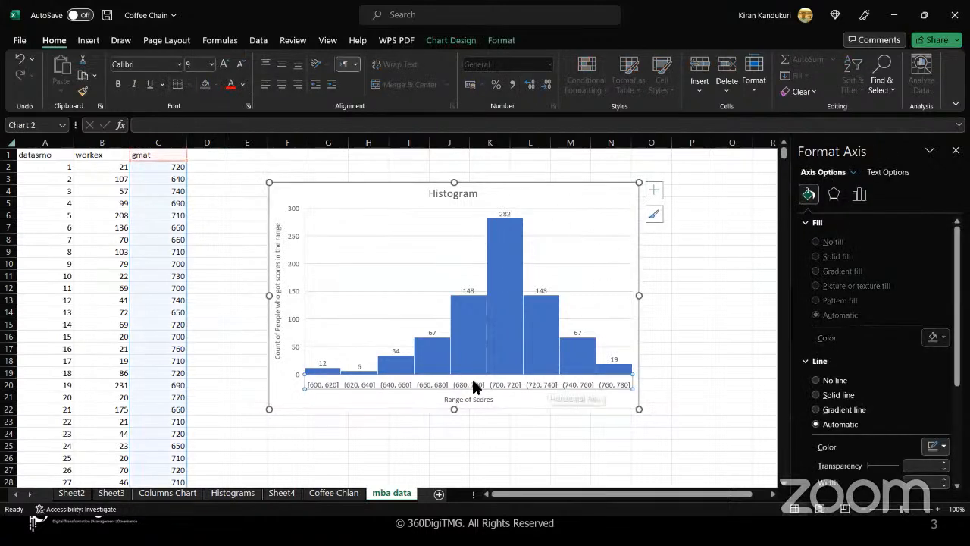
pyautogui.click(451, 391)
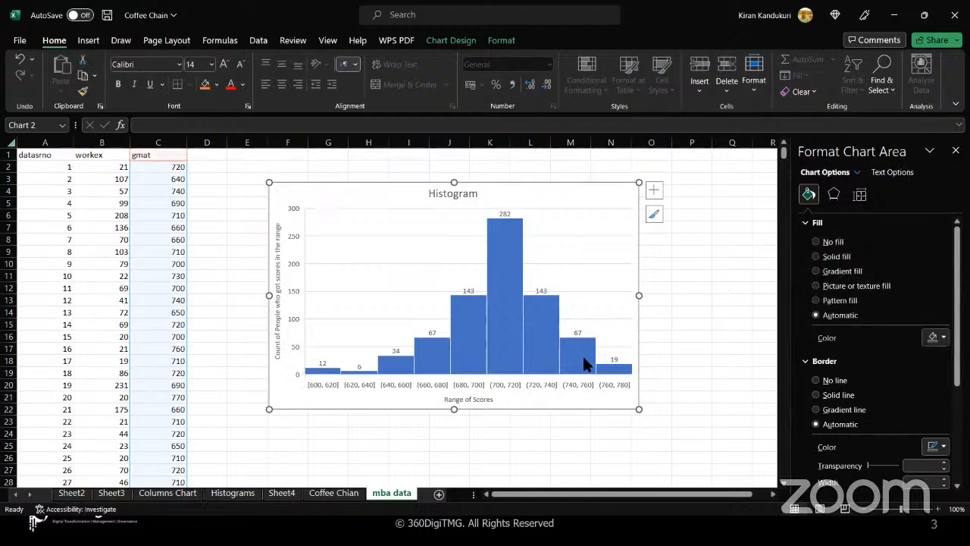
pyautogui.click(566, 390)
pyautogui.rightClick(564, 389)
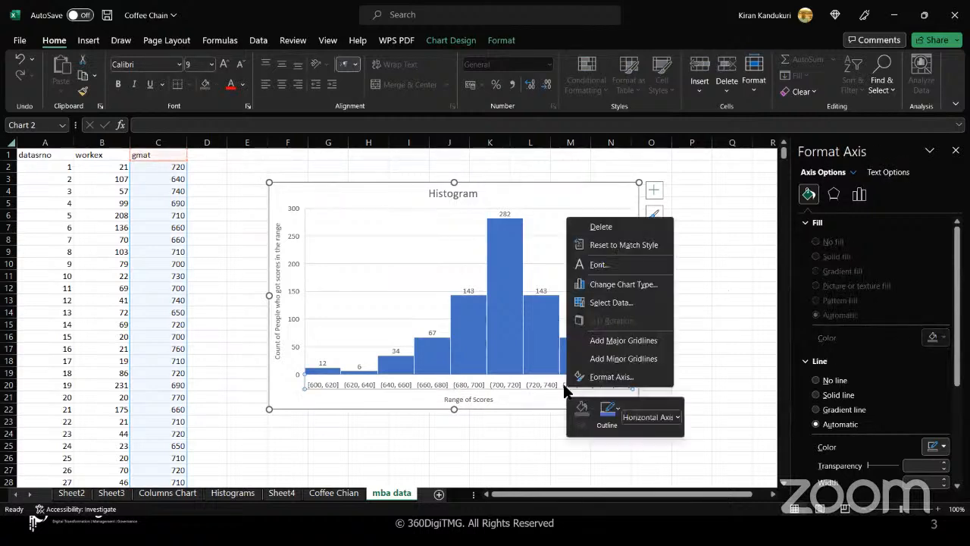
pyautogui.click(606, 377)
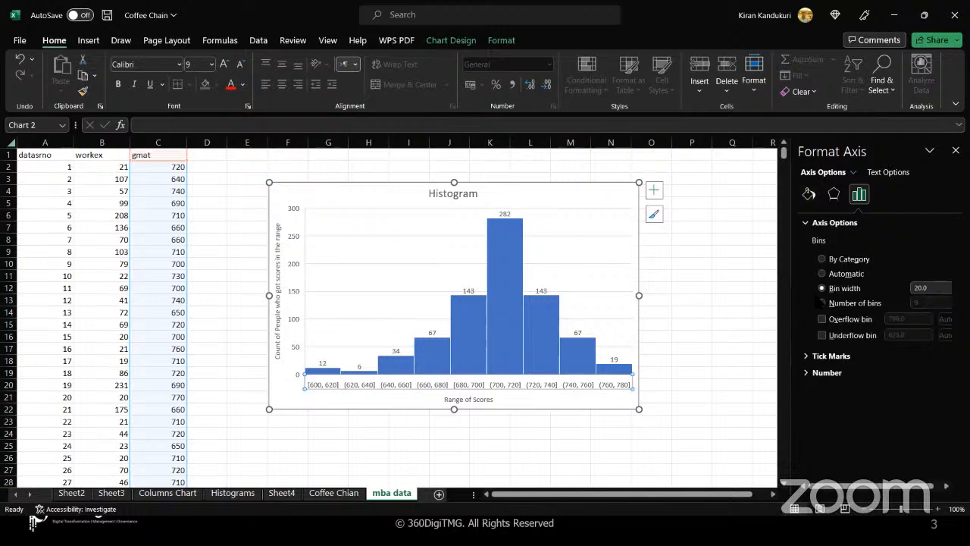
pyautogui.click(591, 265)
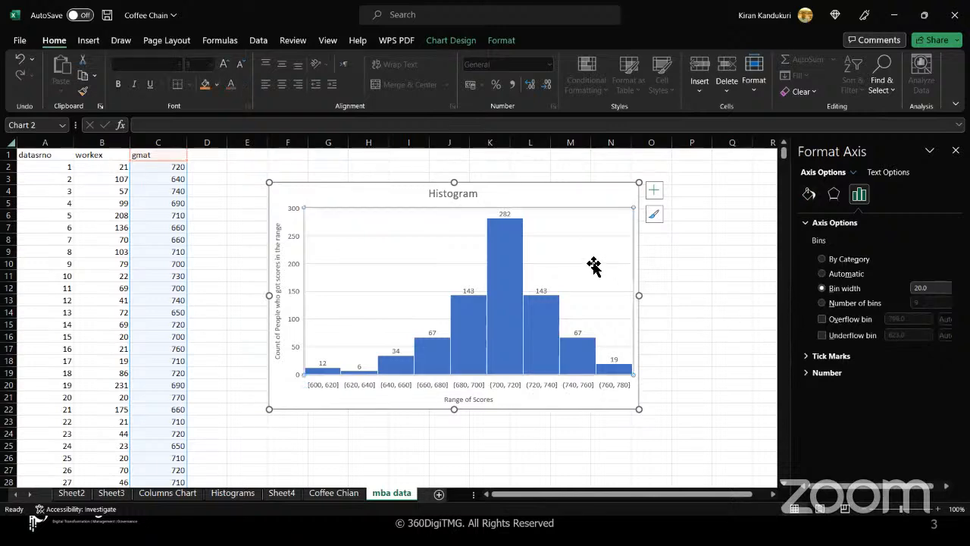
pyautogui.click(572, 194)
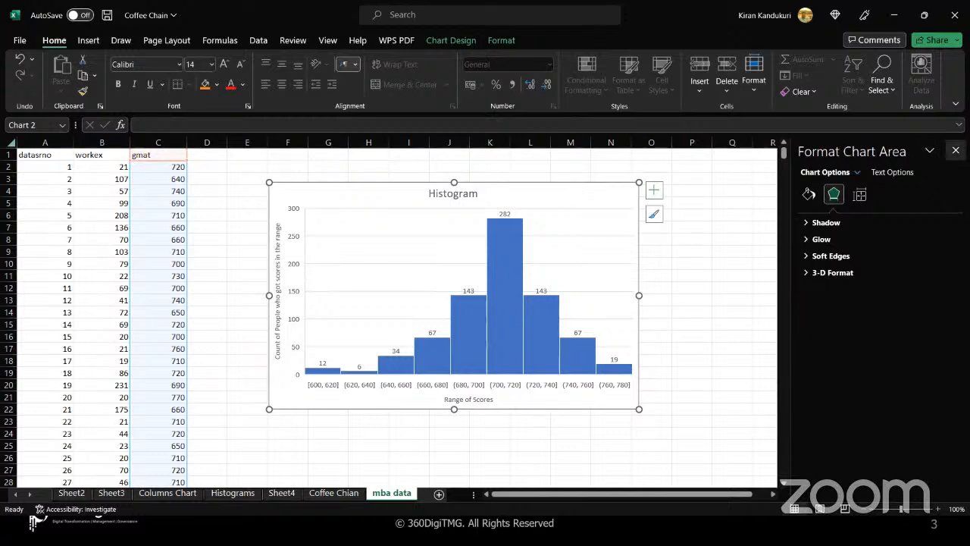
pyautogui.click(956, 150)
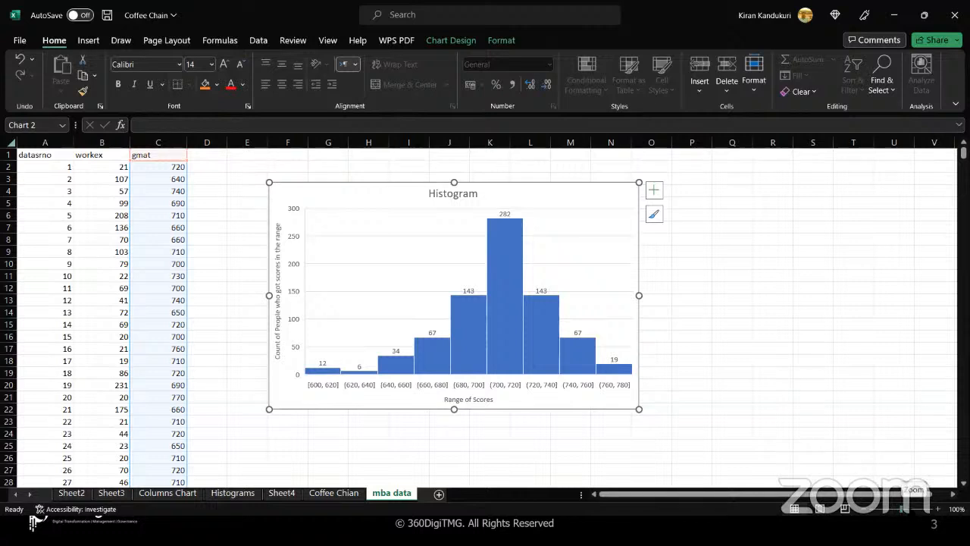
# - Zoom the worksheet to about 117% and deselect the chart
pyautogui.moveTo(901, 509)
pyautogui.mouseDown()
pyautogui.moveTo(910, 509)
pyautogui.moveTo(883, 508)
pyautogui.moveTo(904, 509)
pyautogui.mouseUp()
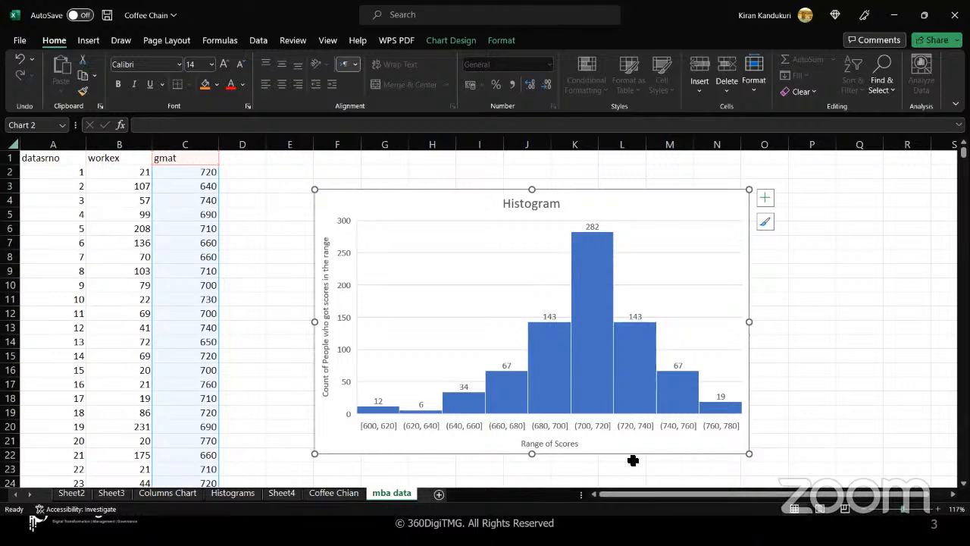
pyautogui.click(240, 202)
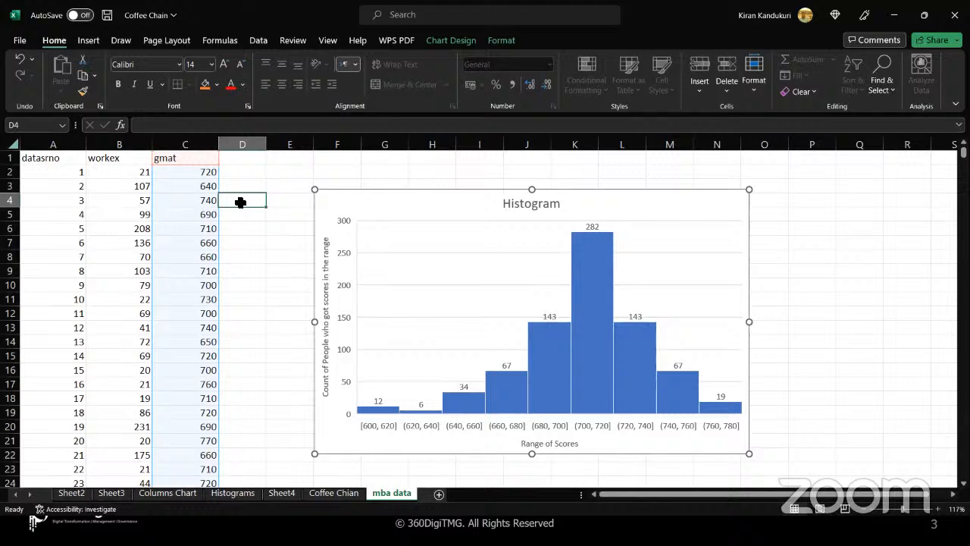
# - Set the font size of the gmat column (C) to 20
pyautogui.click(200, 145)
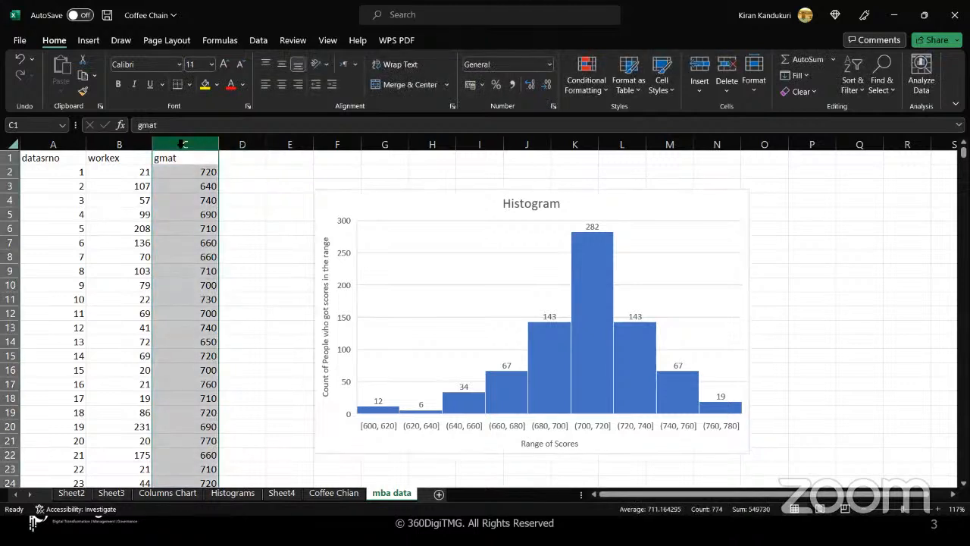
pyautogui.click(212, 65)
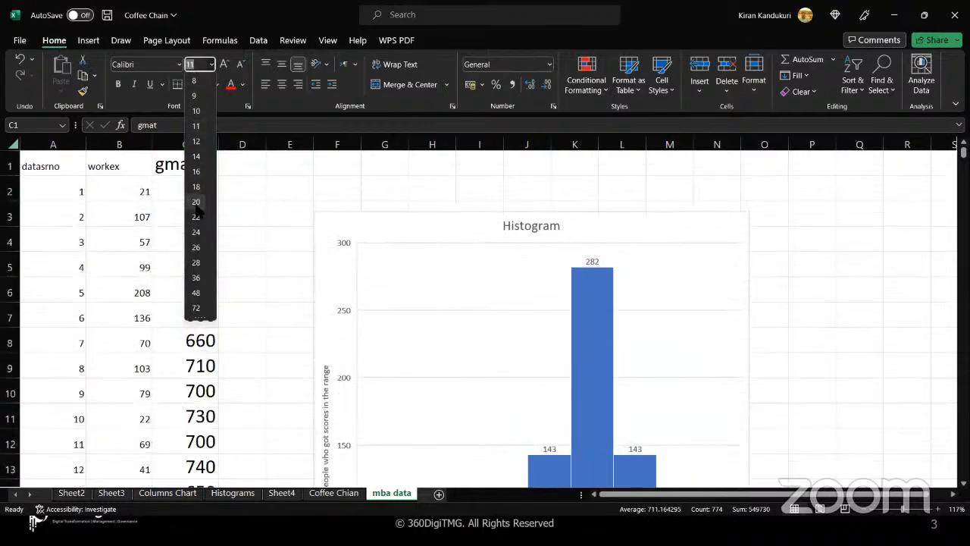
pyautogui.click(196, 201)
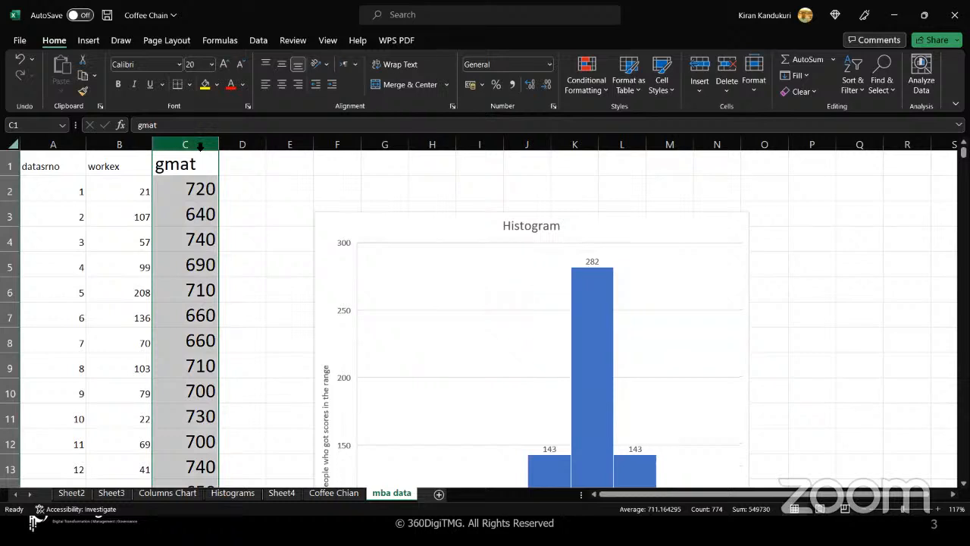
# - Set the datasrno column (A) to 14-point font, then select cell C4
pyautogui.click(77, 142)
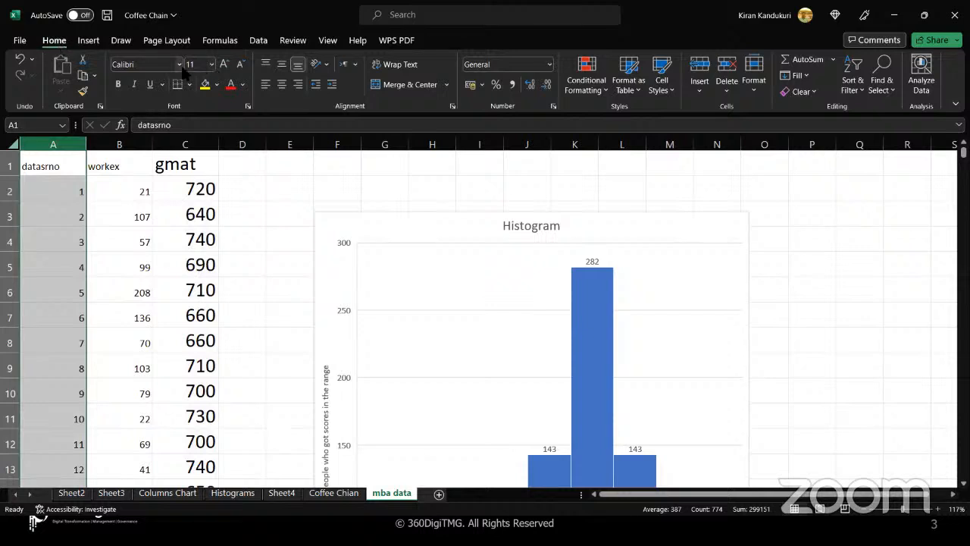
pyautogui.click(211, 66)
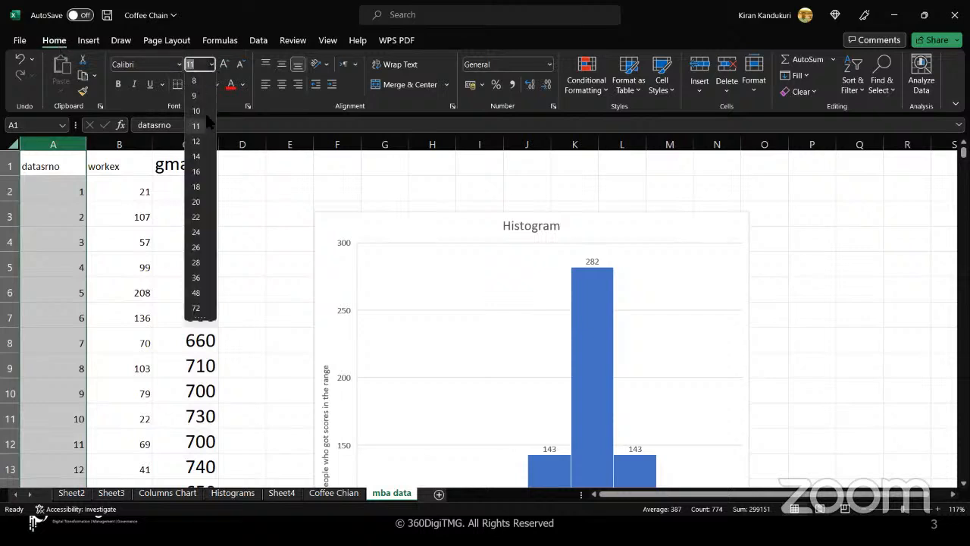
pyautogui.click(194, 157)
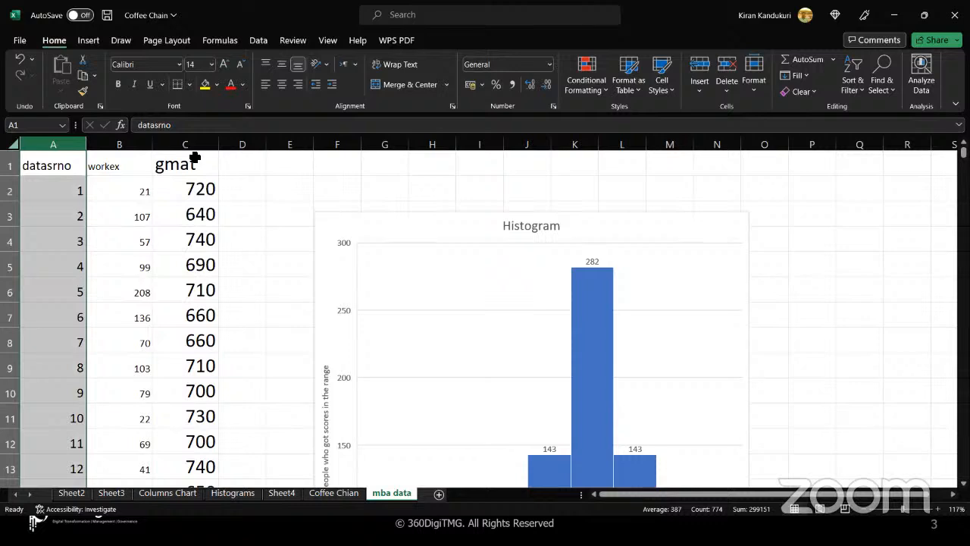
pyautogui.click(198, 237)
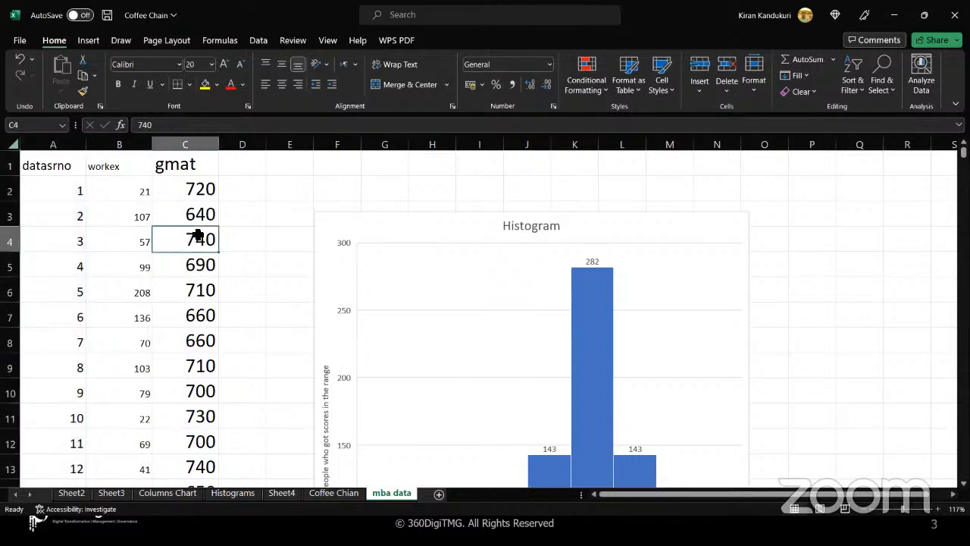